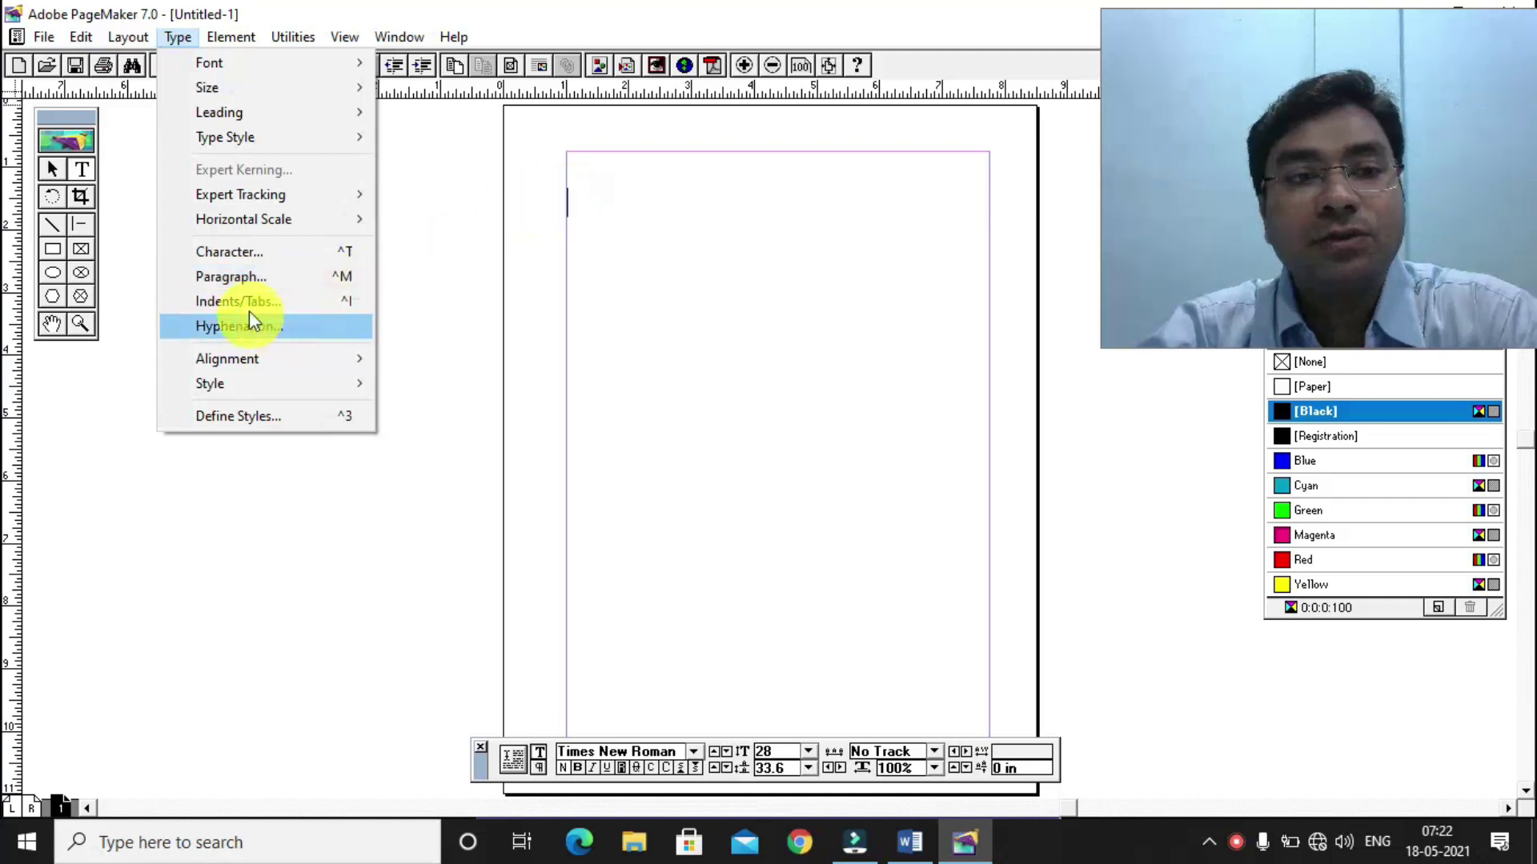
# Step: Enter the letters a, b, c, d, e, f and g at the start of the page, separated by tabs
pyautogui.click(596, 185)
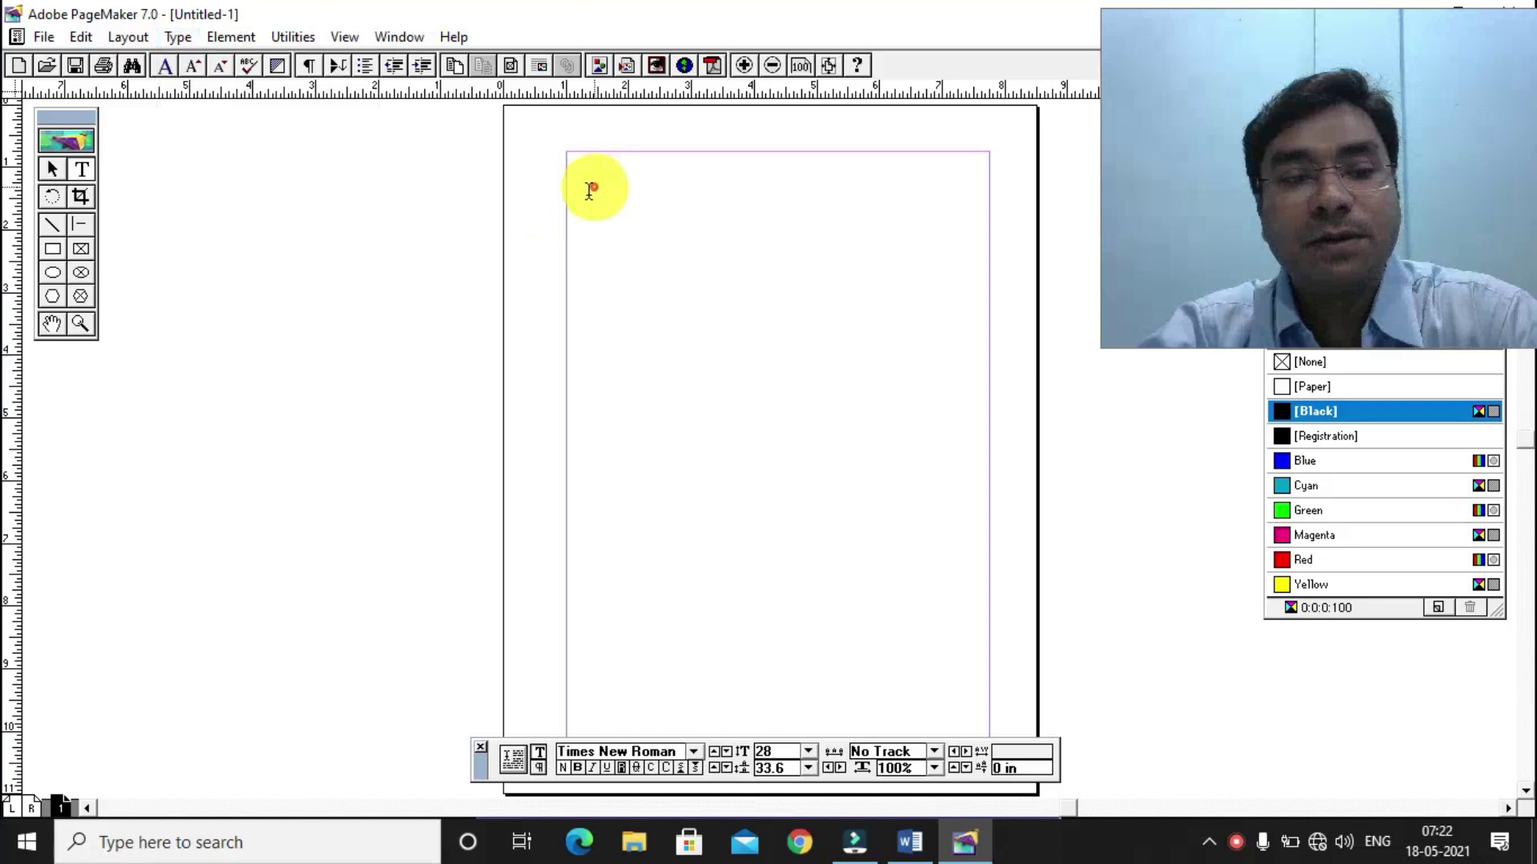
pyautogui.write('a')
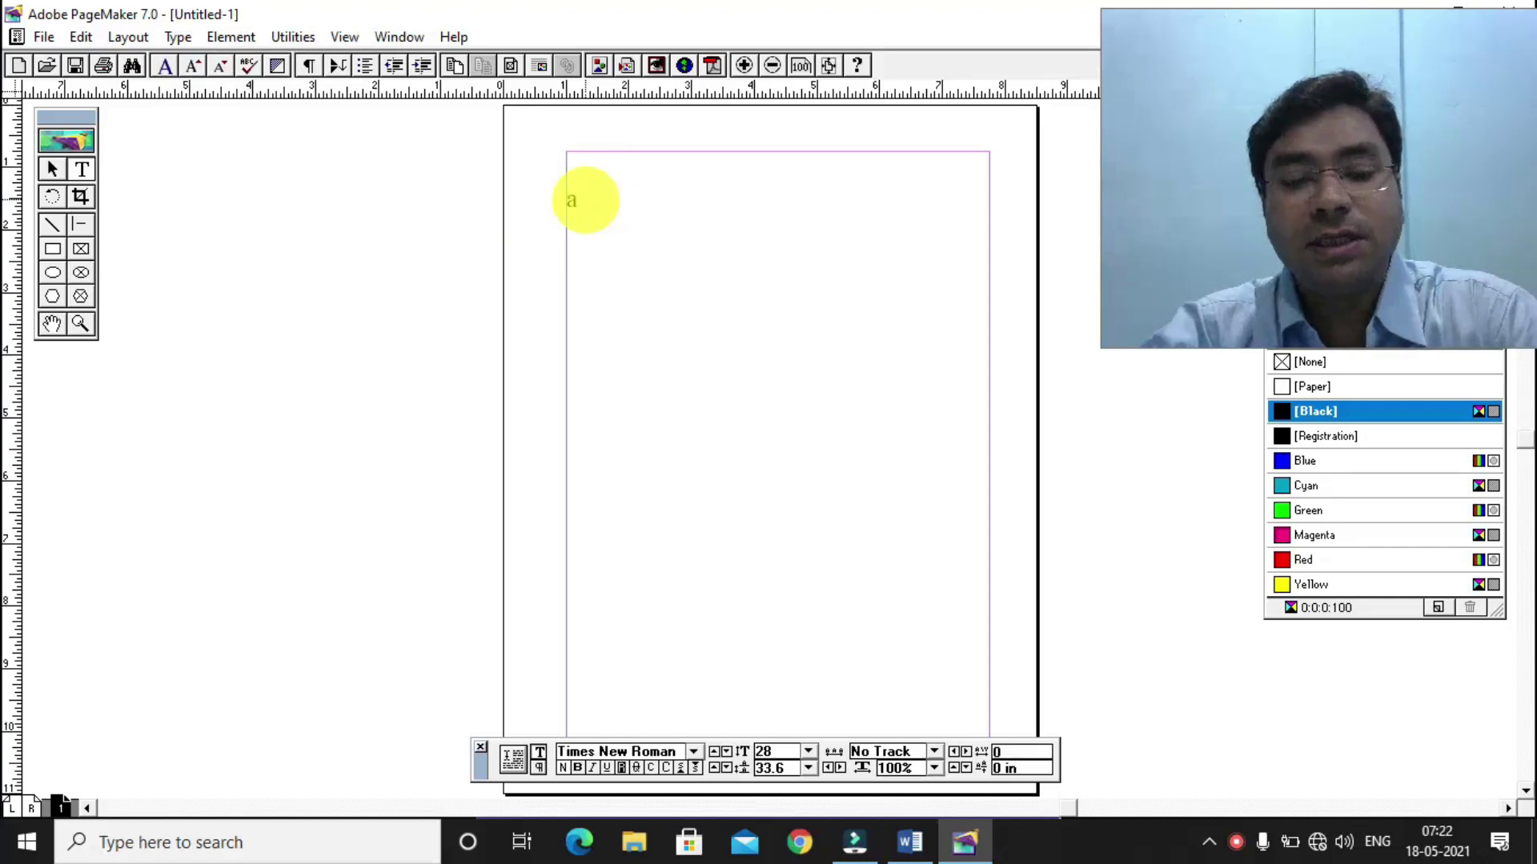
pyautogui.write(' b')
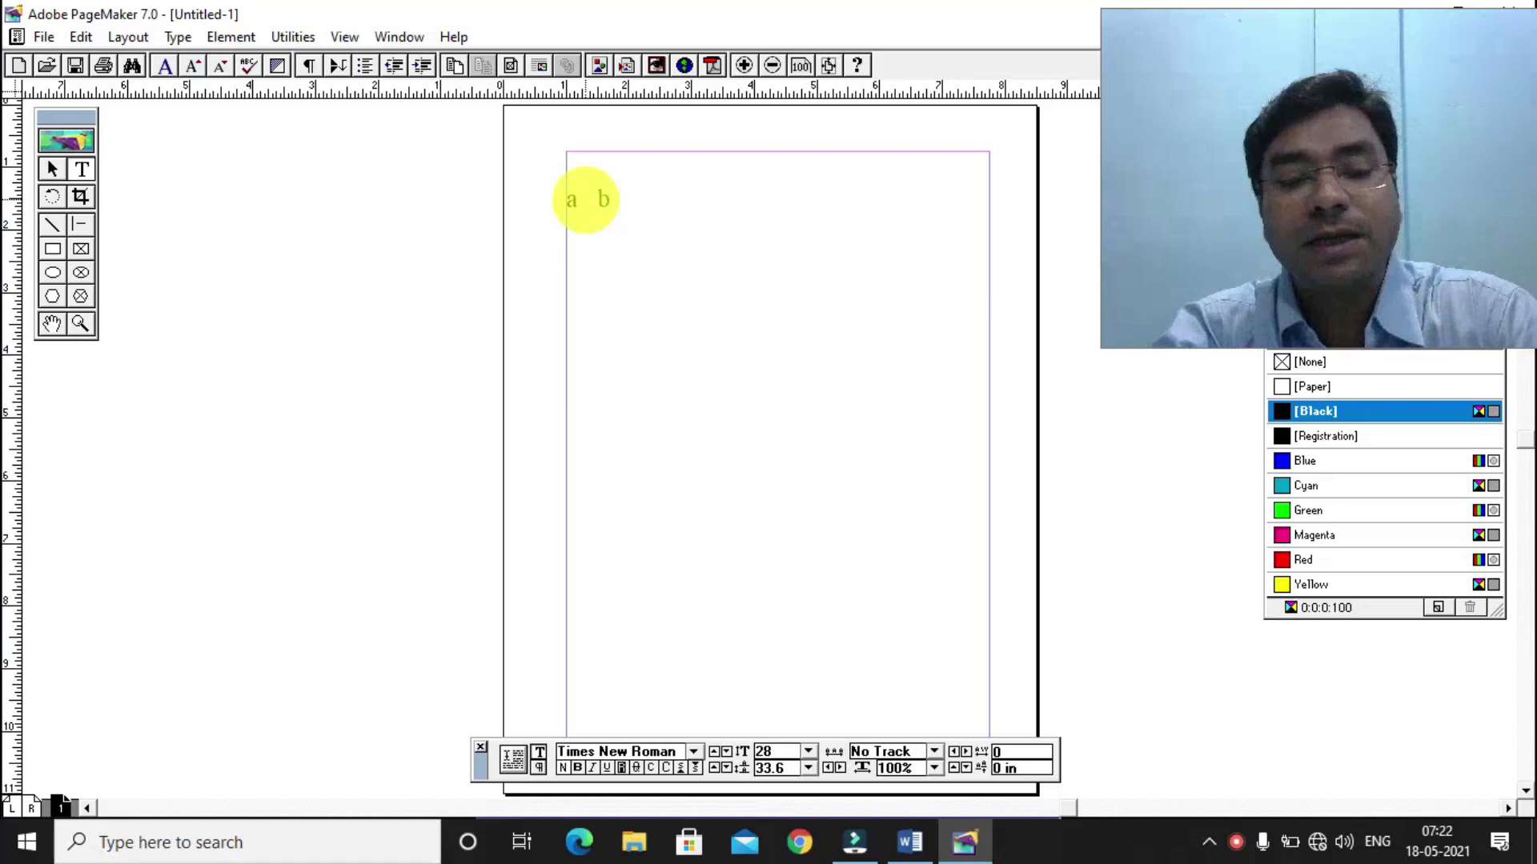
pyautogui.write(' c d ')
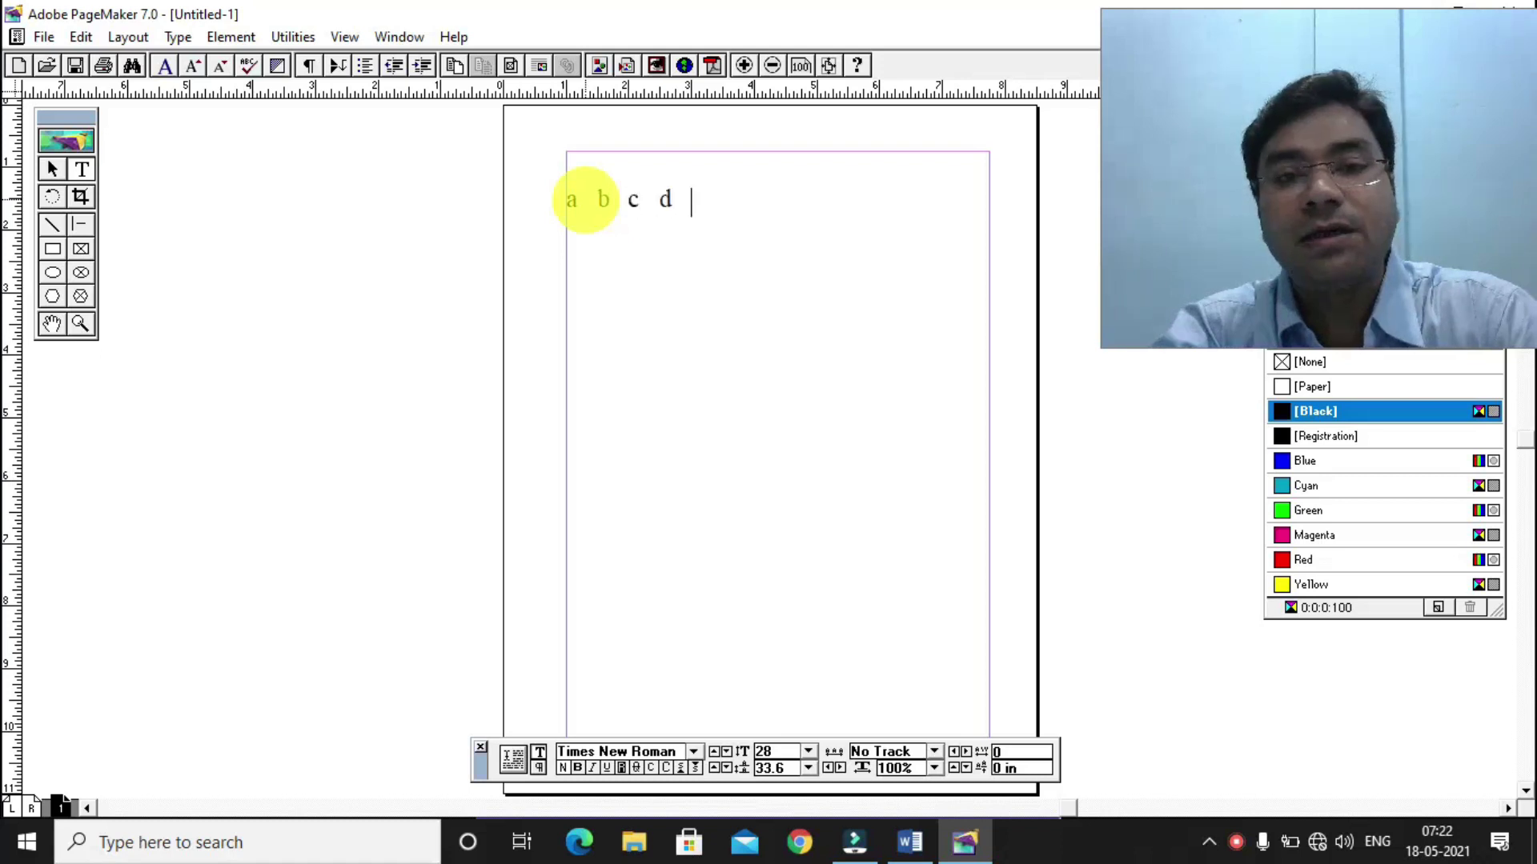
pyautogui.write('e f g')
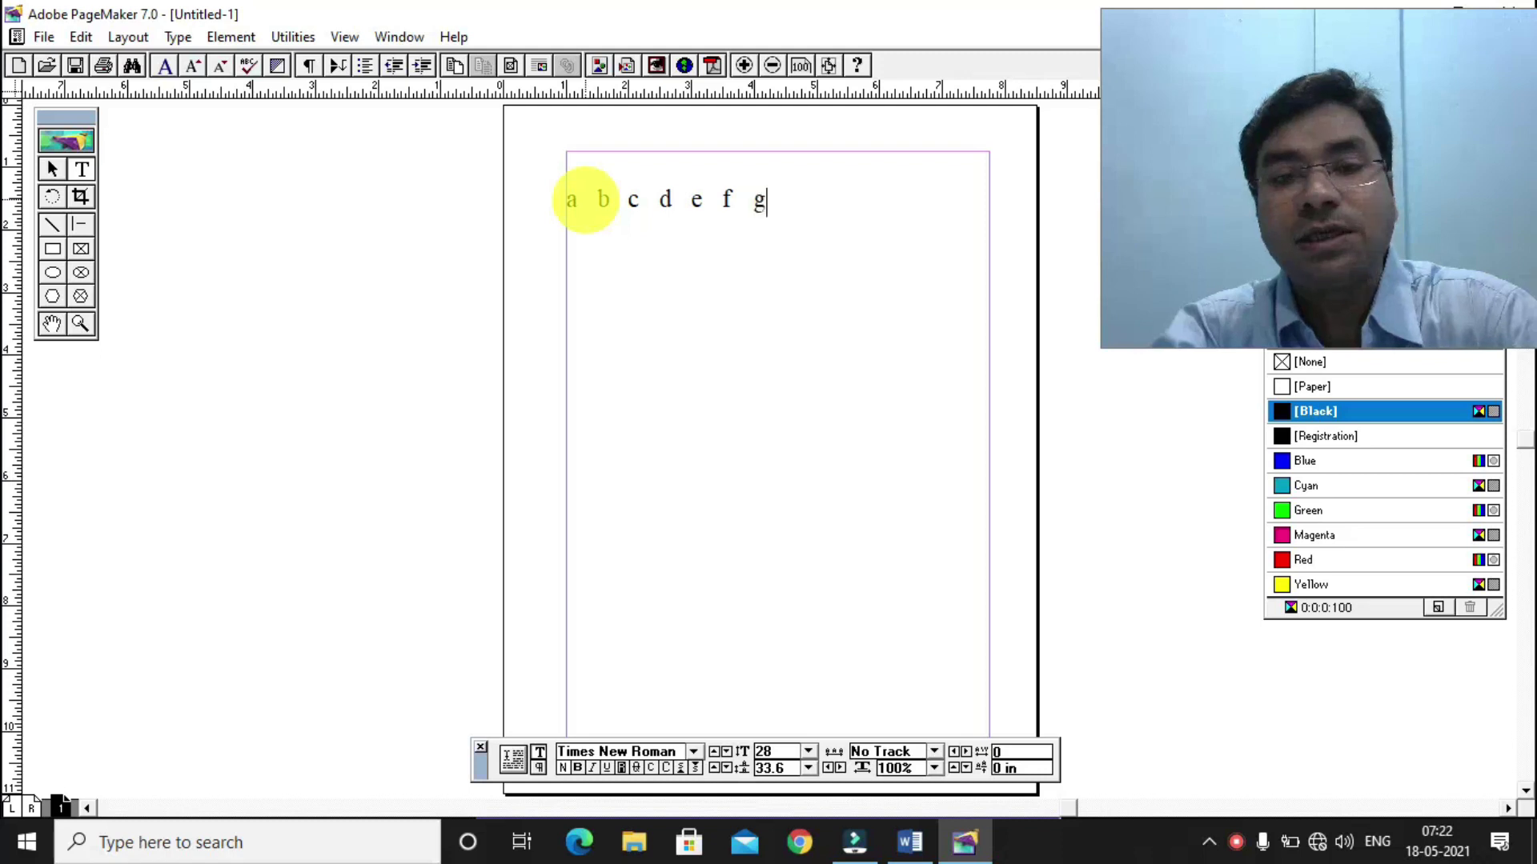
pyautogui.click(178, 37)
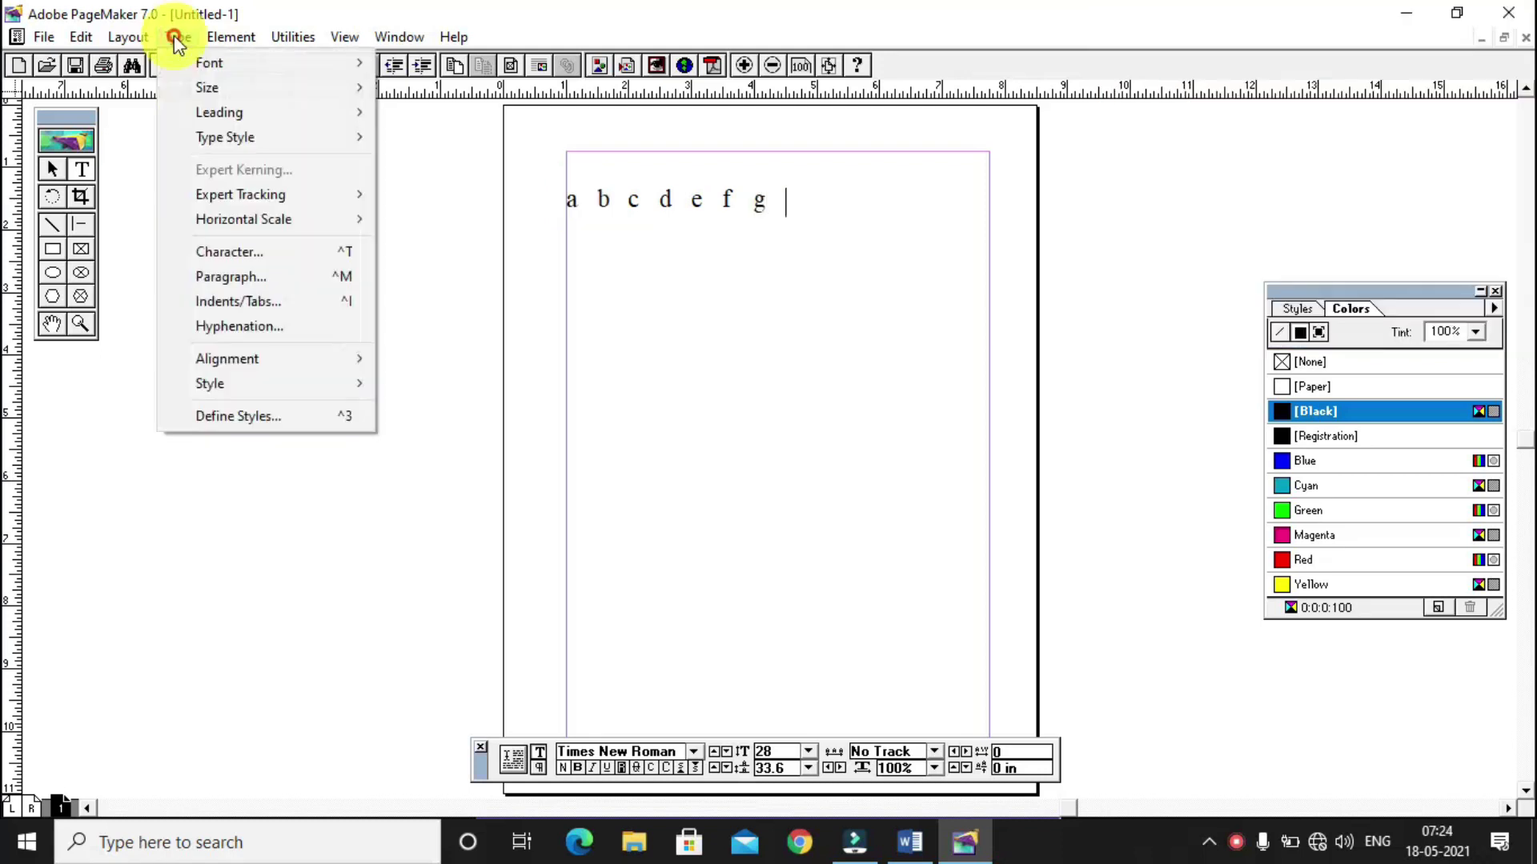
pyautogui.click(241, 301)
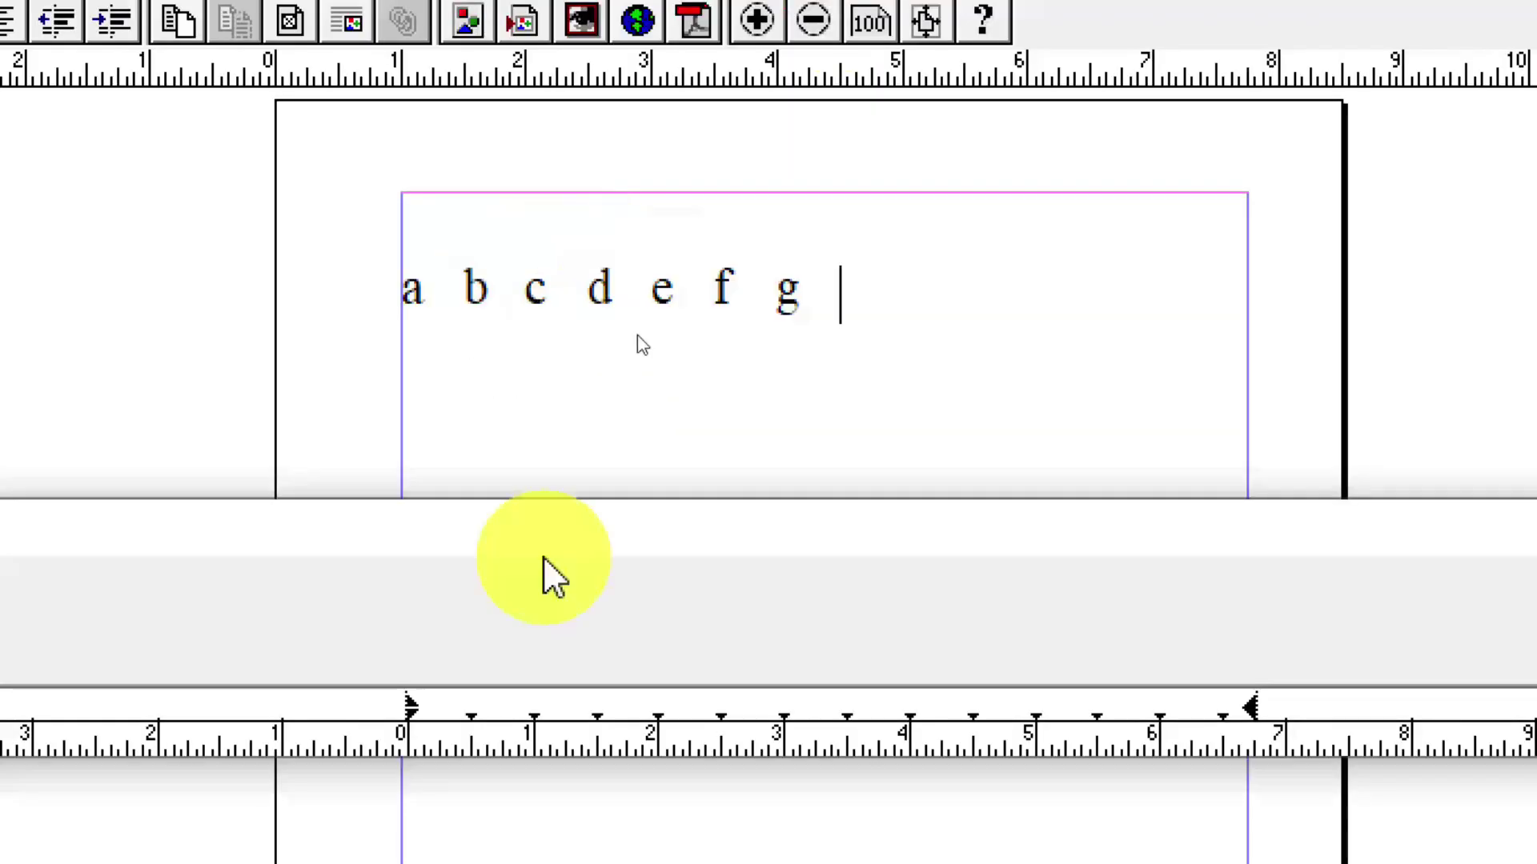
pyautogui.click(556, 500)
pyautogui.moveTo(555, 501); pyautogui.dragTo(581, 112)
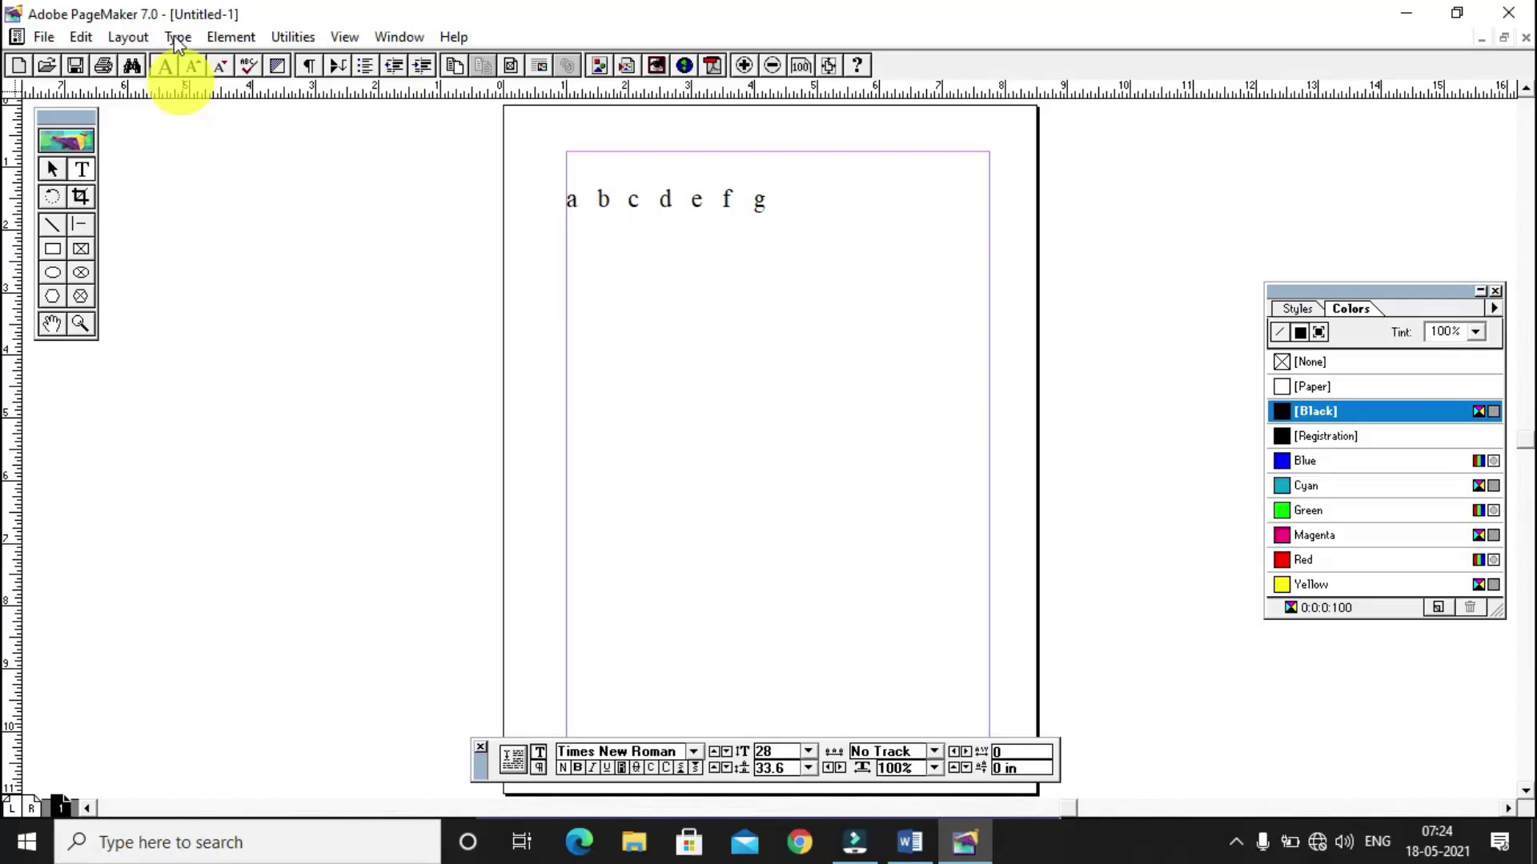
# Step: In the letter row's Indents/Tabs settings, place left tab stops at about 0.5, 1, 2, 2.5 and 3.5 inches
pyautogui.click(175, 34)
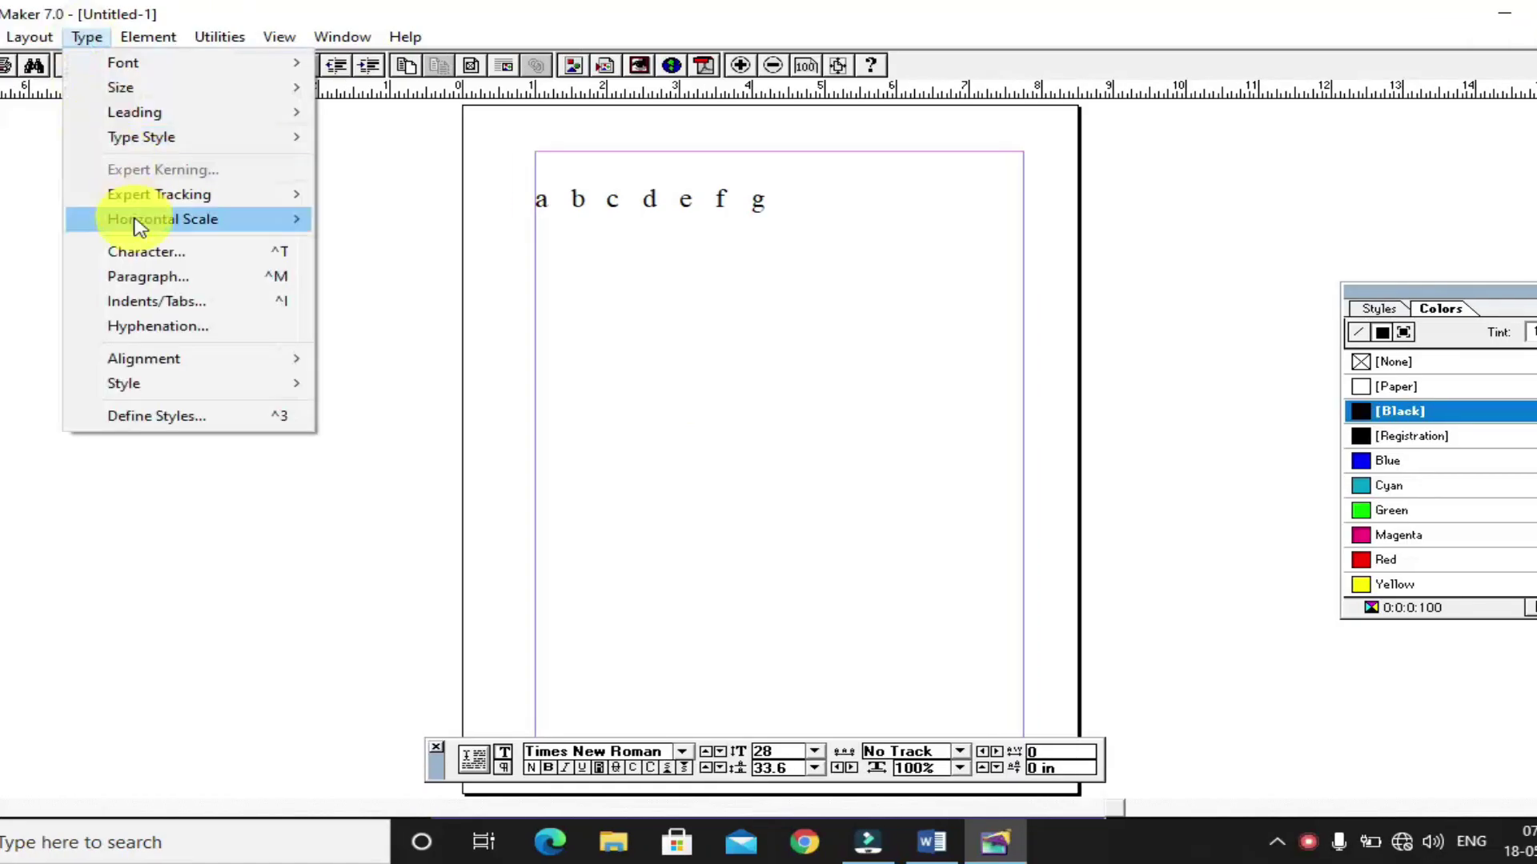
pyautogui.click(168, 308)
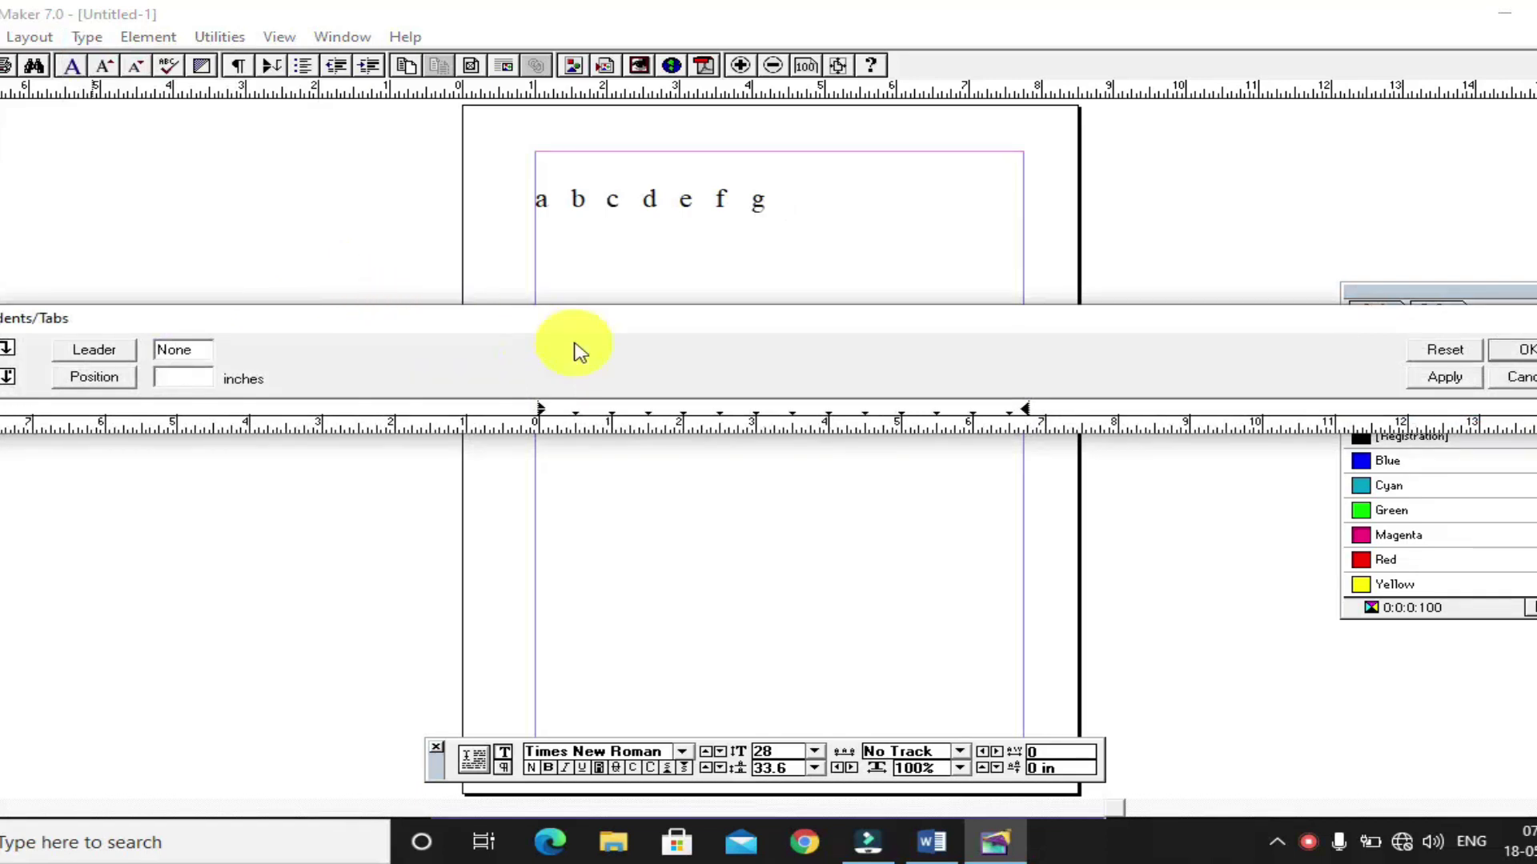
pyautogui.click(541, 413)
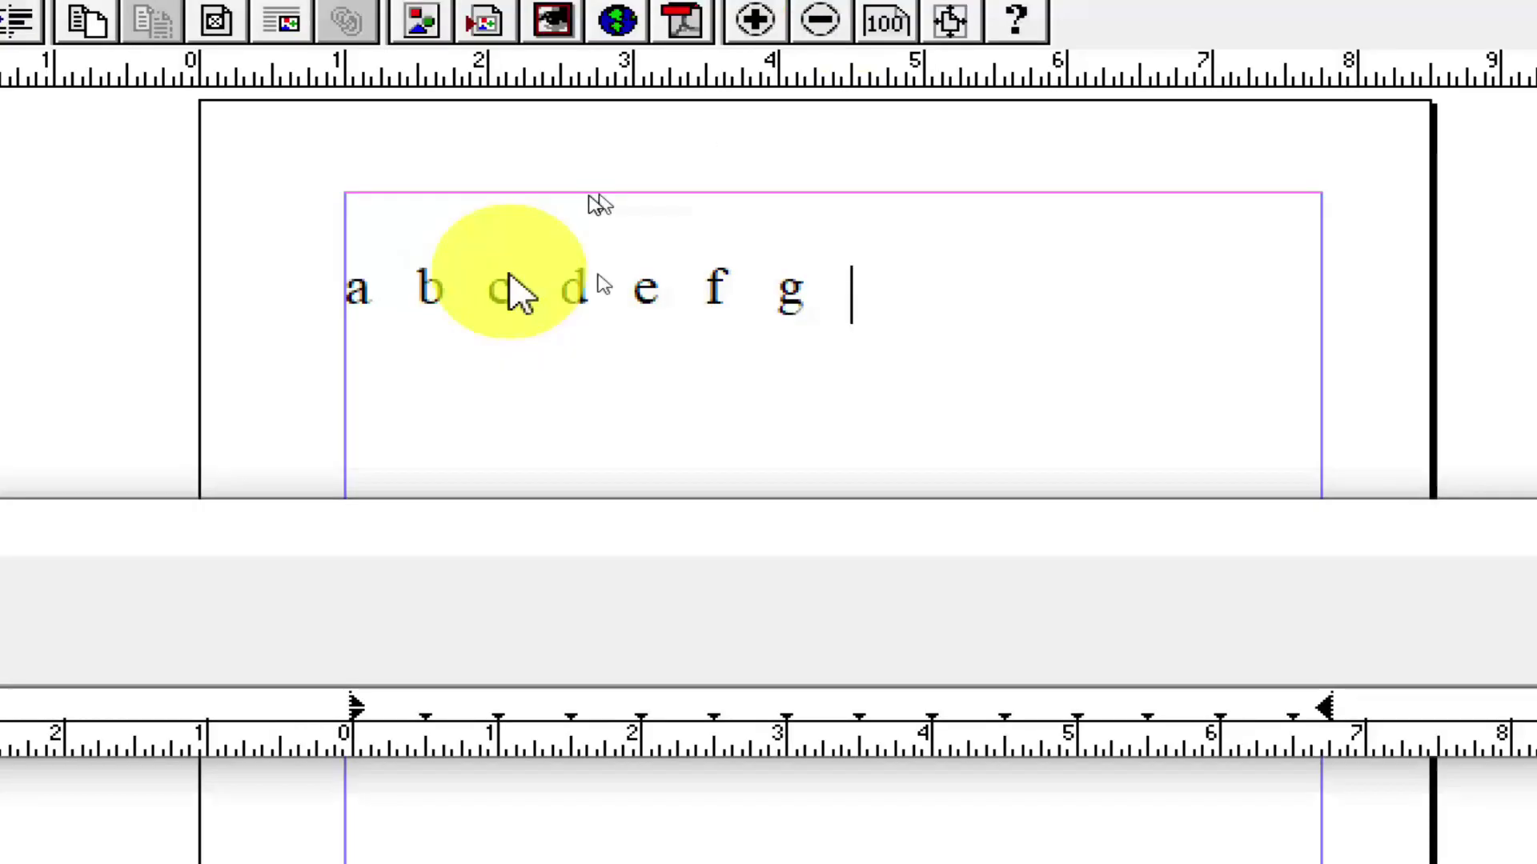
pyautogui.click(528, 412)
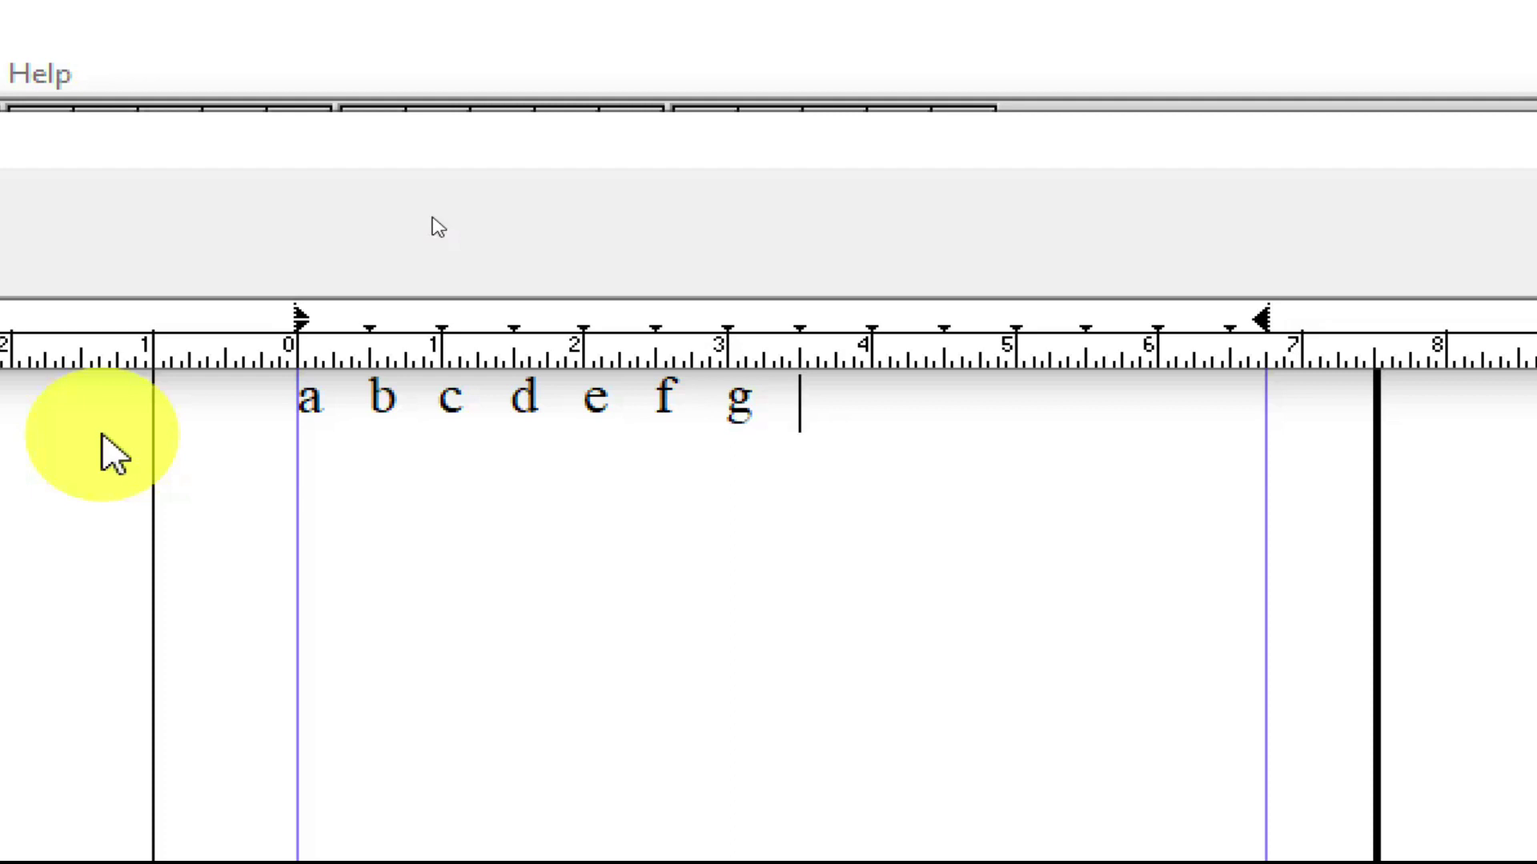
pyautogui.click(370, 313)
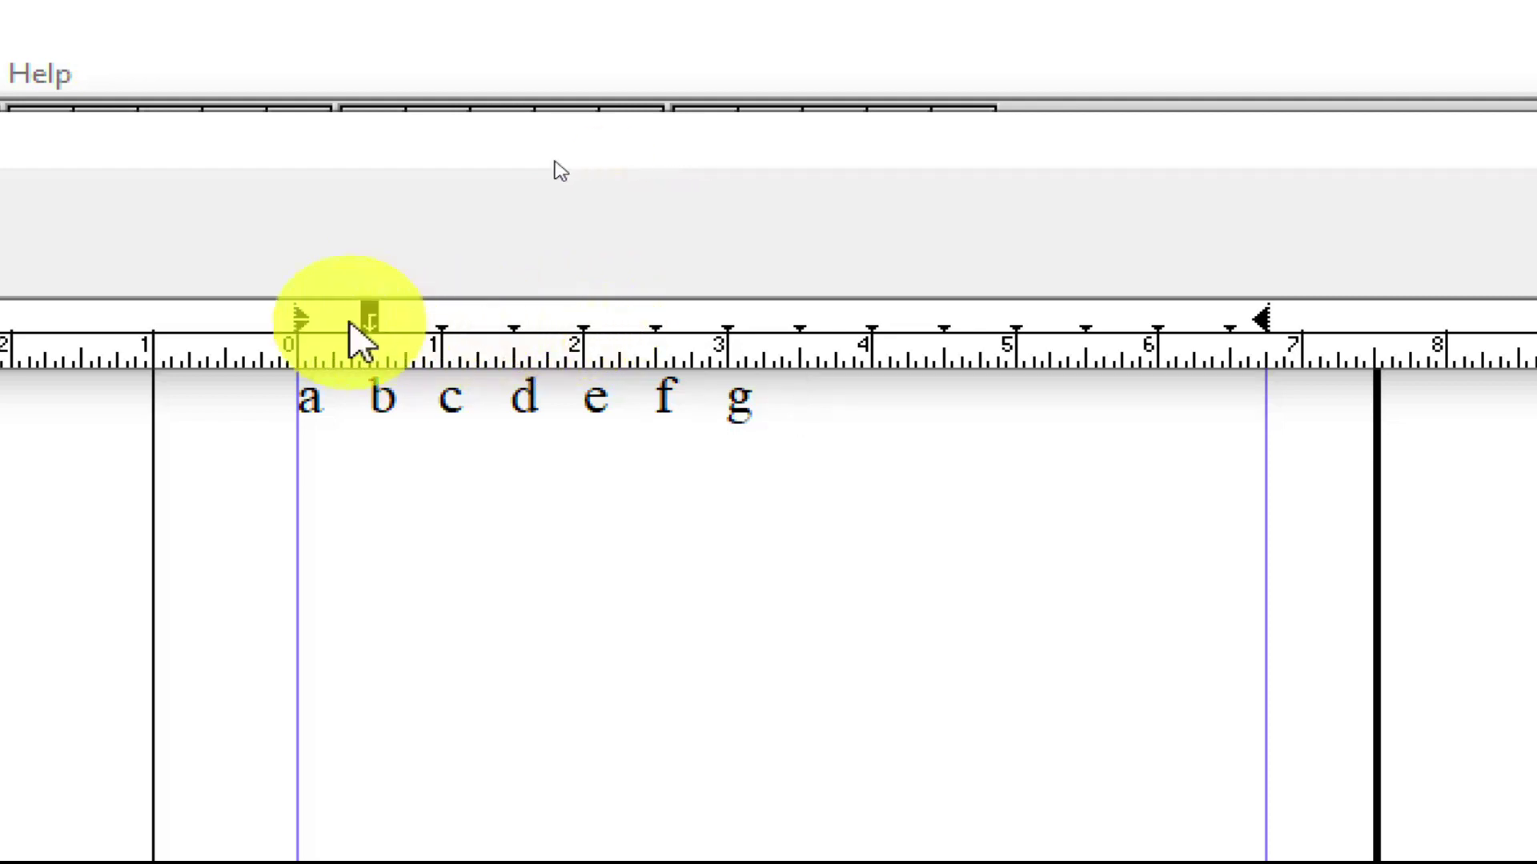
pyautogui.click(439, 324)
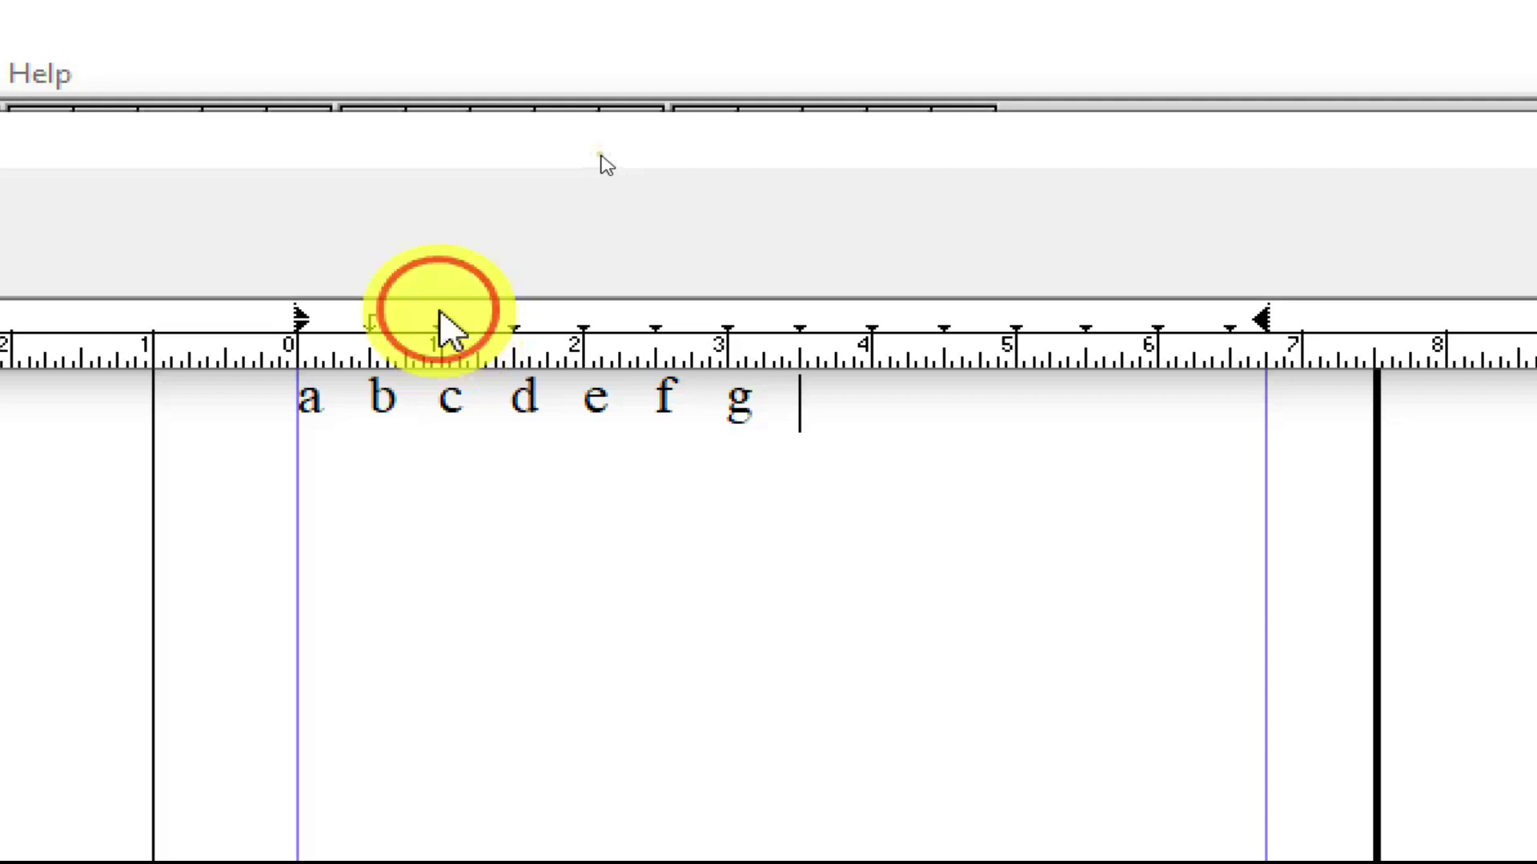
pyautogui.click(583, 317)
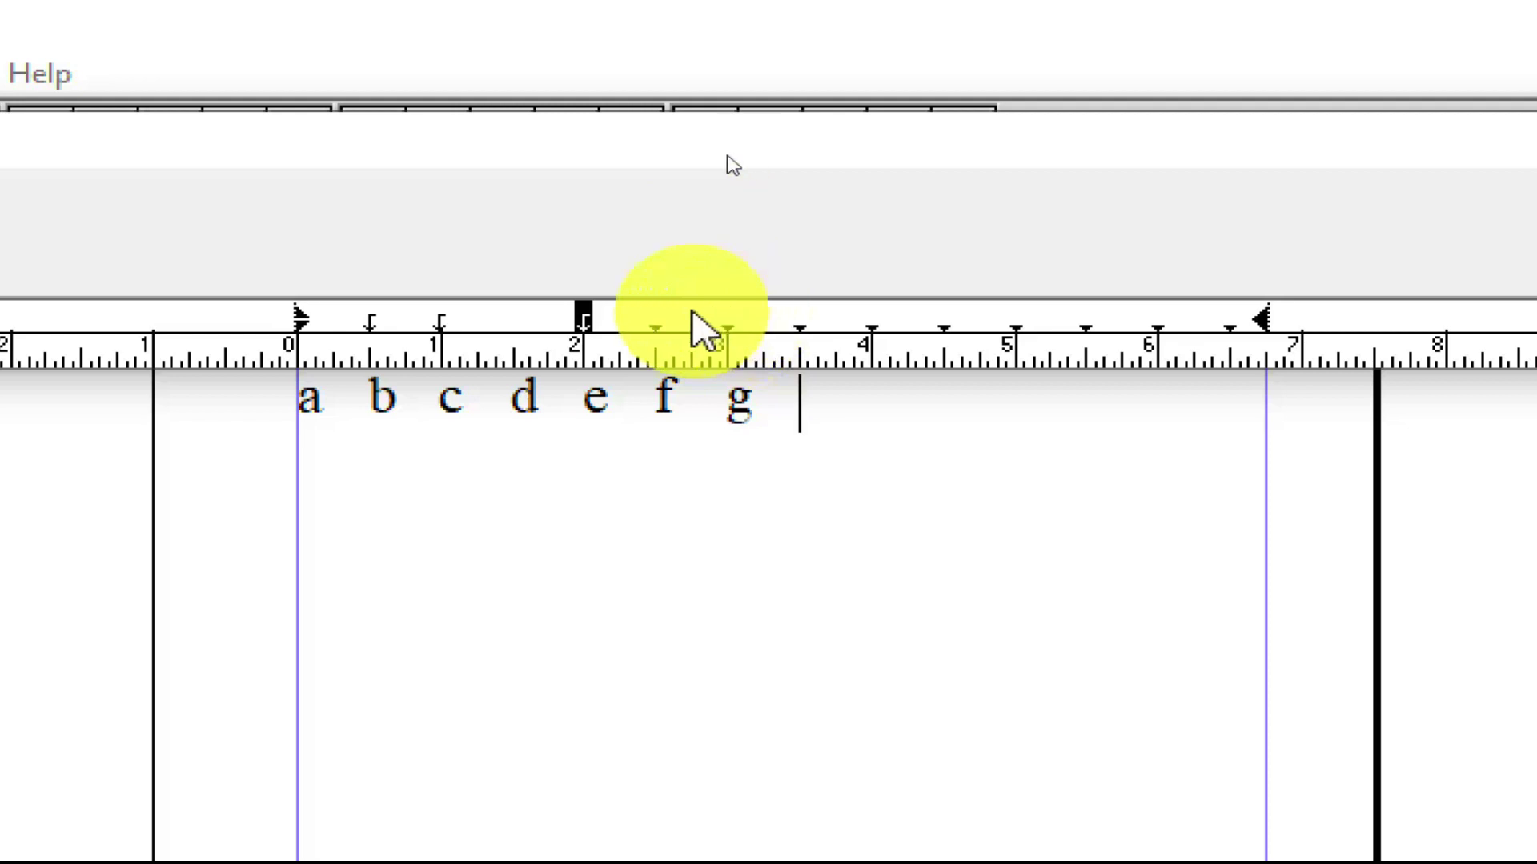
pyautogui.click(652, 320)
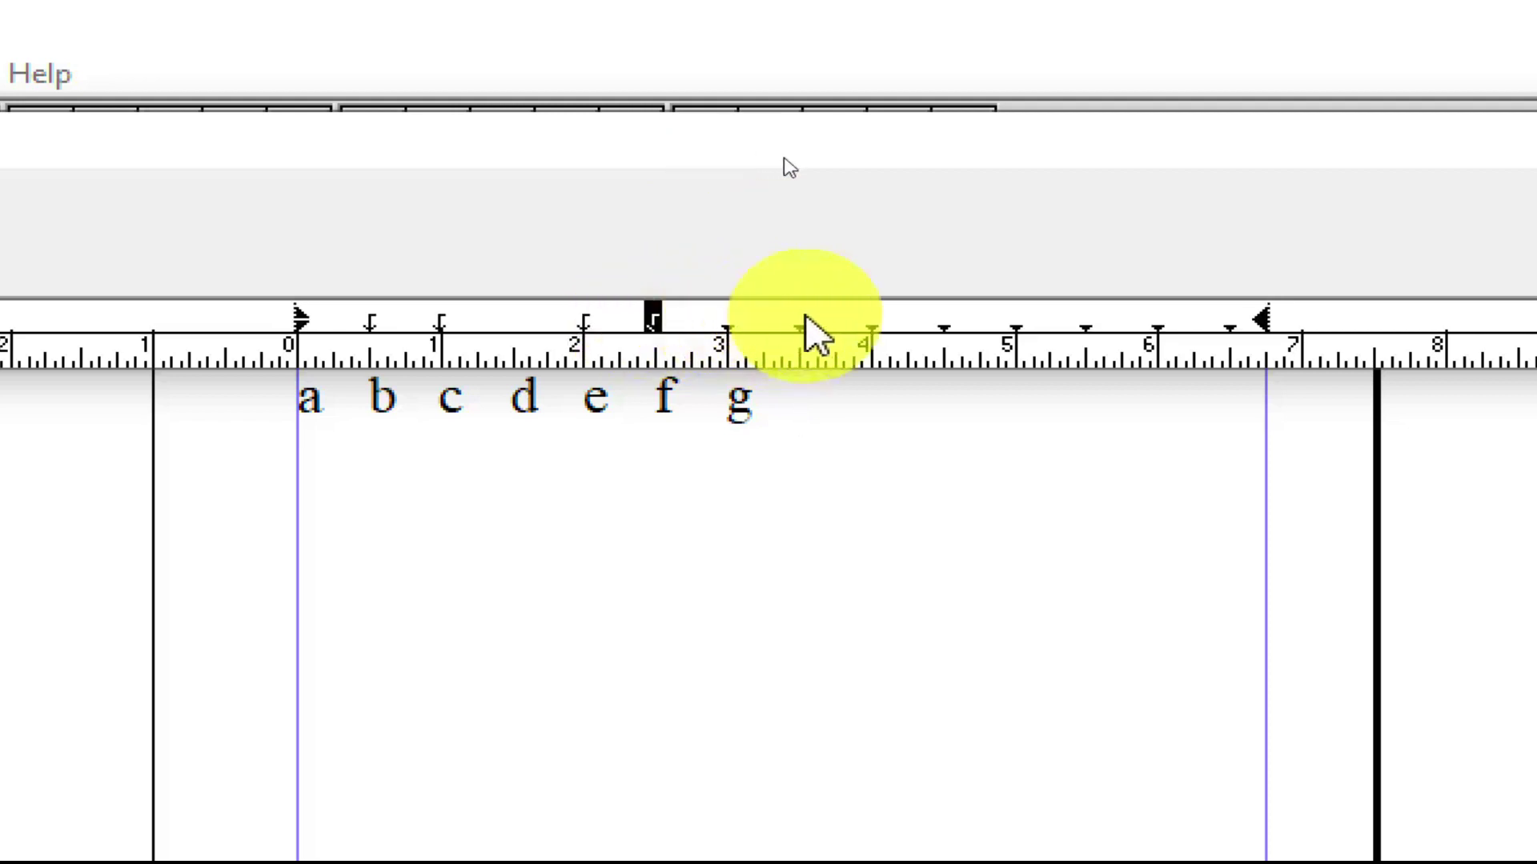
pyautogui.click(800, 317)
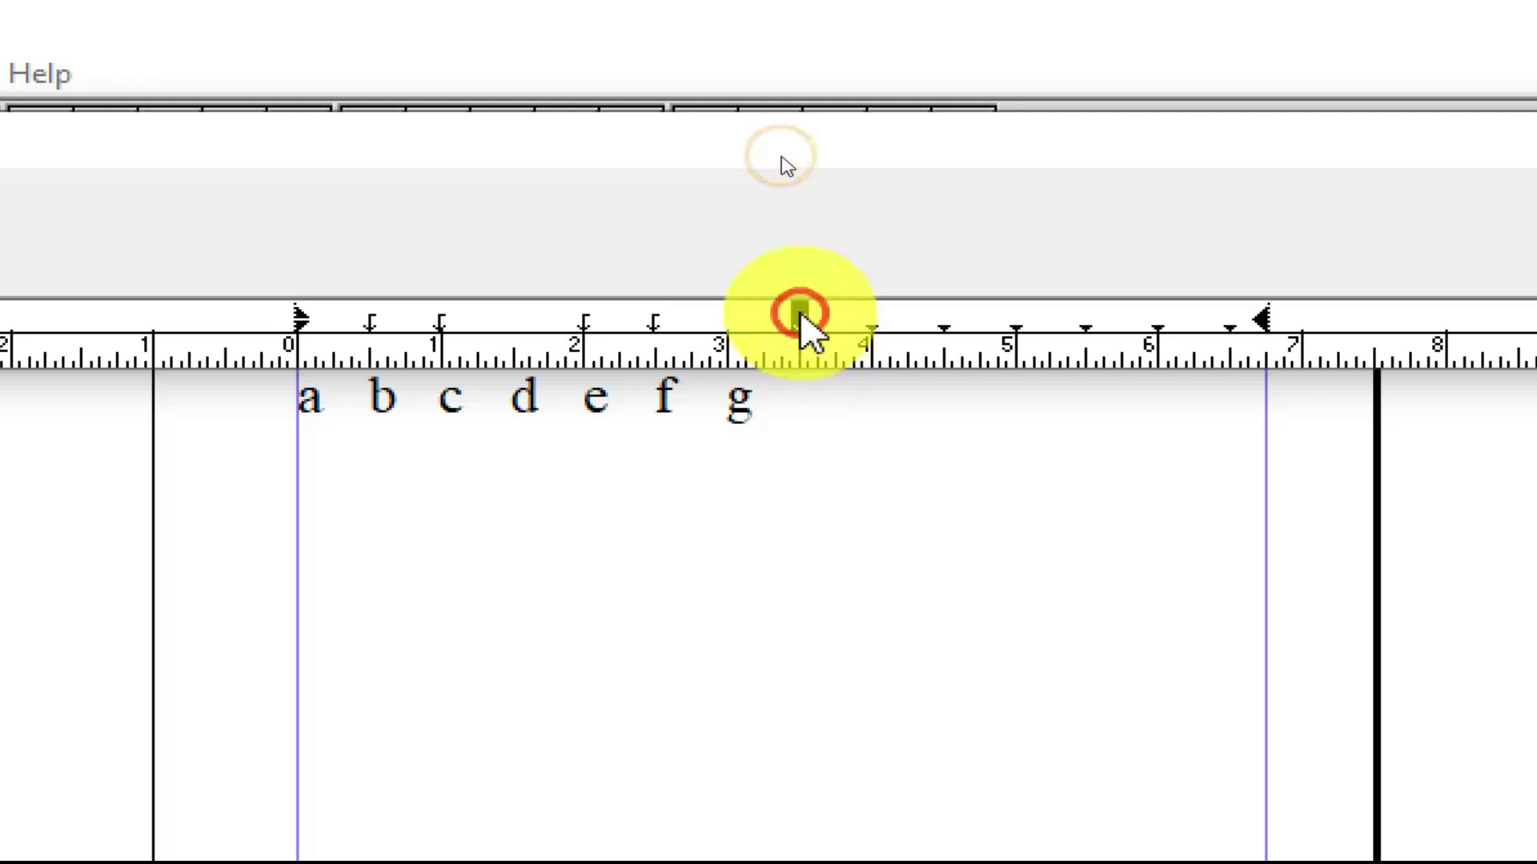
# Step: Add left tab stops at about 4, 5, 5.5 and 6.5 inches and apply the tab settings to the letter row
pyautogui.click(865, 322)
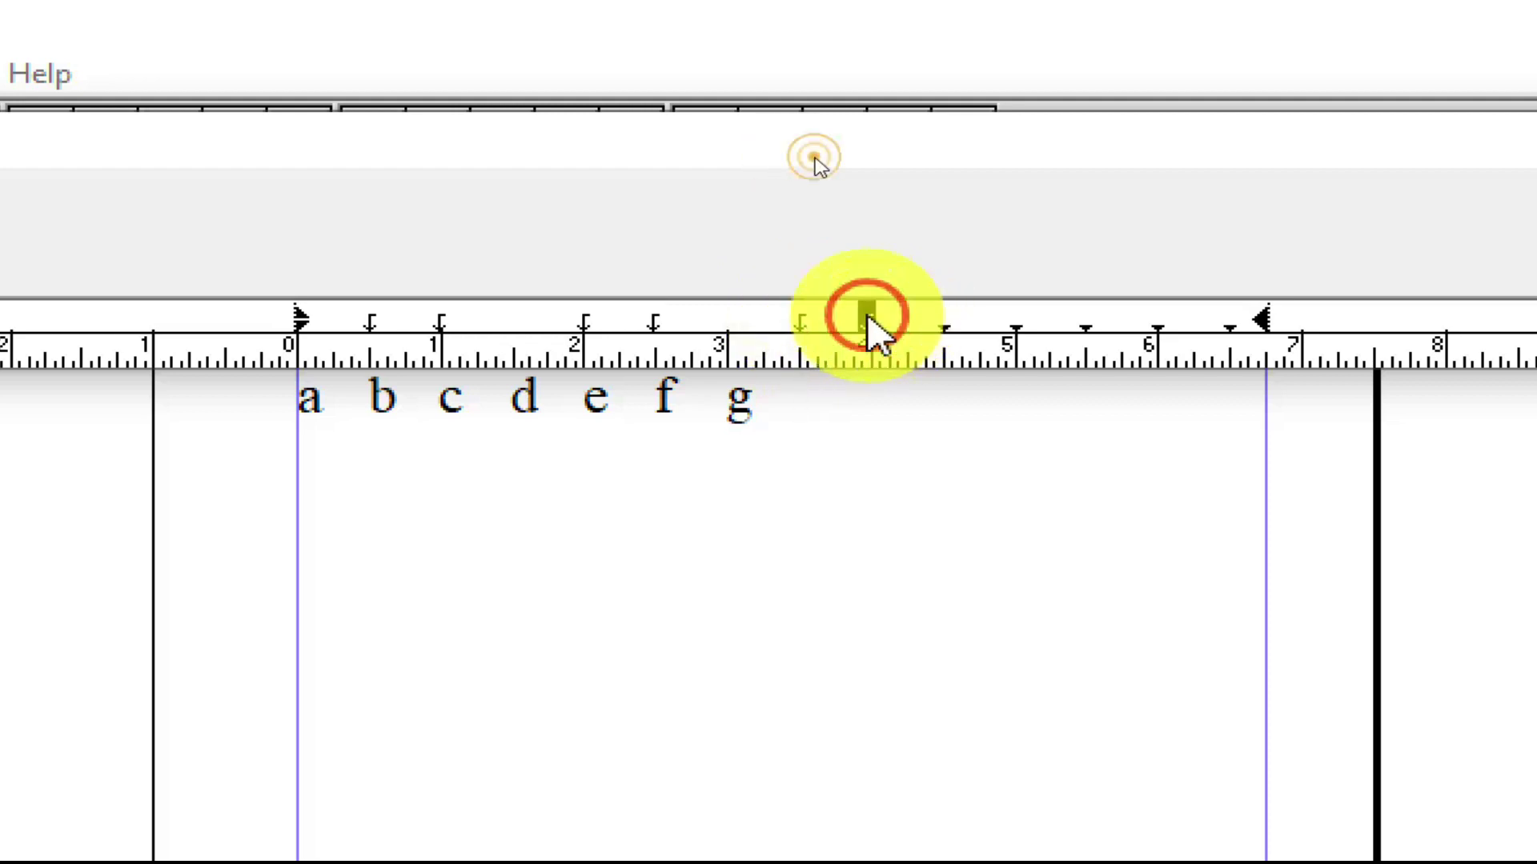
pyautogui.click(1016, 319)
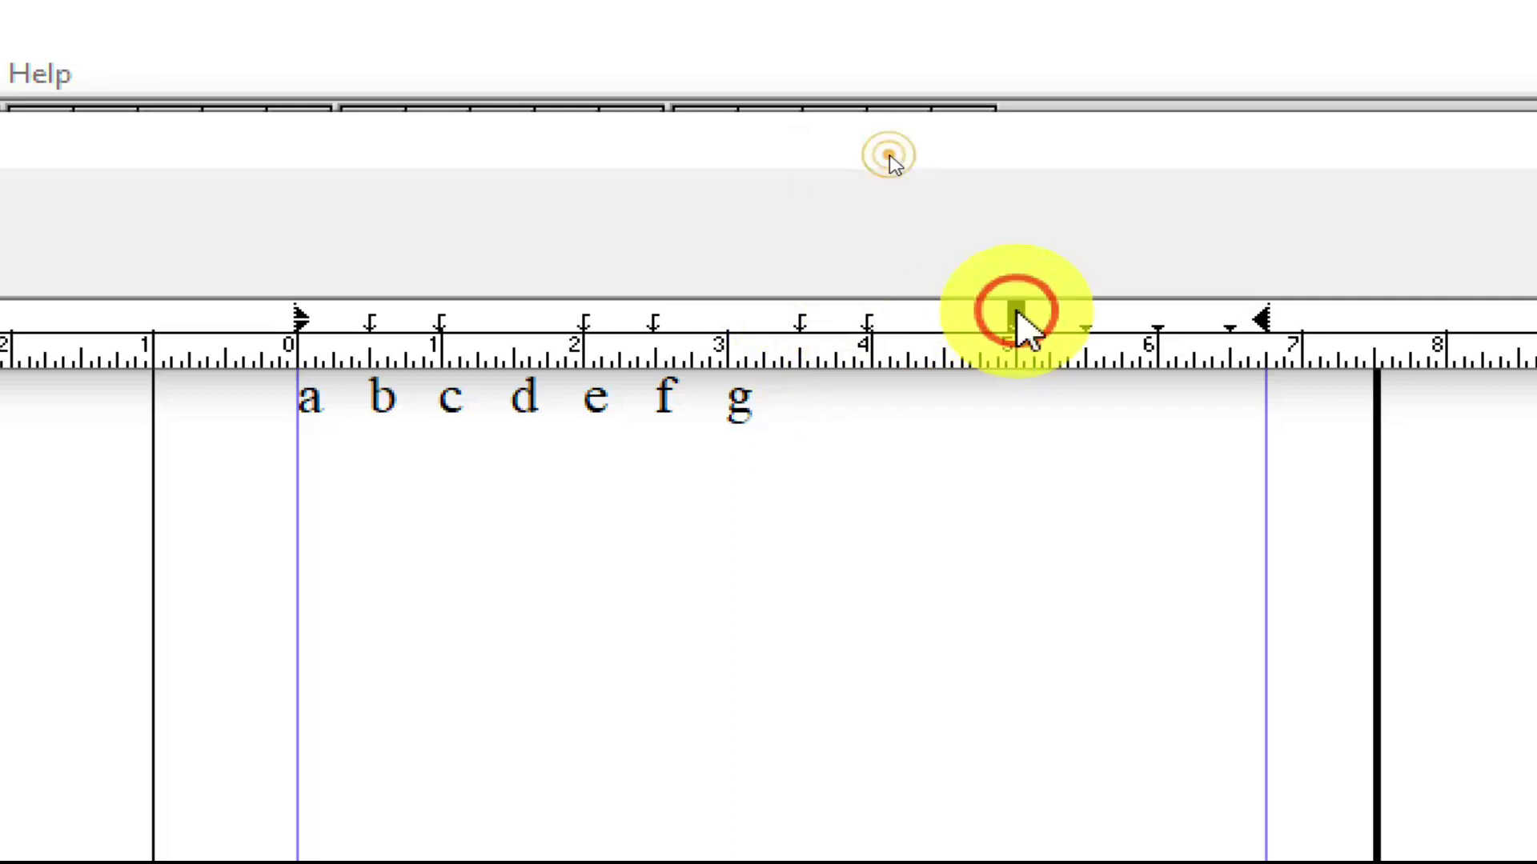
pyautogui.click(1090, 318)
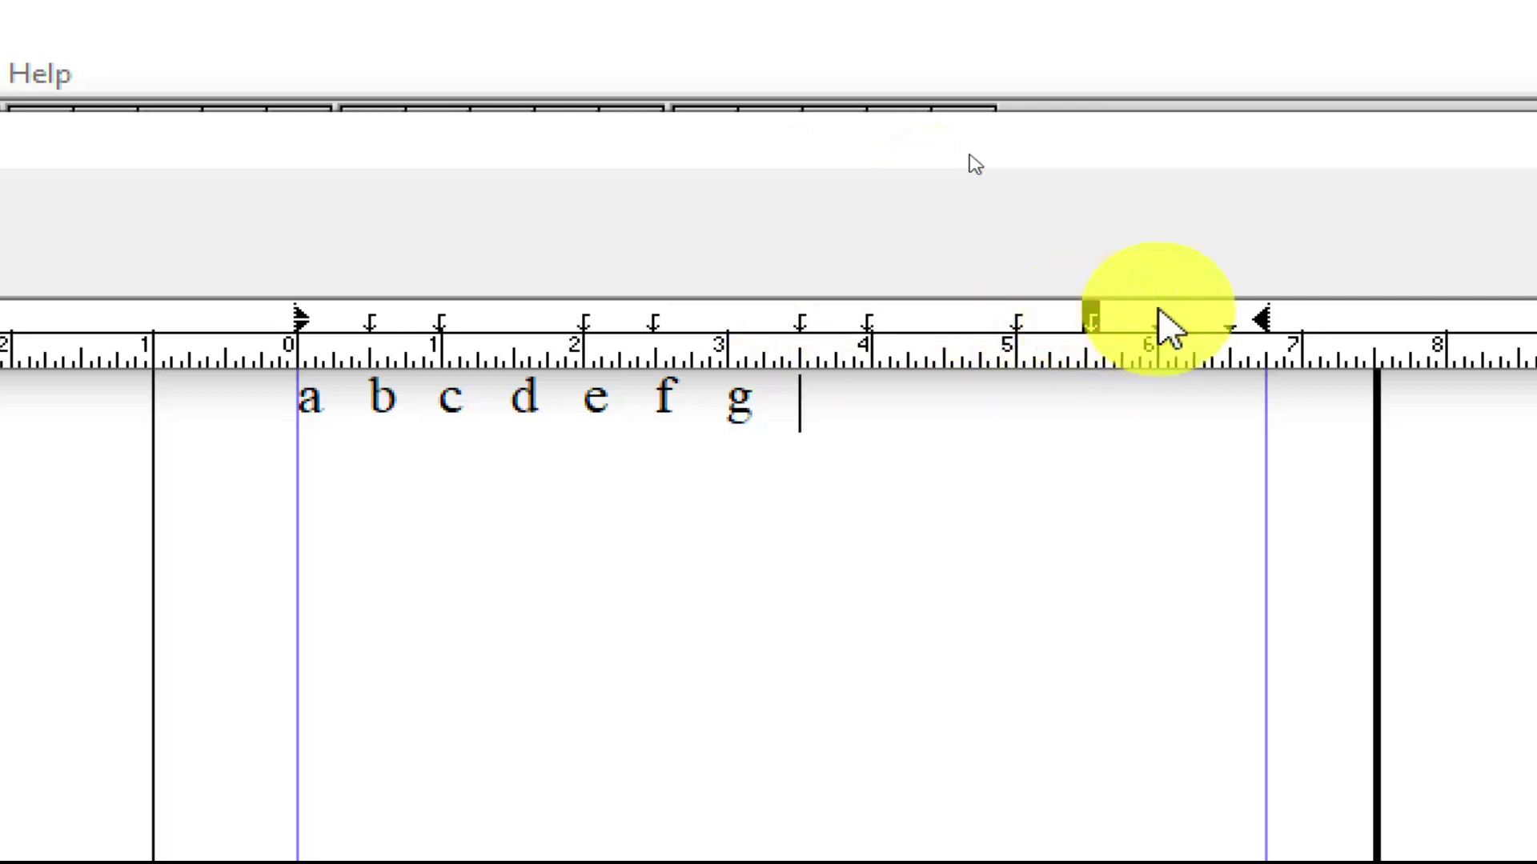
pyautogui.click(1235, 320)
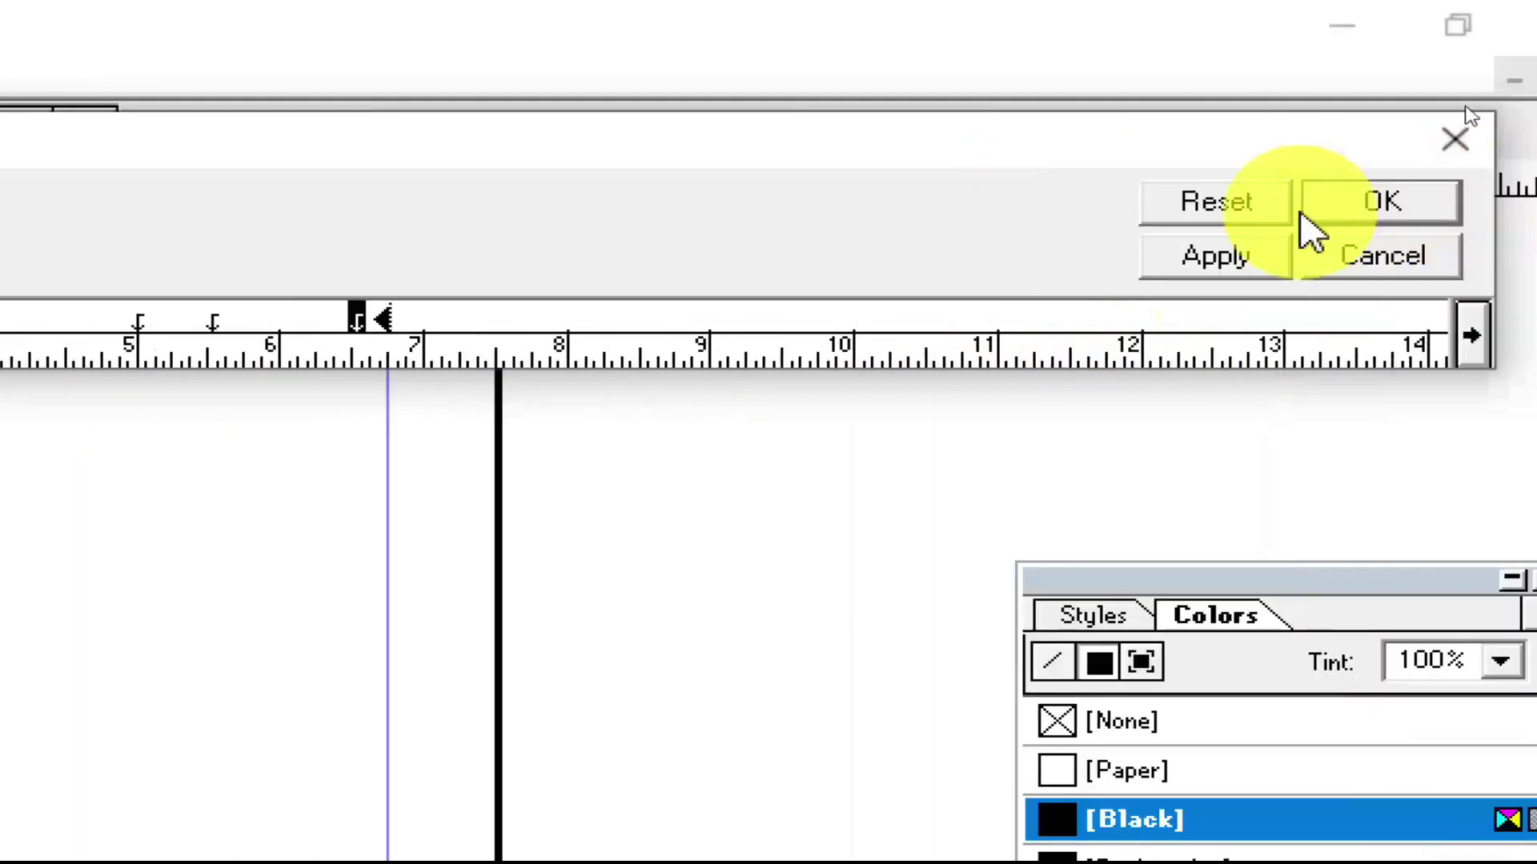
pyautogui.click(1217, 258)
pyautogui.click(1370, 204)
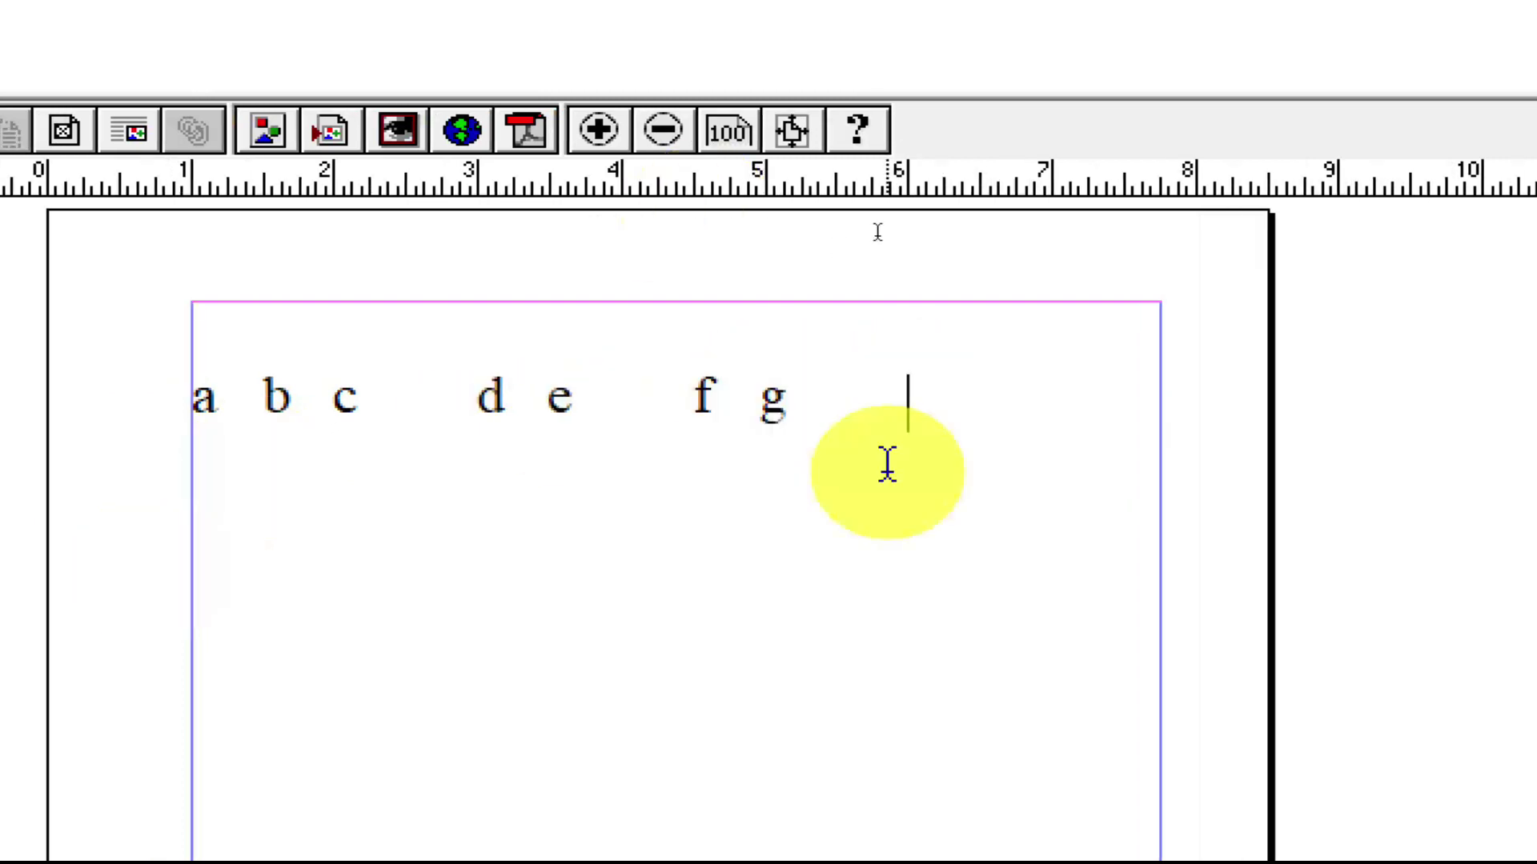
# Step: Continue the letter row with h, i and j, separating the letters with tabs
pyautogui.write('h')
pyautogui.press('Tab')
pyautogui.write('u')
pyautogui.write('i')
pyautogui.press('Tab')
pyautogui.write('j ')
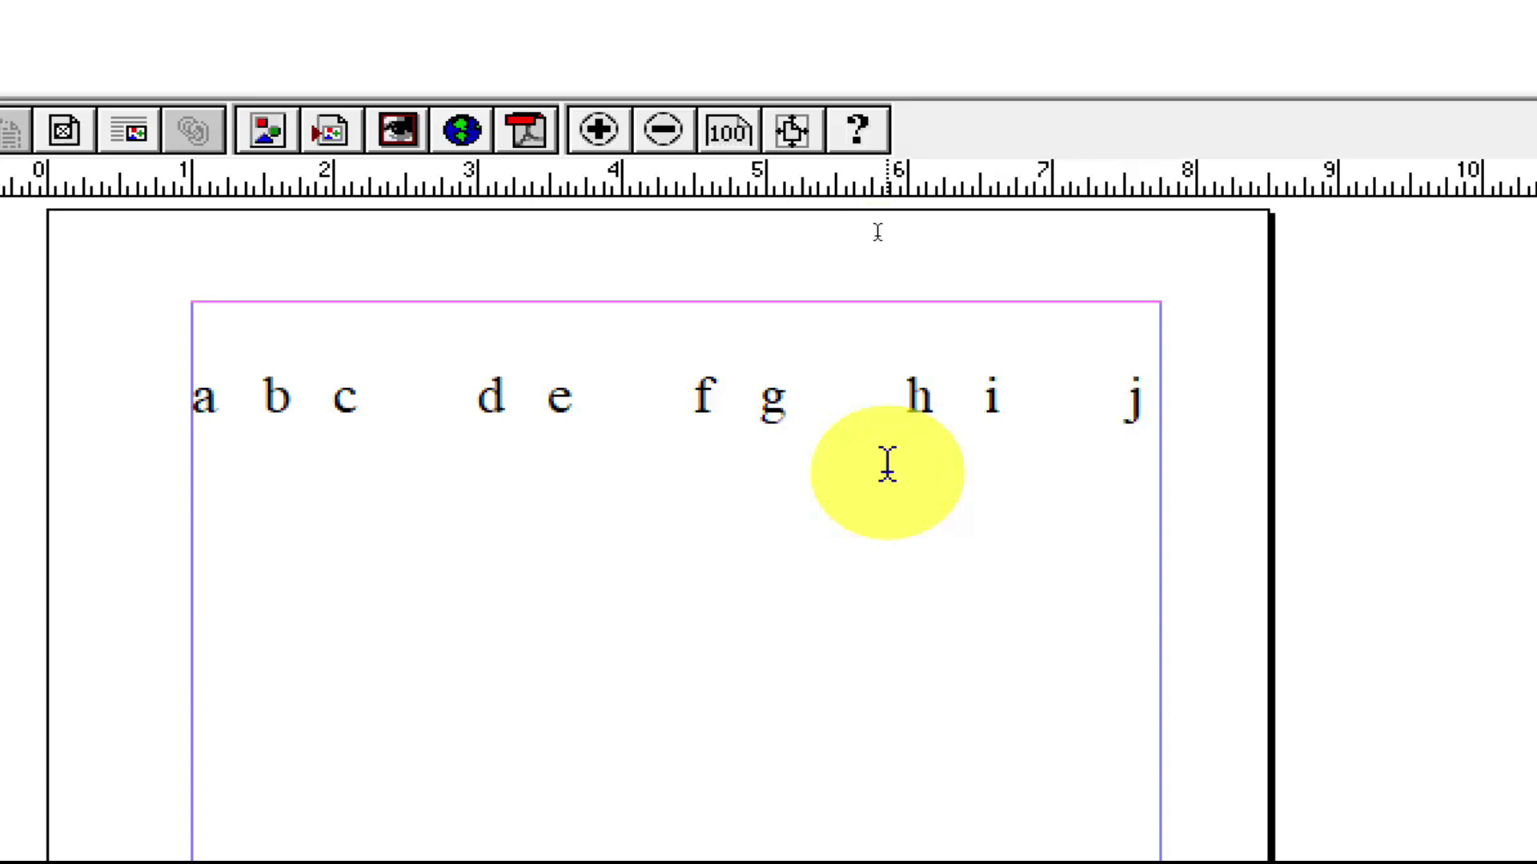
# Step: Extend the tab-separated text with the letters k, l, m, n, o and p
pyautogui.write('k')
pyautogui.press('Tab')
pyautogui.write('l m')
pyautogui.press('Tab')
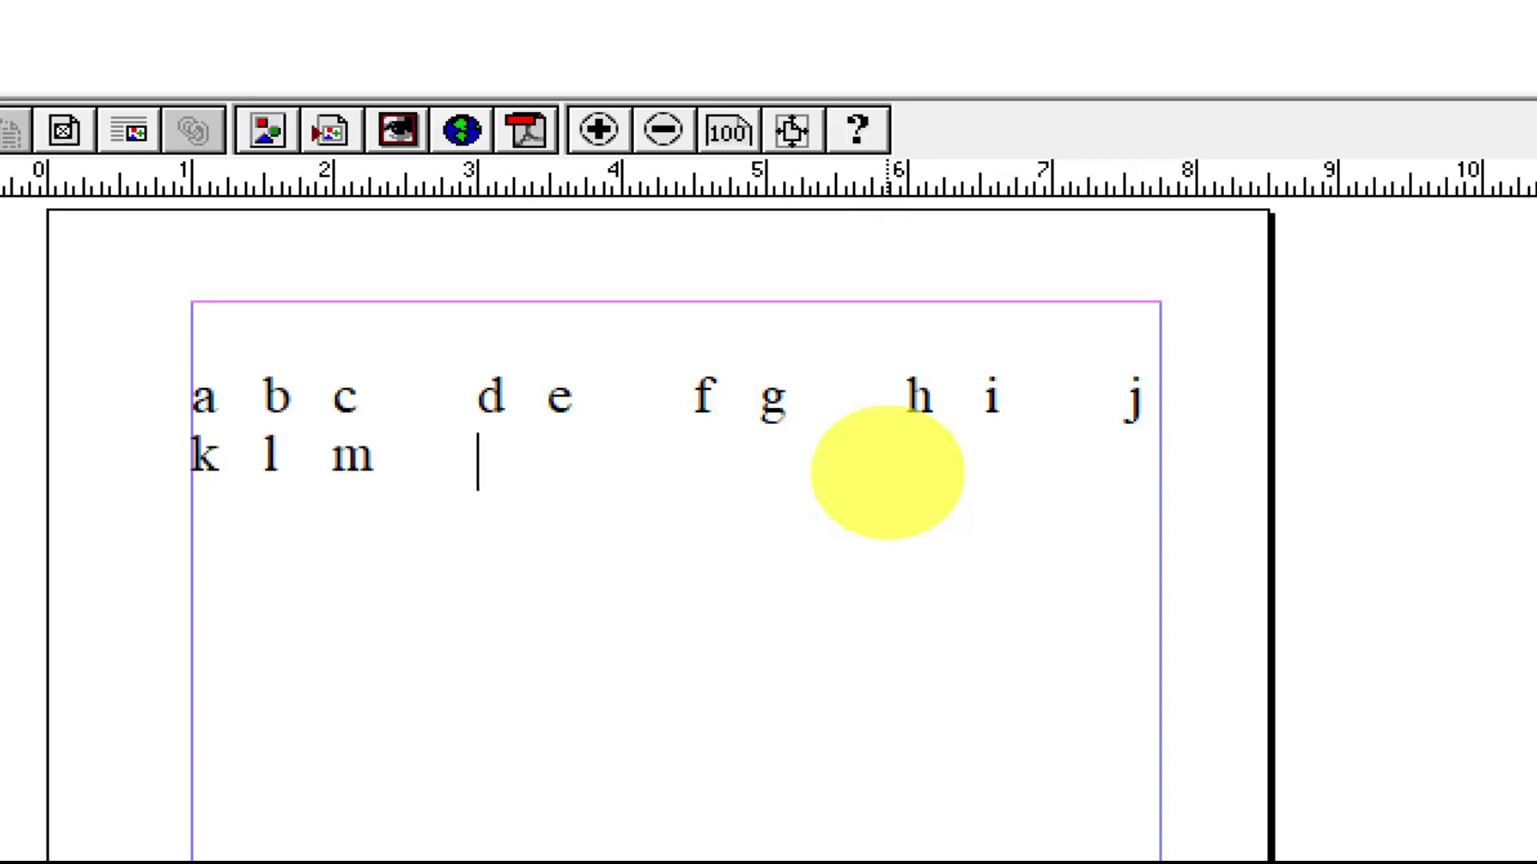
pyautogui.write('n')
pyautogui.press('Tab')
pyautogui.write('o')
pyautogui.press('Tab')
pyautogui.write('p')
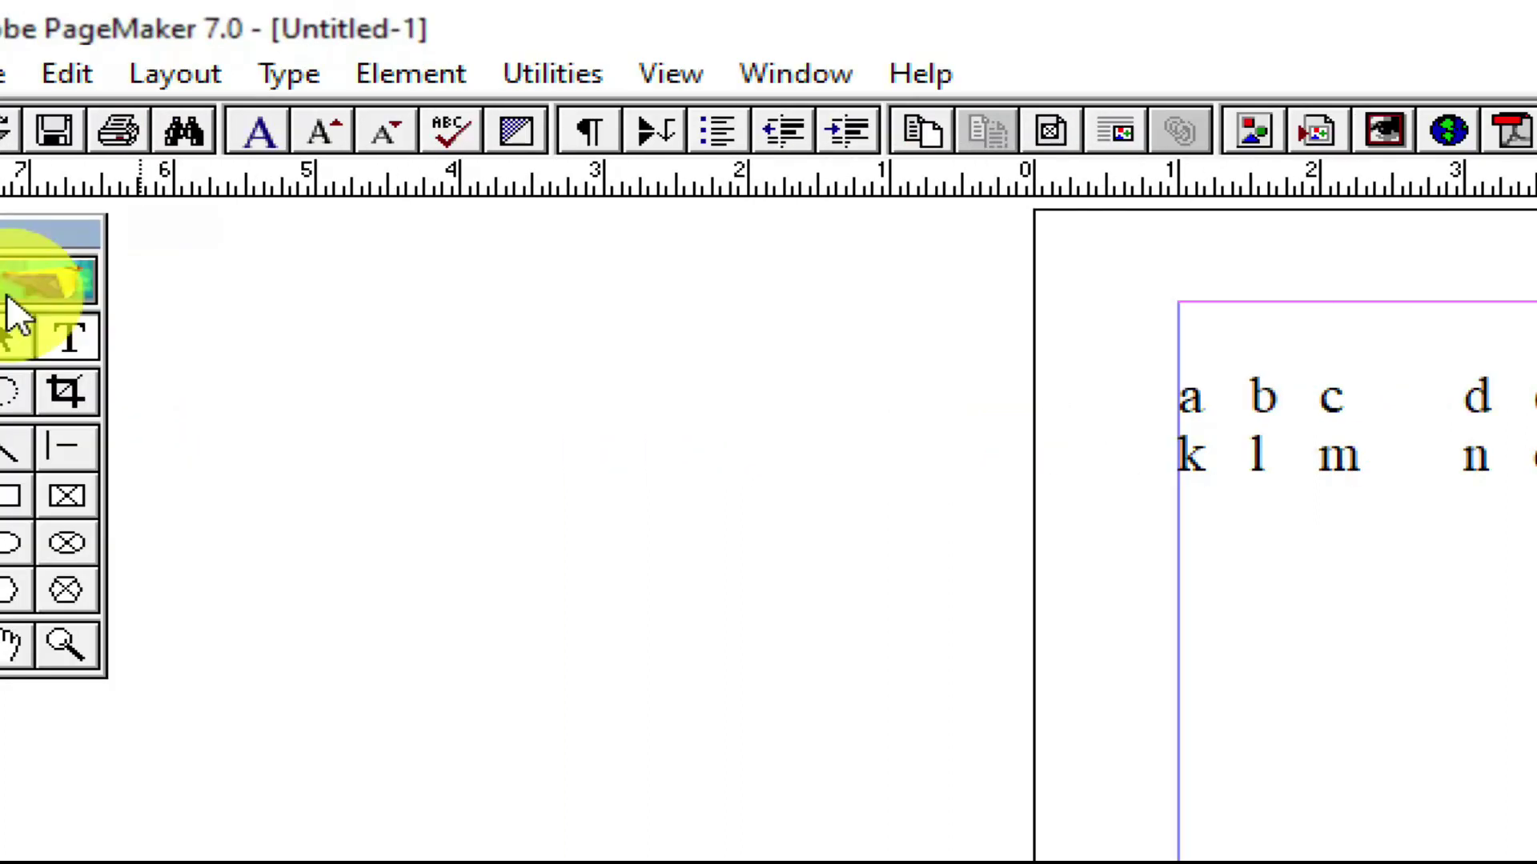
# Step: Open the Indents/Tabs settings for new text below the two letter rows and align its ruler's zero with the page's left margin
pyautogui.click(69, 337)
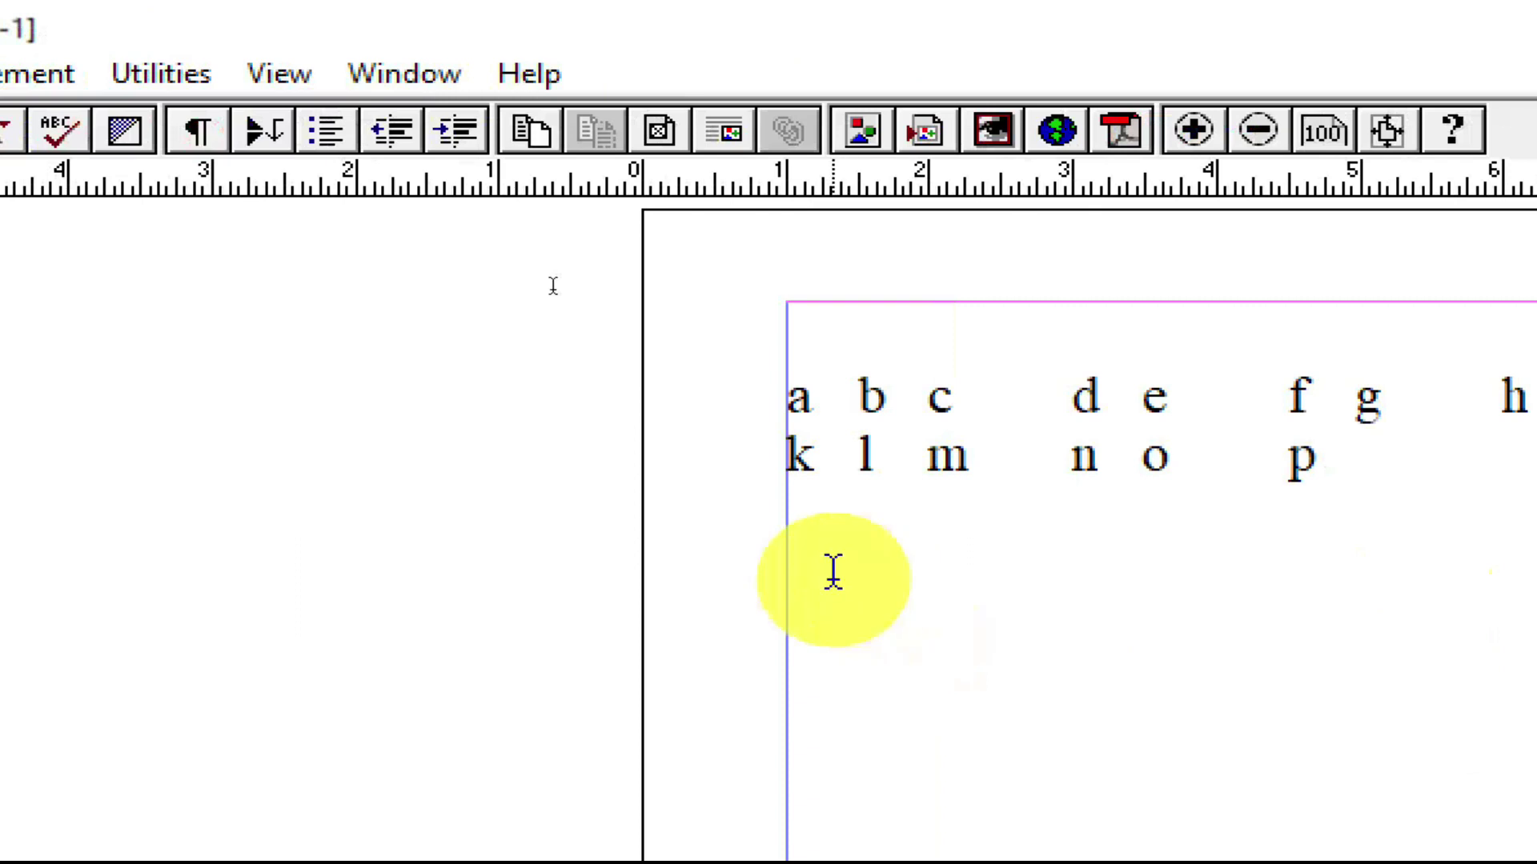
pyautogui.click(962, 578)
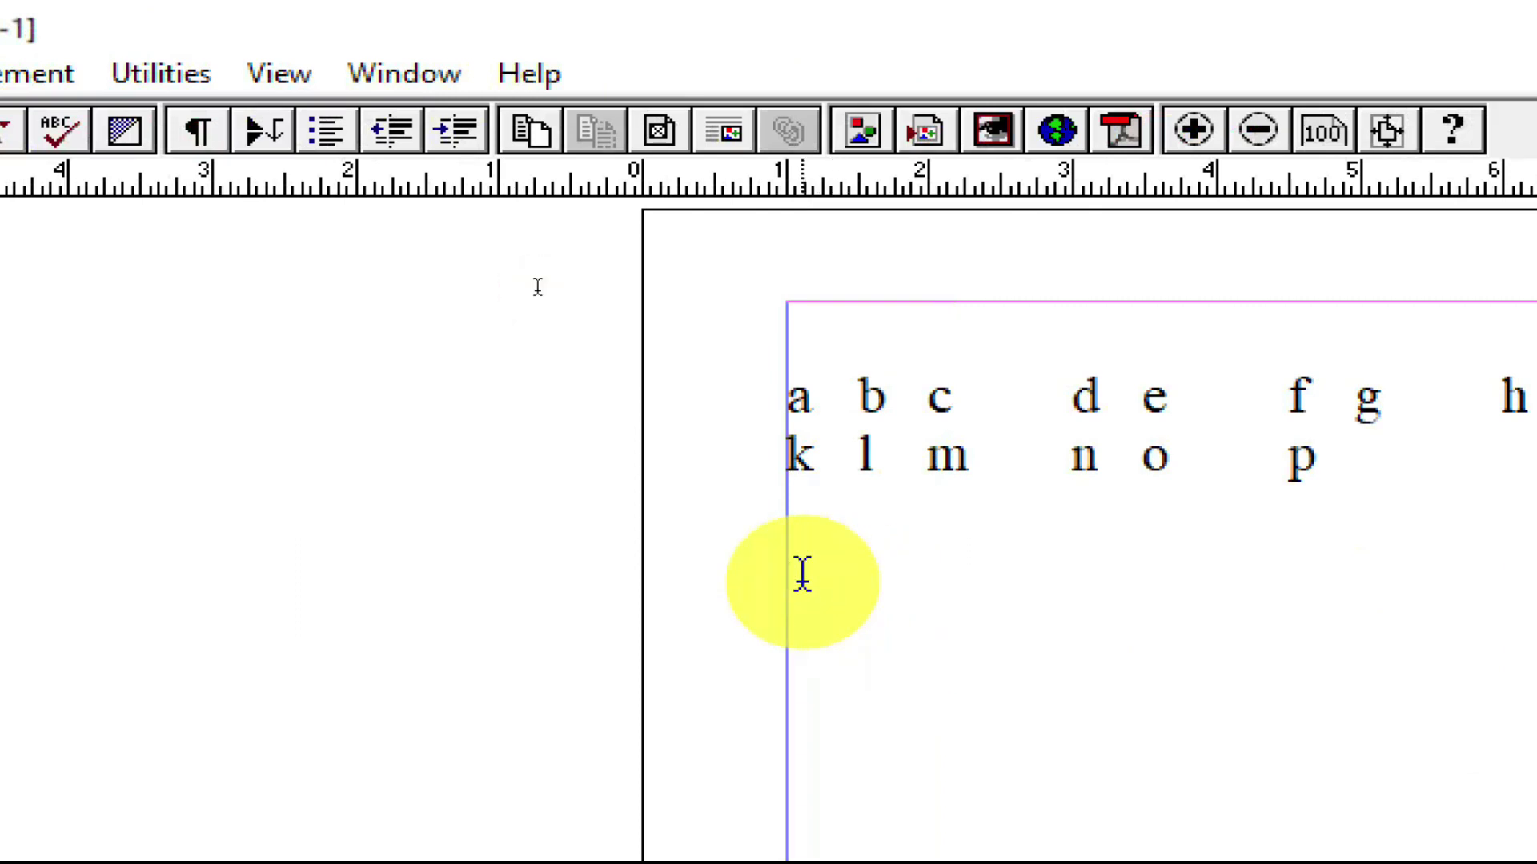
pyautogui.click(104, 74)
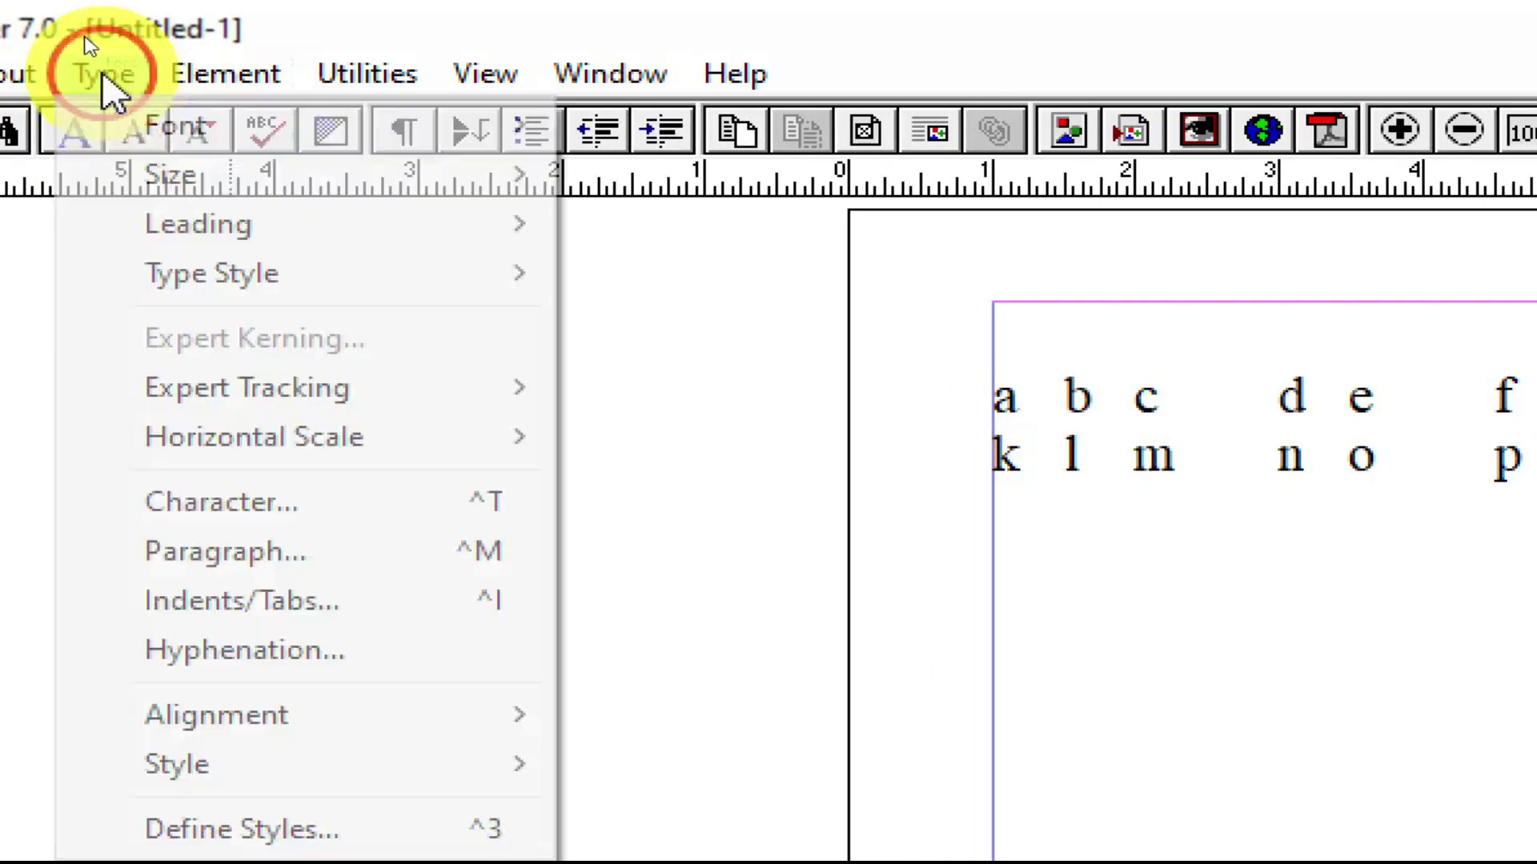
pyautogui.click(324, 609)
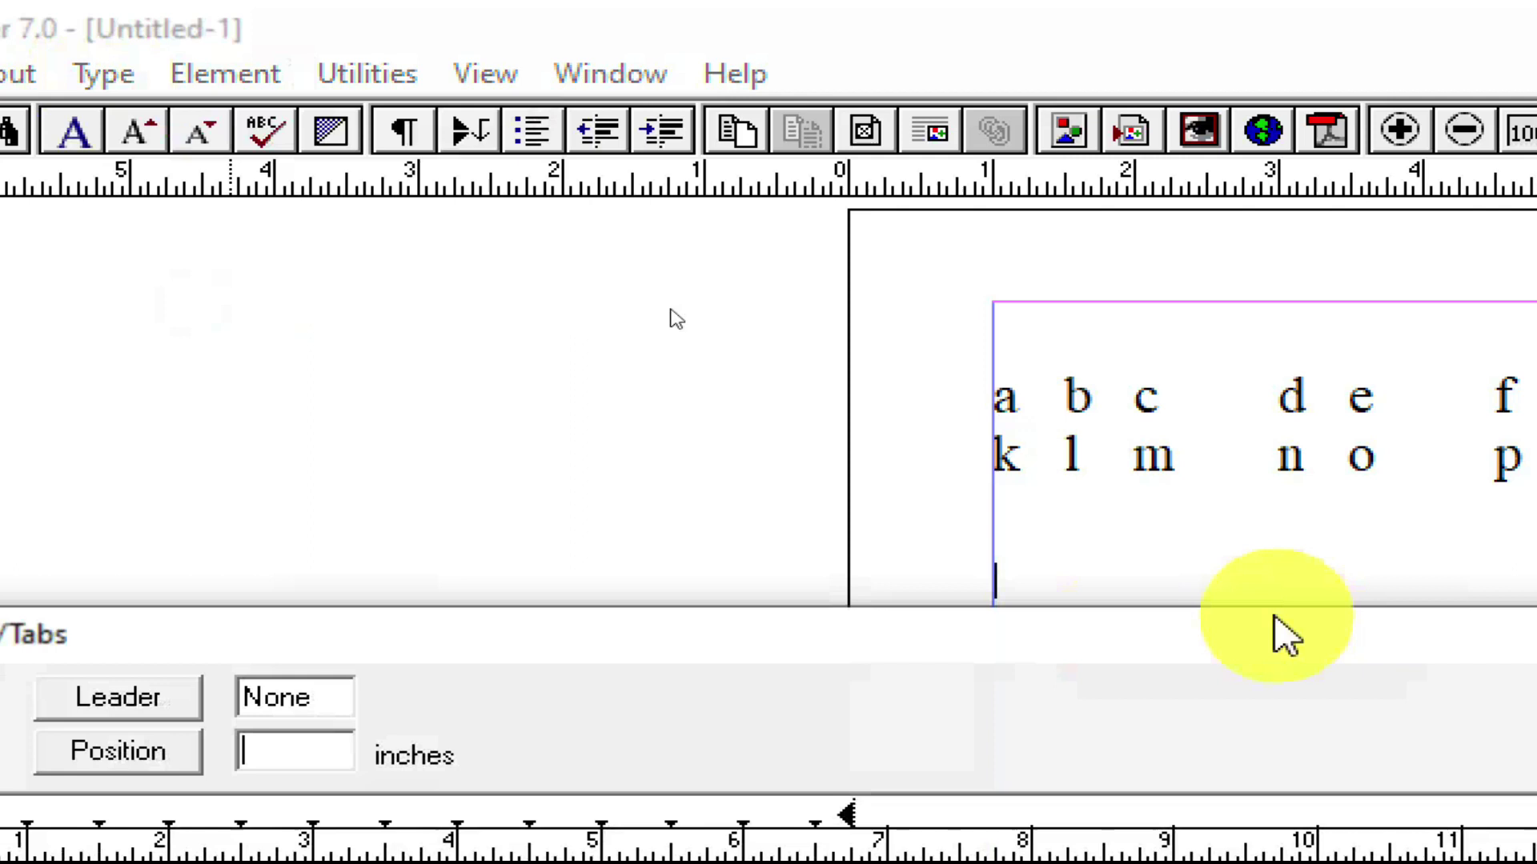
pyautogui.moveTo(1420, 640); pyautogui.dragTo(1536, 296)
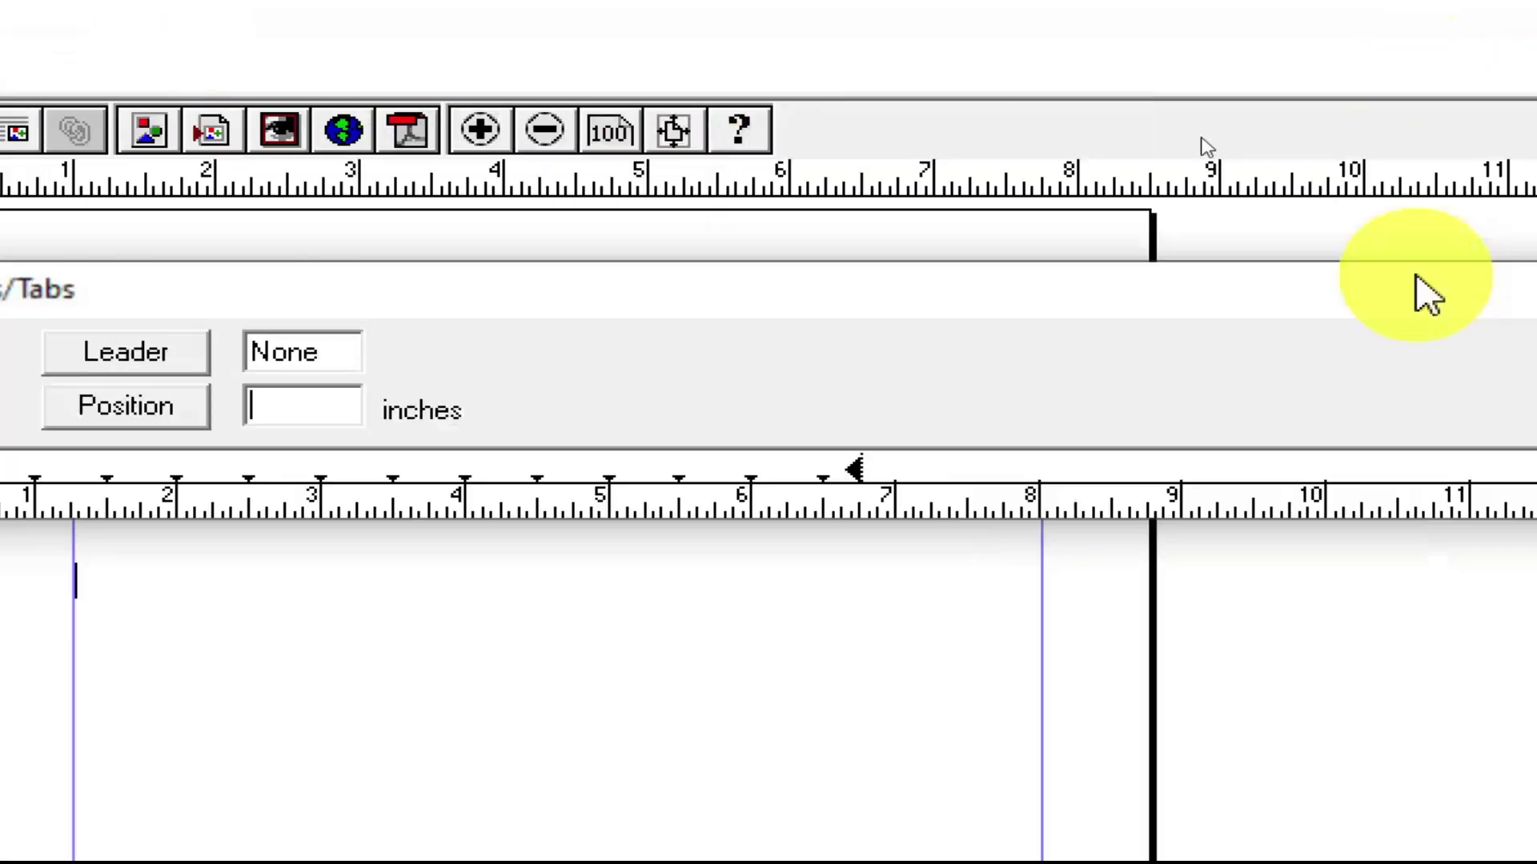
pyautogui.moveTo(1427, 296); pyautogui.dragTo(1536, 324)
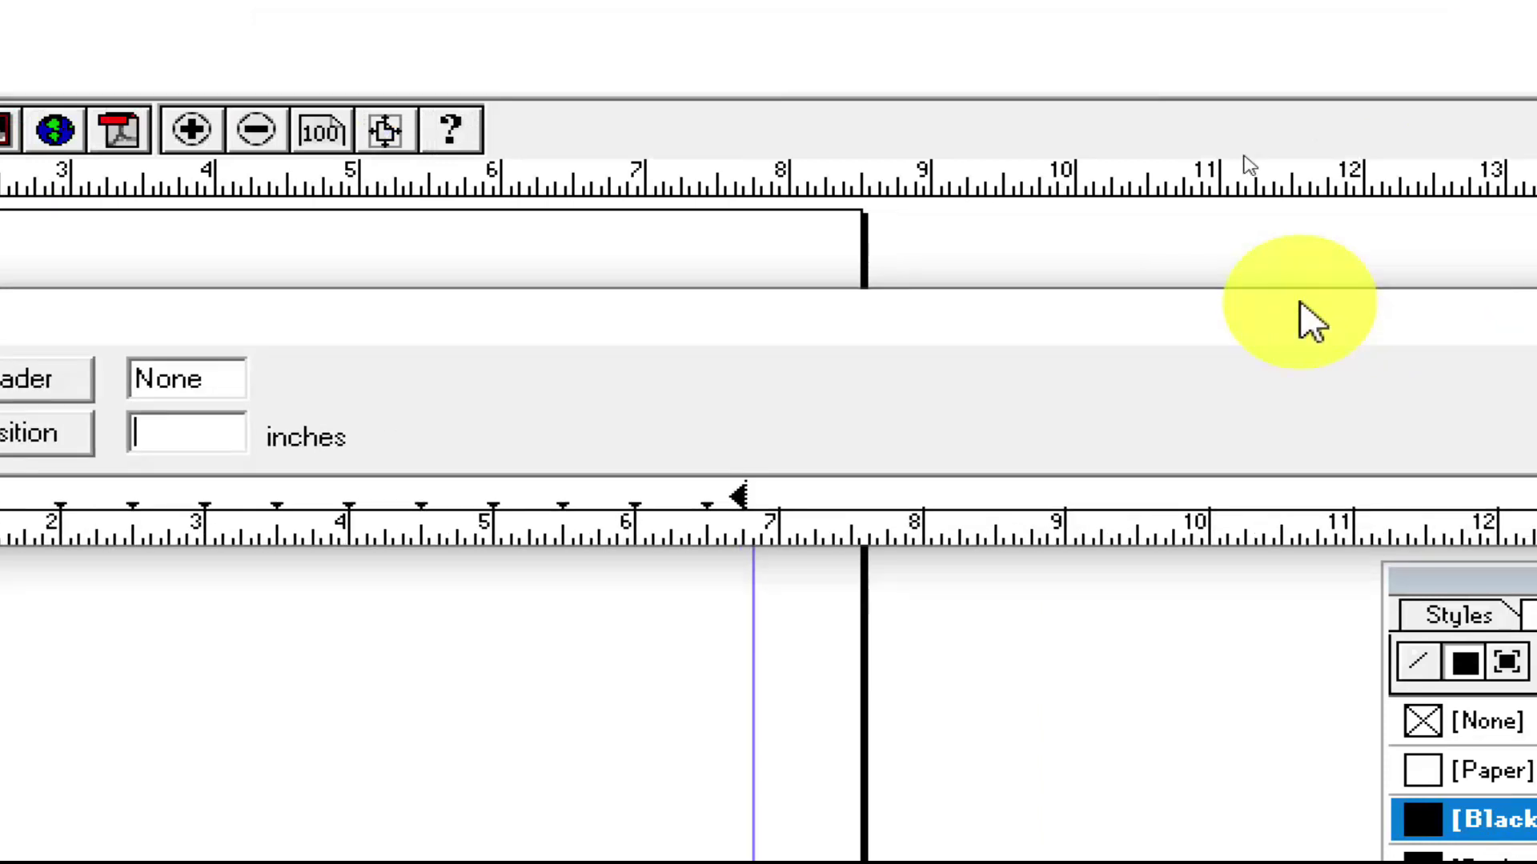
pyautogui.moveTo(1313, 324); pyautogui.dragTo(961, 257)
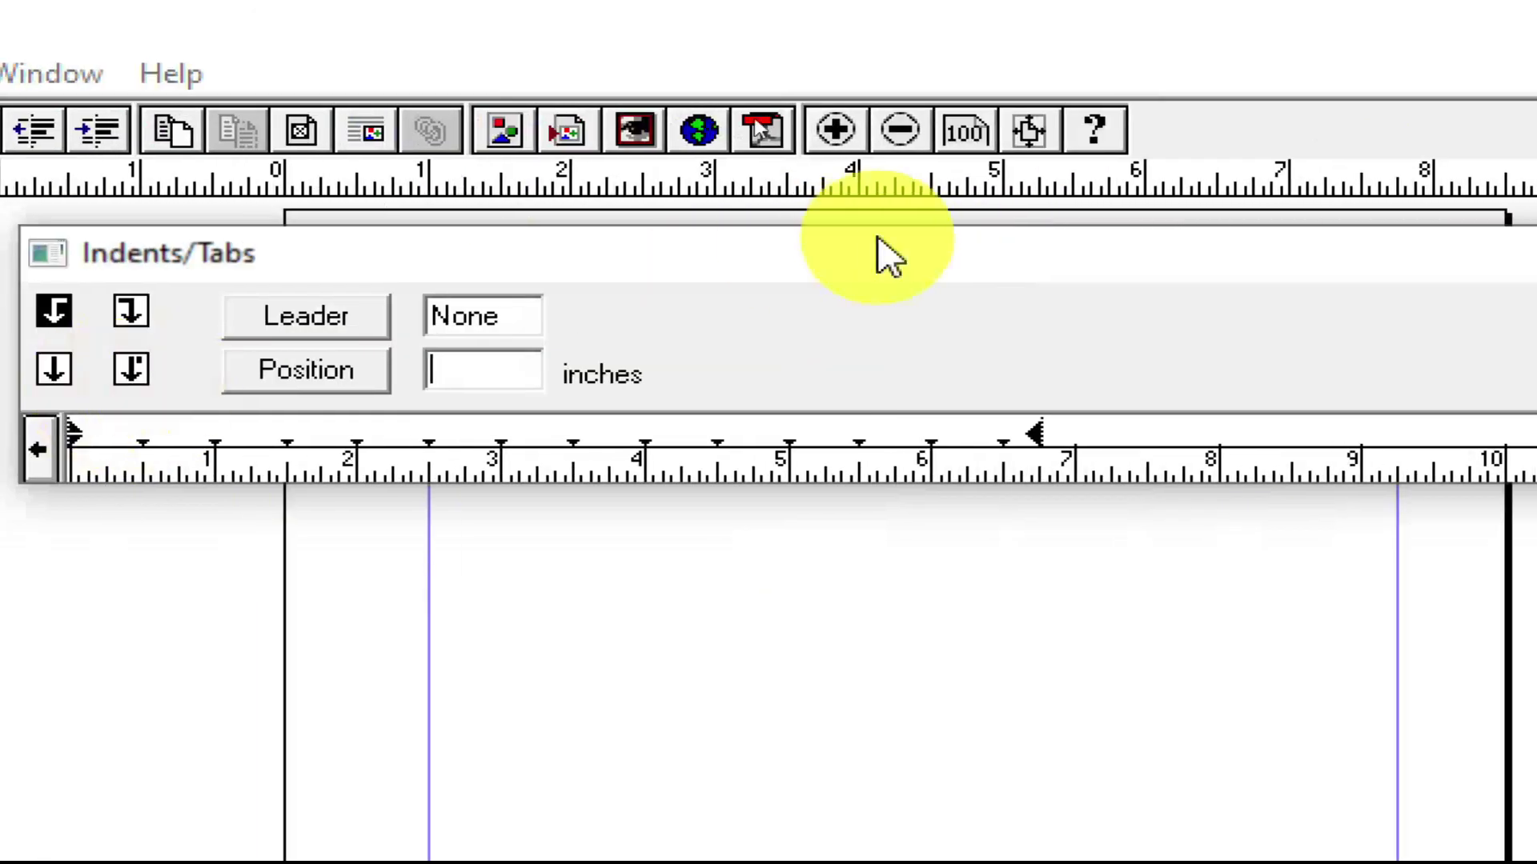
pyautogui.moveTo(945, 258); pyautogui.dragTo(1307, 335)
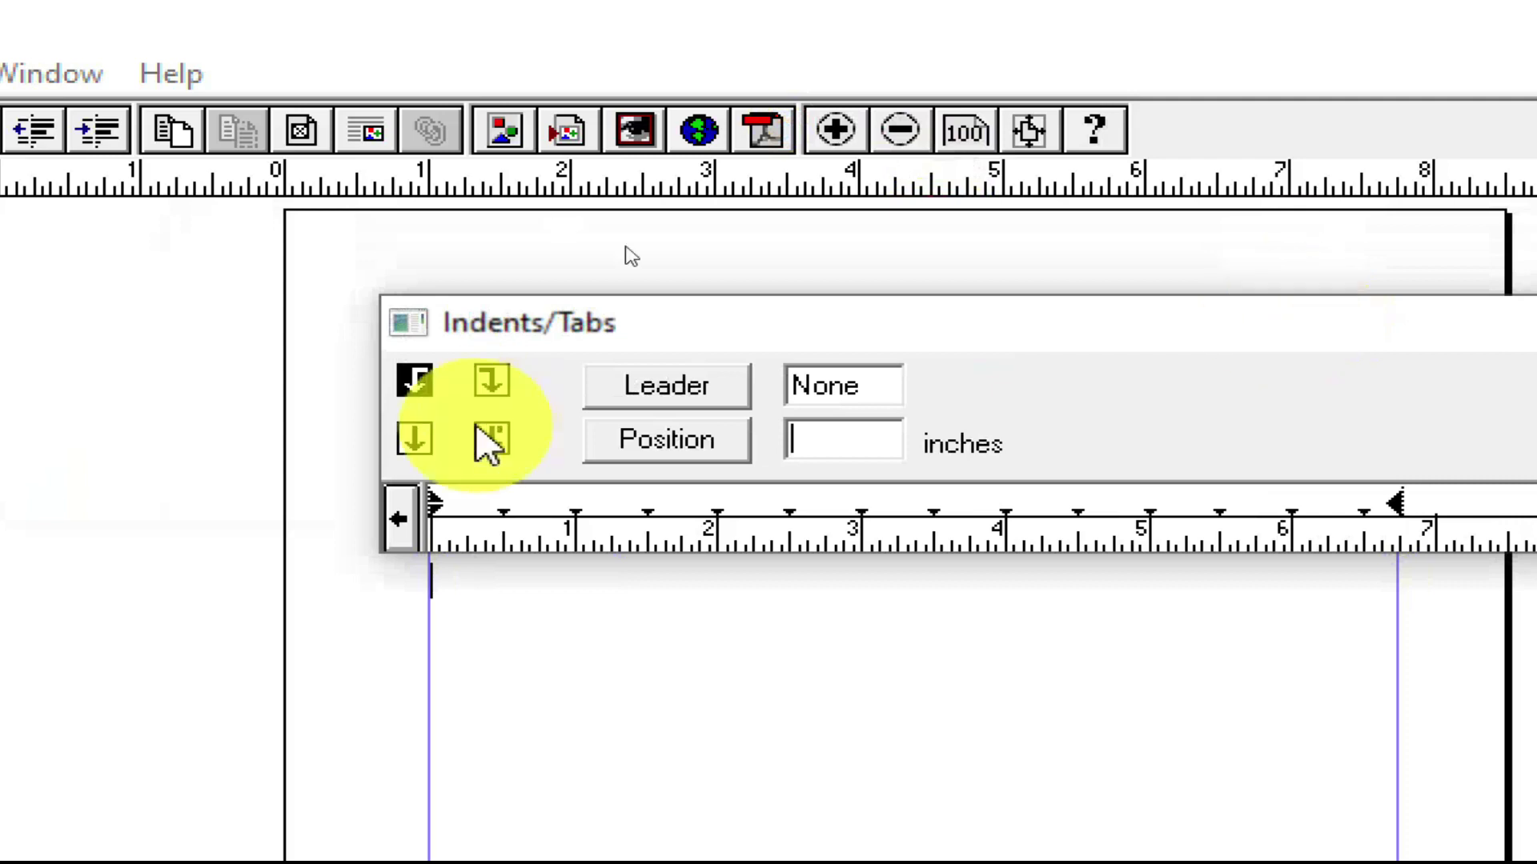
# Step: Place left tab stops at about 1, 2, 3, 4, 5 and 6 inches and apply the tab settings
pyautogui.click(566, 502)
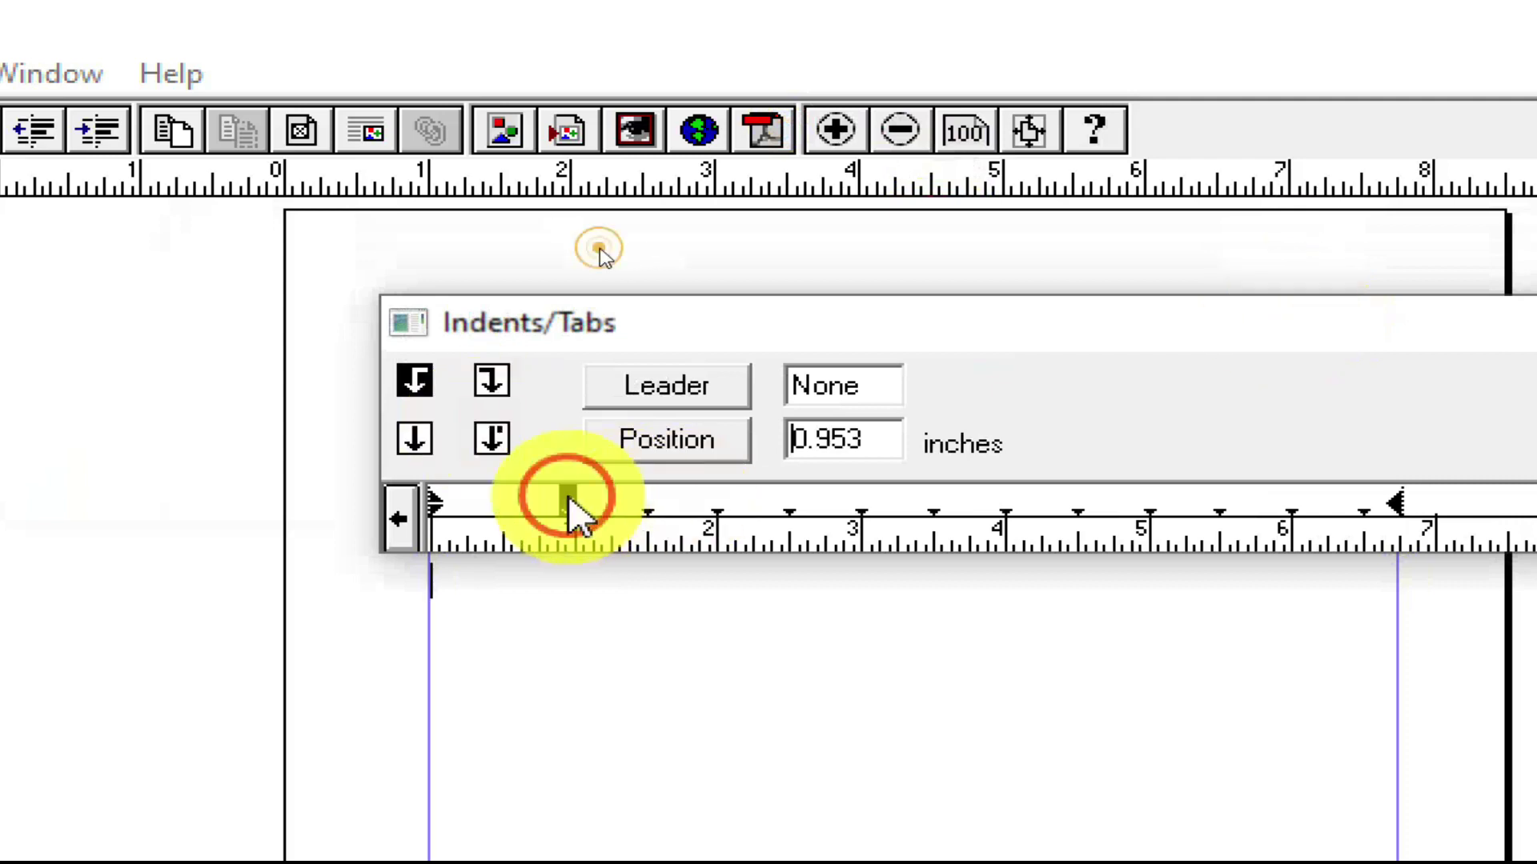
pyautogui.click(712, 504)
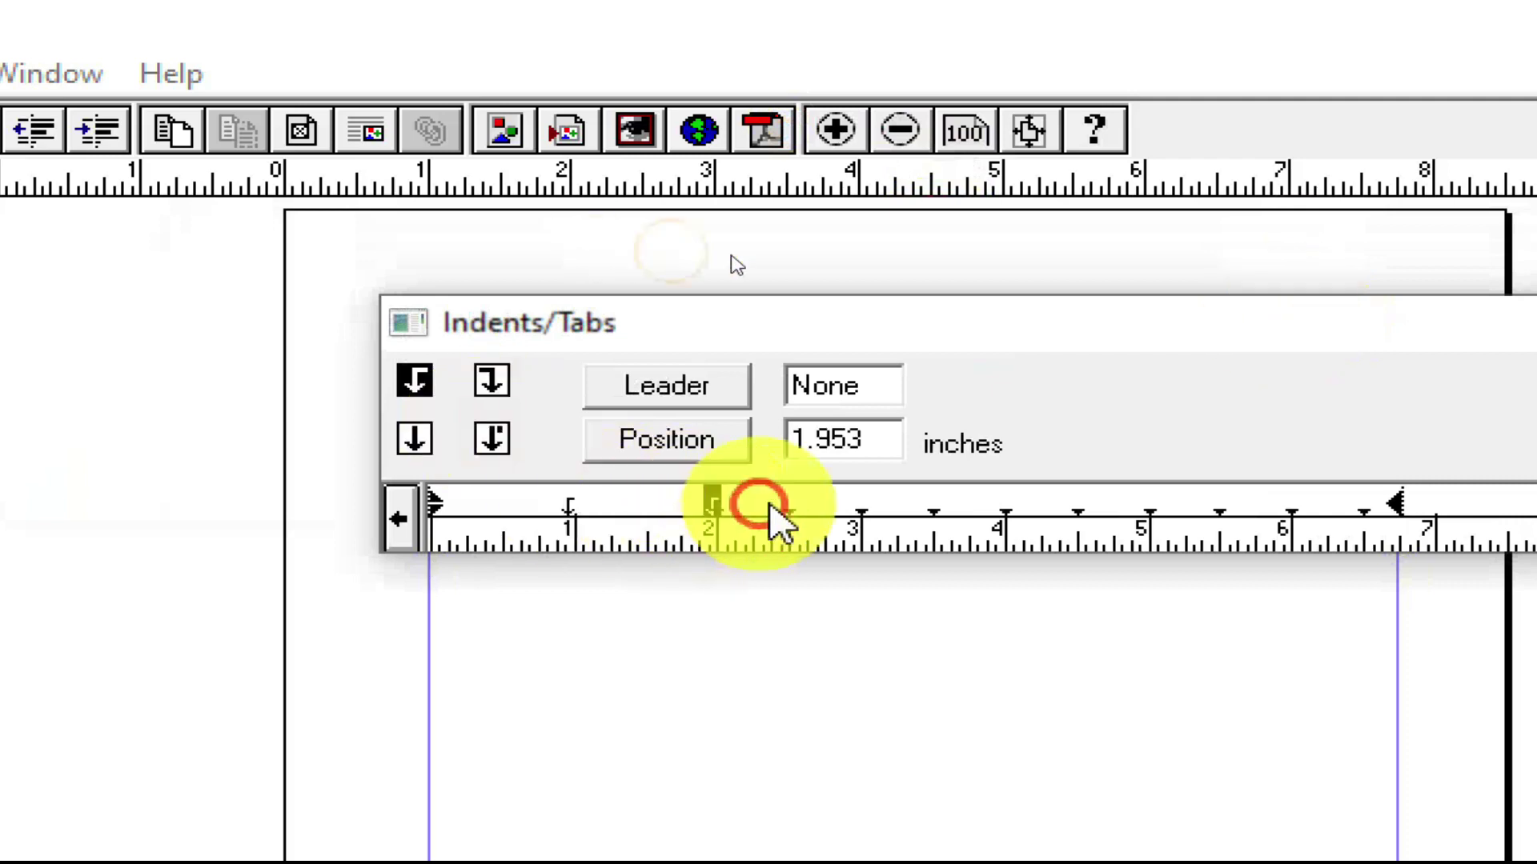
pyautogui.click(858, 506)
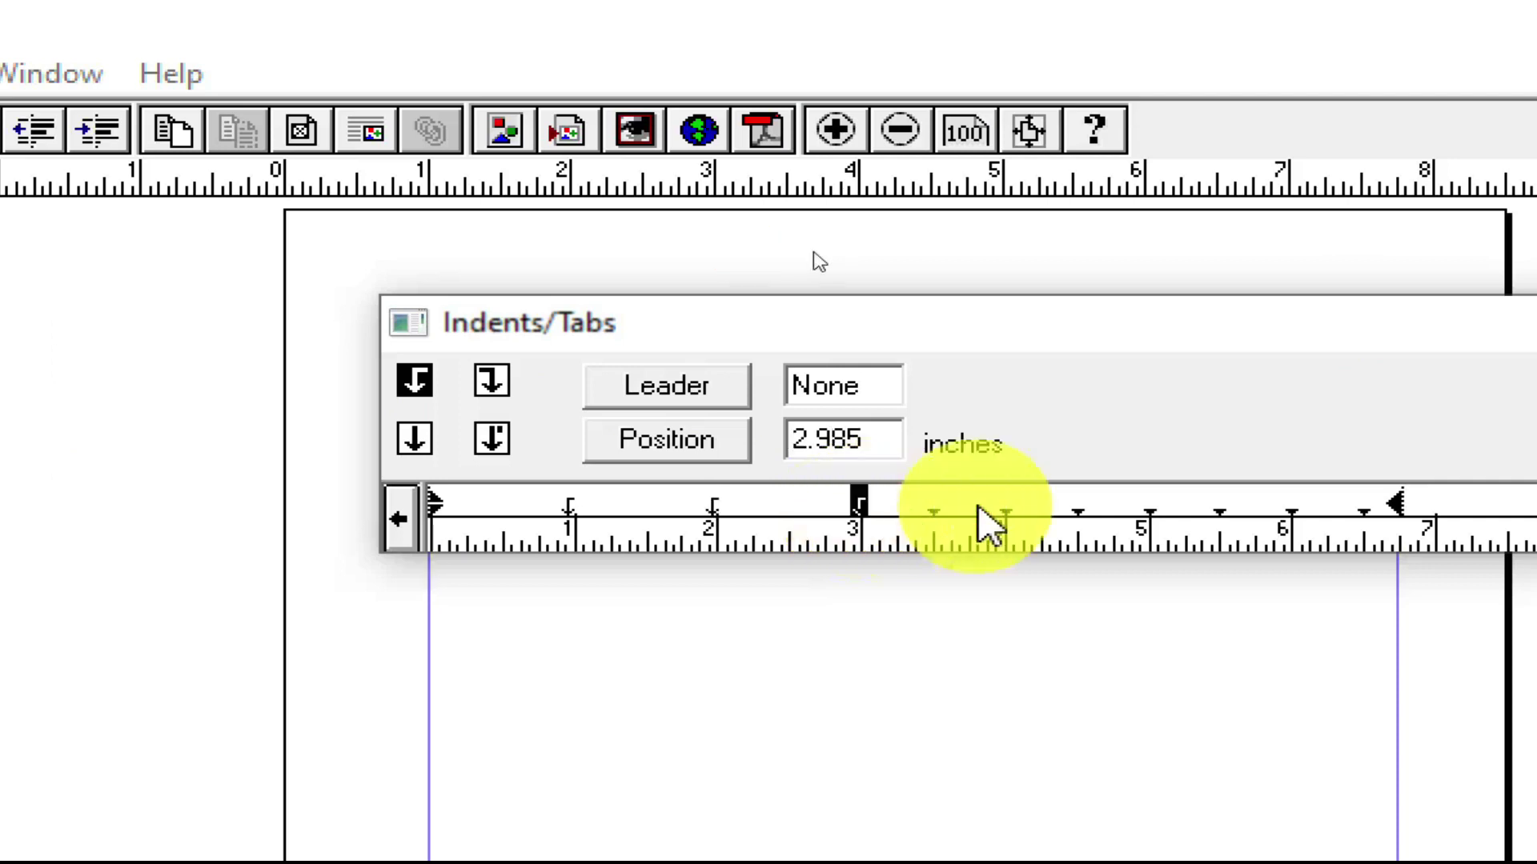
pyautogui.click(1010, 506)
pyautogui.click(1151, 506)
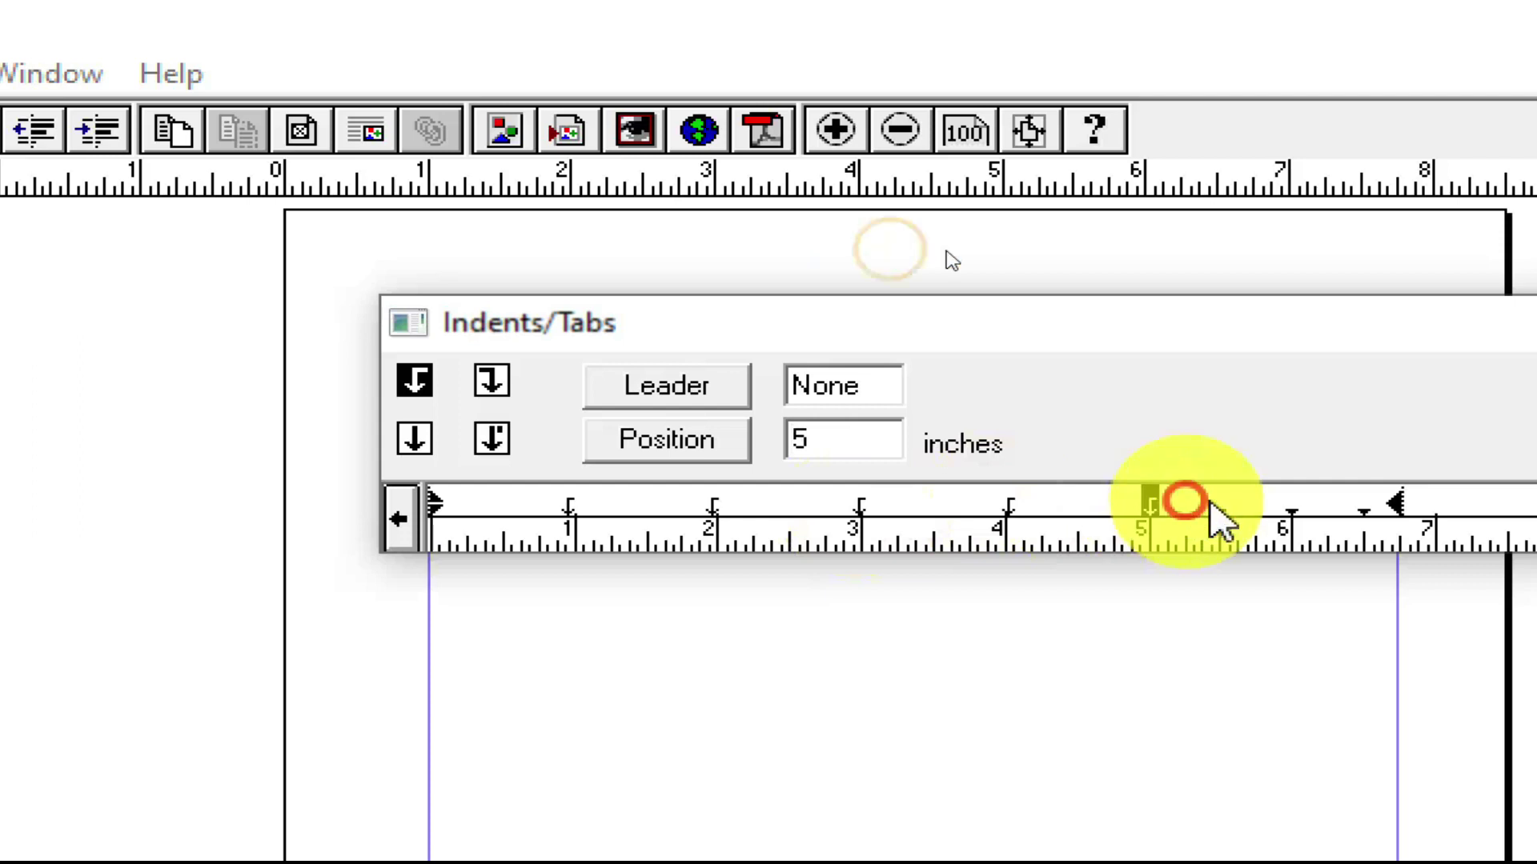
pyautogui.click(1286, 508)
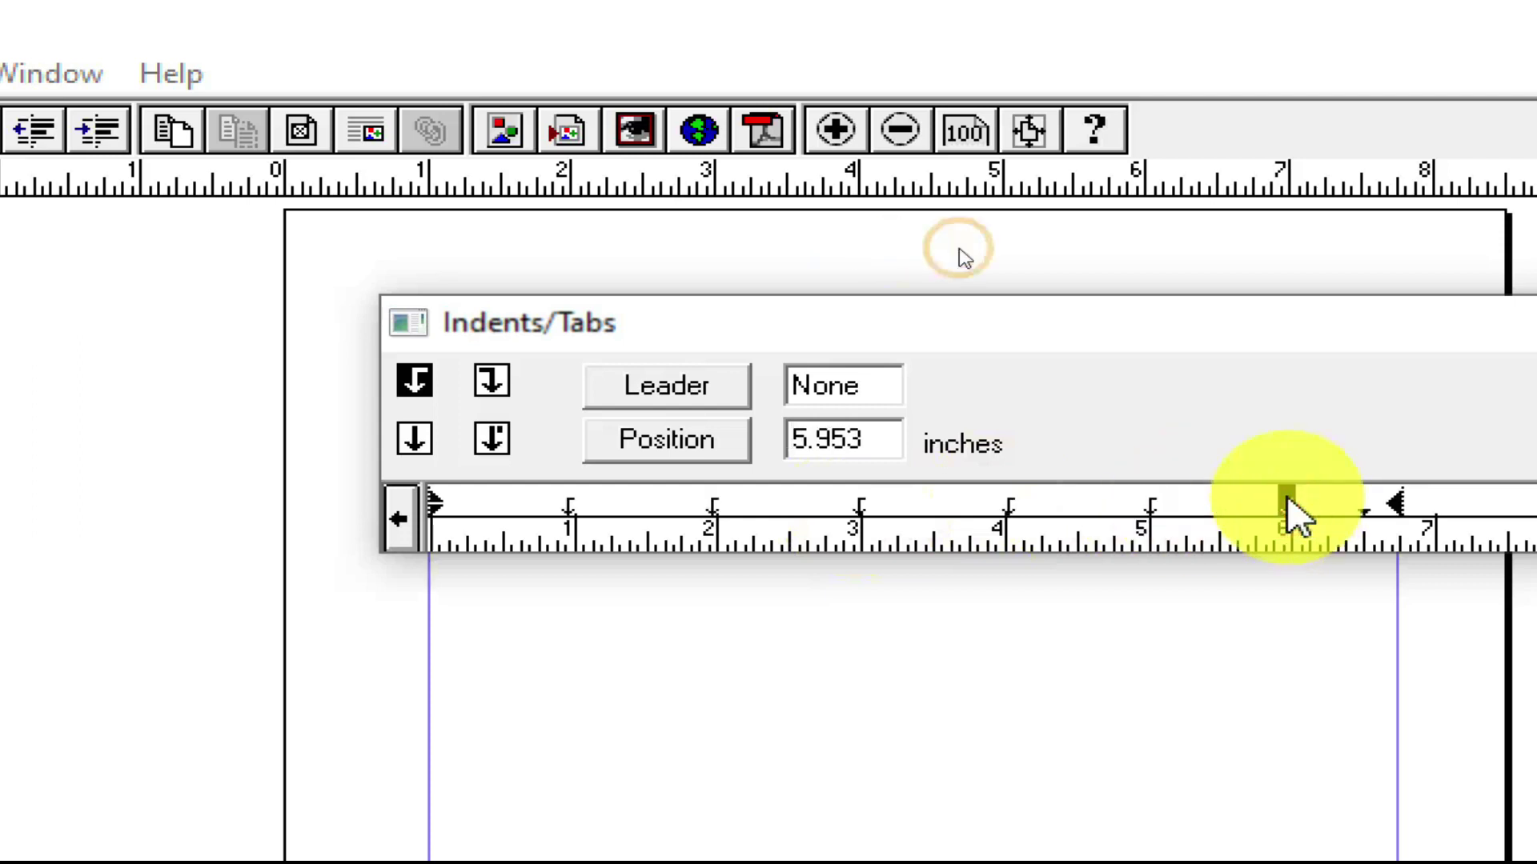
pyautogui.click(1400, 516)
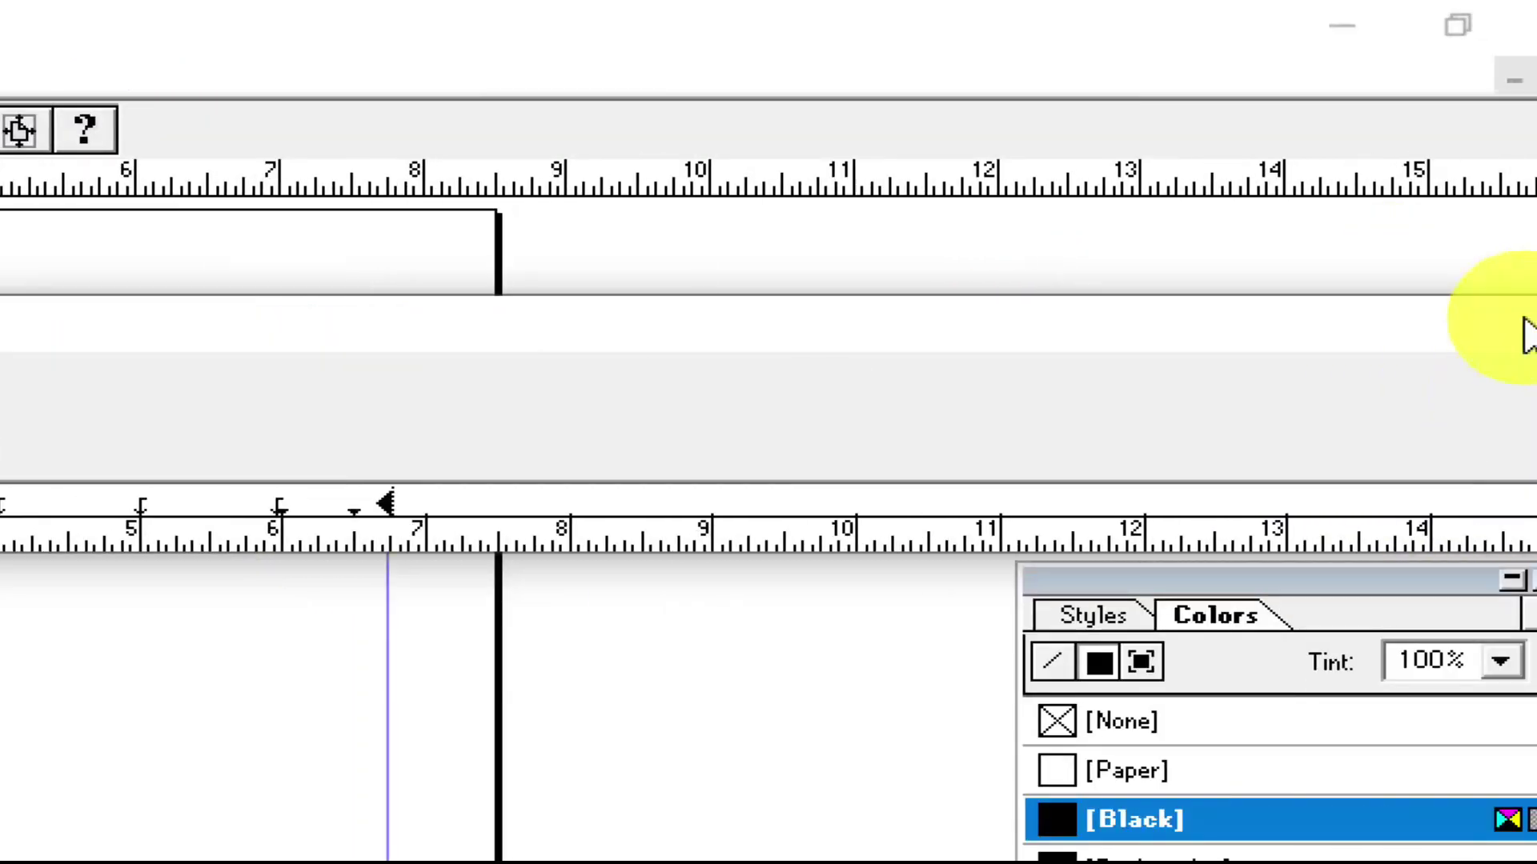
pyautogui.moveTo(1519, 315); pyautogui.dragTo(613, 328)
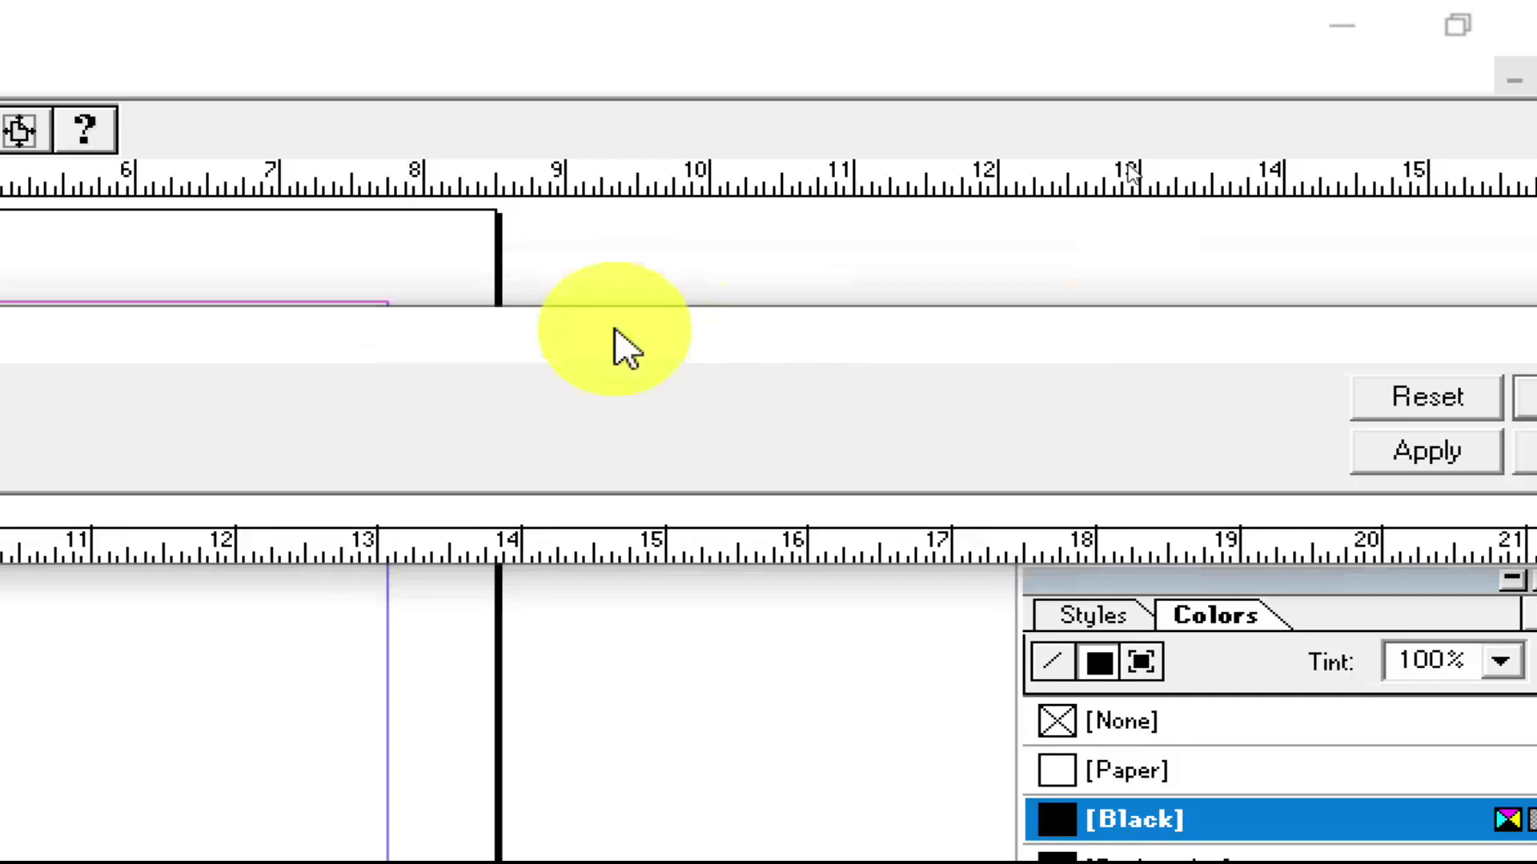
pyautogui.click(1461, 450)
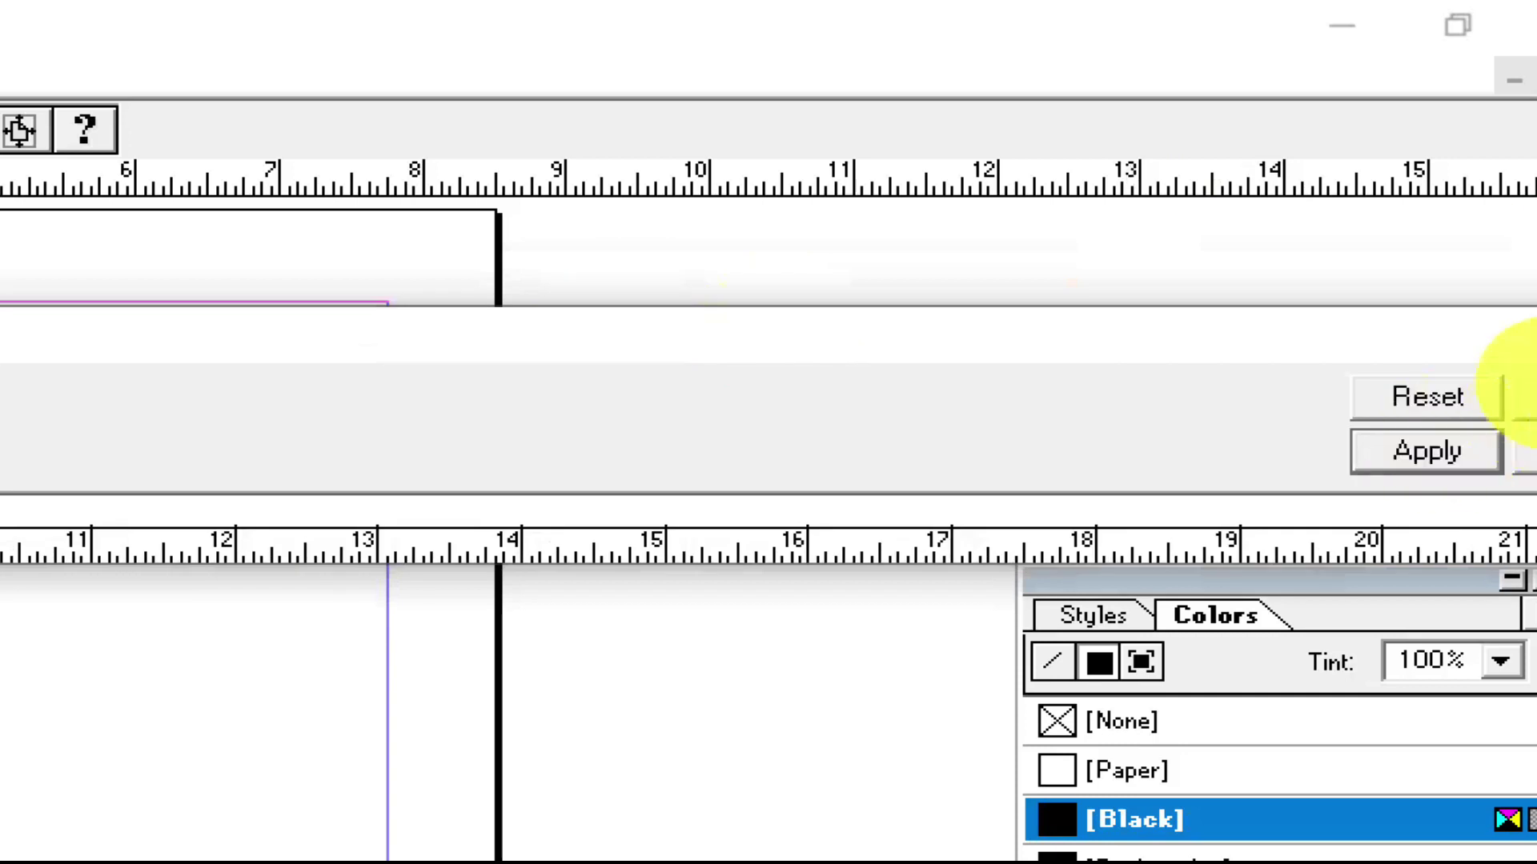
pyautogui.click(1520, 396)
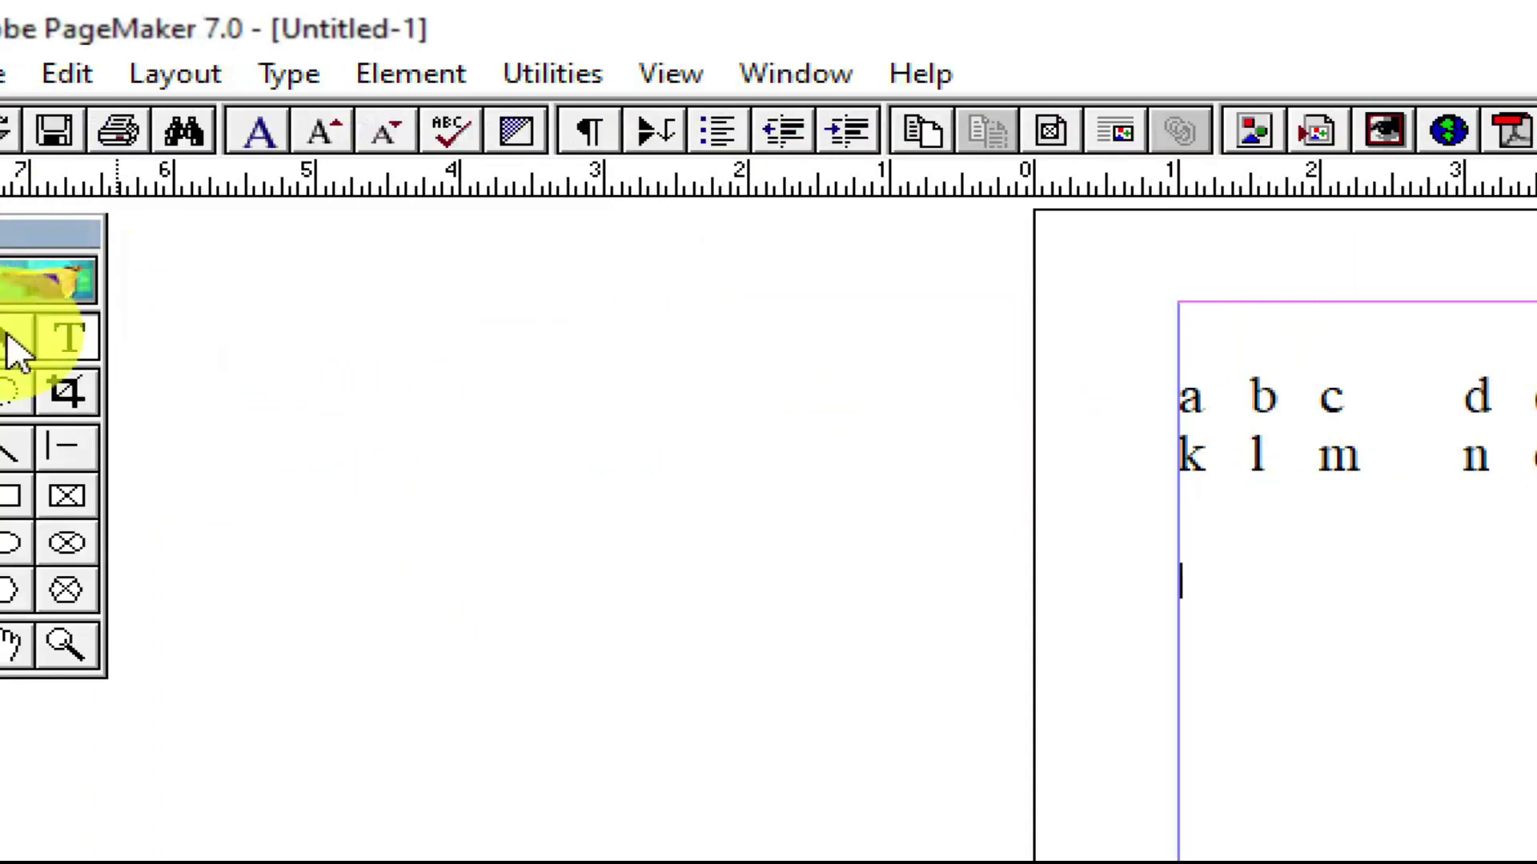
# Step: Start a new text row below the existing letter rows with a and b separated by a tab
pyautogui.click(8, 336)
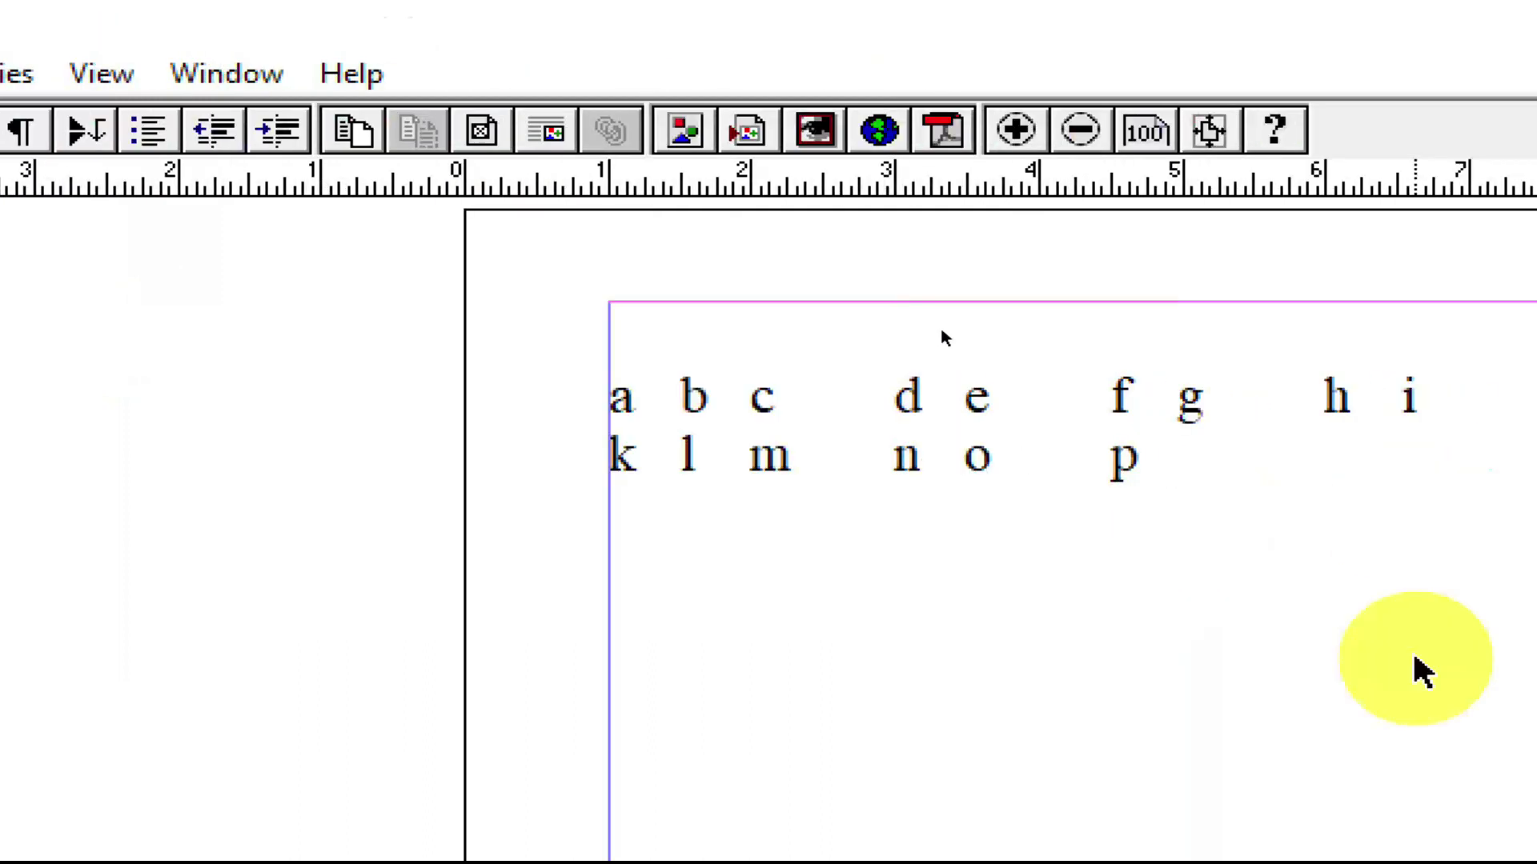
pyautogui.click(576, 603)
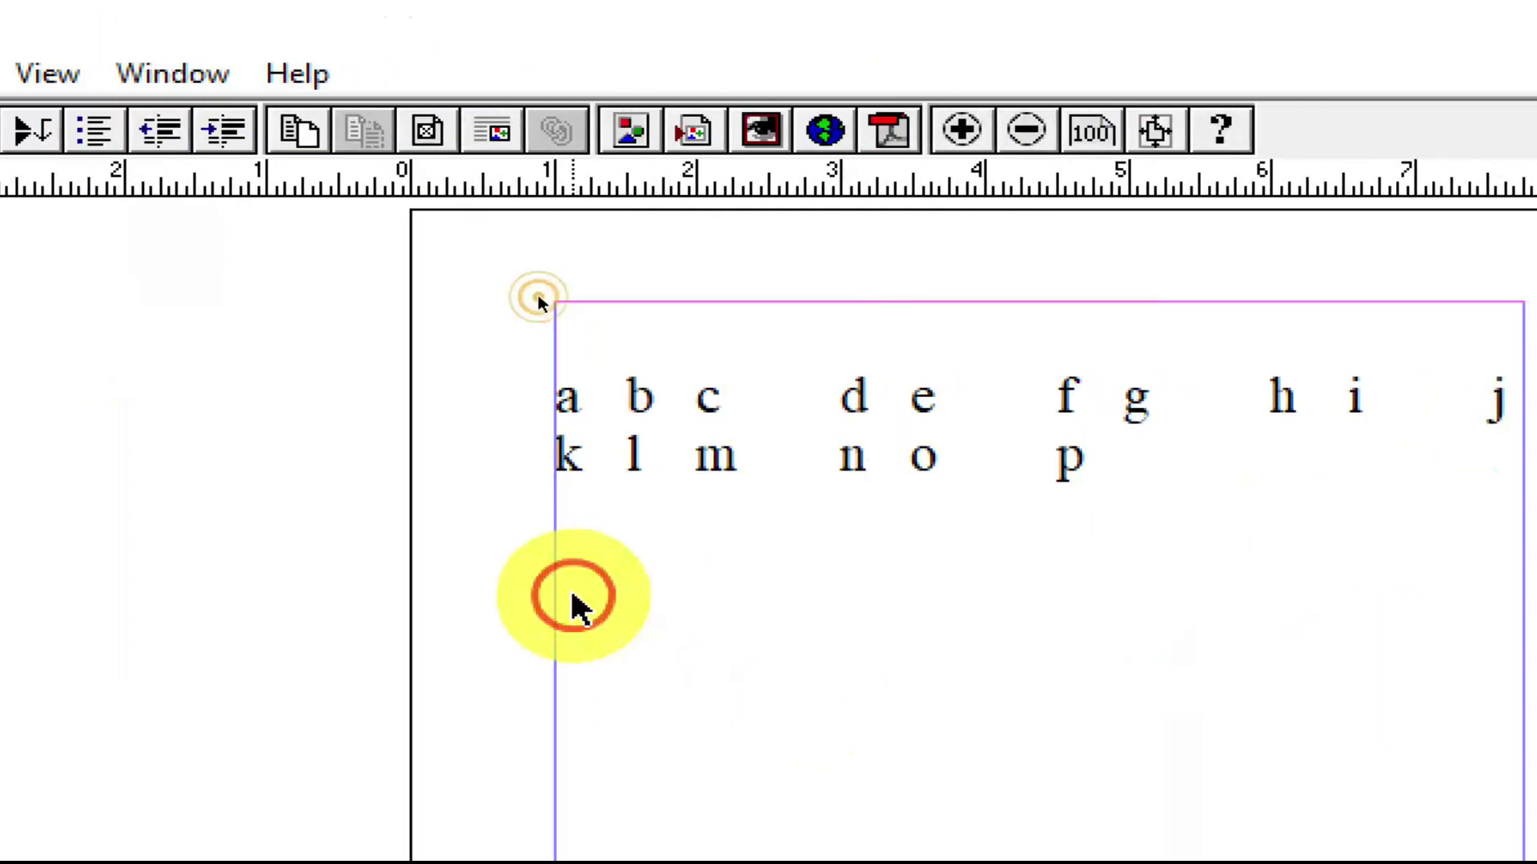
pyautogui.click(72, 332)
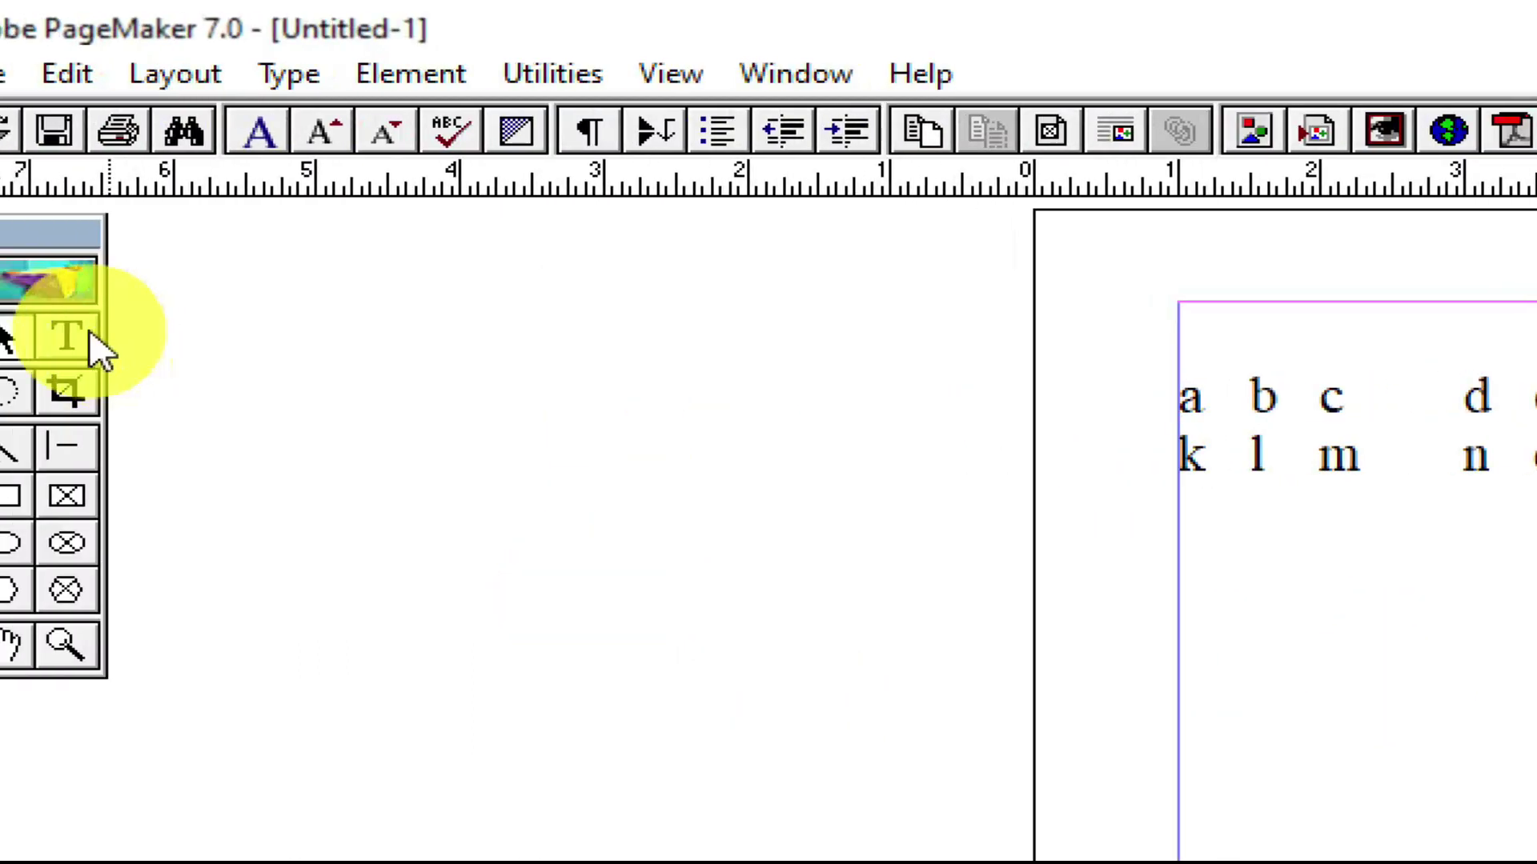
pyautogui.click(621, 381)
pyautogui.click(1151, 622)
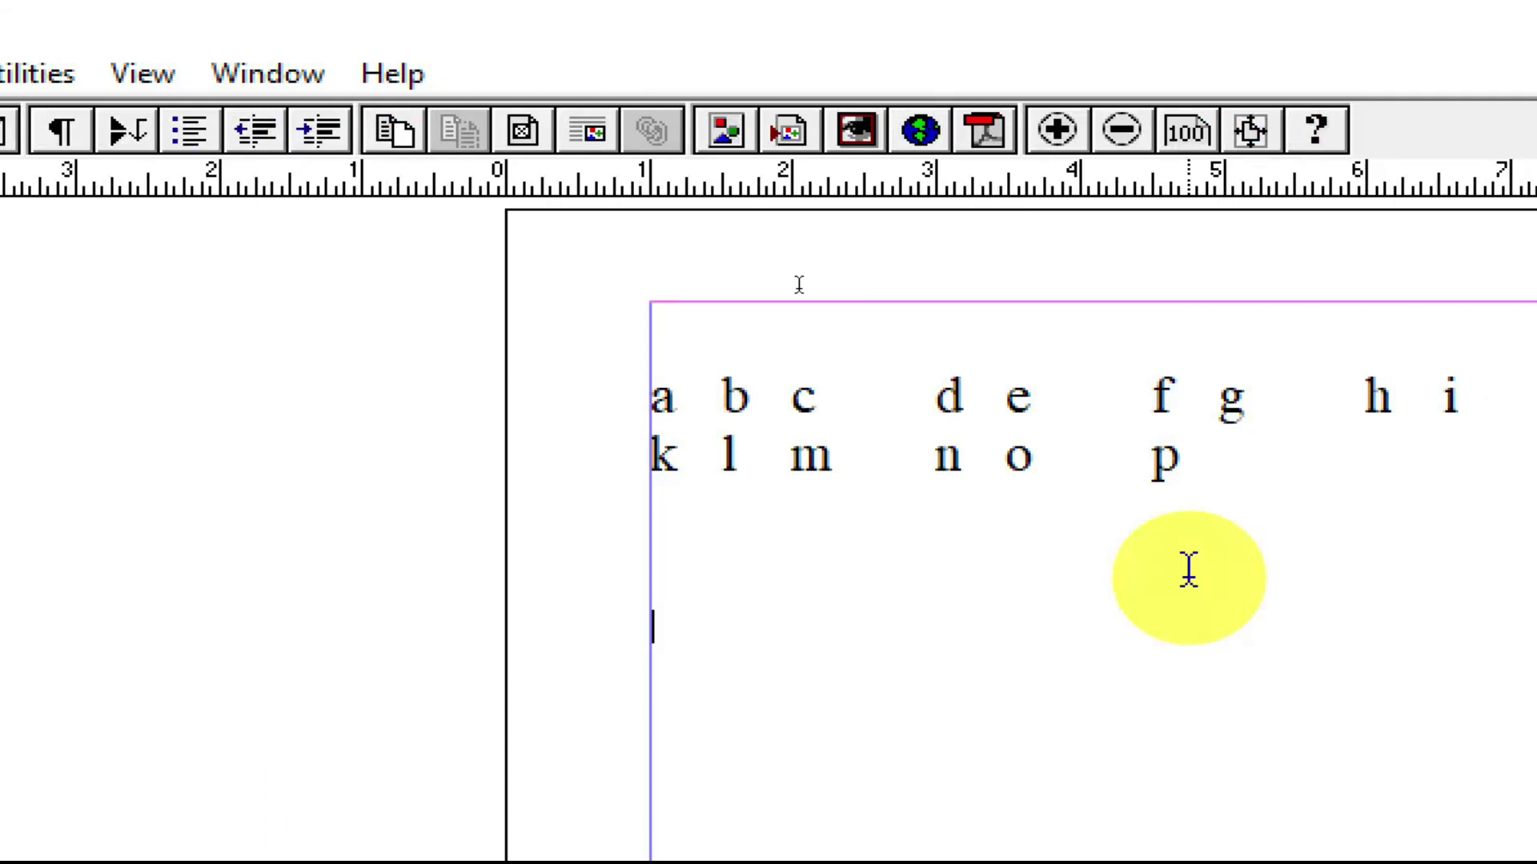
pyautogui.write('a')
pyautogui.press('Tab')
pyautogui.write('b ')
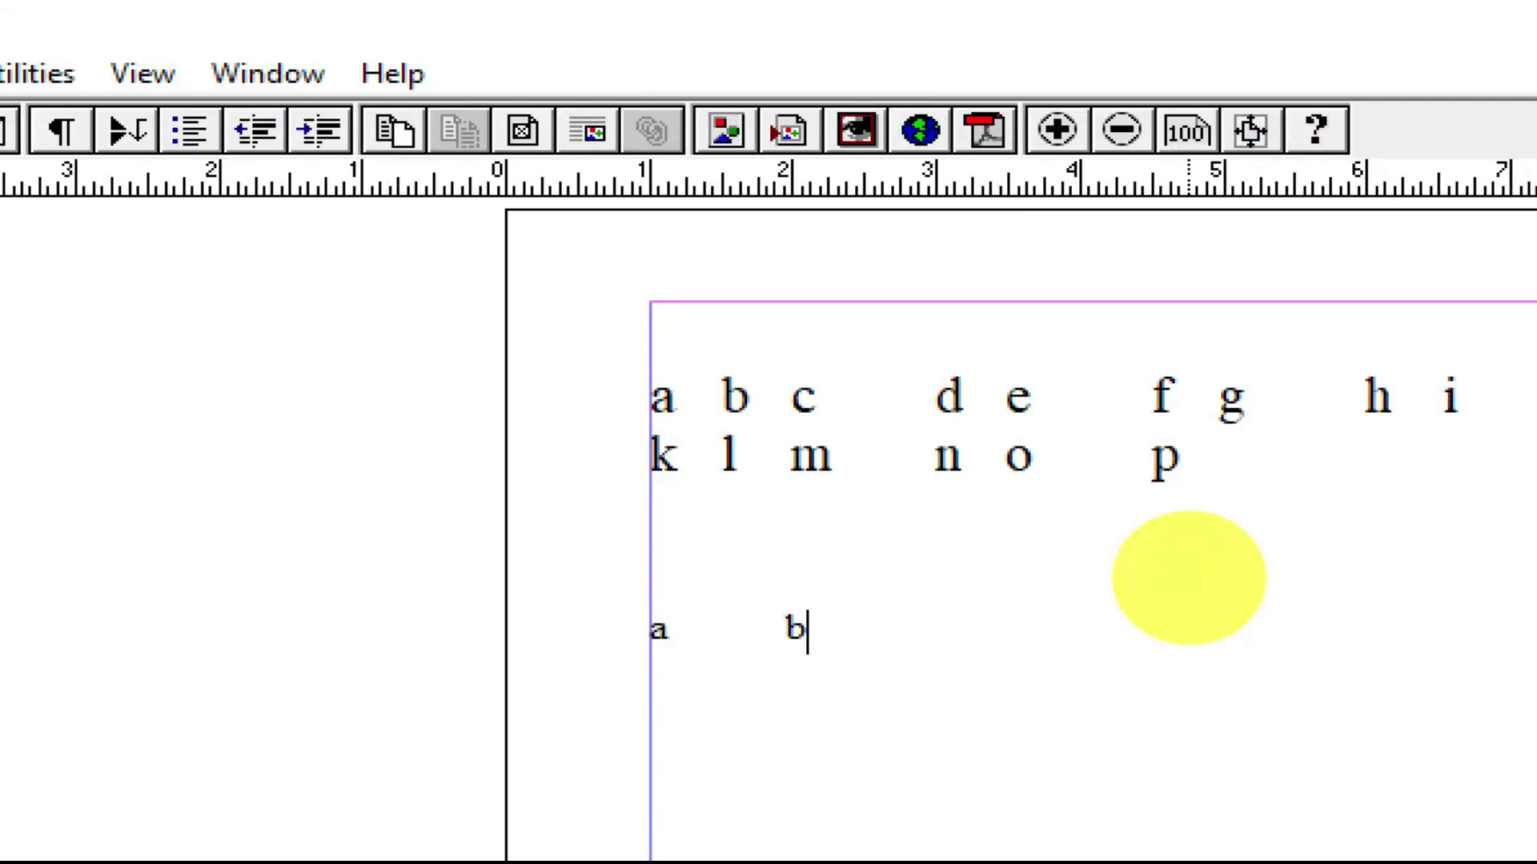
# Step: Continue the new row with c, d, e, f and g, separating the letters with tabs
pyautogui.write('c d')
pyautogui.press('Tab')
pyautogui.write('e')
pyautogui.press('Tab')
pyautogui.write('f')
pyautogui.press('Tab')
pyautogui.write('g')
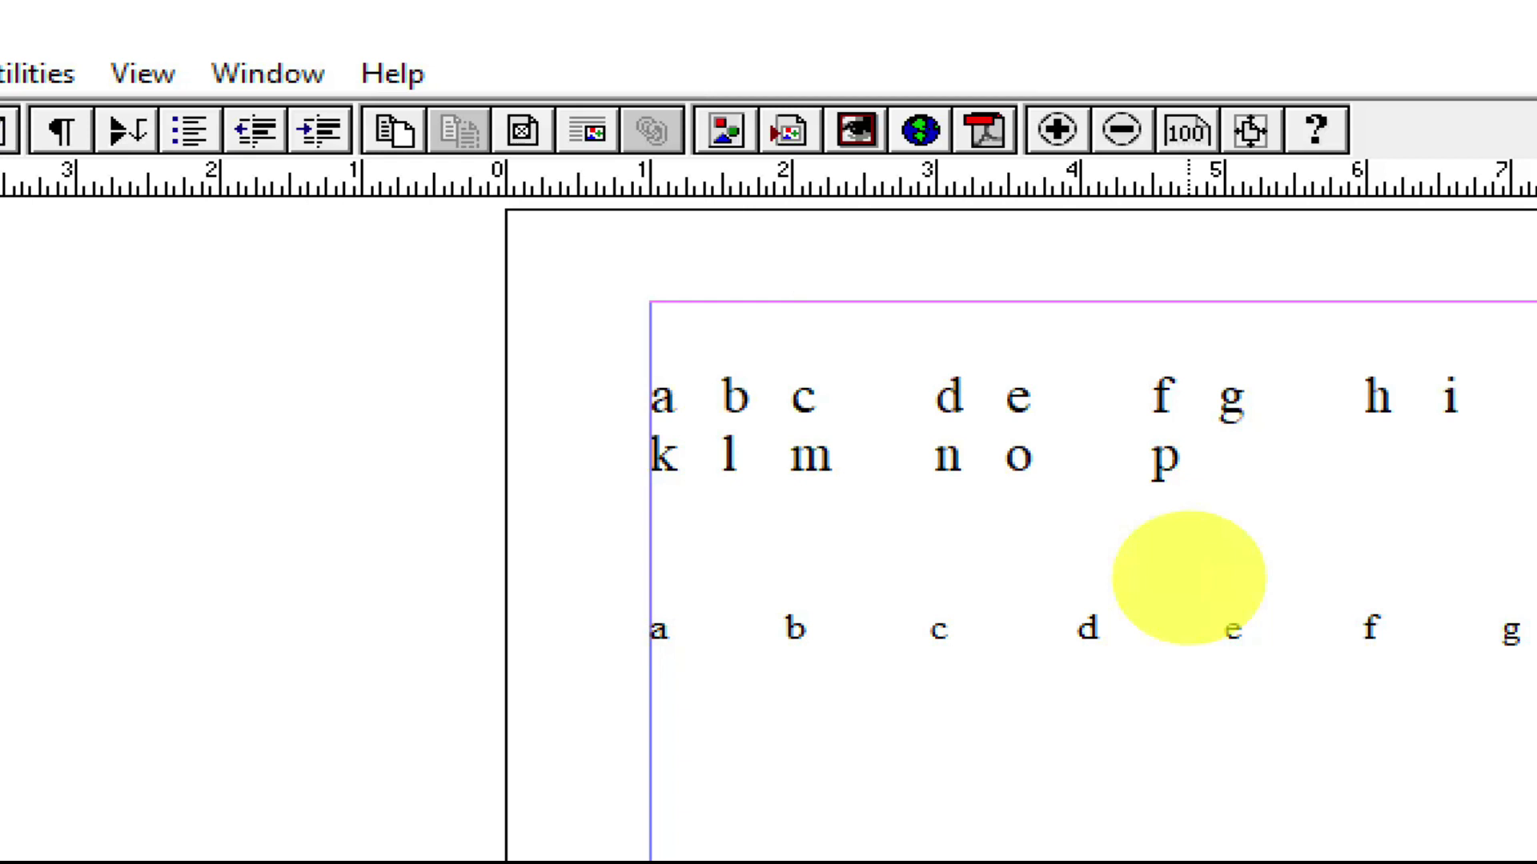
# Step: Finish the row with h and enter i, j, k, l and m, tab-separated, on the following line
pyautogui.click(799, 284)
pyautogui.write('i j')
pyautogui.press('Tab')
pyautogui.write('k l')
pyautogui.press('Tab')
pyautogui.write('m')
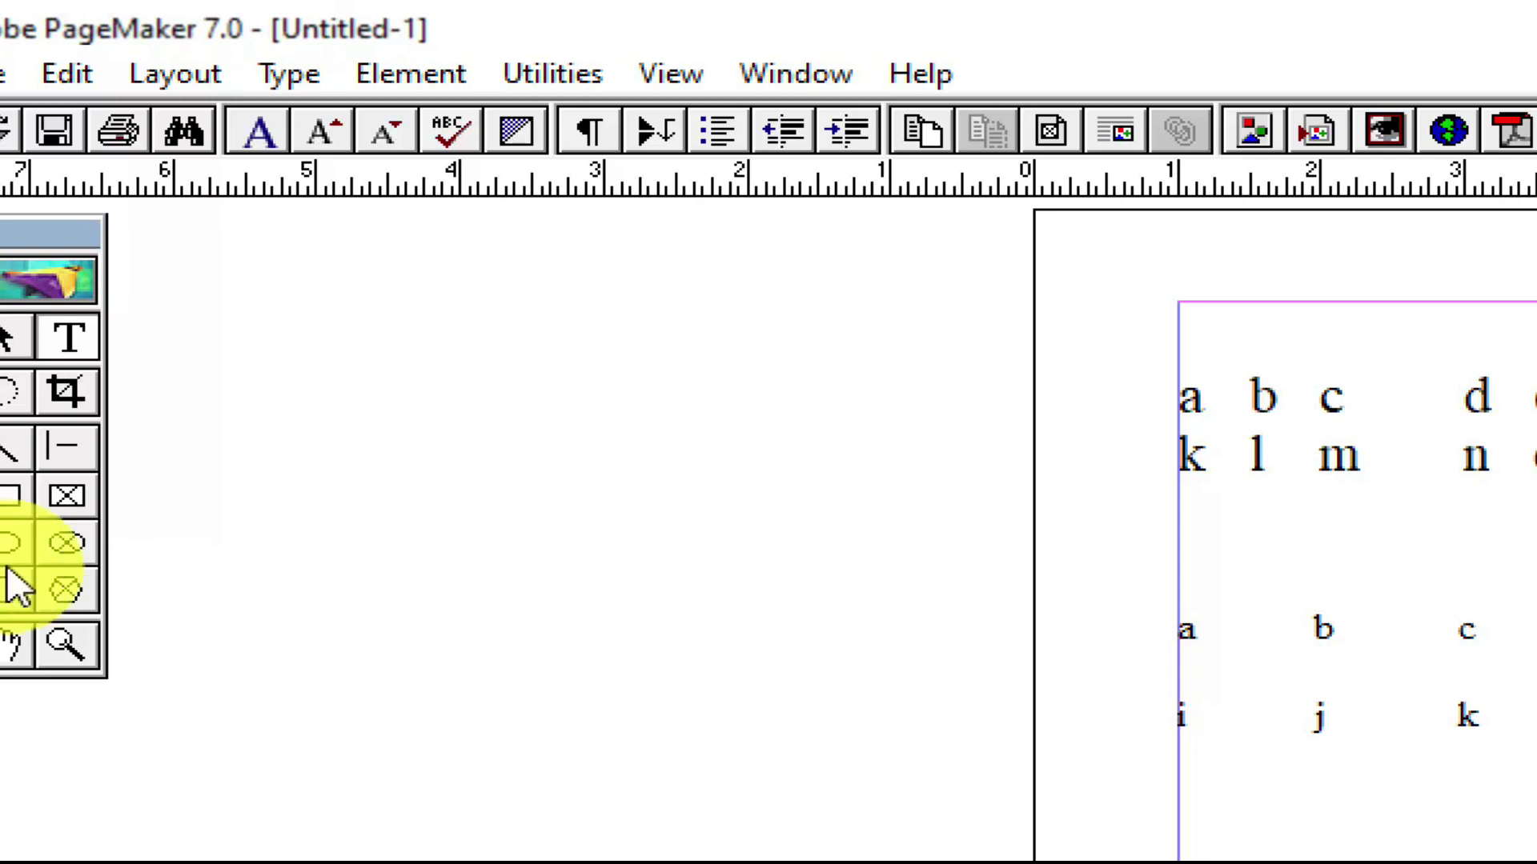
pyautogui.click(311, 93)
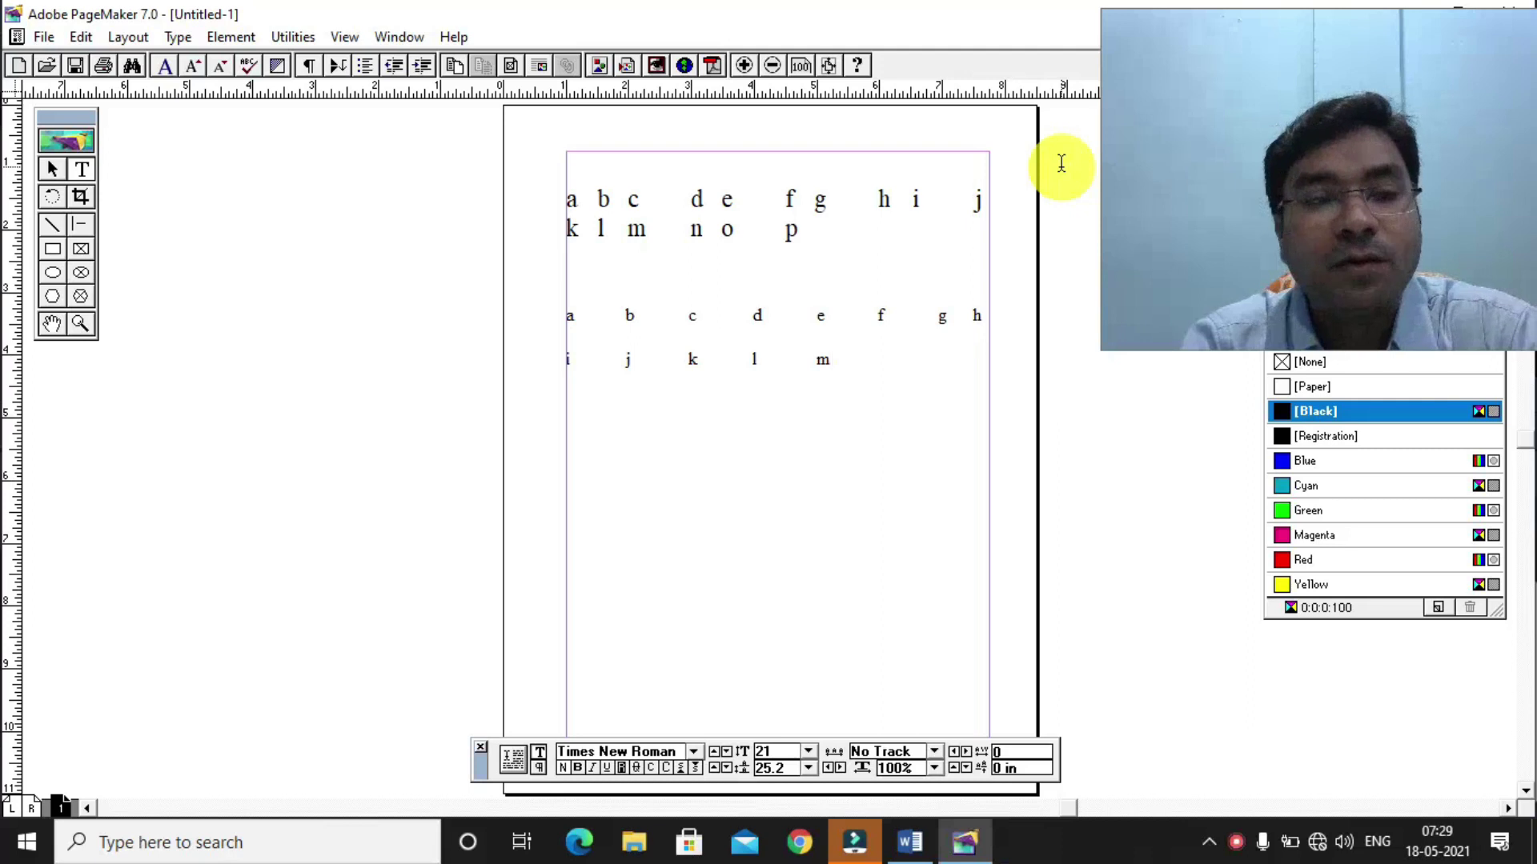
pyautogui.click(179, 38)
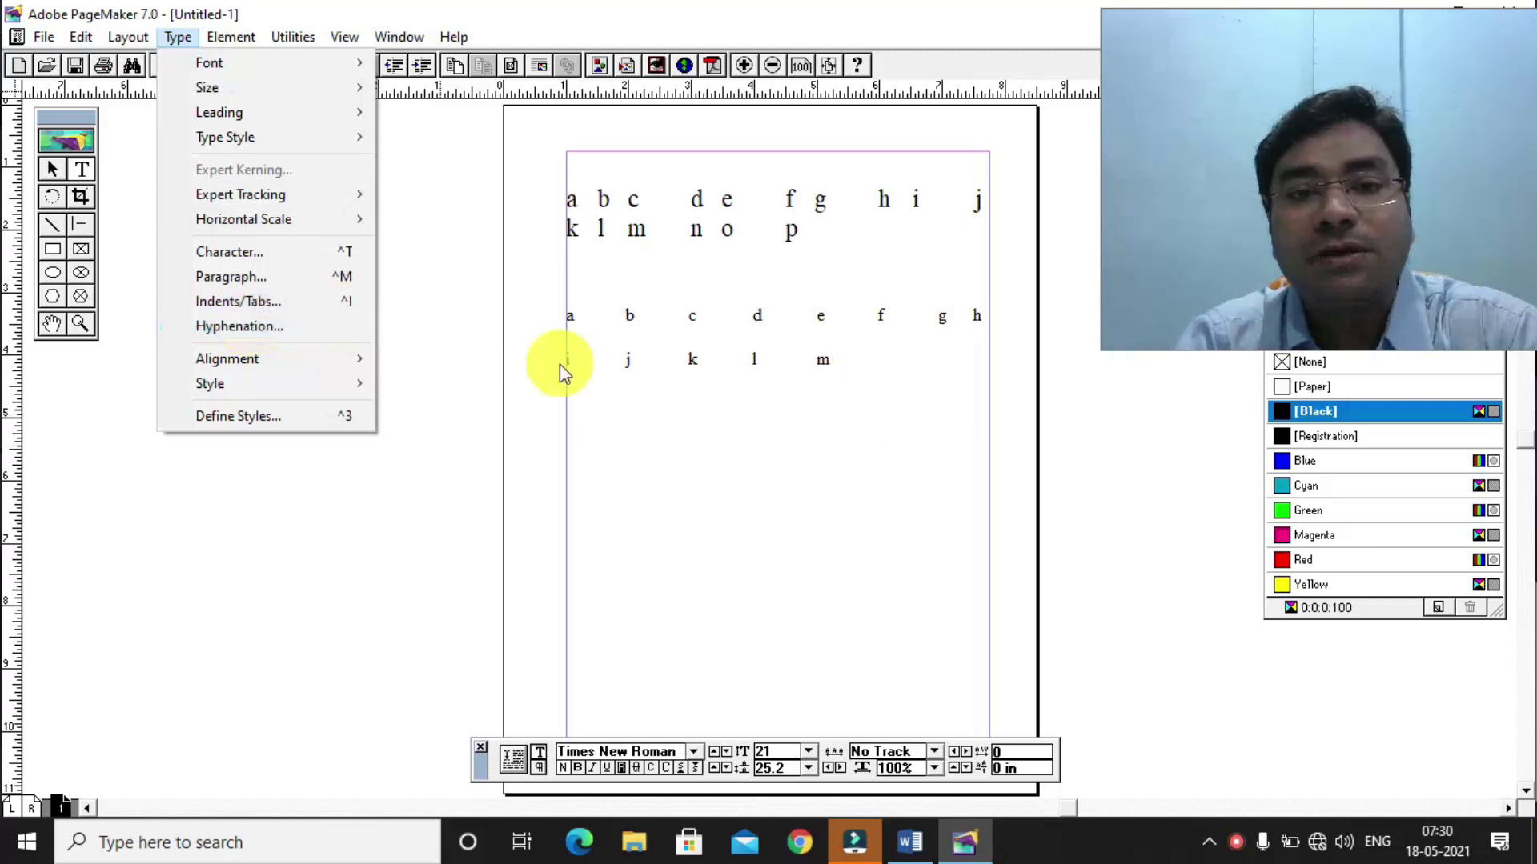
pyautogui.click(676, 370)
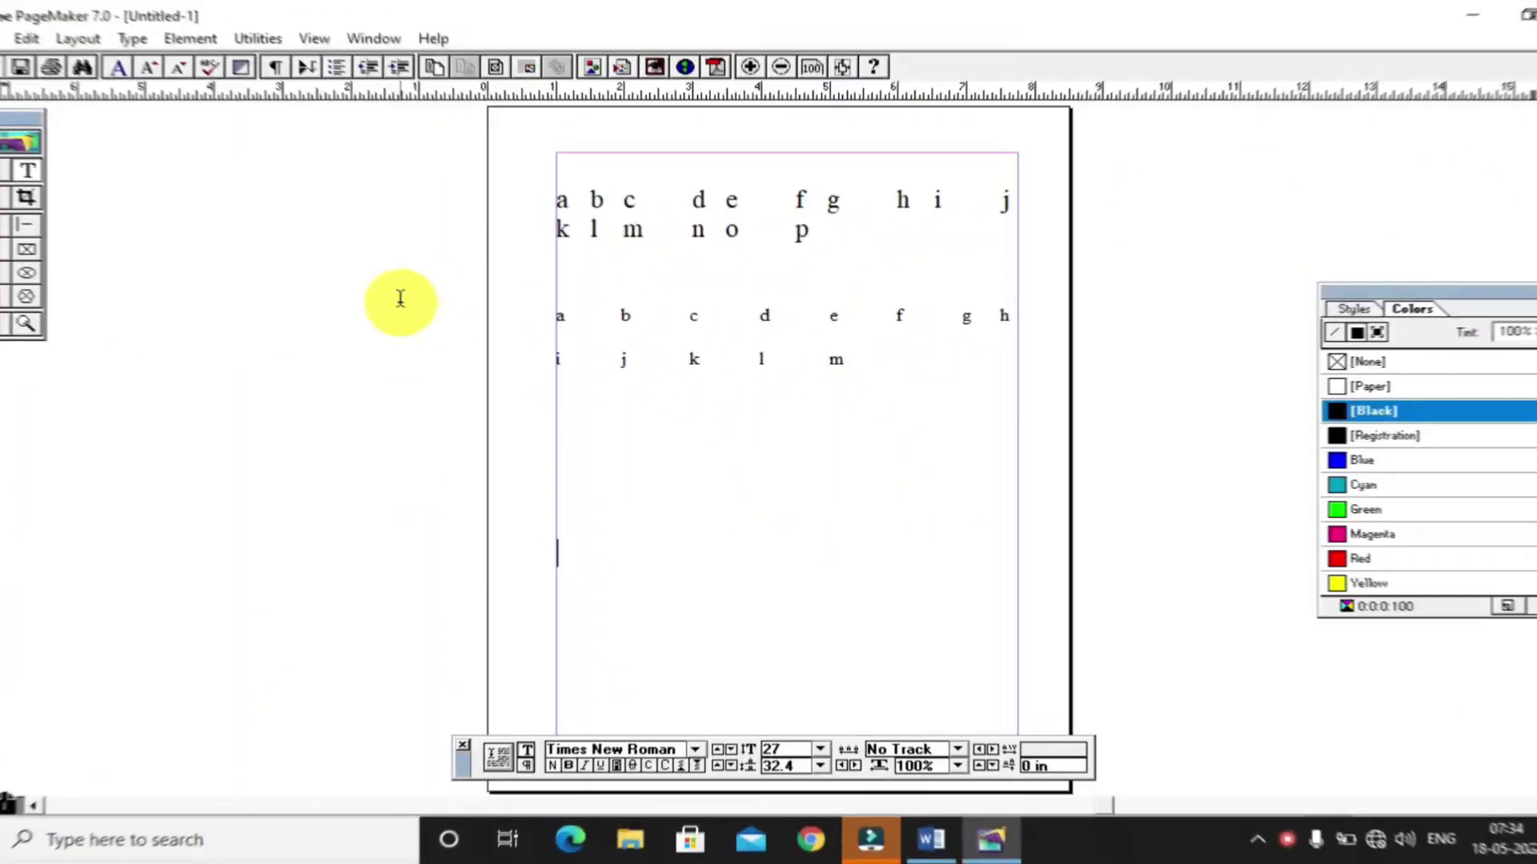
# Step: Accept the Hyphenation settings with hyphenation on and Manual plus dictionary for new text in the empty area below the letter rows
pyautogui.click(24, 170)
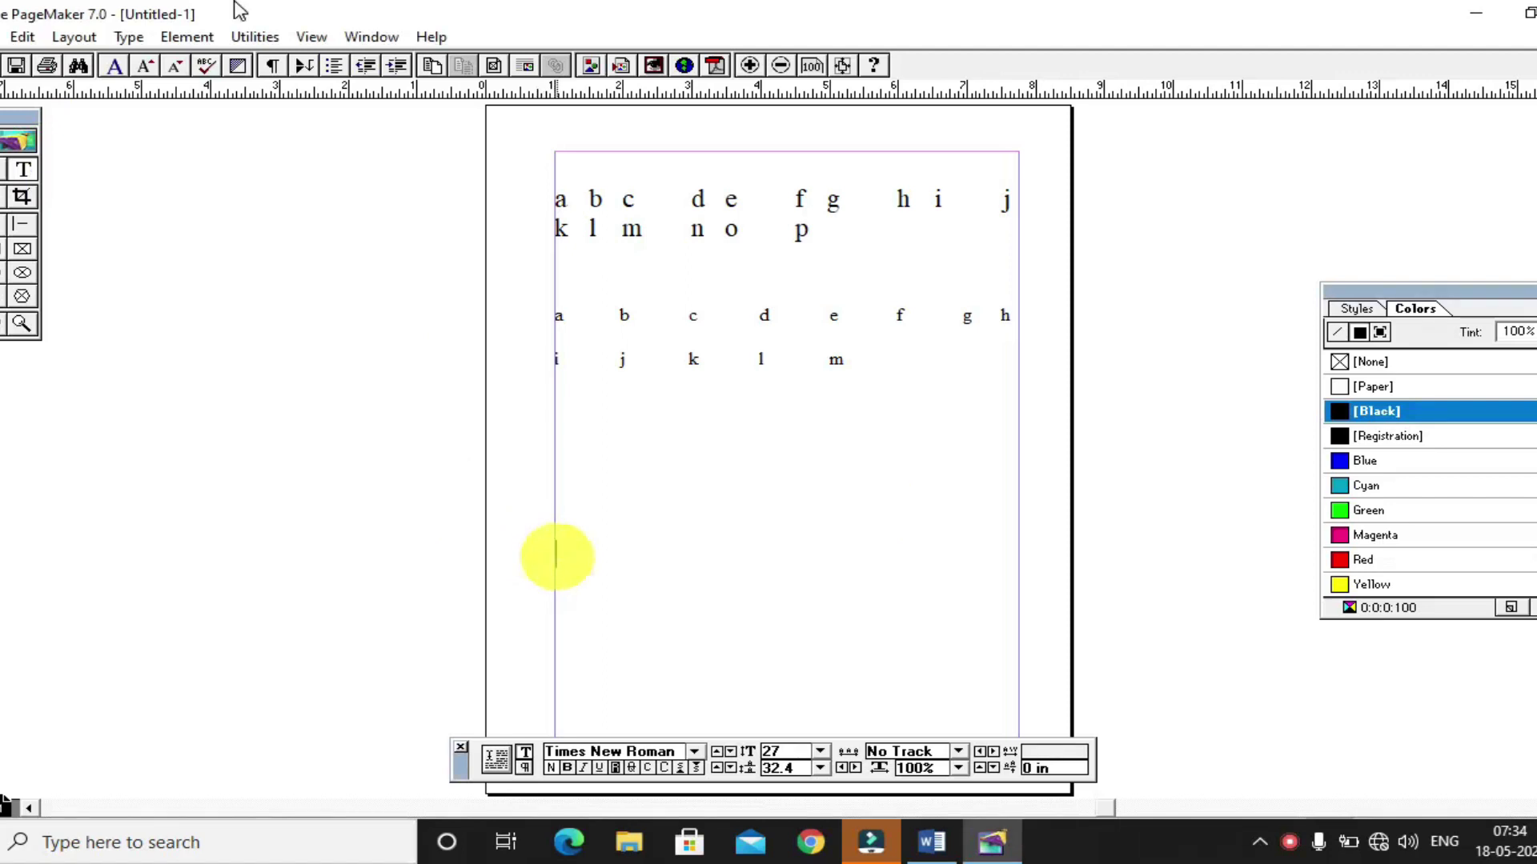
pyautogui.click(120, 38)
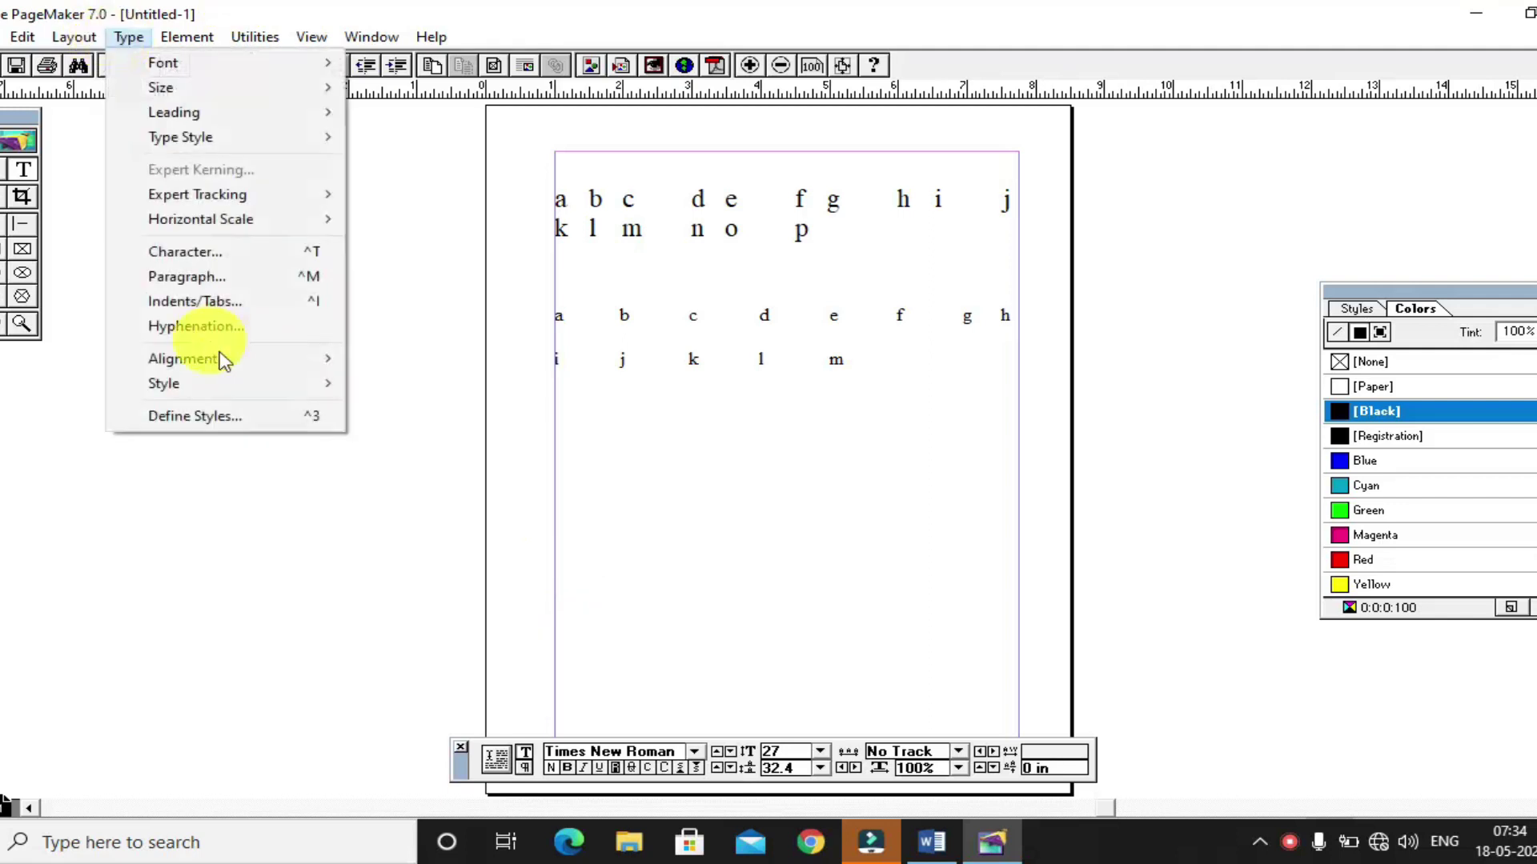
pyautogui.click(218, 327)
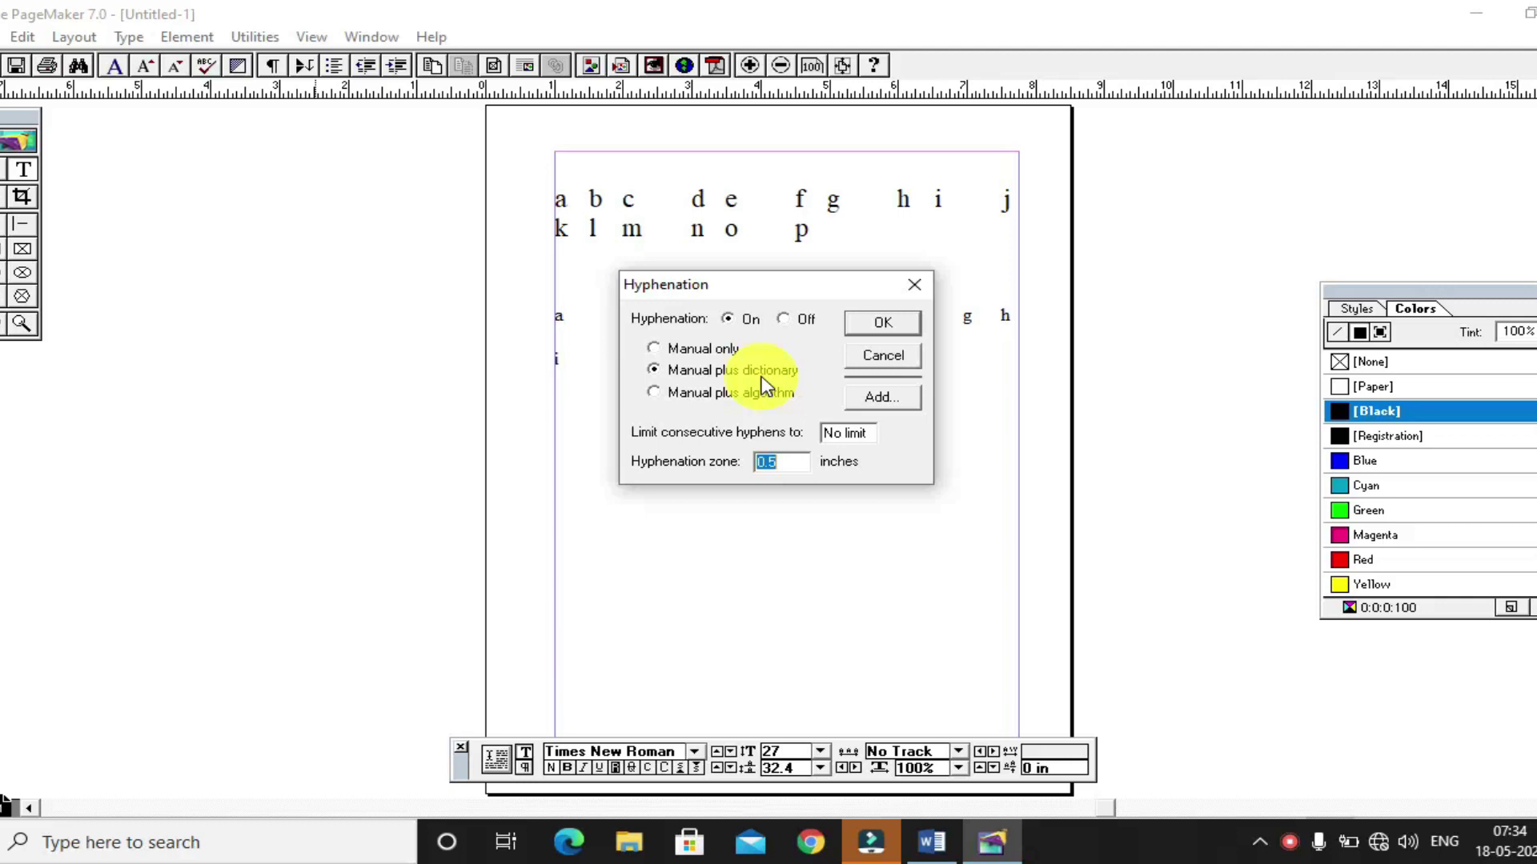
pyautogui.click(895, 323)
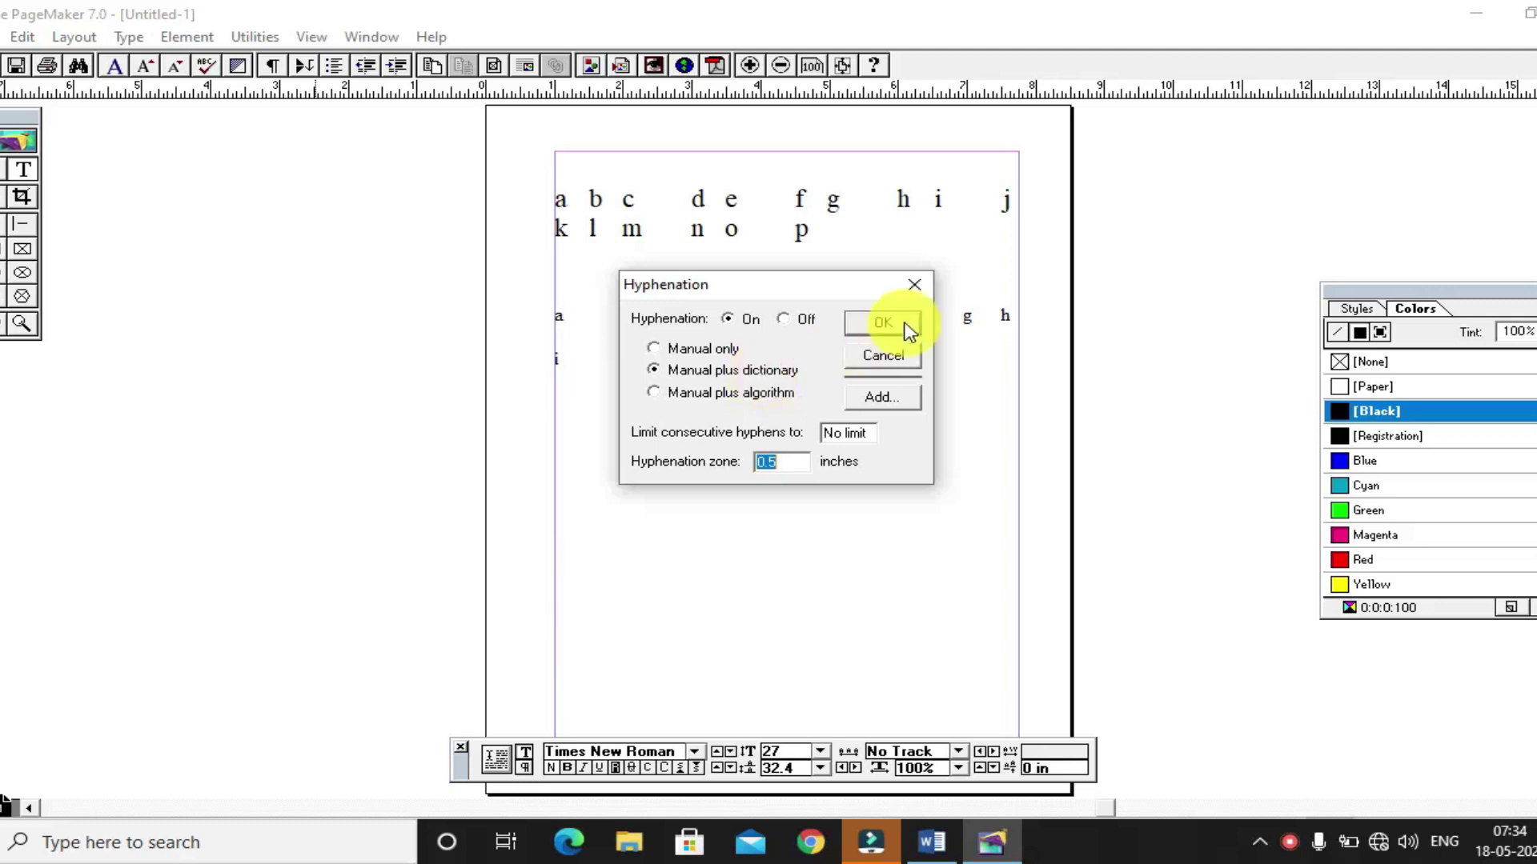
pyautogui.click(668, 583)
pyautogui.write('i am')
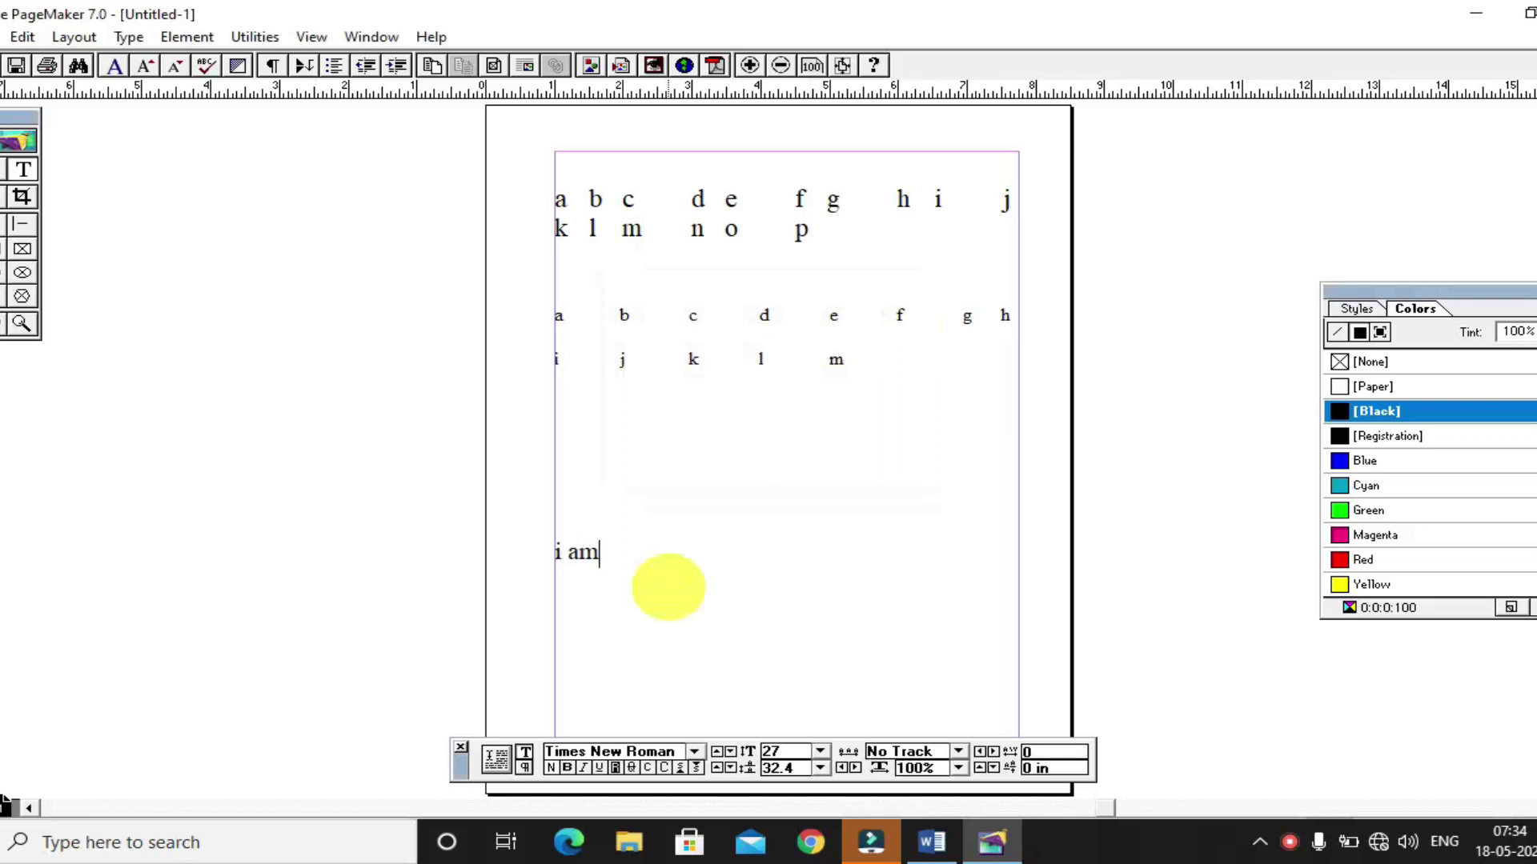
pyautogui.press('BackSpace')
pyautogui.press('BackSpace')
pyautogui.press('BackSpace')
pyautogui.press('BackSpace')
pyautogui.write('my')
pyautogui.press('BackSpace')
pyautogui.press('BackSpace')
# Step: Replace the sample text with a sentence giving the full name after "My name is" and beginning another with "I am pursui"
pyautogui.write('Mu y name is')
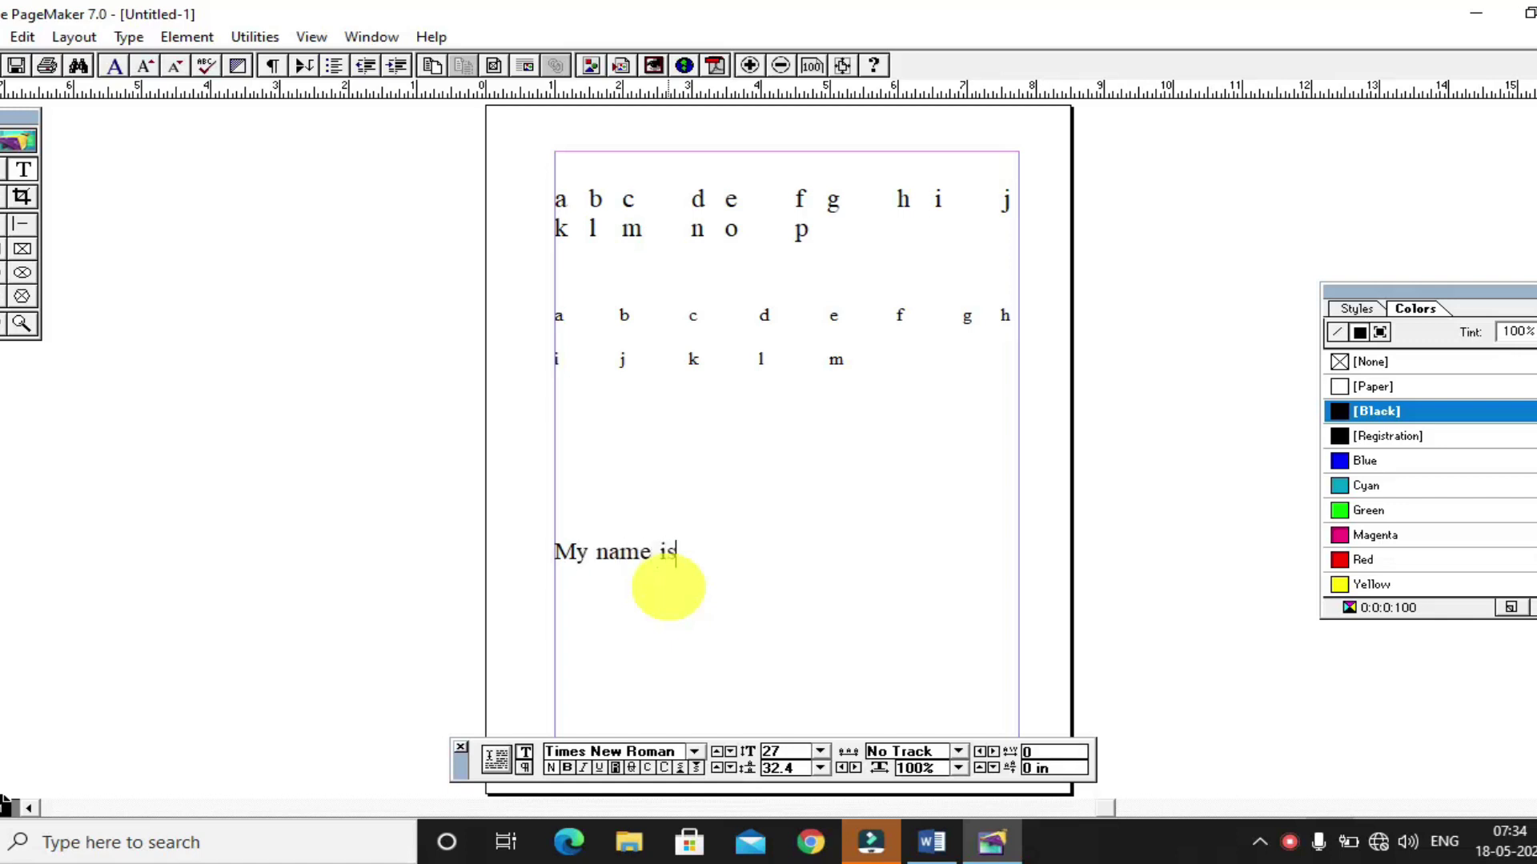
pyautogui.write(' anand ag')
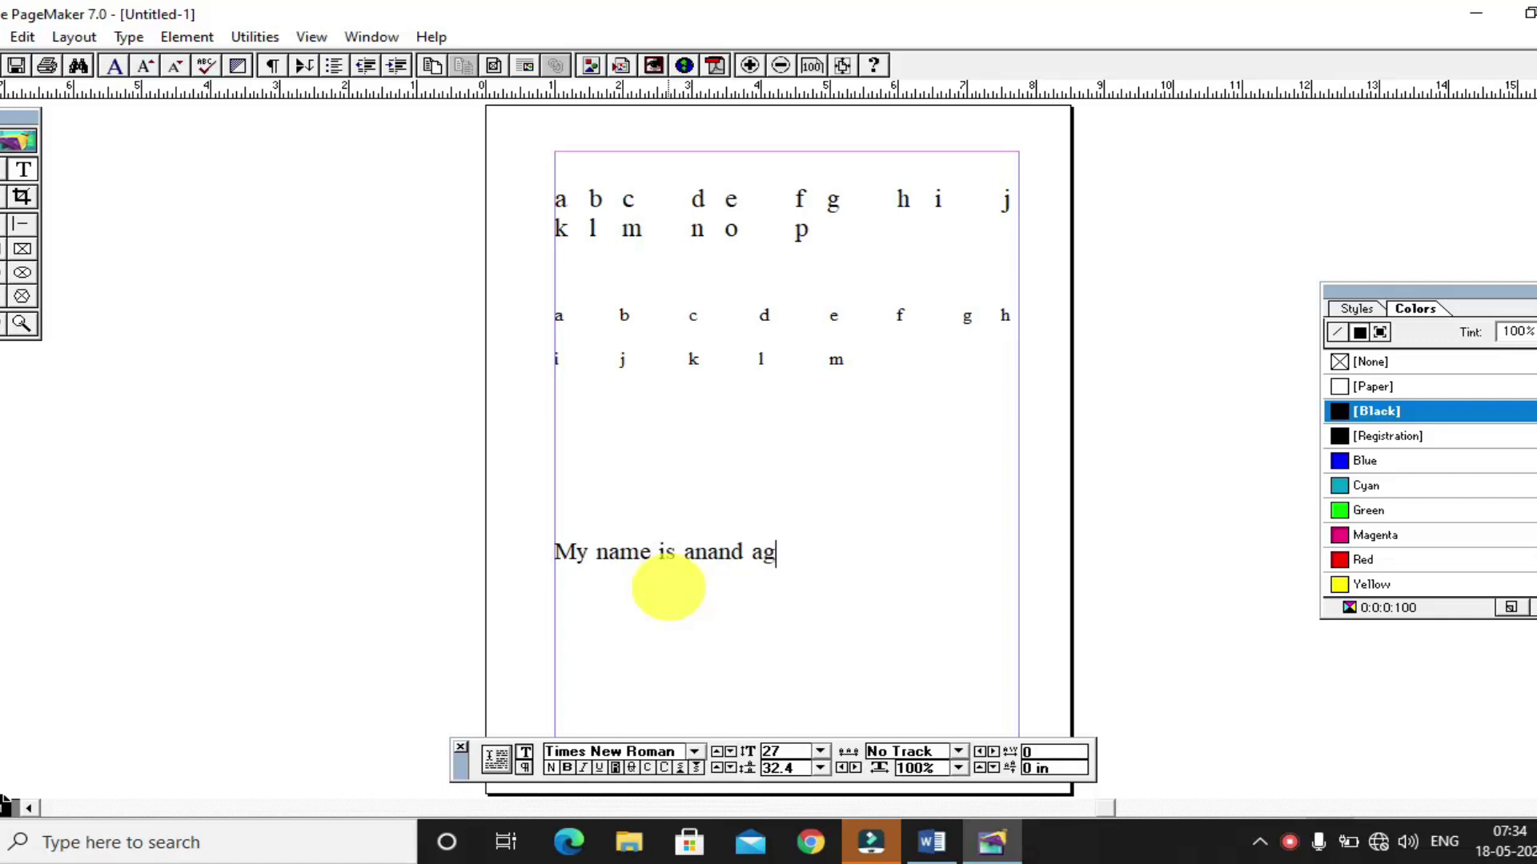
pyautogui.write('rawal. I am p')
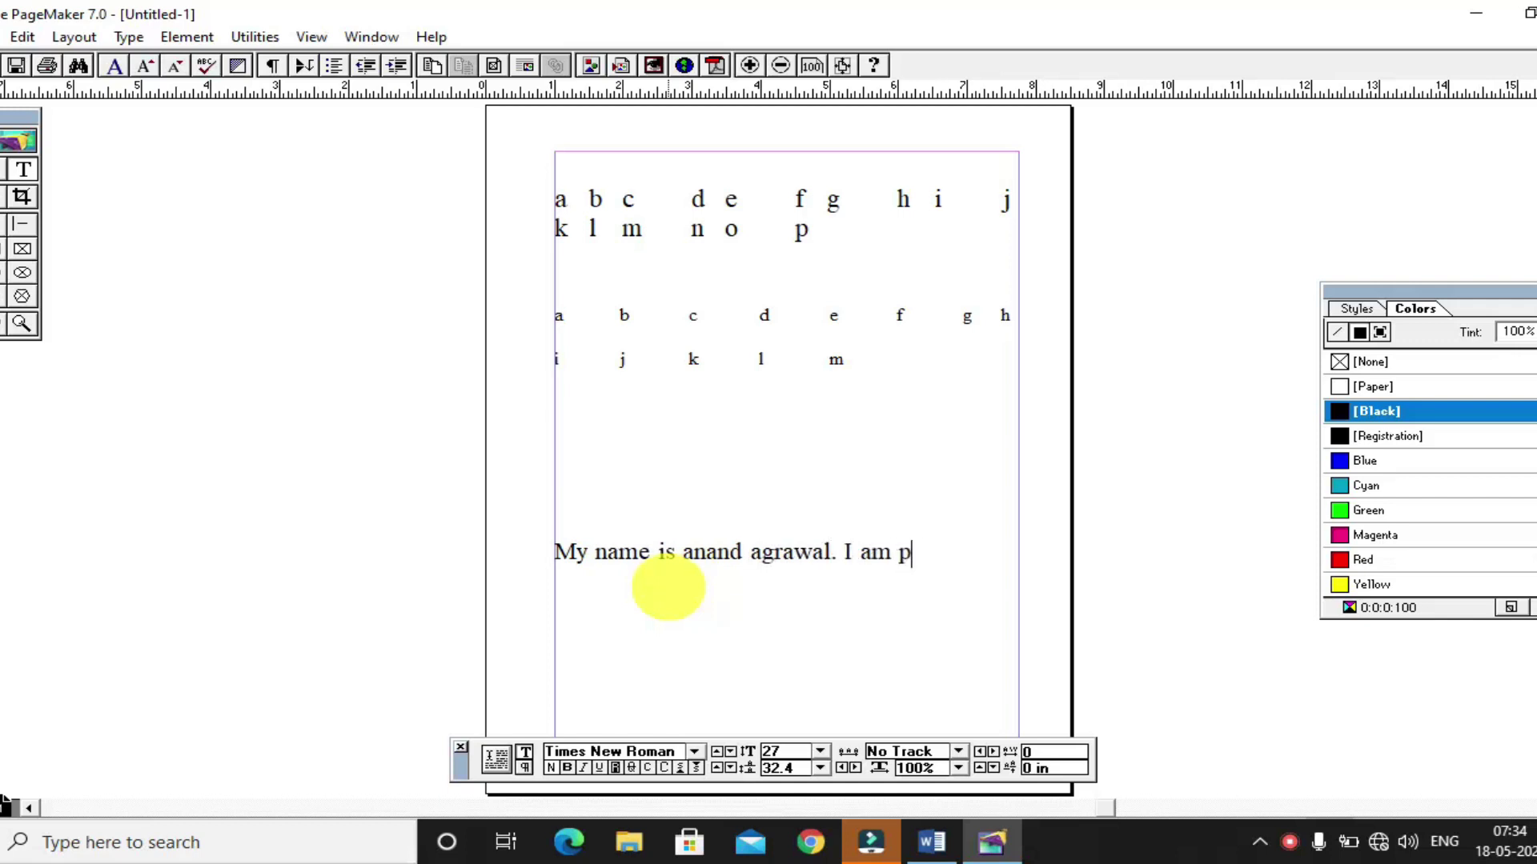
pyautogui.write('ursui')
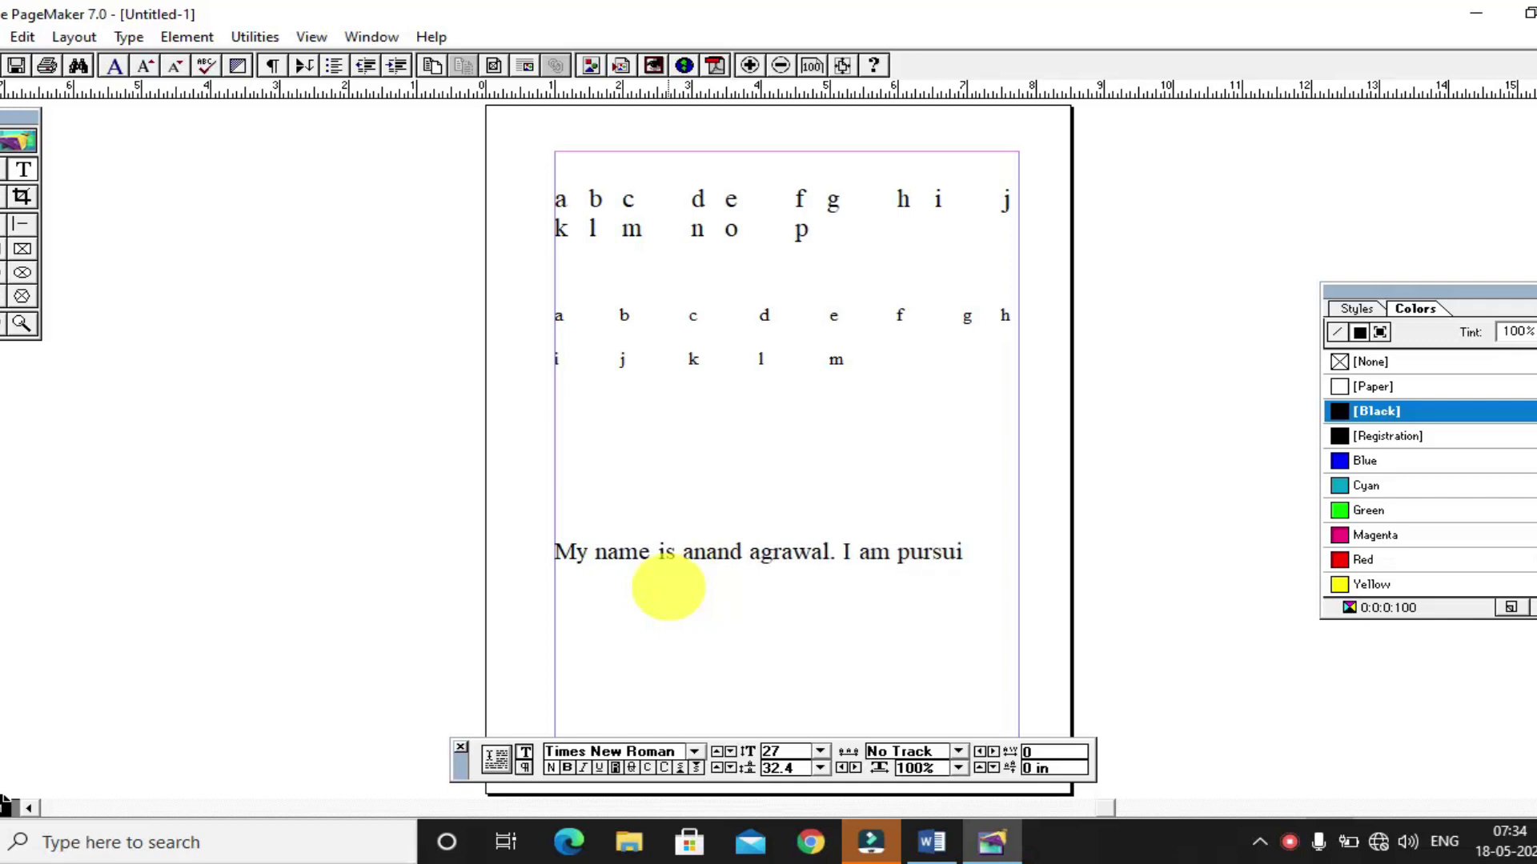
# Step: Replace the unfinished second sentence so that the text after the full name continues with "and I am pursuing"
pyautogui.press('BackSpace')
pyautogui.press('BackSpace')
pyautogui.press('BackSpace')
pyautogui.press('BackSpace')
pyautogui.press('BackSpace')
pyautogui.press('BackSpace')
pyautogui.press('BackSpace')
pyautogui.press('BackSpace')
pyautogui.press('BackSpace')
pyautogui.press('BackSpace')
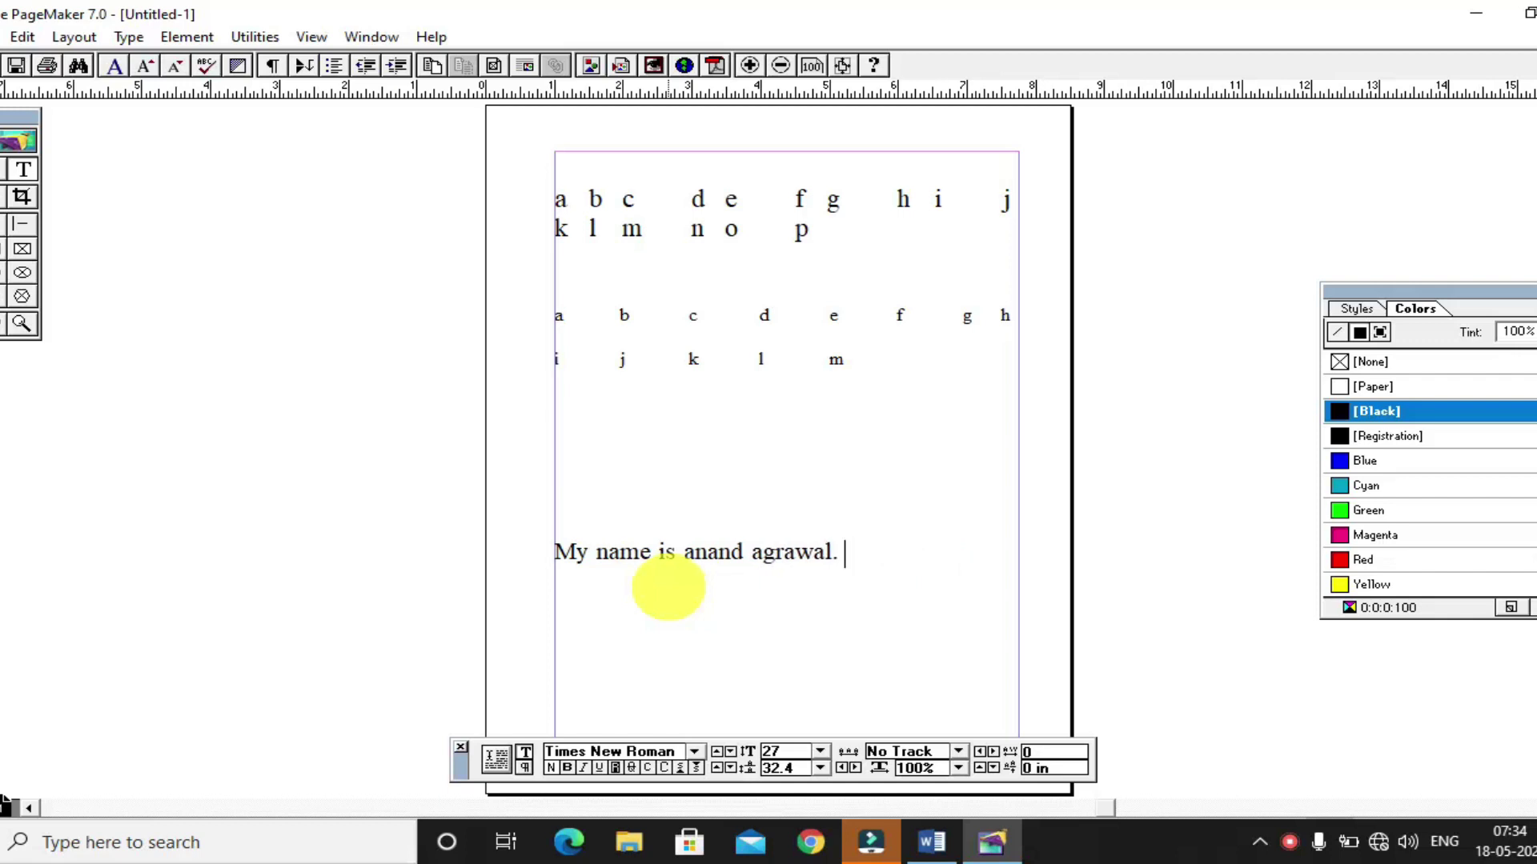
pyautogui.write('and i')
pyautogui.press('BackSpace')
pyautogui.write('I am pursuing')
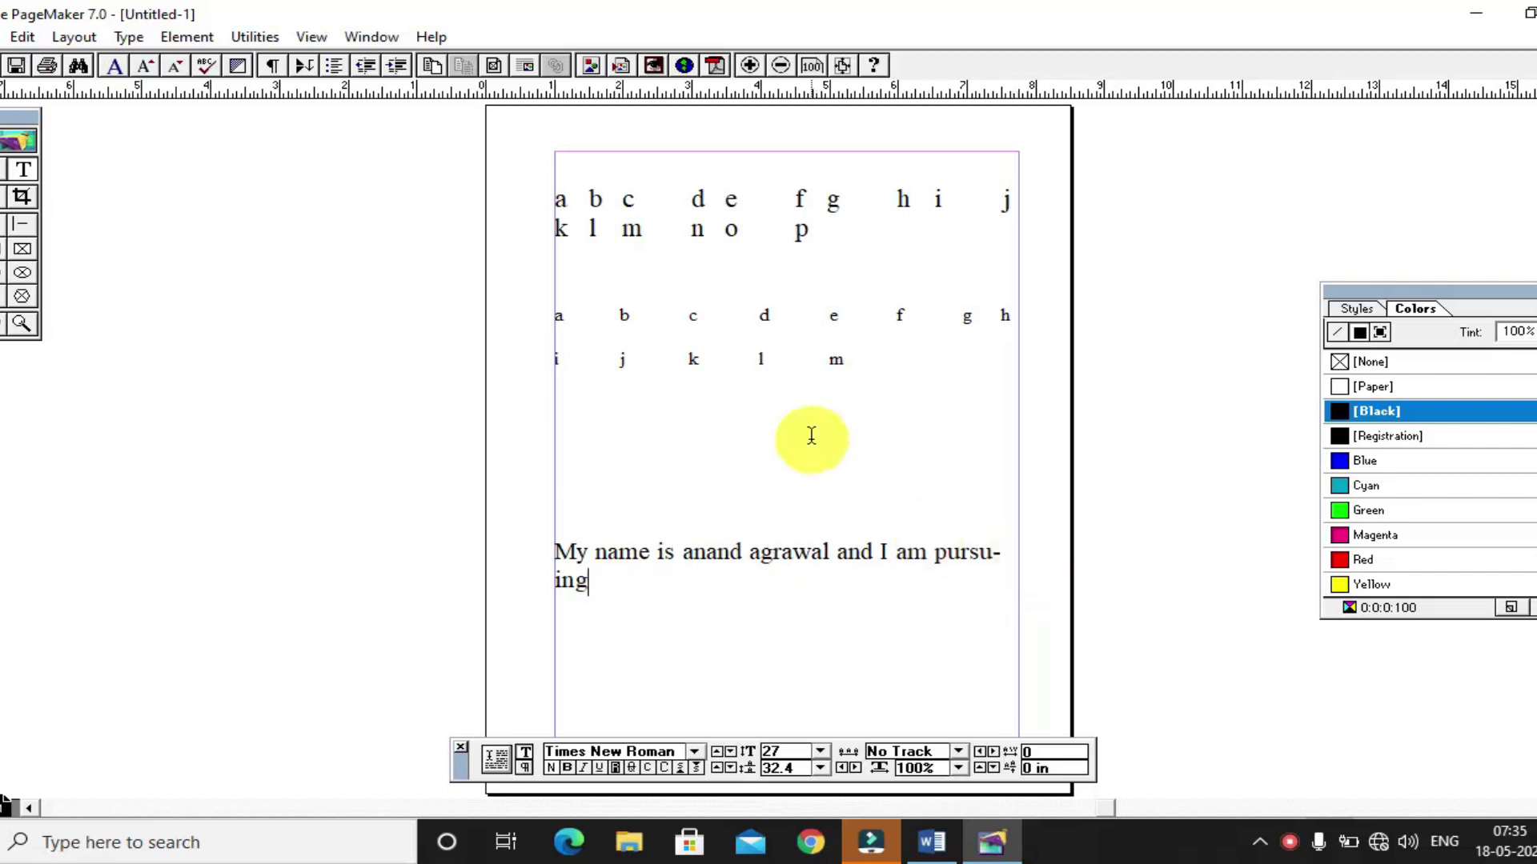
pyautogui.click(130, 39)
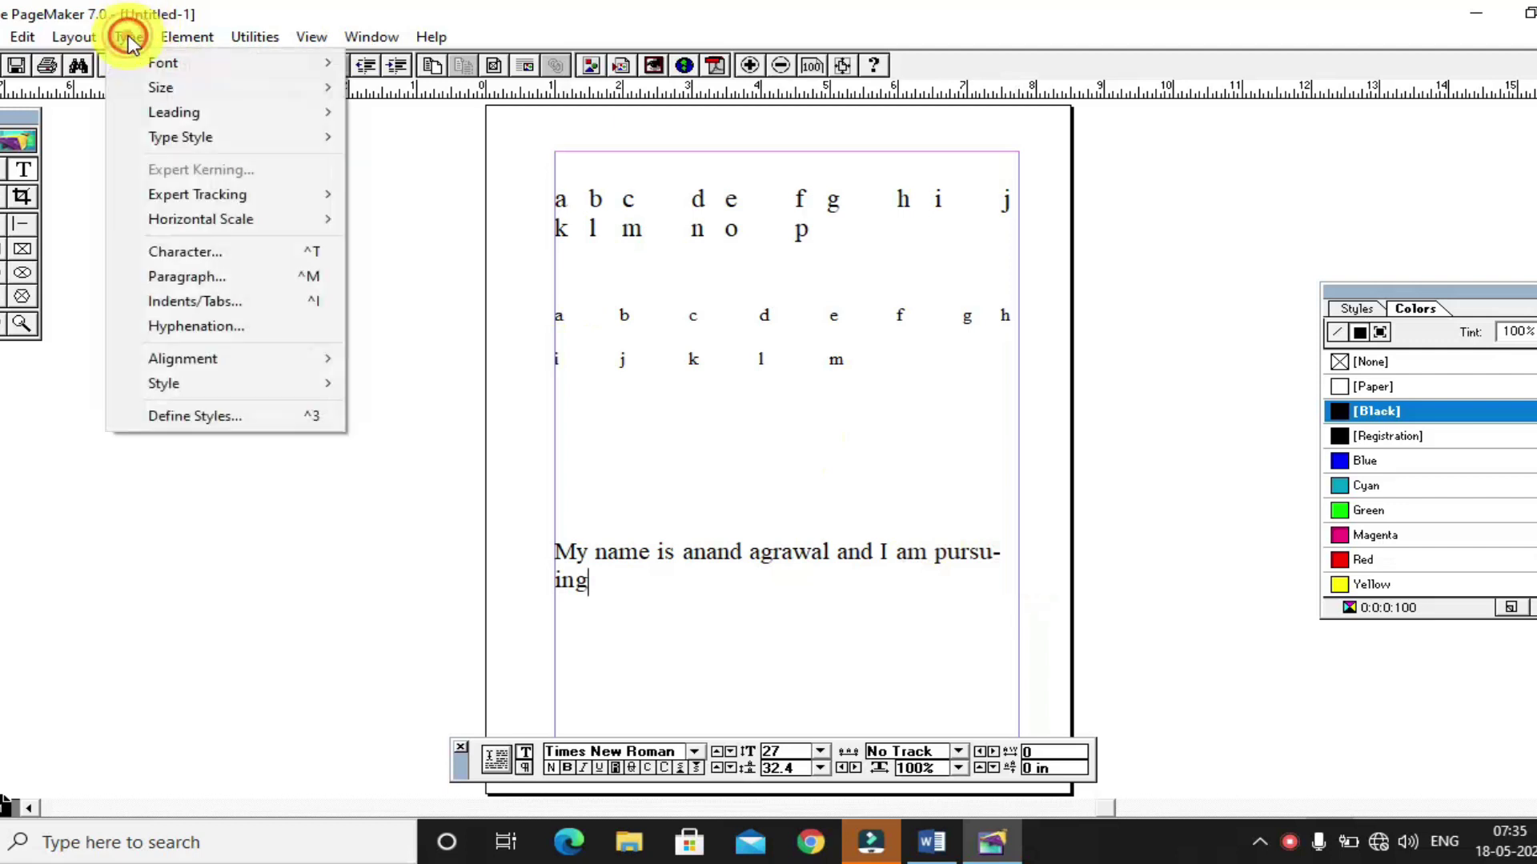
pyautogui.moveTo(264, 373)
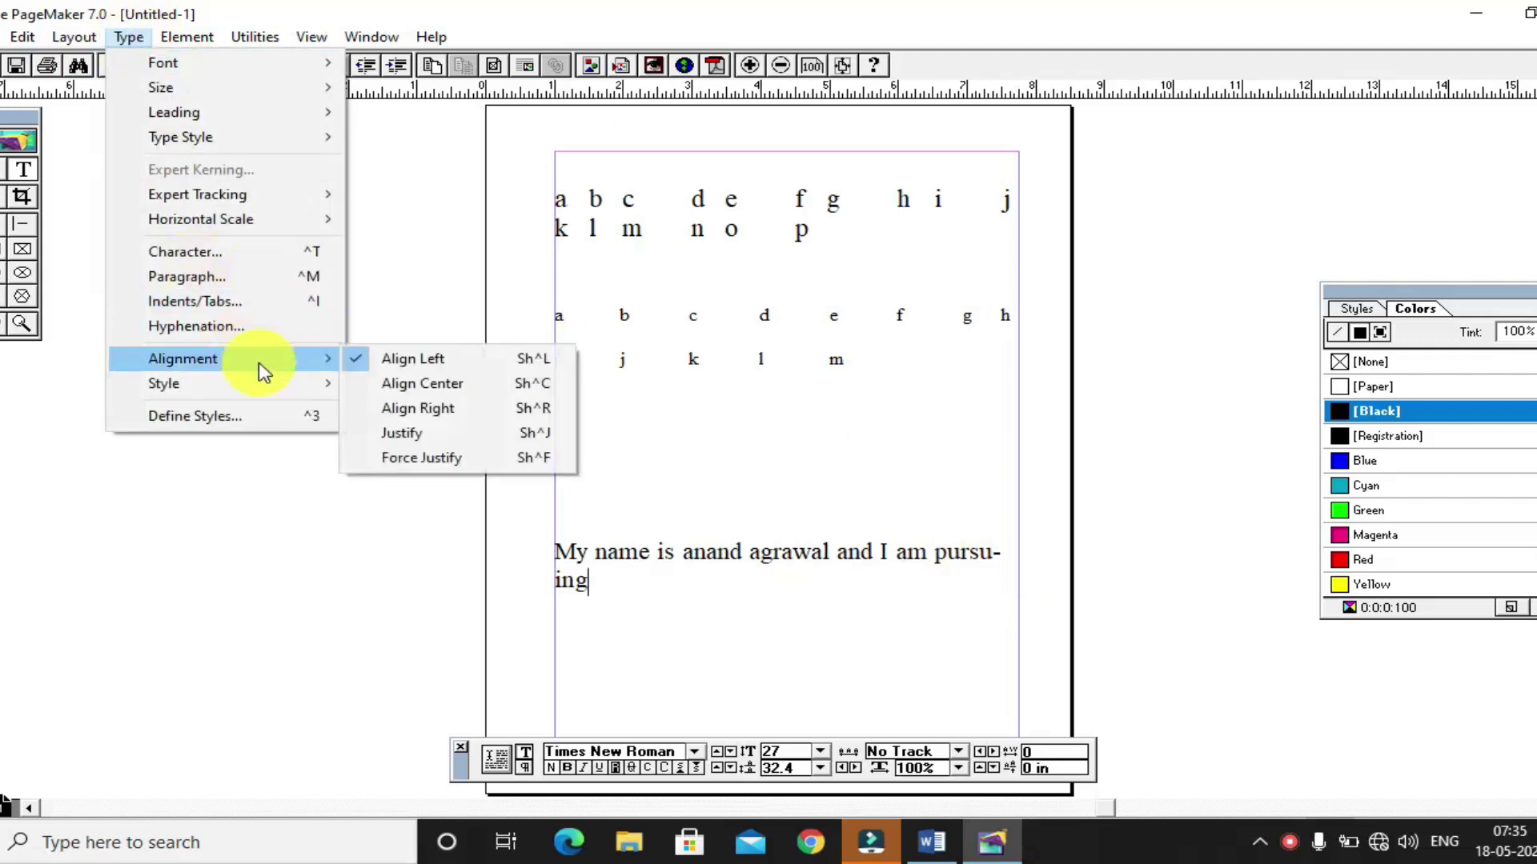
pyautogui.click(629, 593)
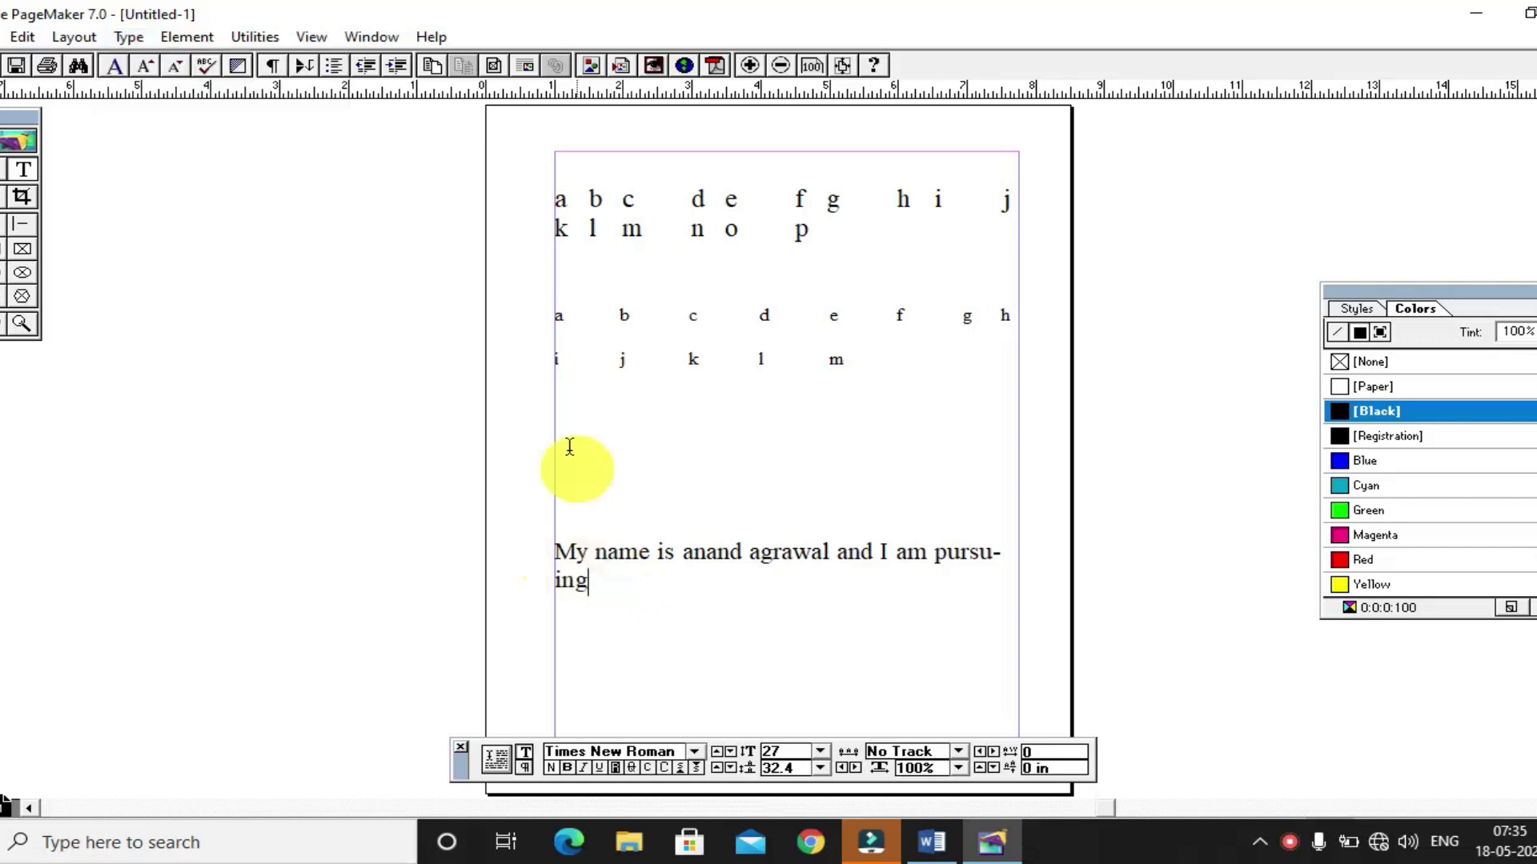
# Step: Enter the heading "Diploma in Financial Accounting" as new text at font size 42 at the page's top margin
pyautogui.click(13, 143)
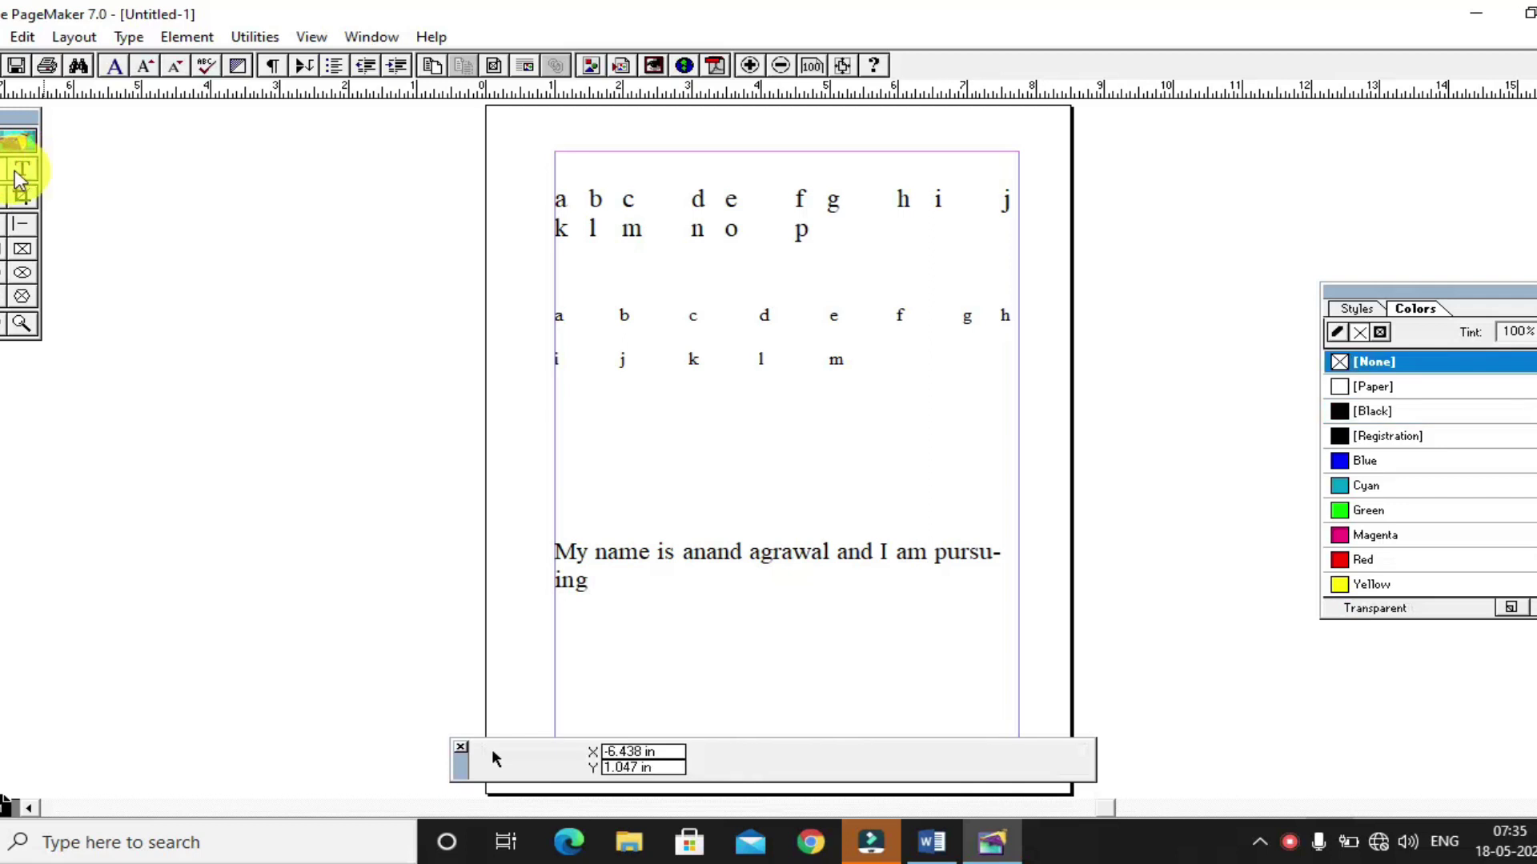
pyautogui.click(17, 170)
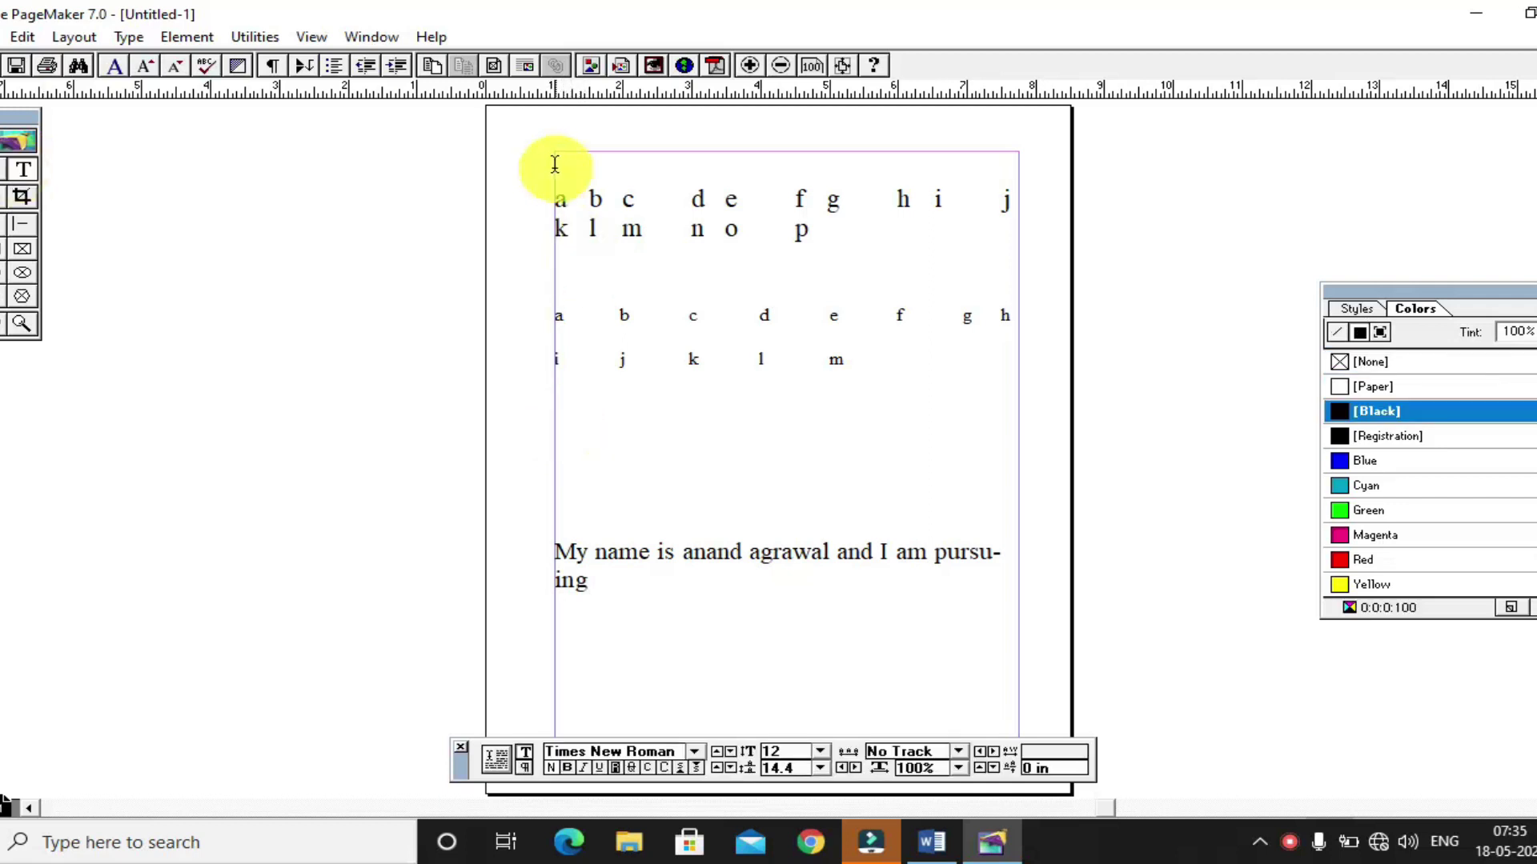
pyautogui.hotkey('ctrl', 'alt', 'shift', '.')
pyautogui.hotkey('ctrl', 'alt', 'shift', '.')
pyautogui.hotkey('ctrl', 'alt', 'shift', '.')
pyautogui.hotkey('ctrl', 'alt', 'shift', '.')
pyautogui.hotkey('ctrl', 'alt', 'shift', '.')
pyautogui.hotkey('ctrl', 'alt', 'shift', '.')
pyautogui.hotkey('ctrl', 'alt', 'shift', '.')
pyautogui.hotkey('ctrl', 'alt', 'shift', '.')
pyautogui.hotkey('ctrl', 'alt', 'shift', '.')
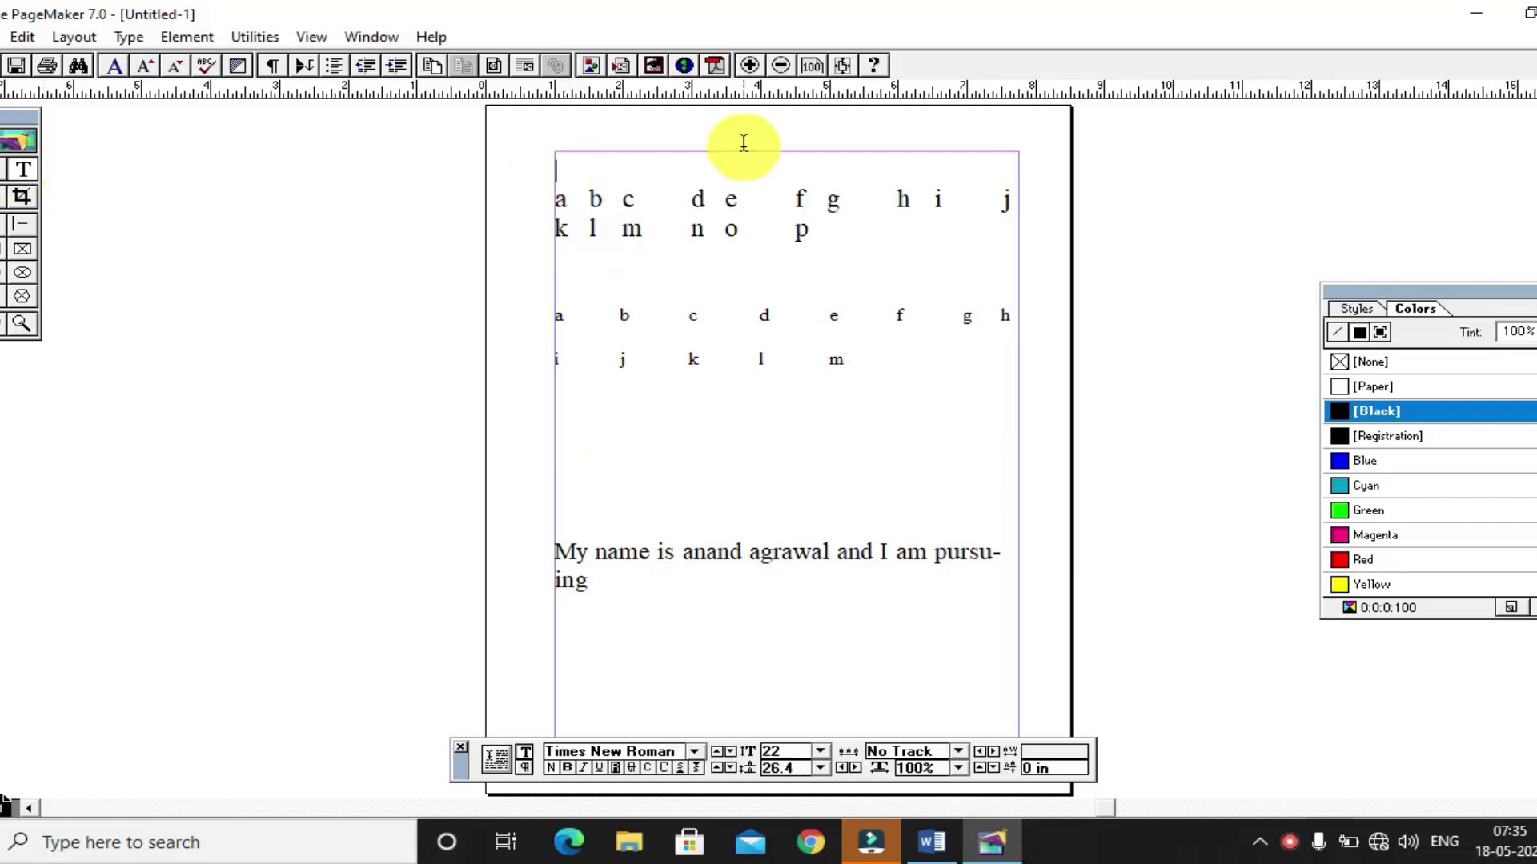
pyautogui.hotkey('ctrl', 'alt', 'shift', '.')
pyautogui.hotkey('ctrl', 'alt', 'shift', '.')
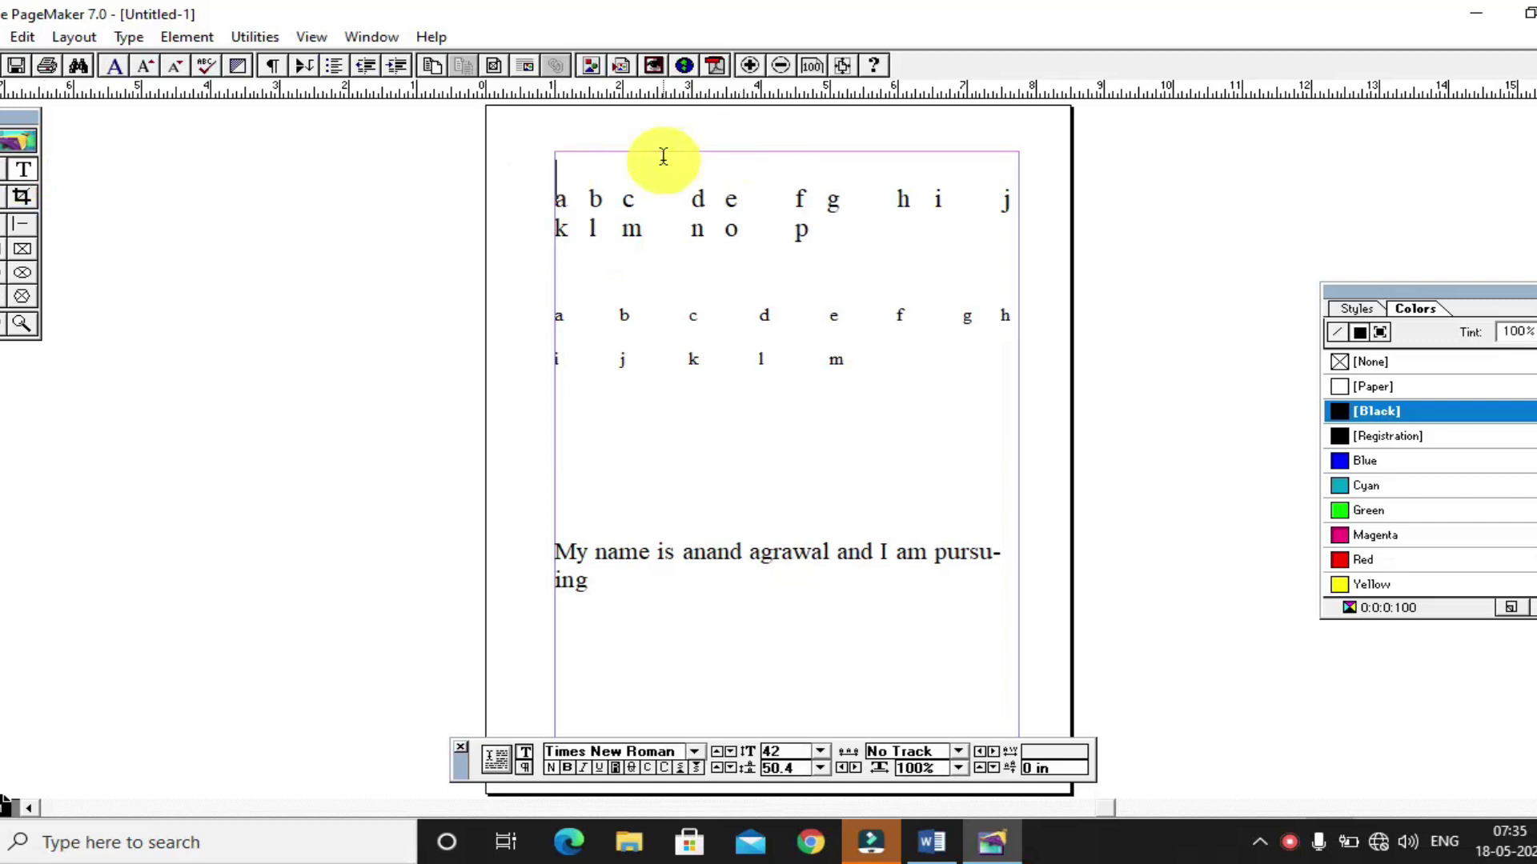
pyautogui.write('A')
pyautogui.press('BackSpace')
pyautogui.write('Diploma in Financial Accou')
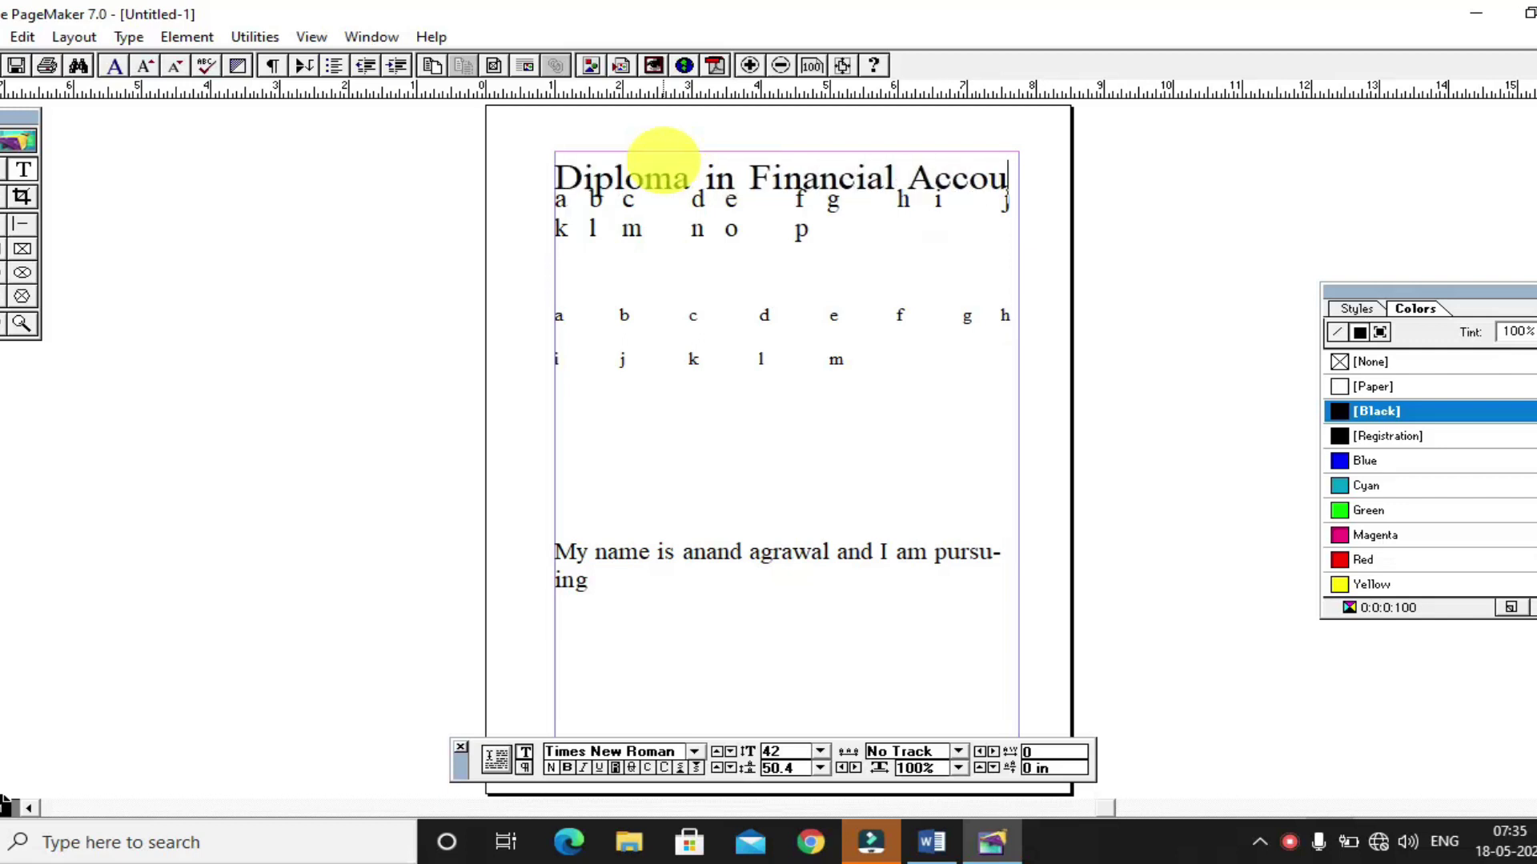
pyautogui.write('nting')
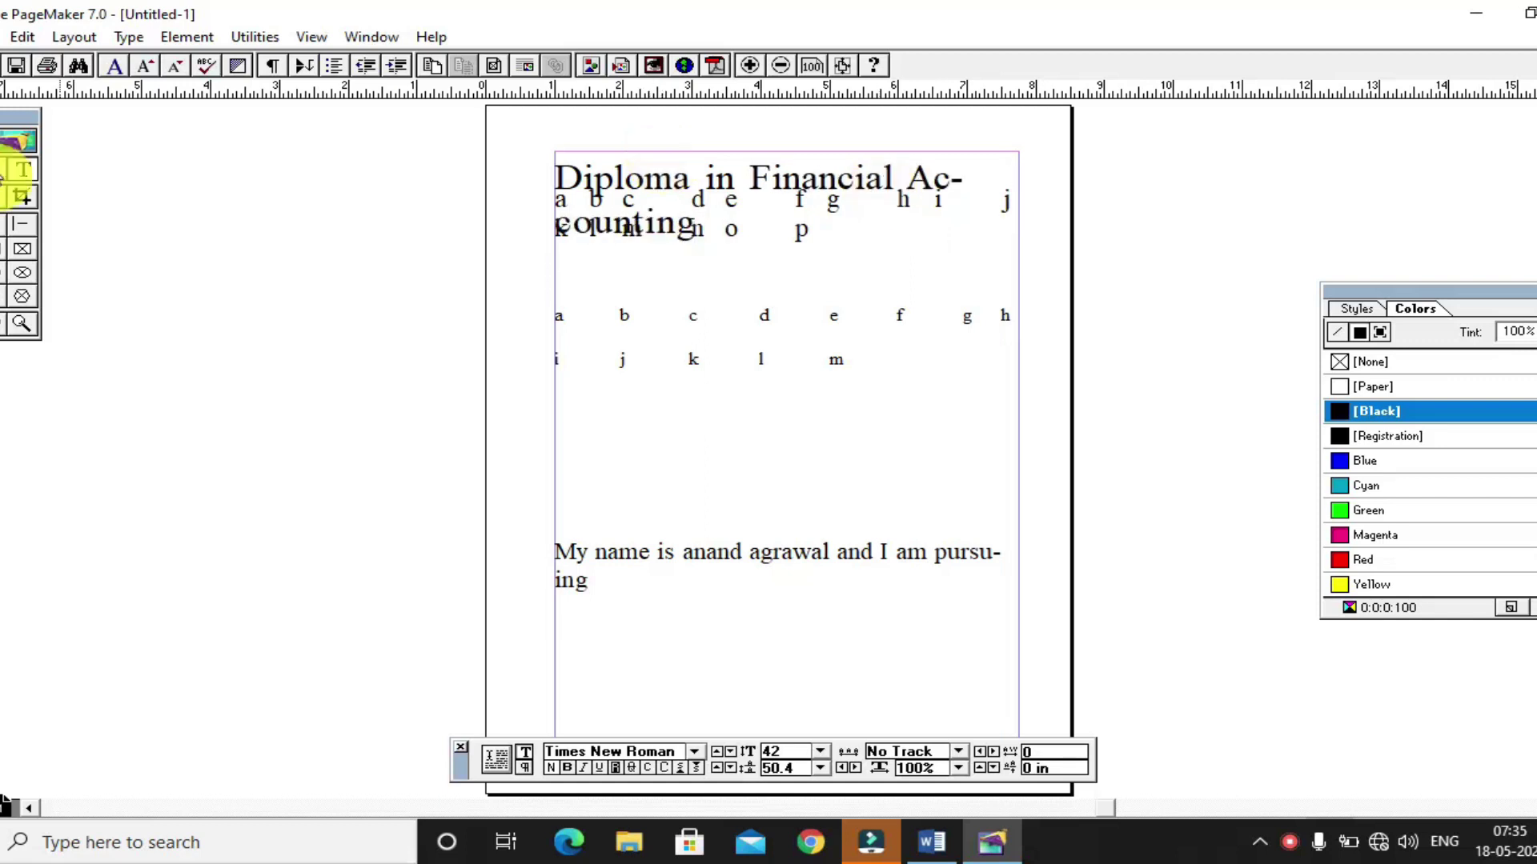
# Step: Move the large letter rows below the name sentence and place the heading block against the page's top margin
pyautogui.click(6, 169)
pyautogui.moveTo(761, 229); pyautogui.dragTo(767, 437)
pyautogui.moveTo(704, 200); pyautogui.dragTo(687, 632)
pyautogui.click(647, 387)
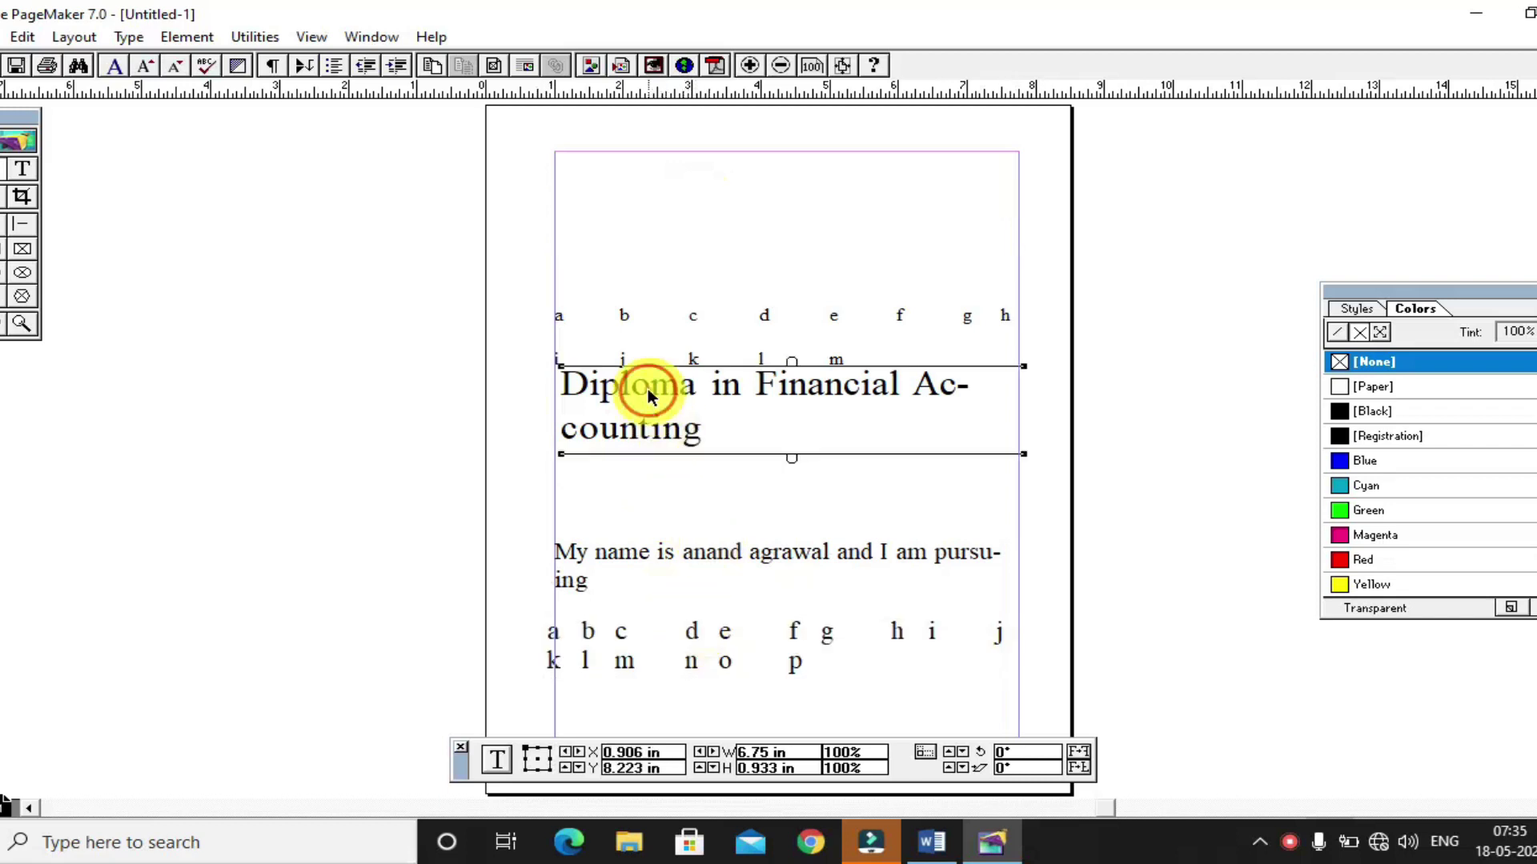
pyautogui.scroll(1, 677, 160)
pyautogui.moveTo(657, 232); pyautogui.dragTo(646, 238)
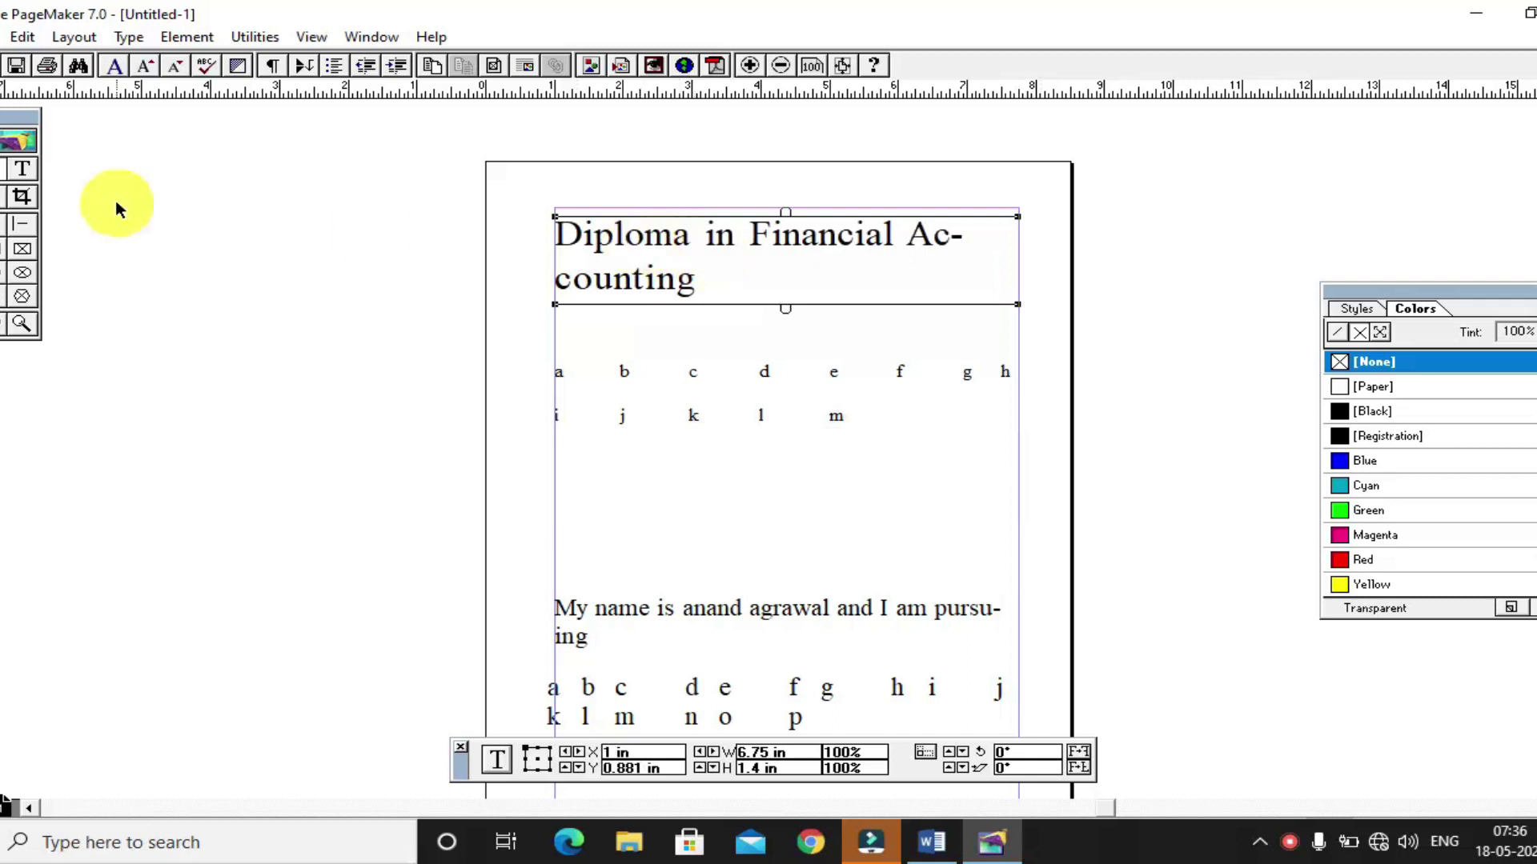
# Step: Reduce the font size of the heading "Diploma in Financial Accounting" to 24
pyautogui.click(23, 169)
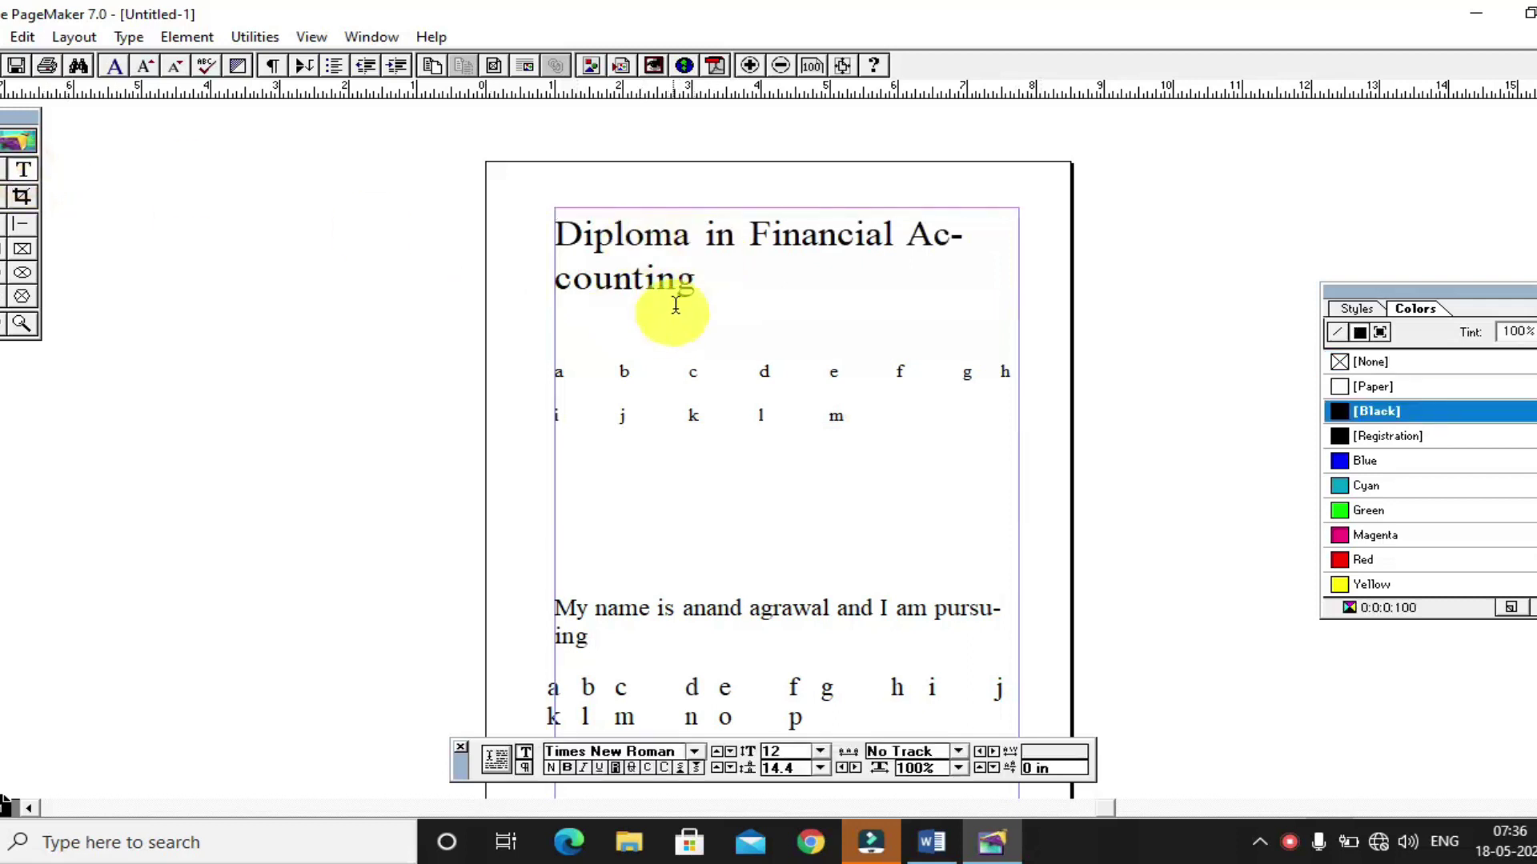
pyautogui.click(695, 288)
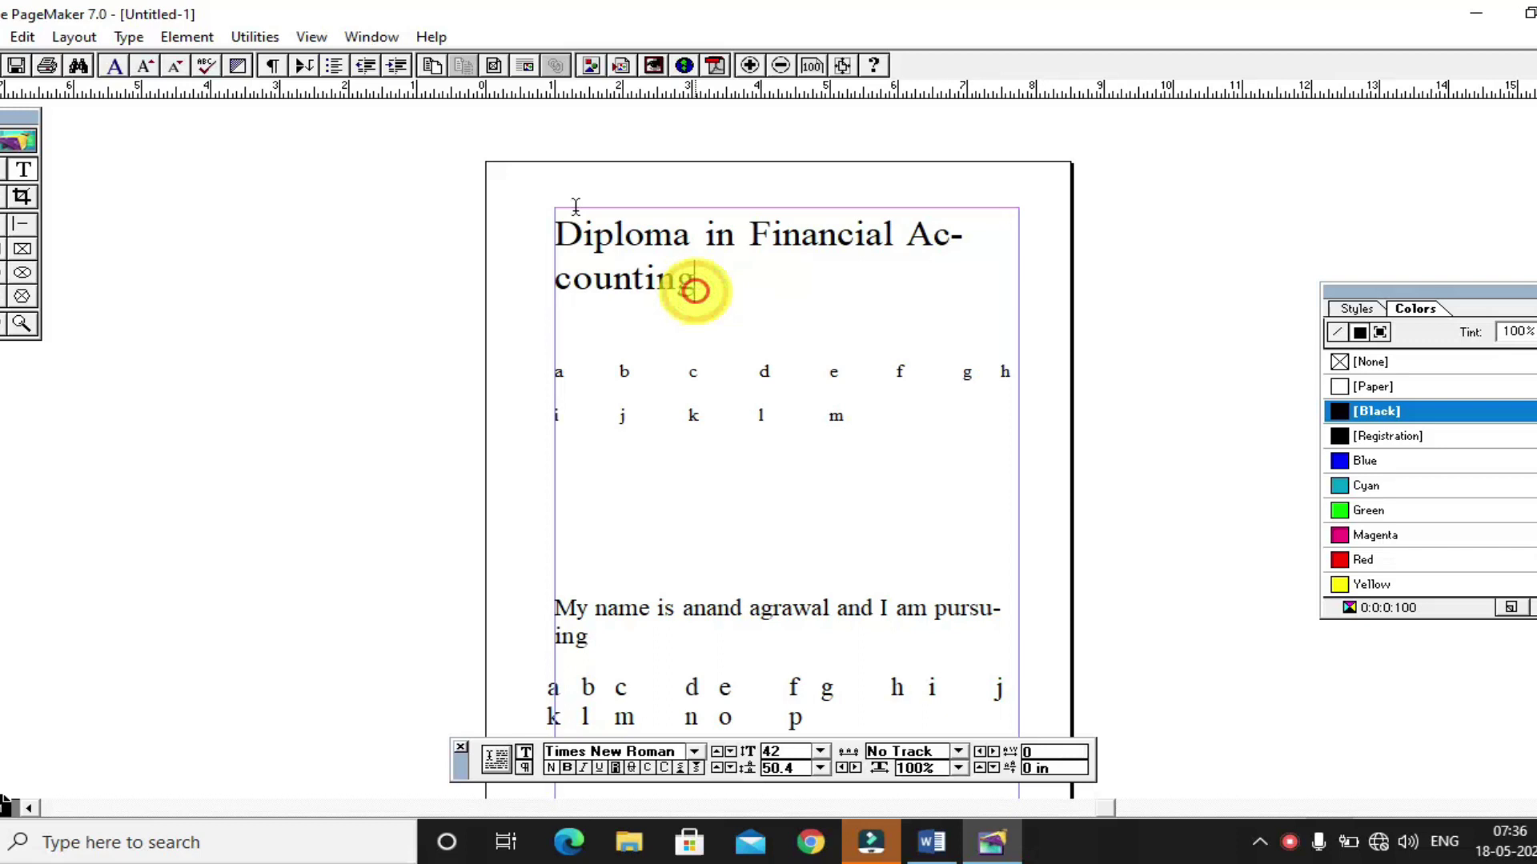
pyautogui.moveTo(690, 286); pyautogui.dragTo(556, 207)
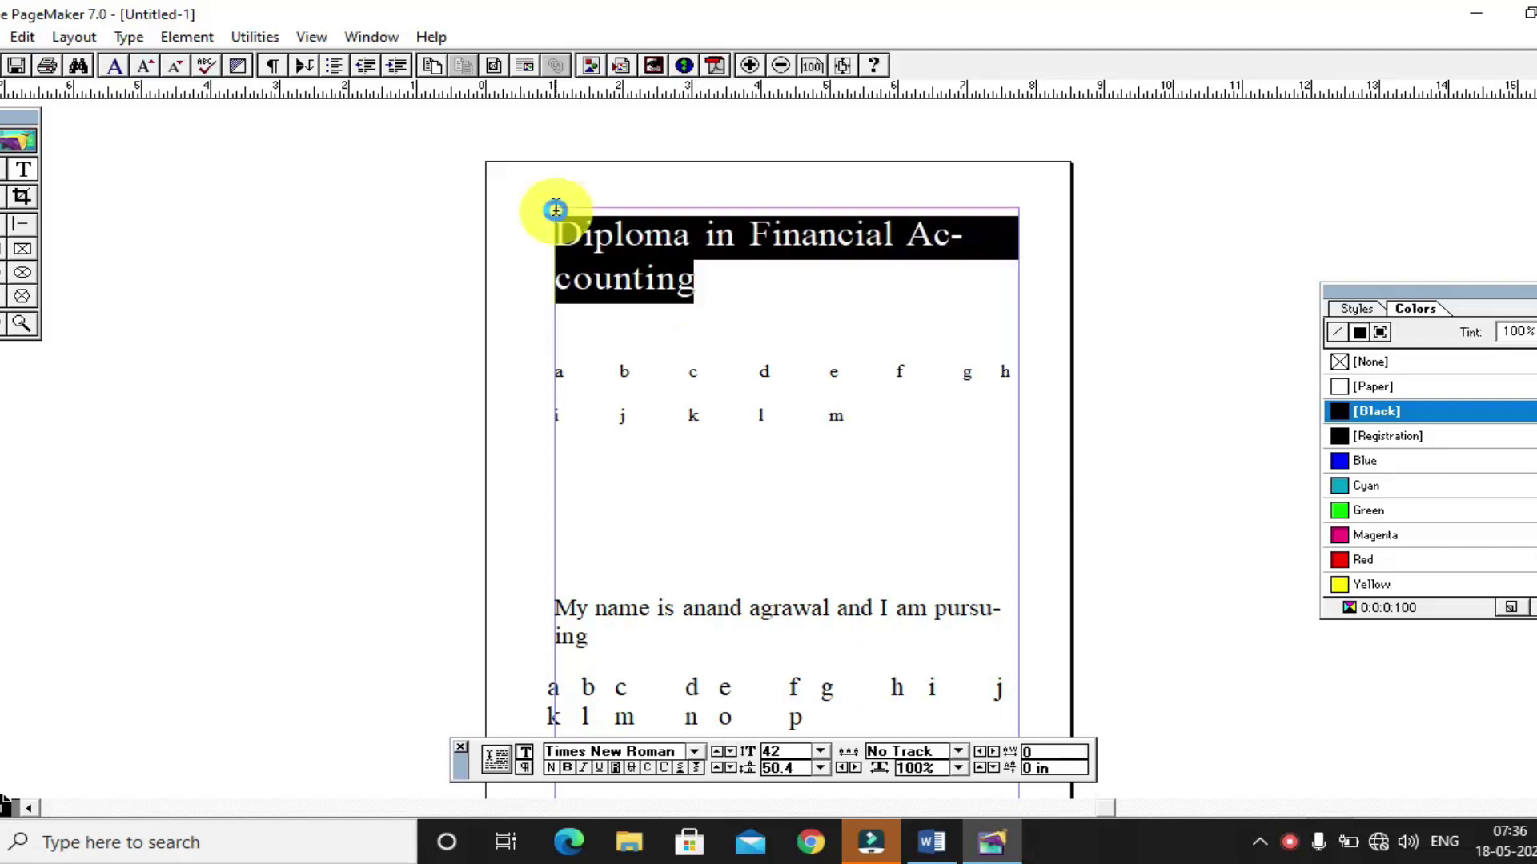
pyautogui.hotkey('ctrl', 'alt', 'shift', ',')
pyautogui.hotkey('ctrl', 'alt', 'shift', ',')
pyautogui.hotkey('ctrl', 'alt', 'shift', ',')
pyautogui.hotkey('ctrl', 'alt', 'shift', ',')
pyautogui.hotkey('ctrl', 'alt', 'shift', ',')
pyautogui.hotkey('ctrl', 'shift', ',')
pyautogui.hotkey('ctrl', 'shift', ',')
pyautogui.hotkey('ctrl', 'shift', ',')
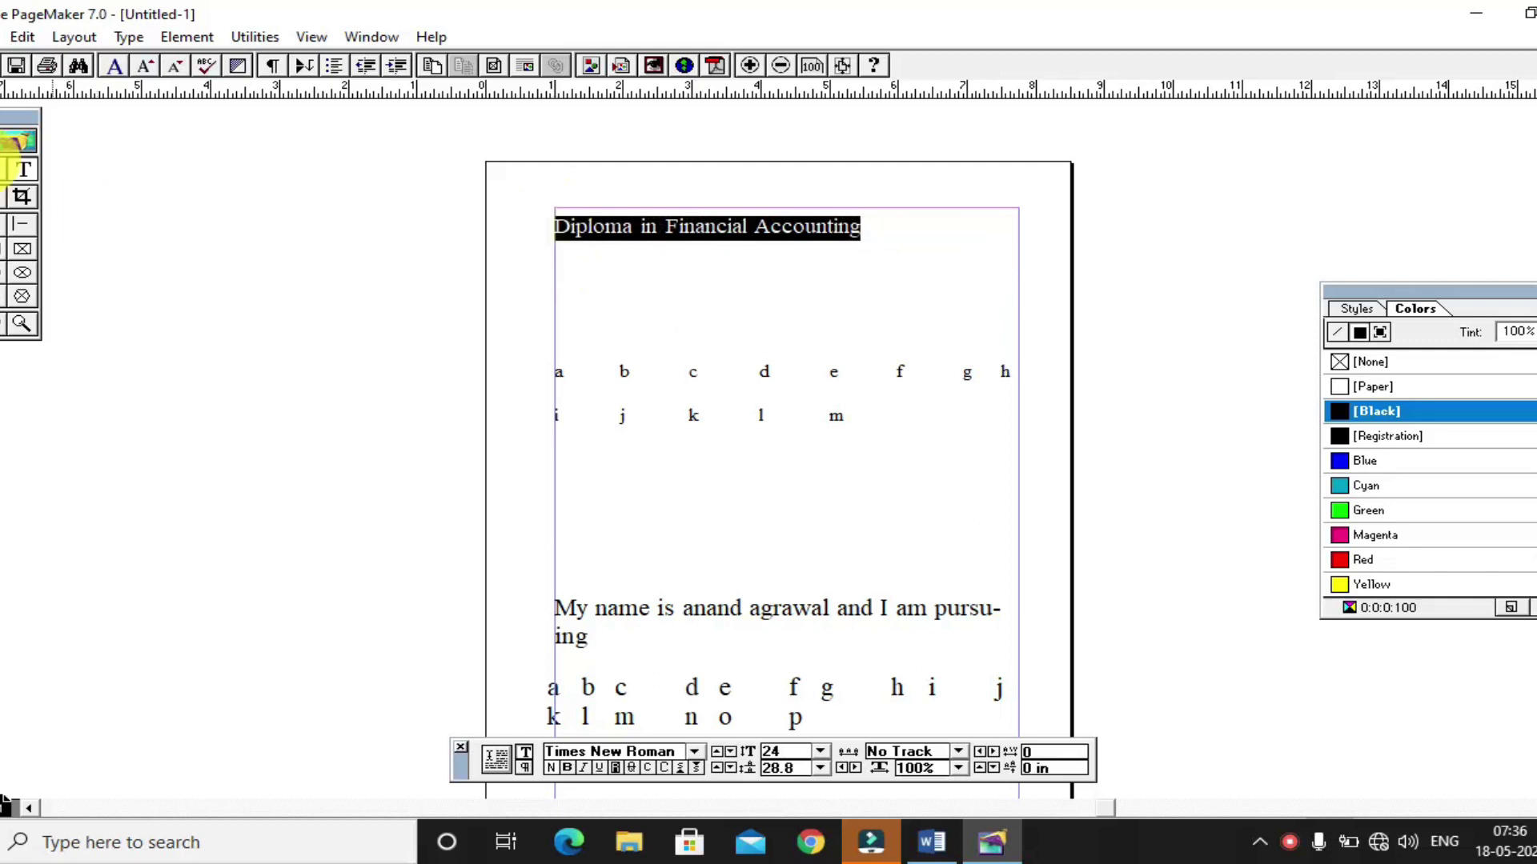
# Step: Try to apply Align Center to the heading with only its text block selected
pyautogui.doubleClick(7, 167)
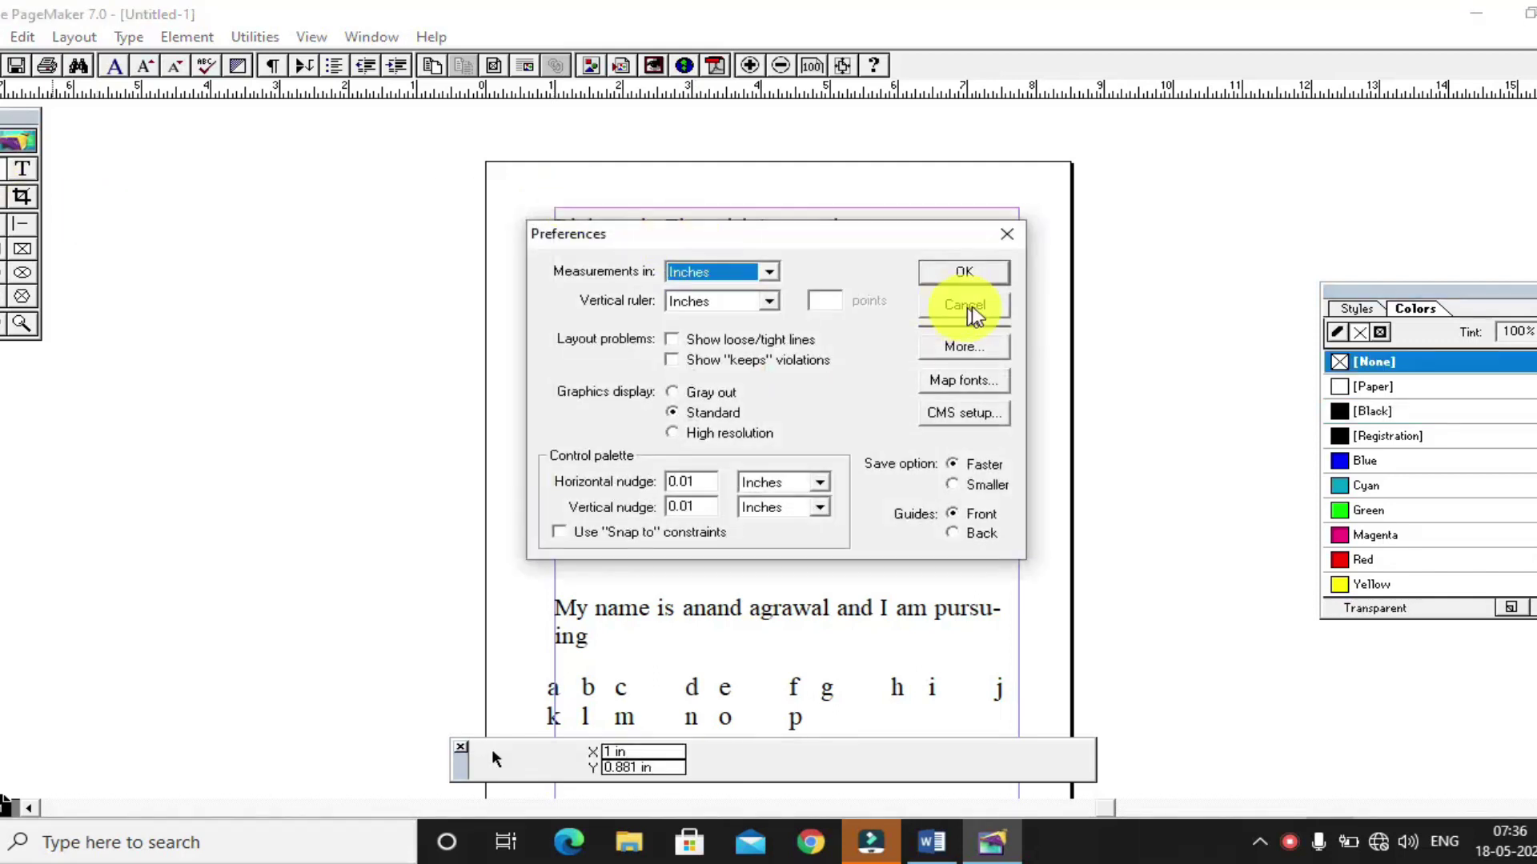
pyautogui.click(960, 286)
pyautogui.click(758, 228)
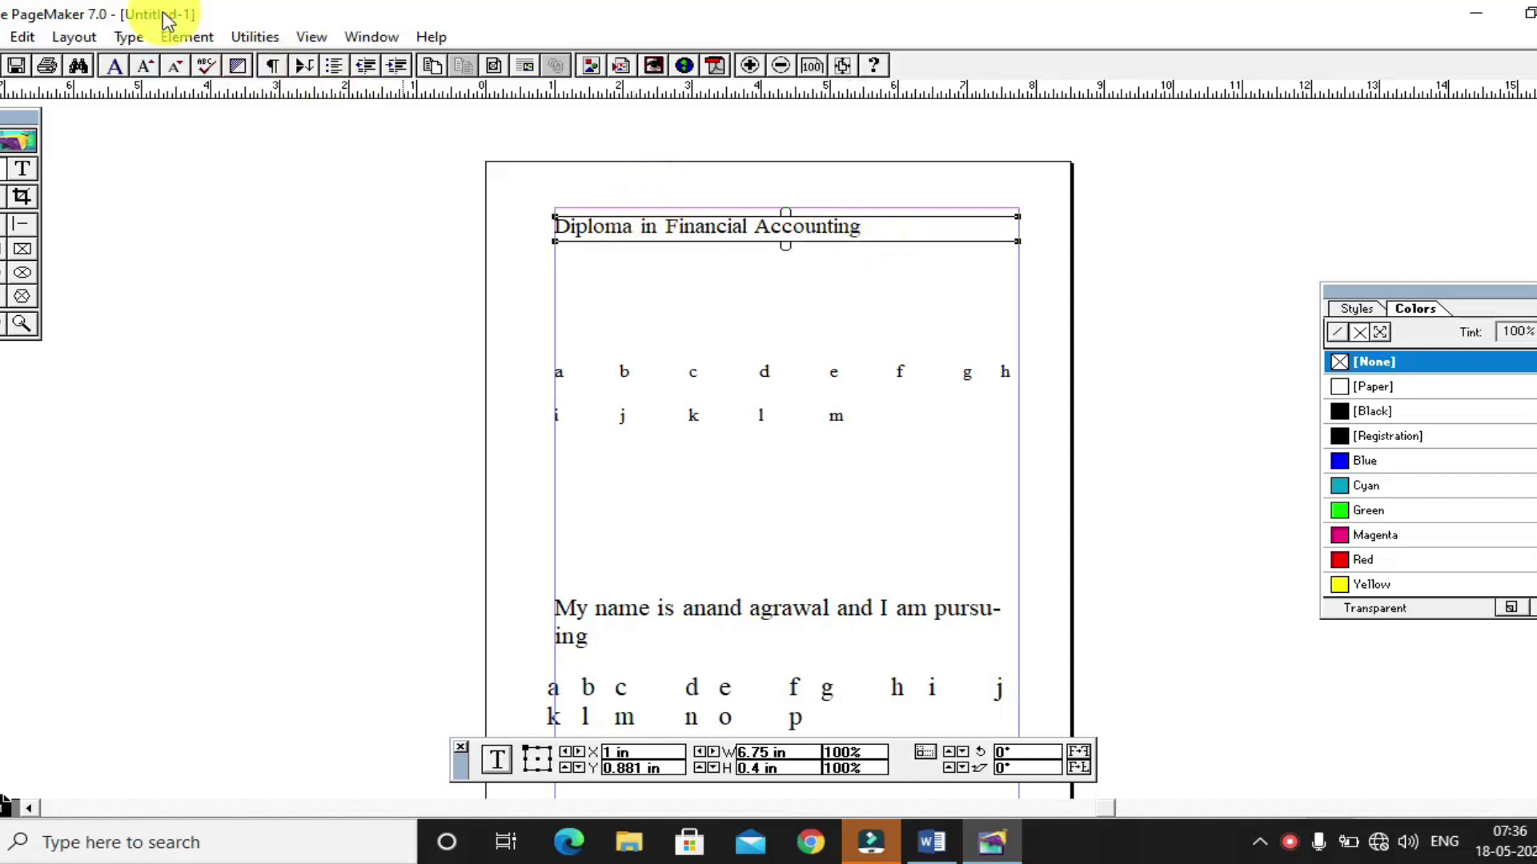
pyautogui.click(130, 38)
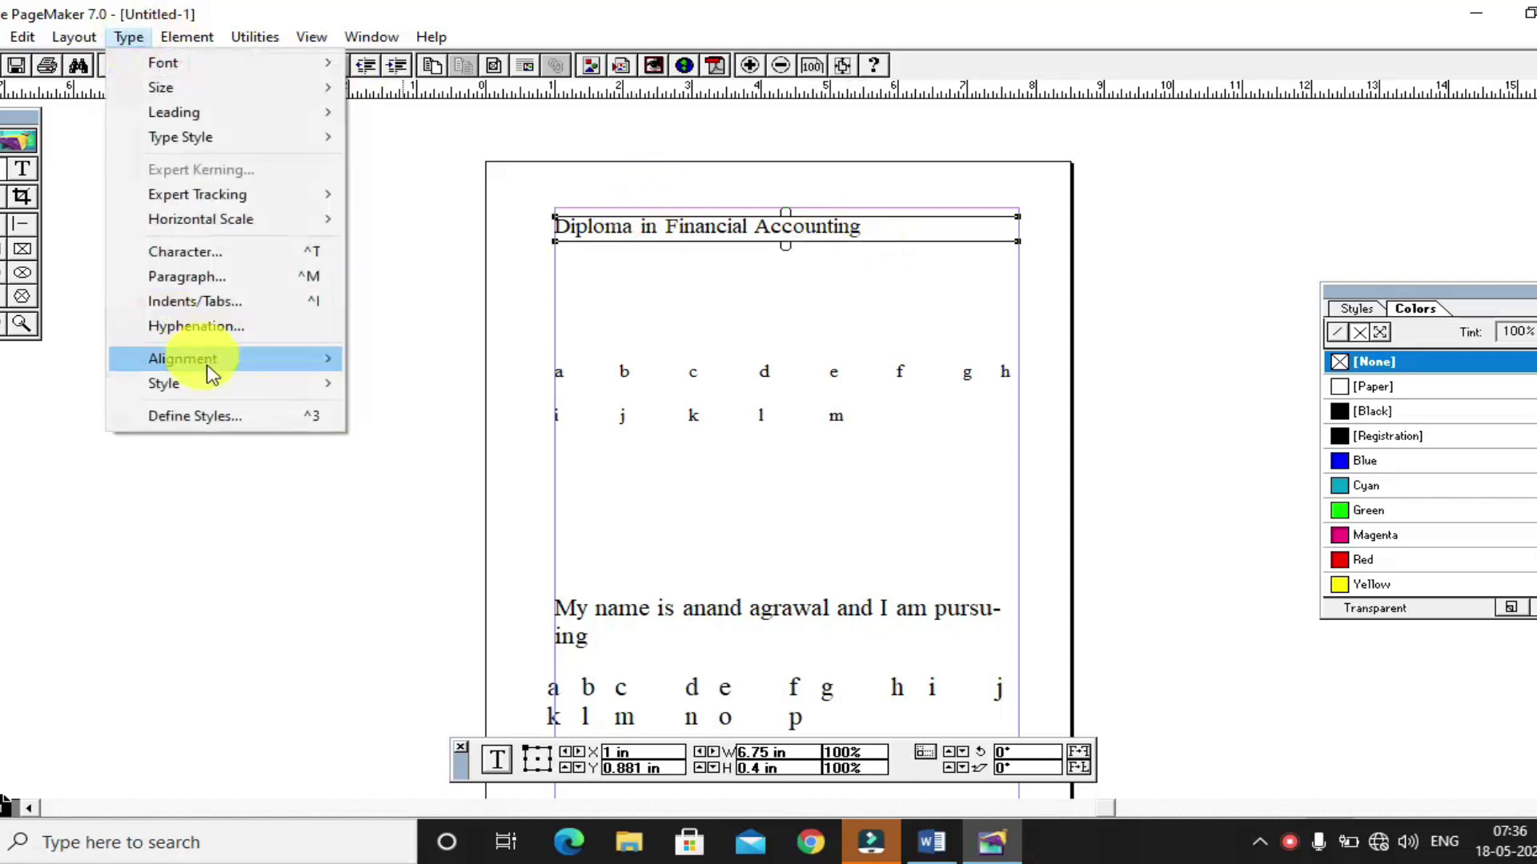
pyautogui.moveTo(209, 373)
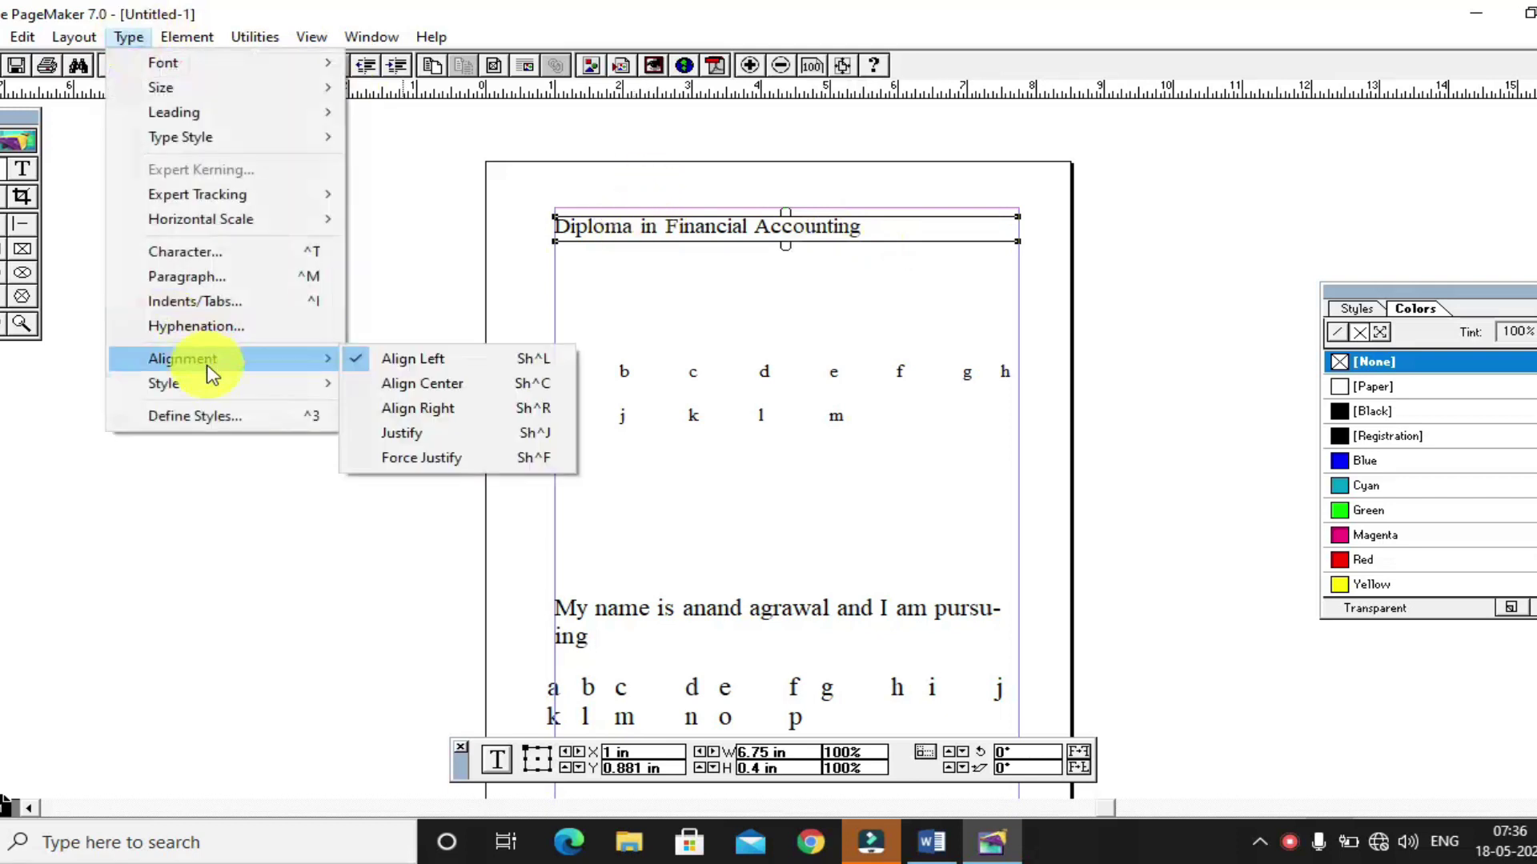
pyautogui.click(387, 383)
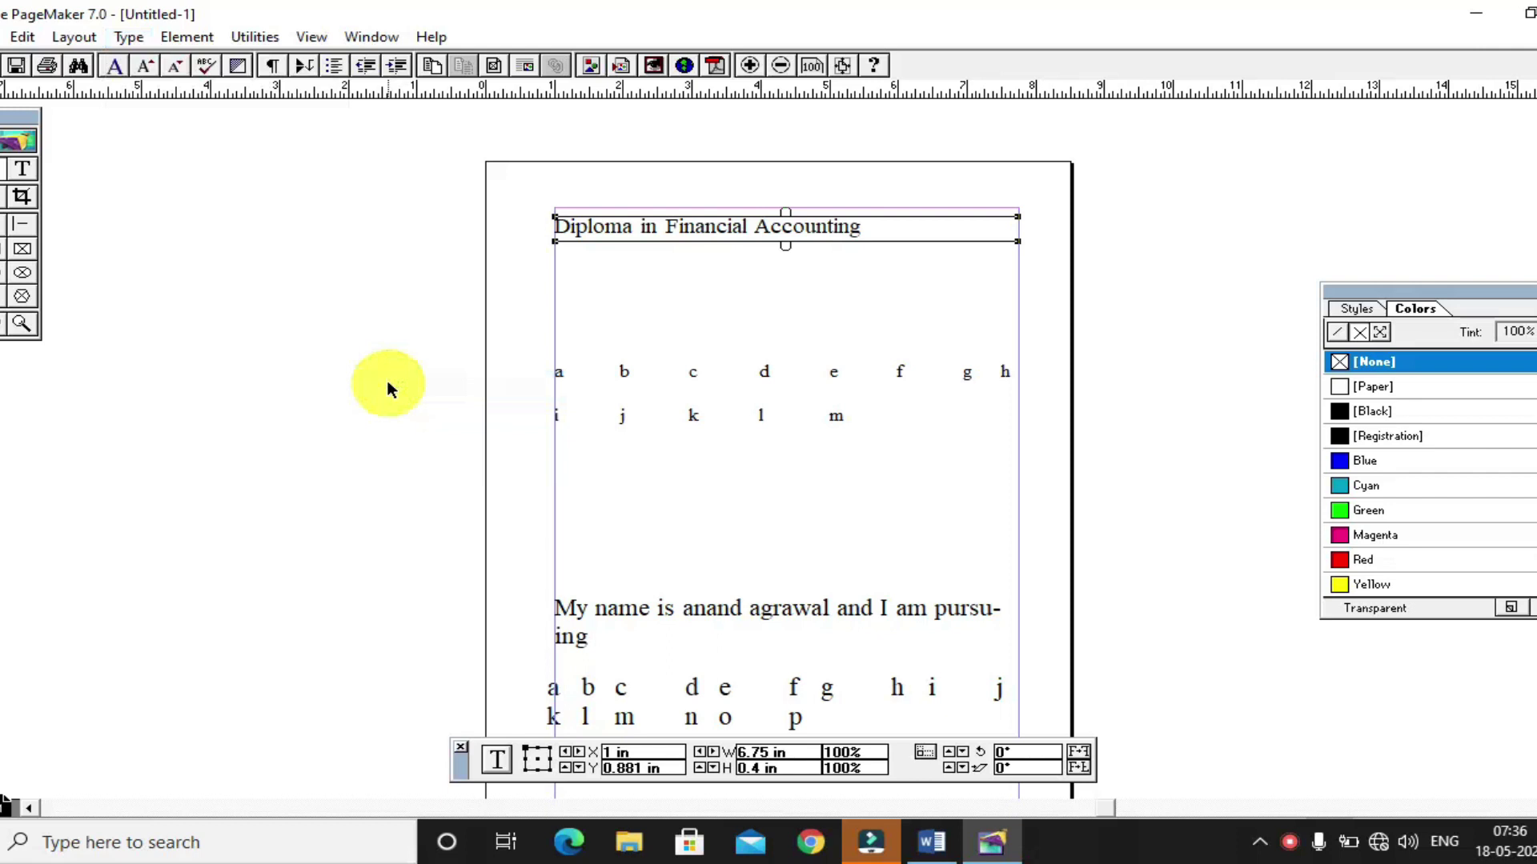
# Step: Select the heading's text and centre it with Align Center
pyautogui.click(21, 170)
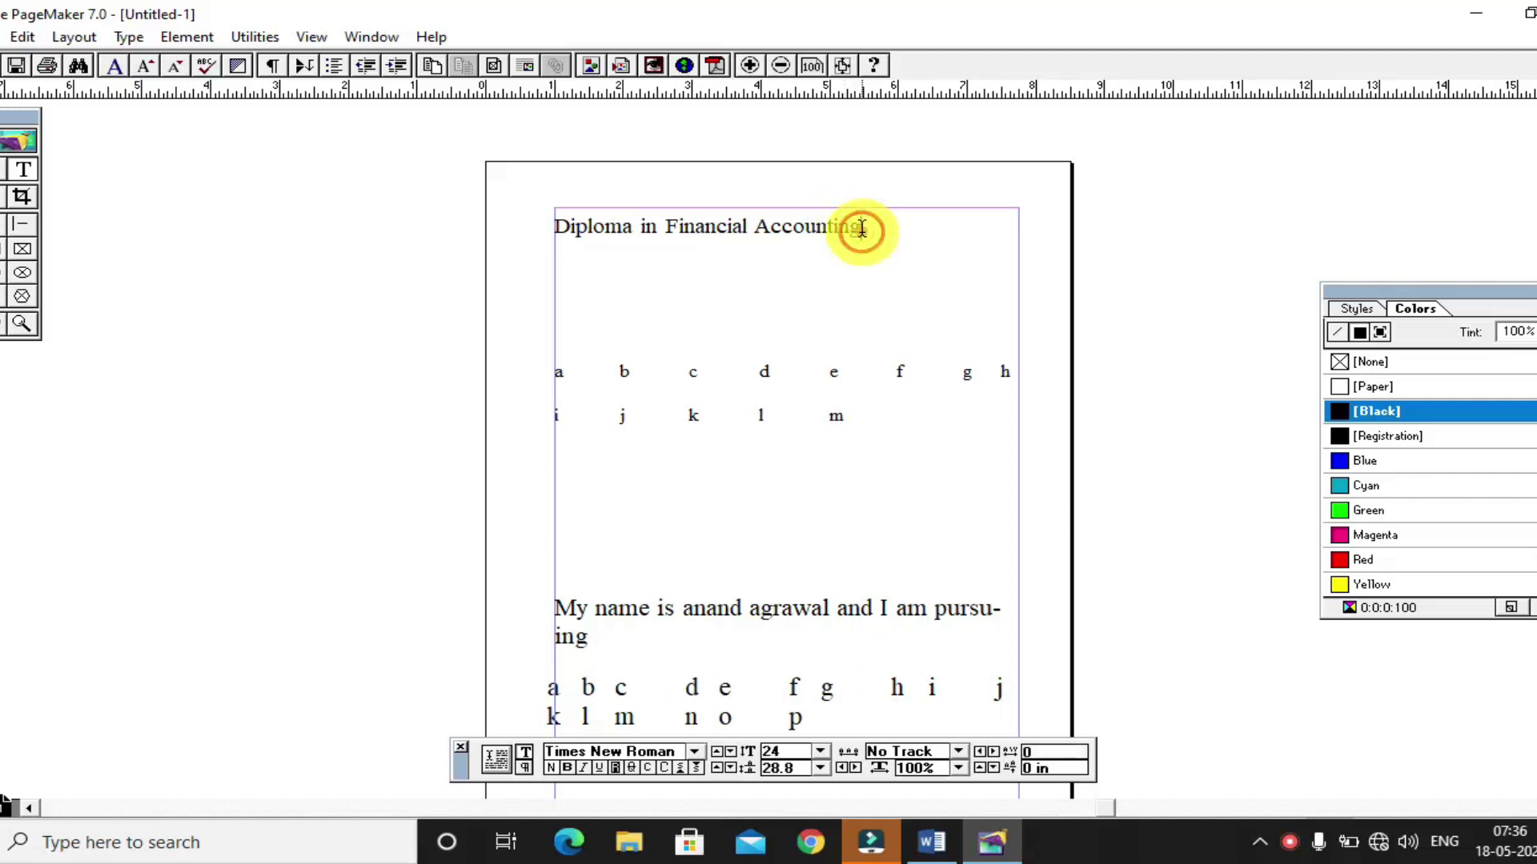
pyautogui.tripleClick(706, 210)
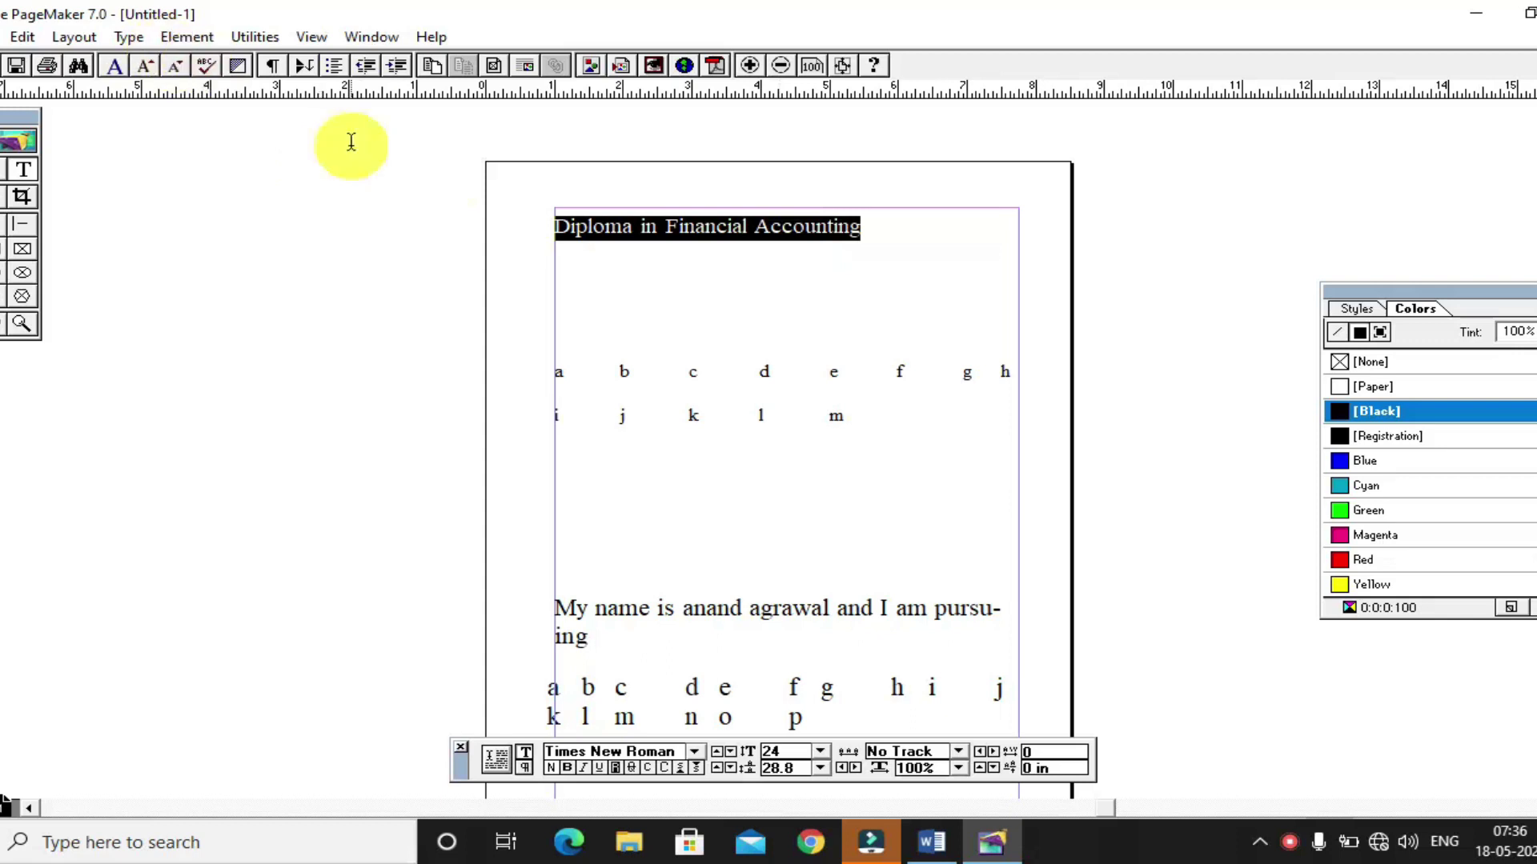
pyautogui.click(128, 37)
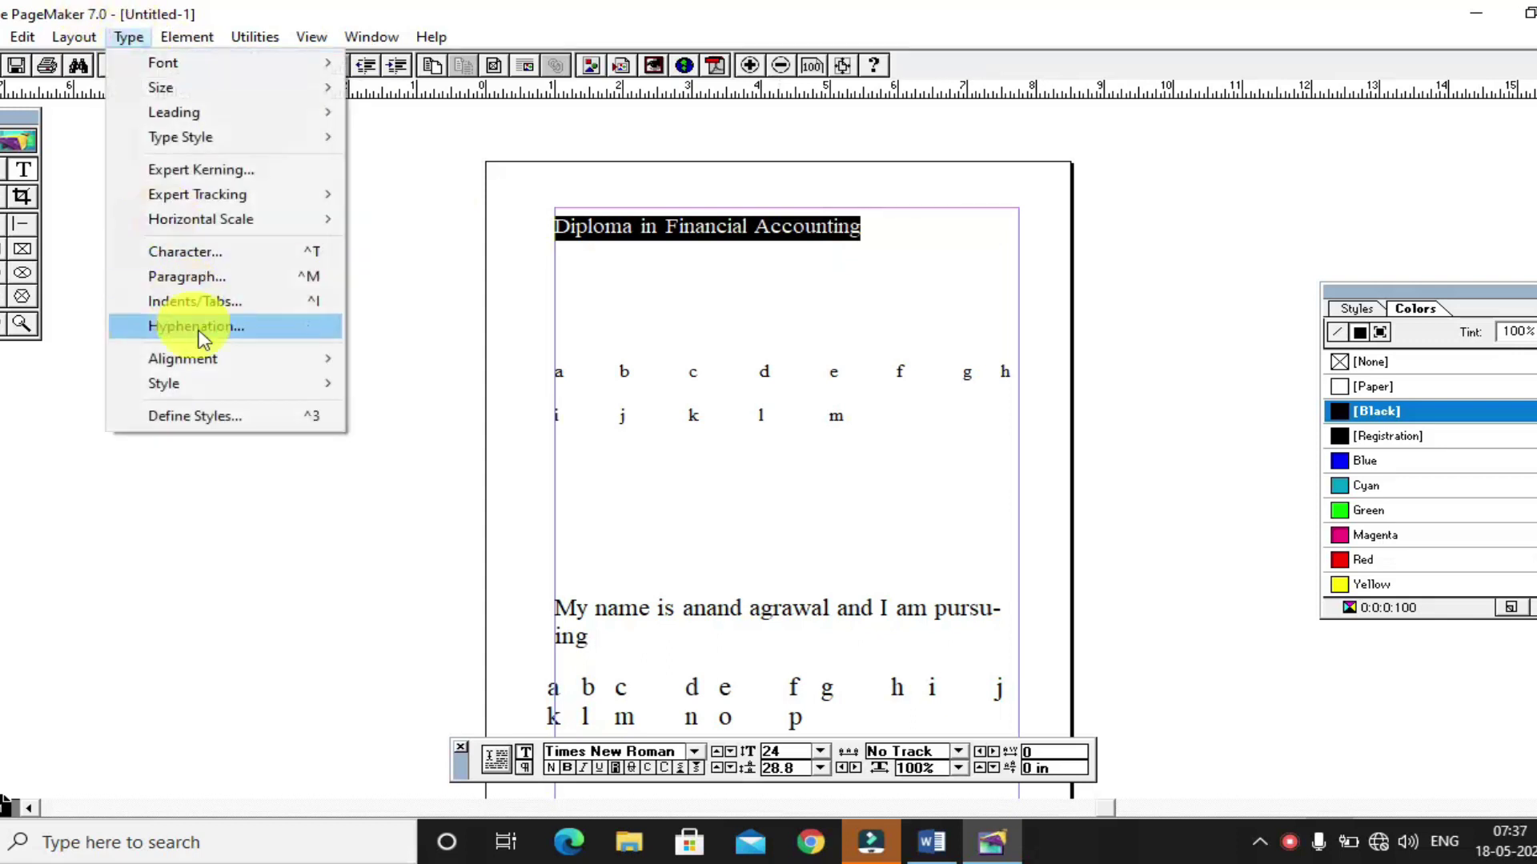
pyautogui.moveTo(316, 359)
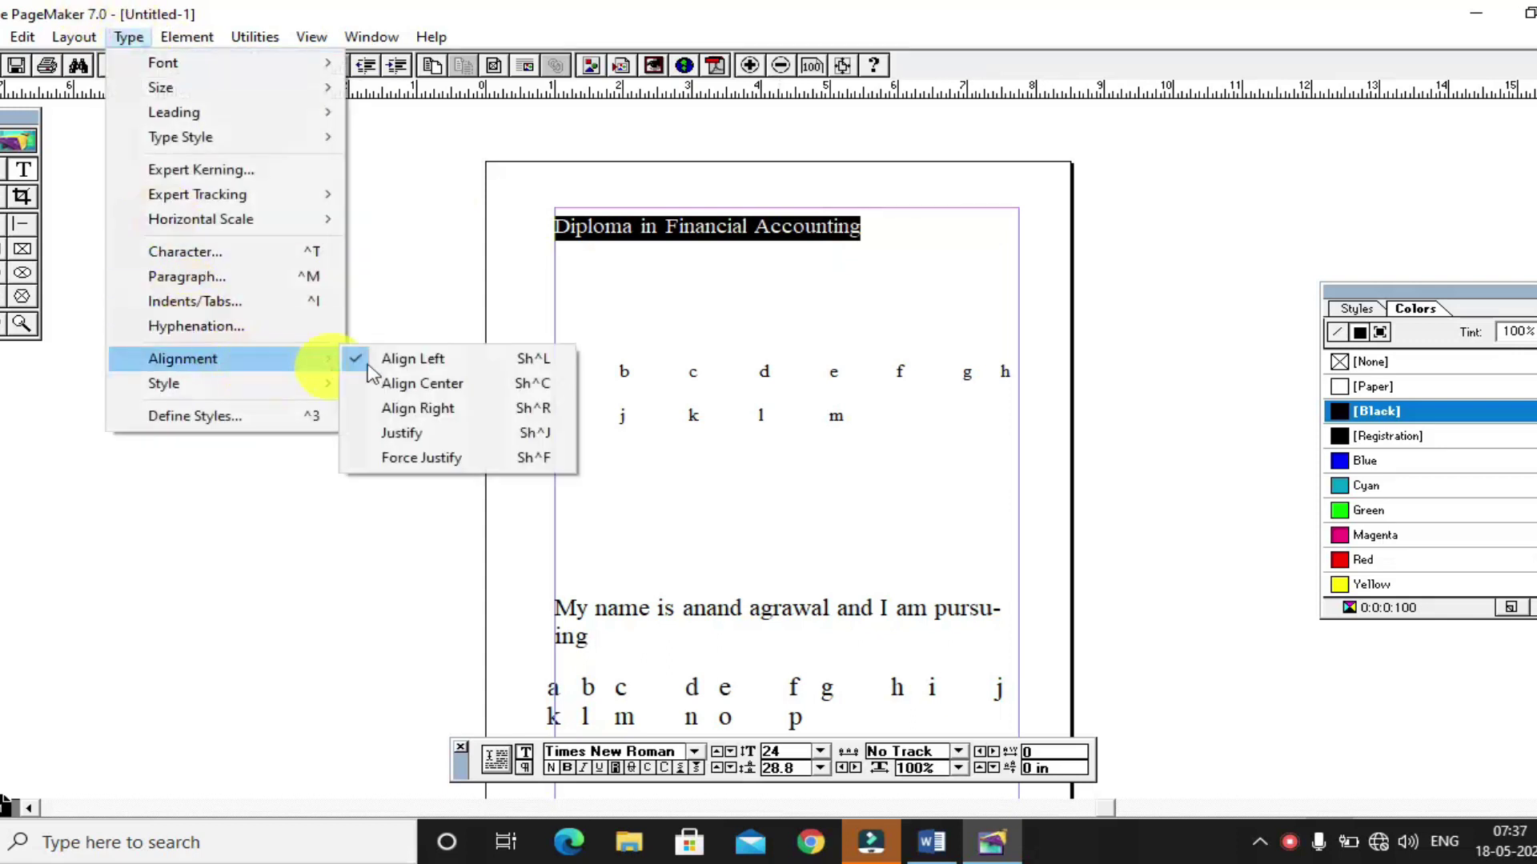
pyautogui.click(408, 381)
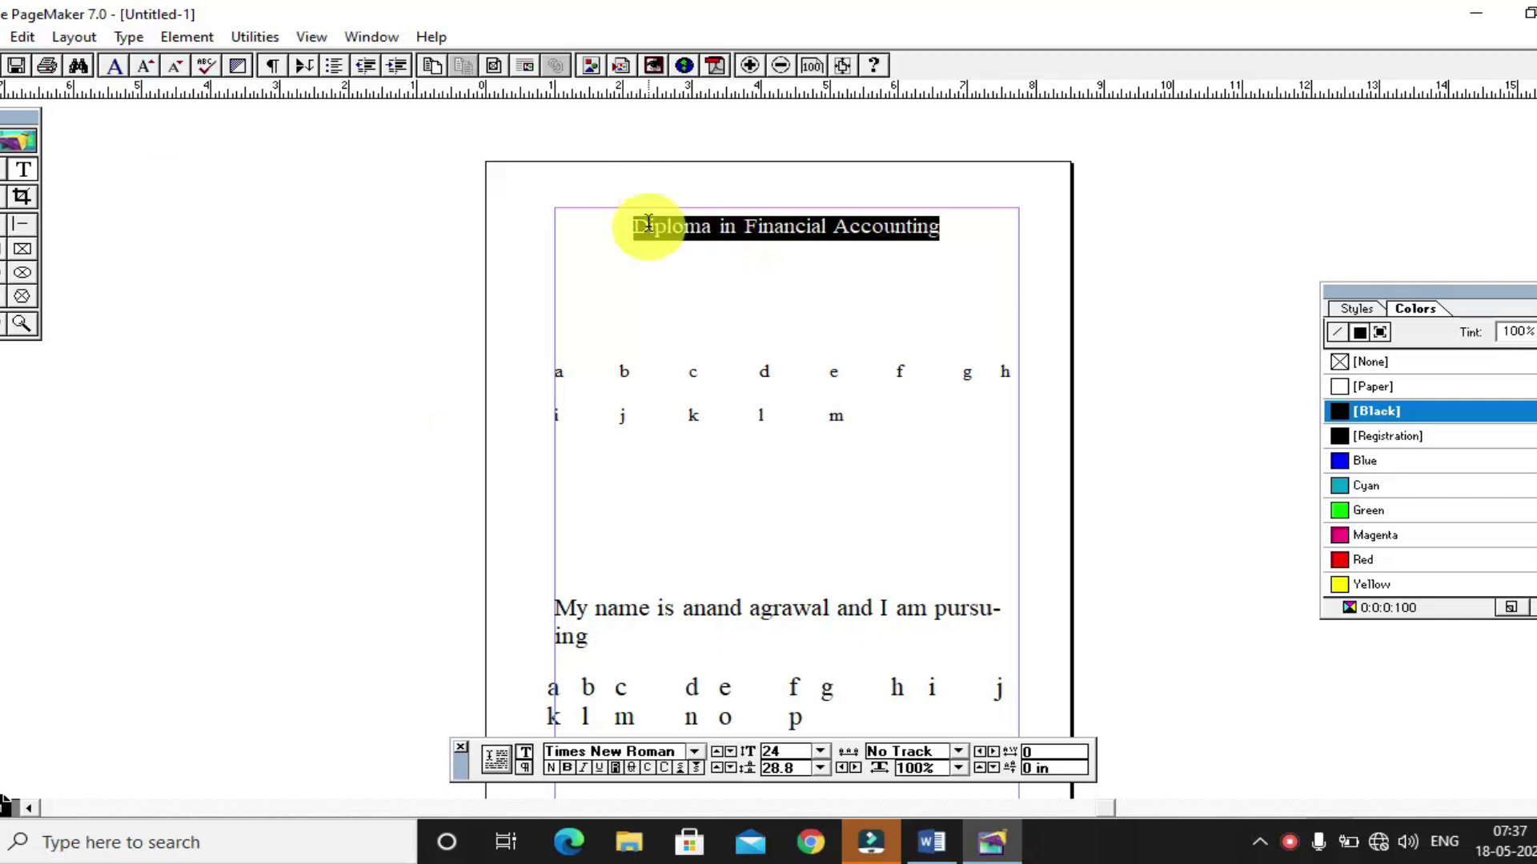
# Step: Set the heading to Align Left and select its text block as an object
pyautogui.click(128, 37)
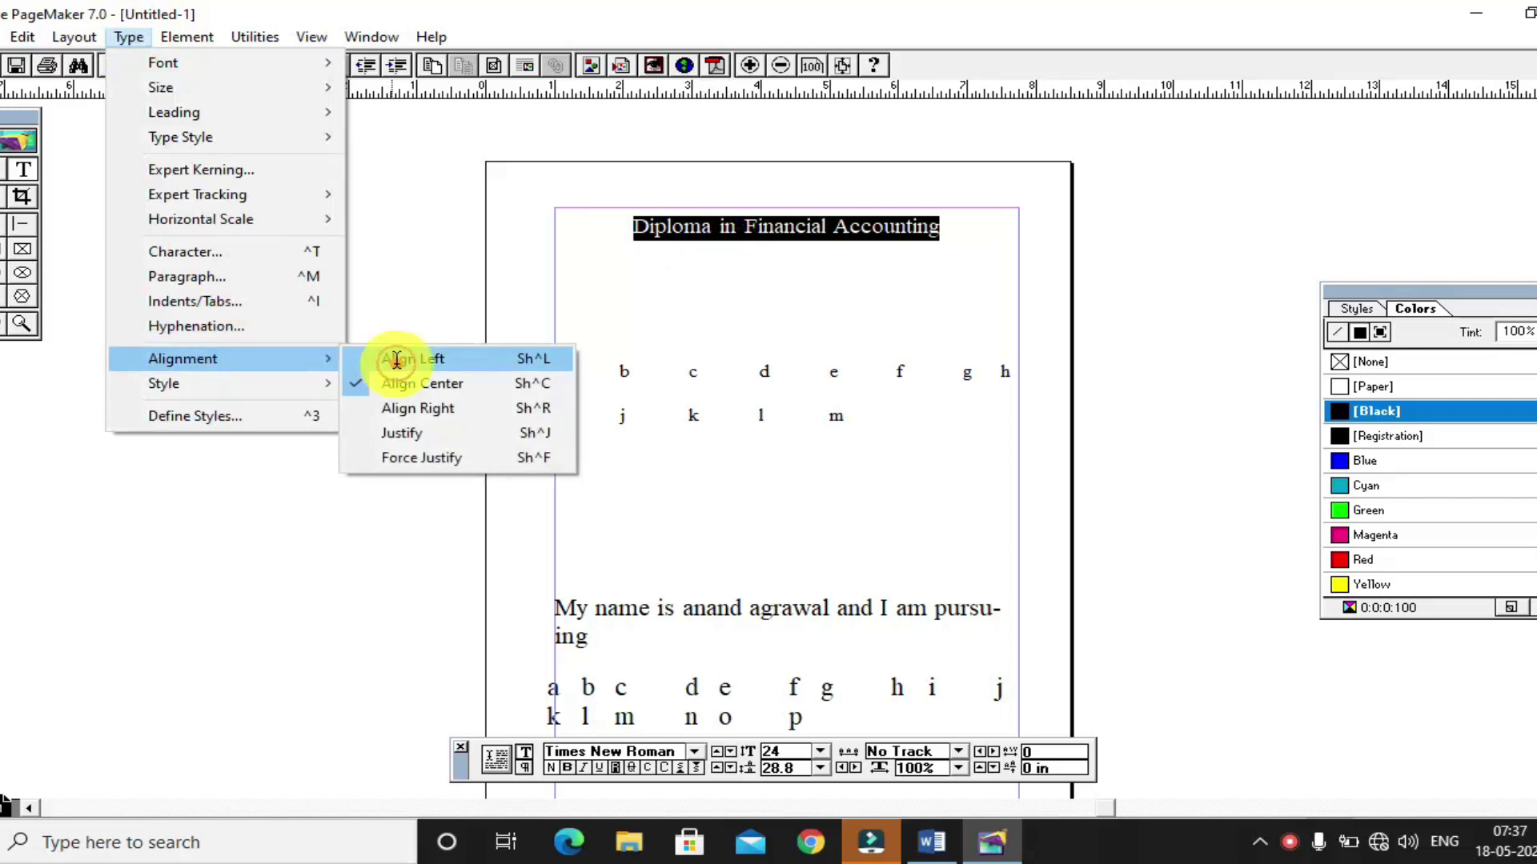
pyautogui.click(395, 358)
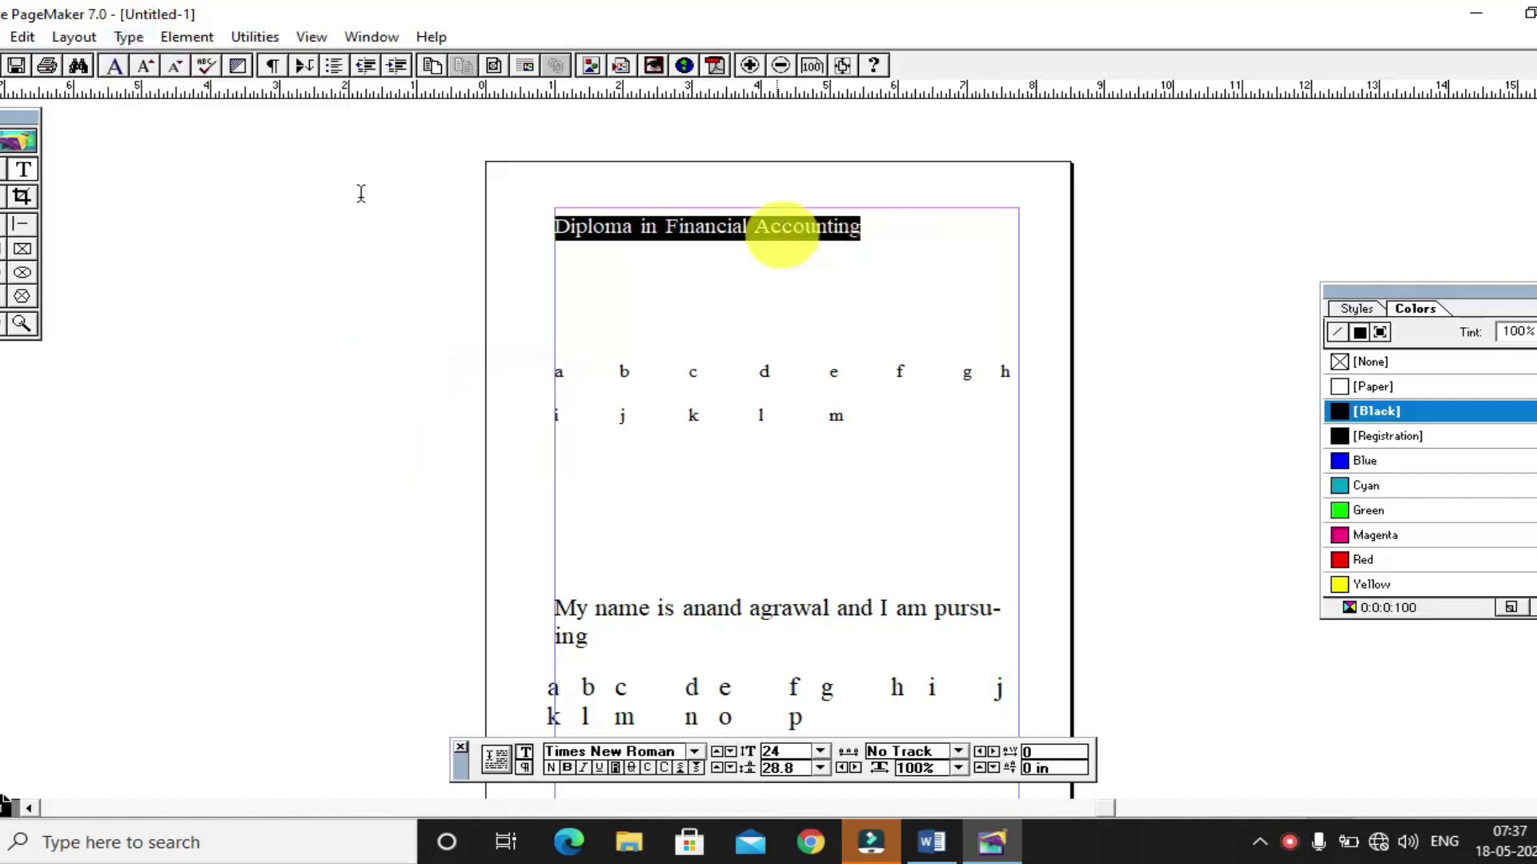
pyautogui.click(7, 169)
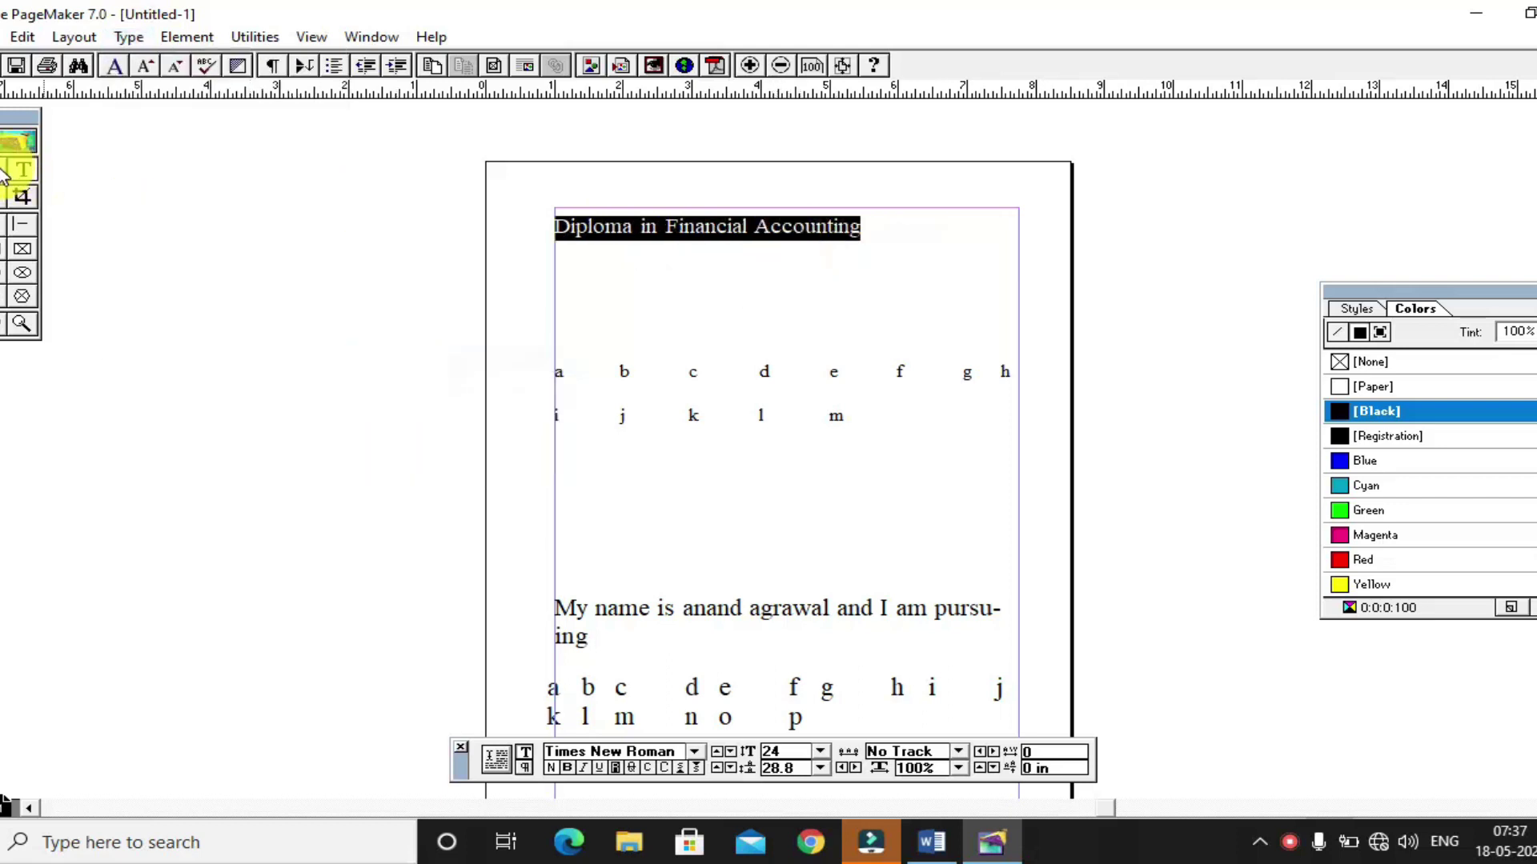
pyautogui.click(703, 230)
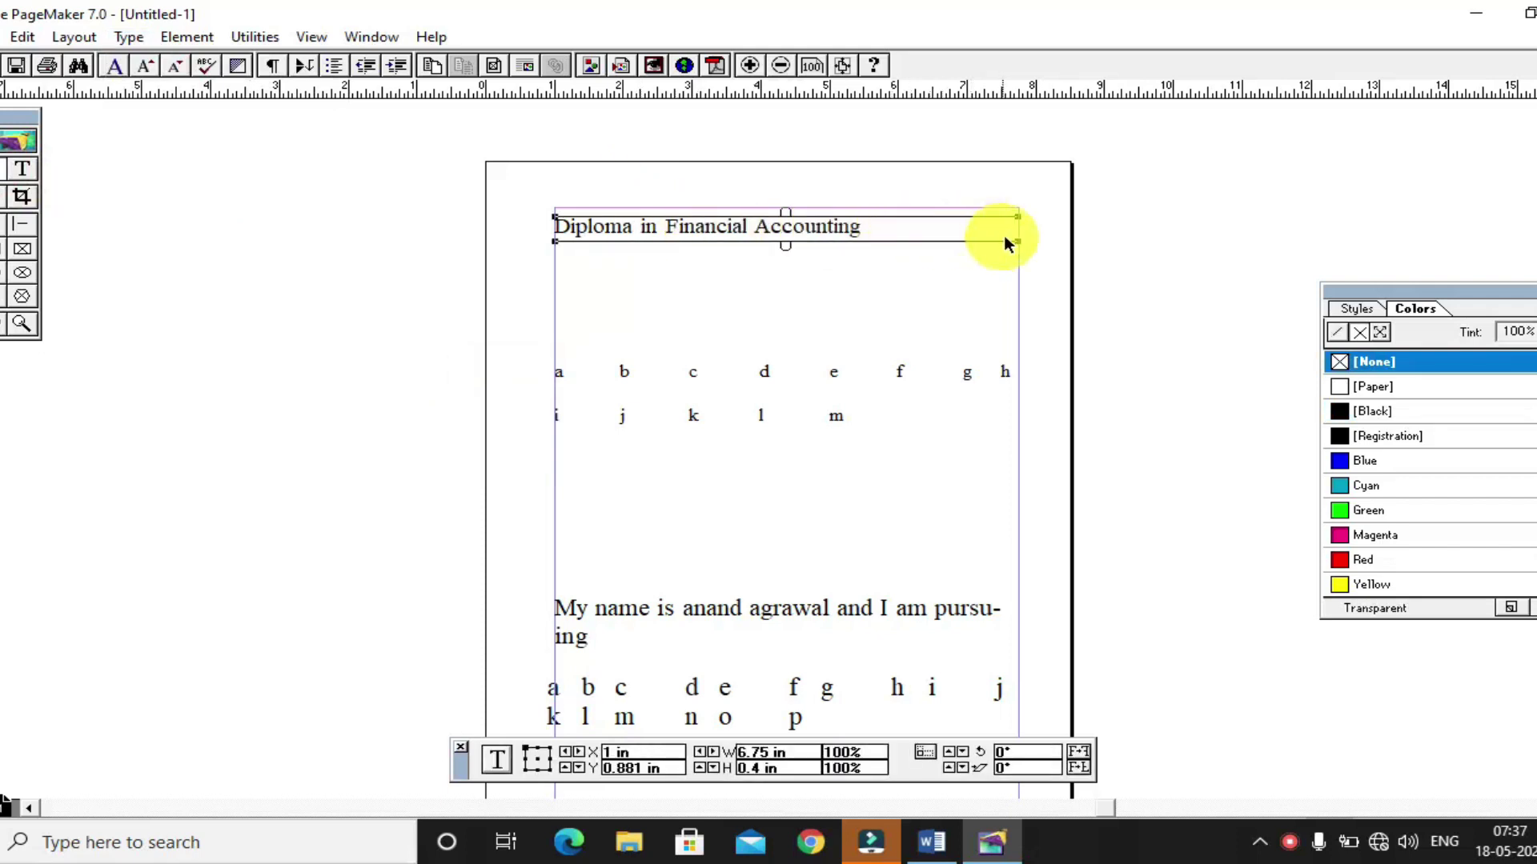
# Step: Narrow the "Diploma in Financial Accounting" text block to about 4.67 in wide and set its text to Align Center
pyautogui.moveTo(1016, 240); pyautogui.dragTo(874, 241)
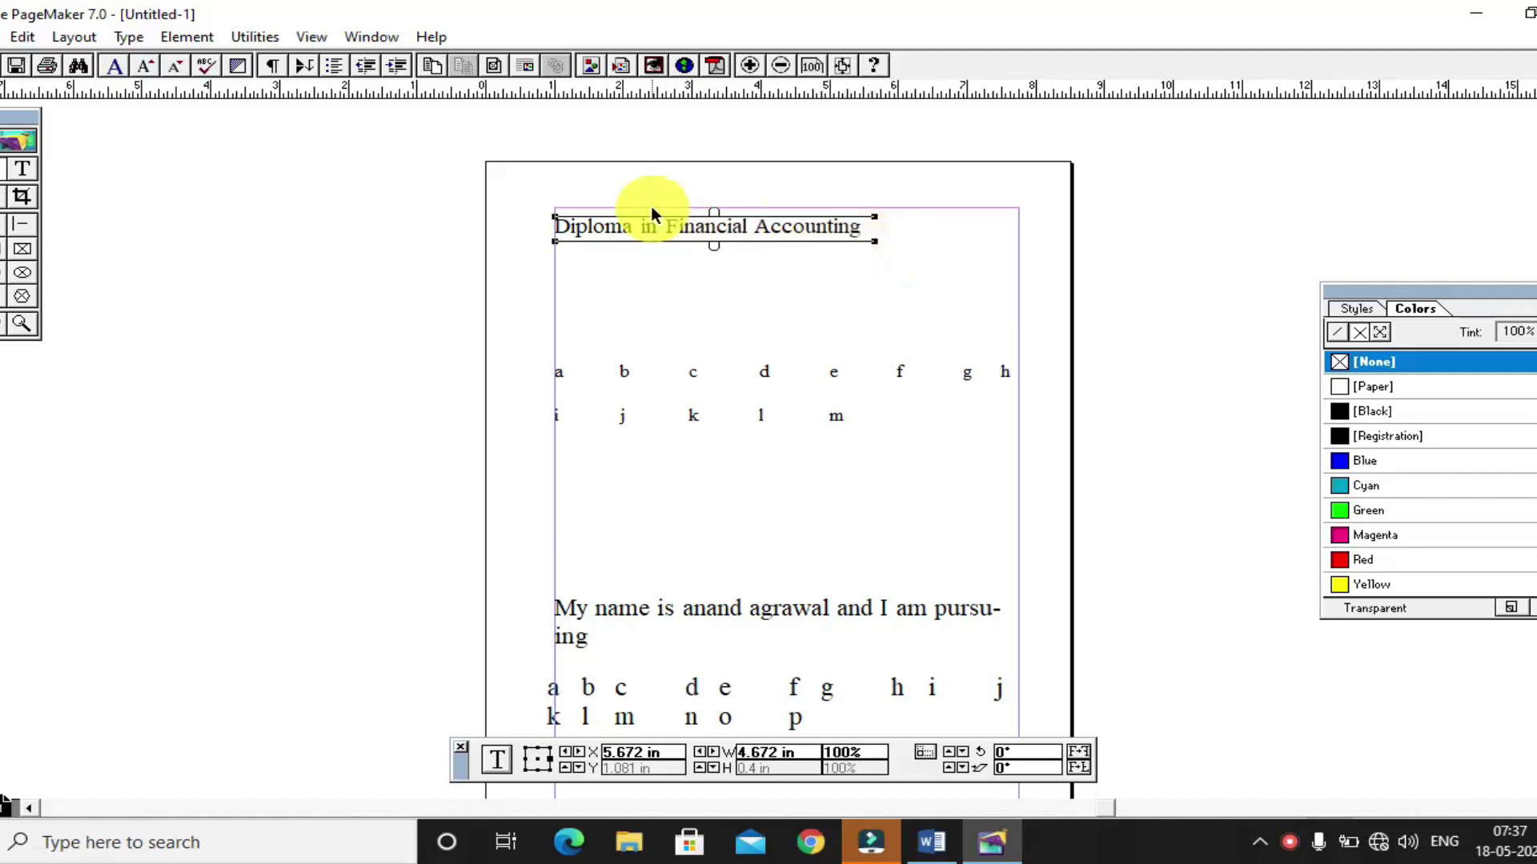
pyautogui.click(24, 175)
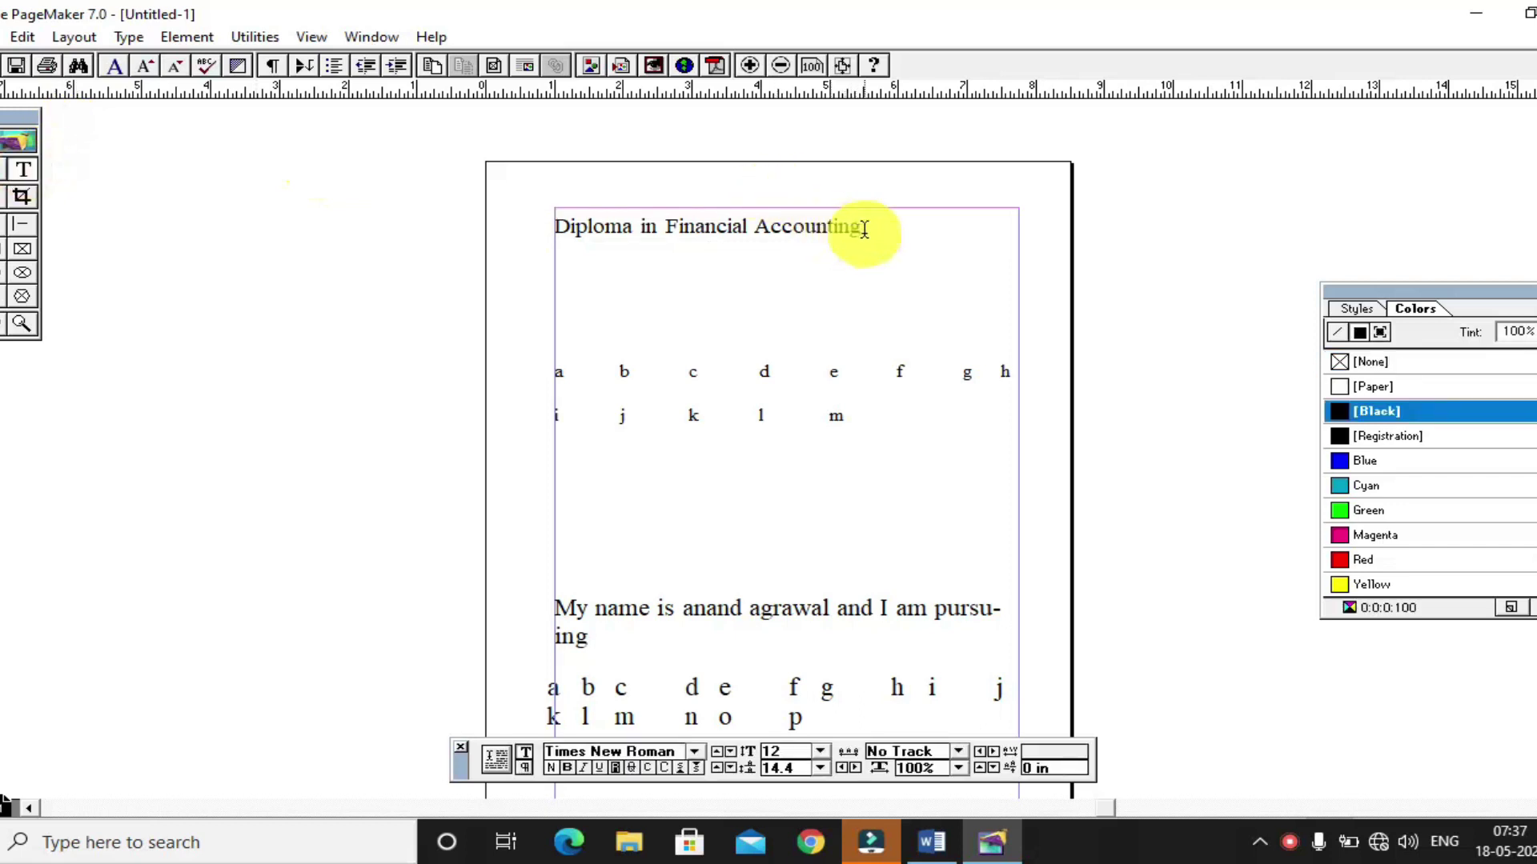
pyautogui.moveTo(865, 230); pyautogui.dragTo(696, 200)
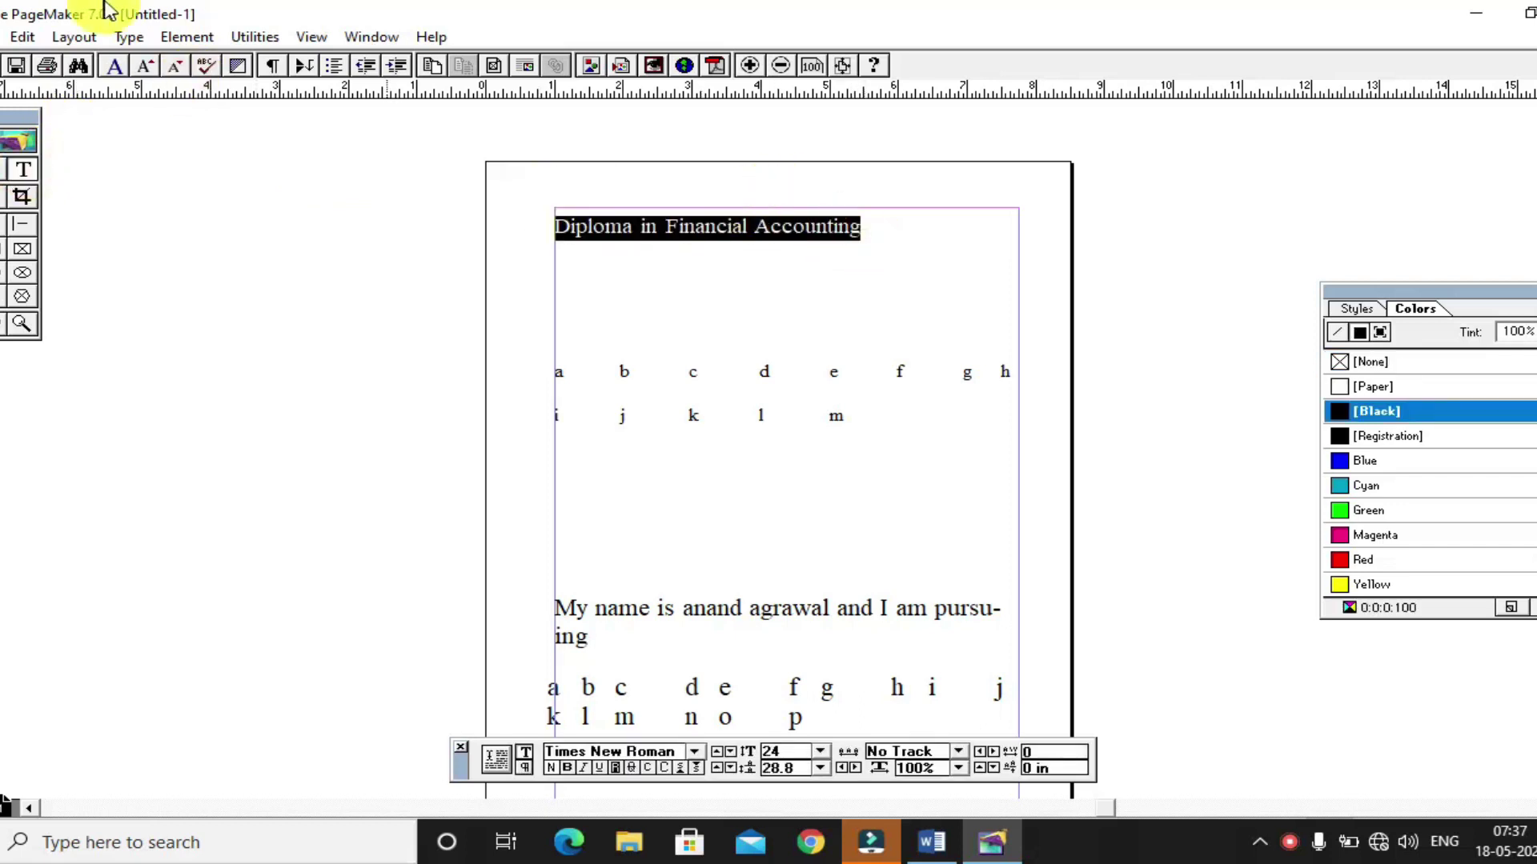
pyautogui.click(128, 37)
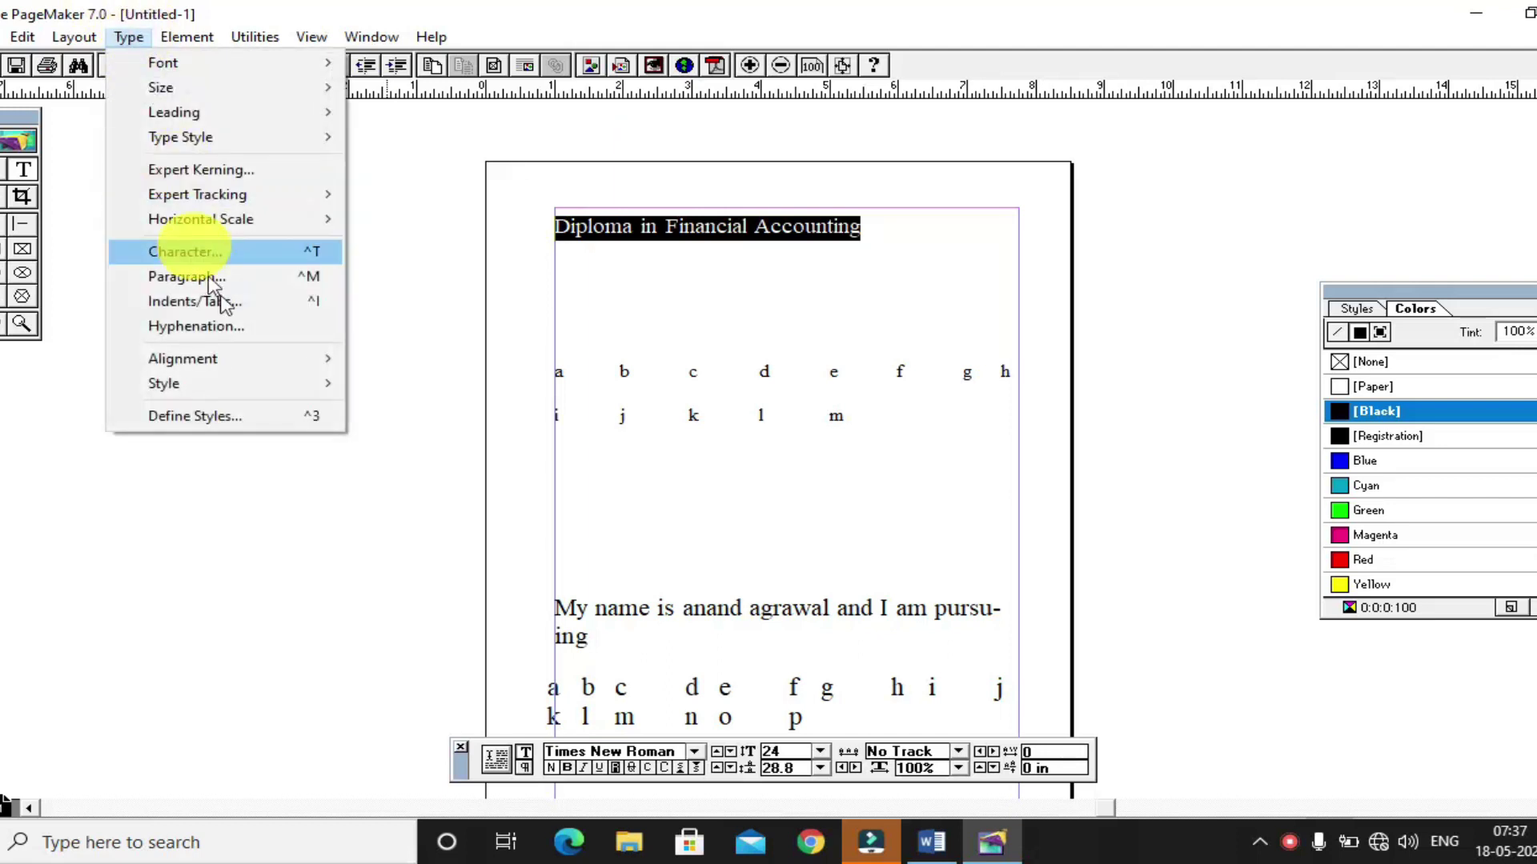
pyautogui.moveTo(266, 357)
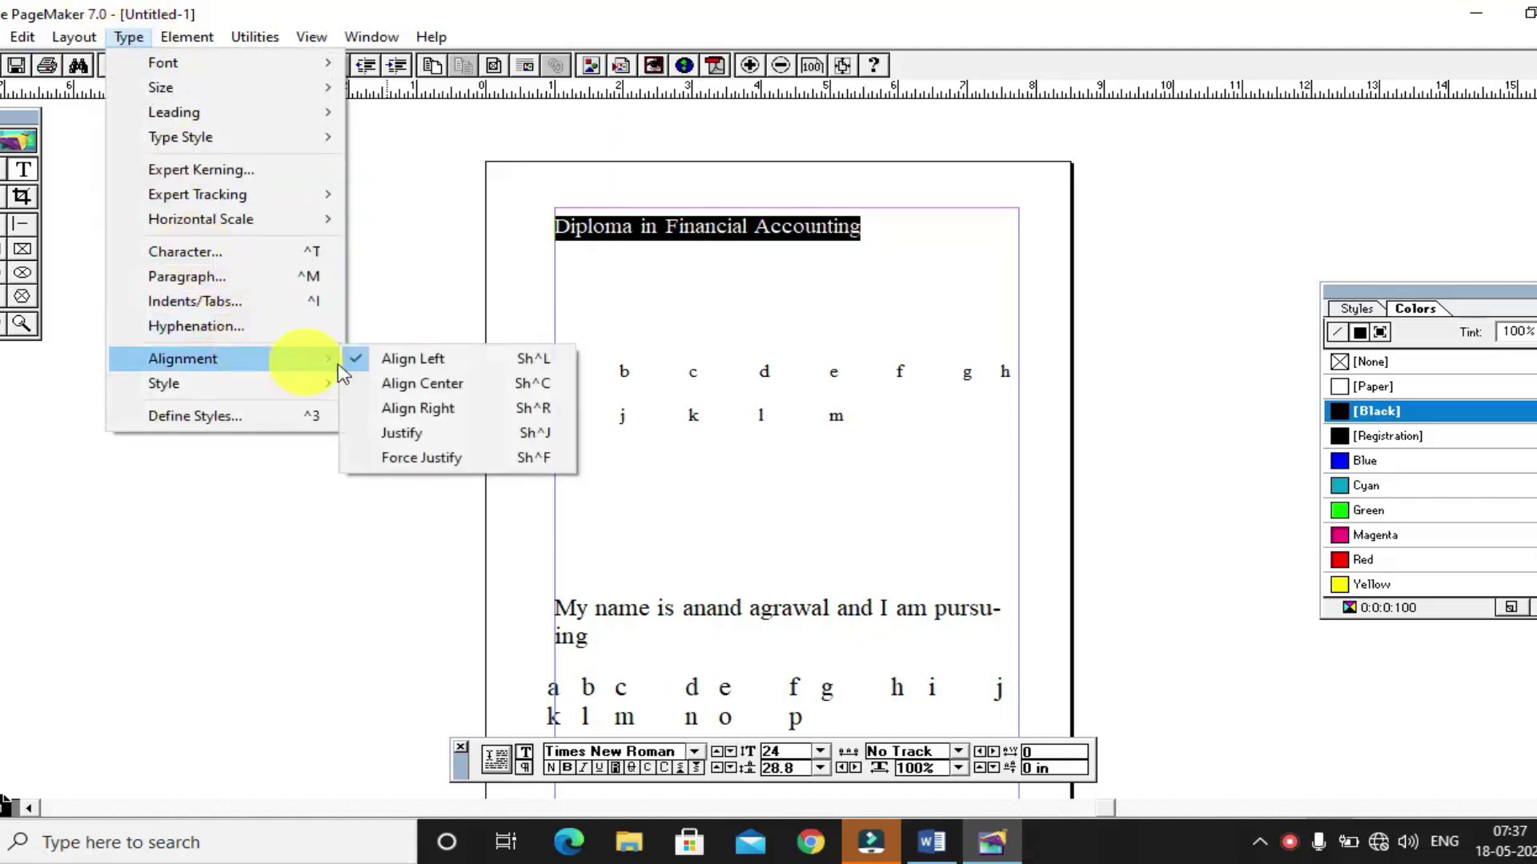
pyautogui.click(407, 386)
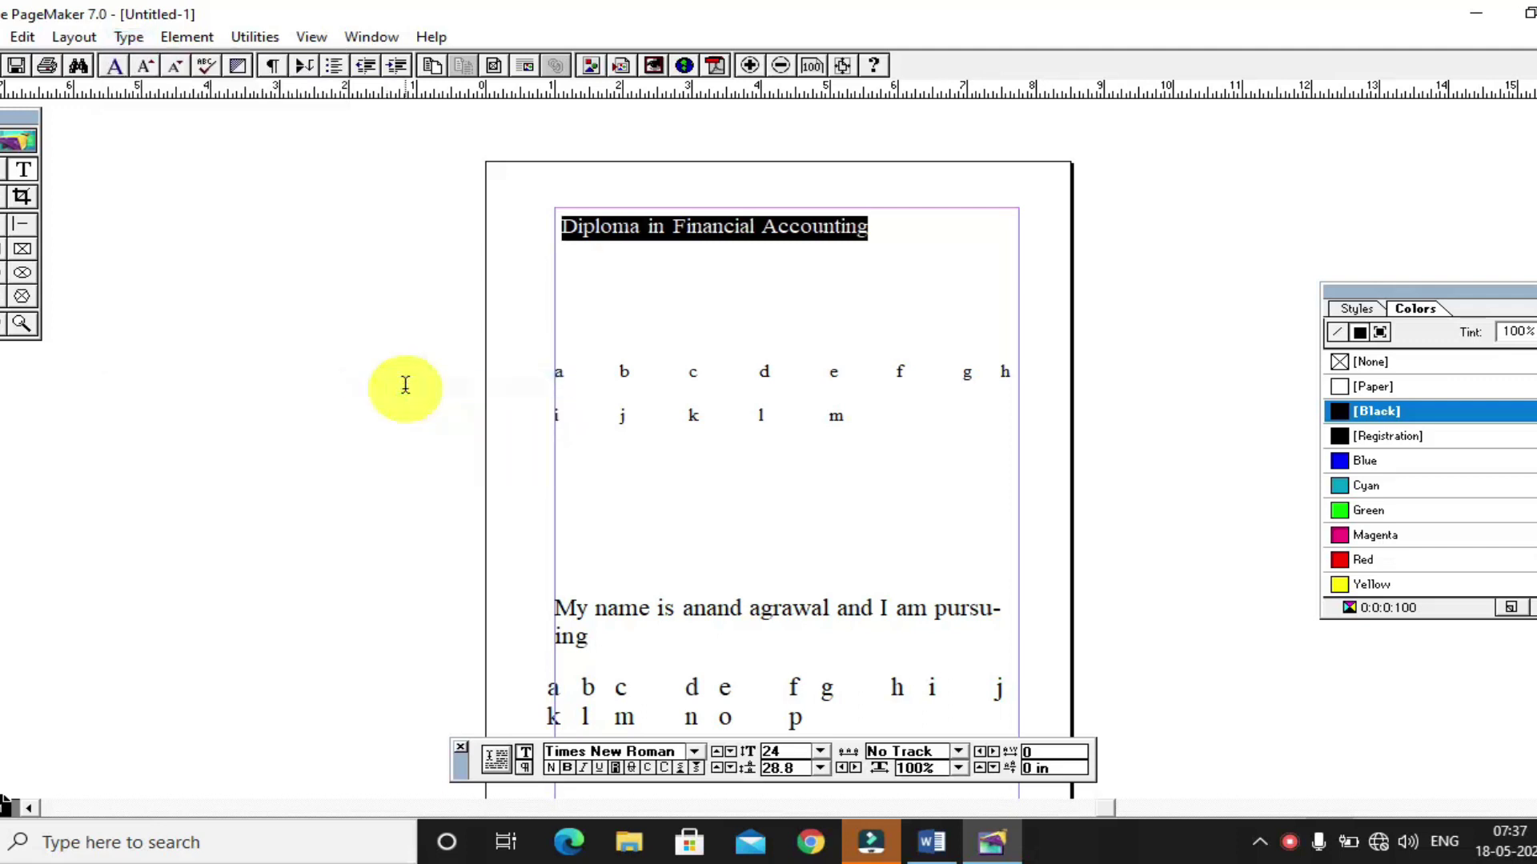
# Step: Widen the centred heading's text block to 6.75 in so that it spans the full width between the margins
pyautogui.click(3, 188)
pyautogui.click(637, 229)
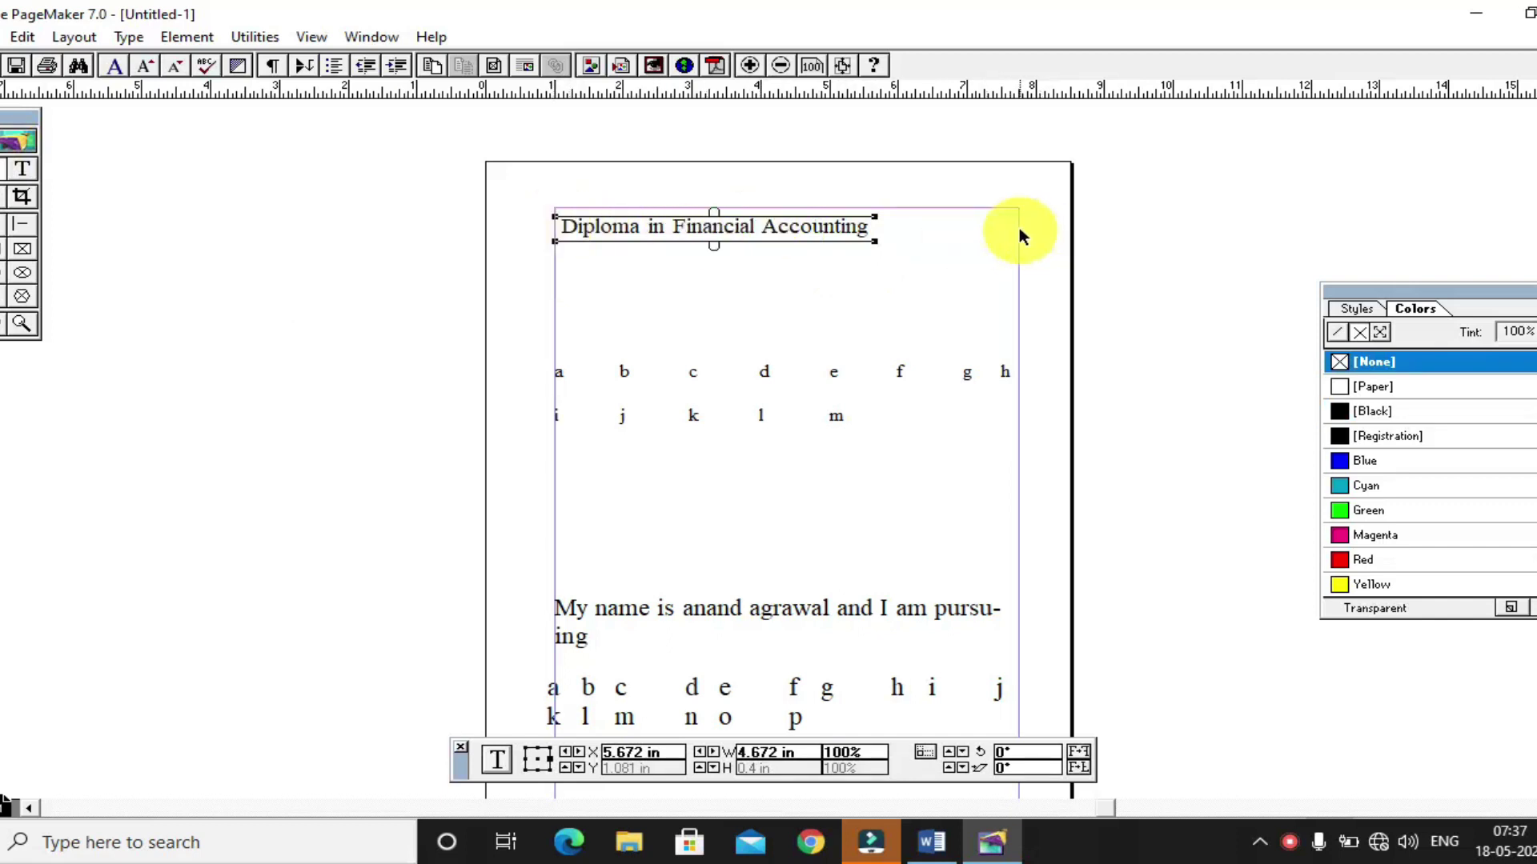
pyautogui.moveTo(874, 241); pyautogui.dragTo(1018, 241)
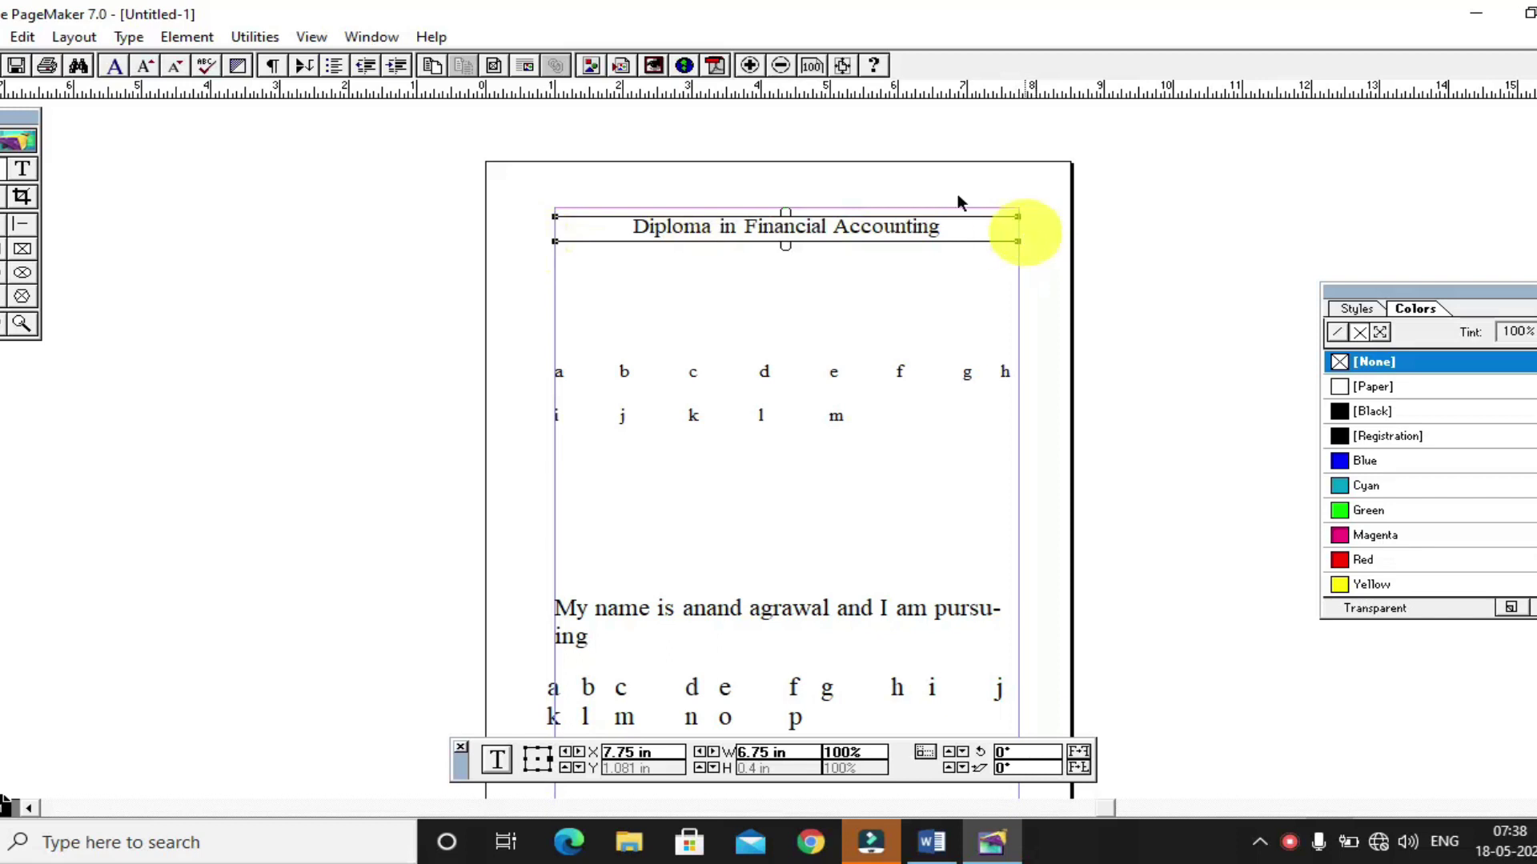
# Step: Draw a small text block below the heading, about 1.45 in wide, and enter "APEX" in it
pyautogui.click(22, 169)
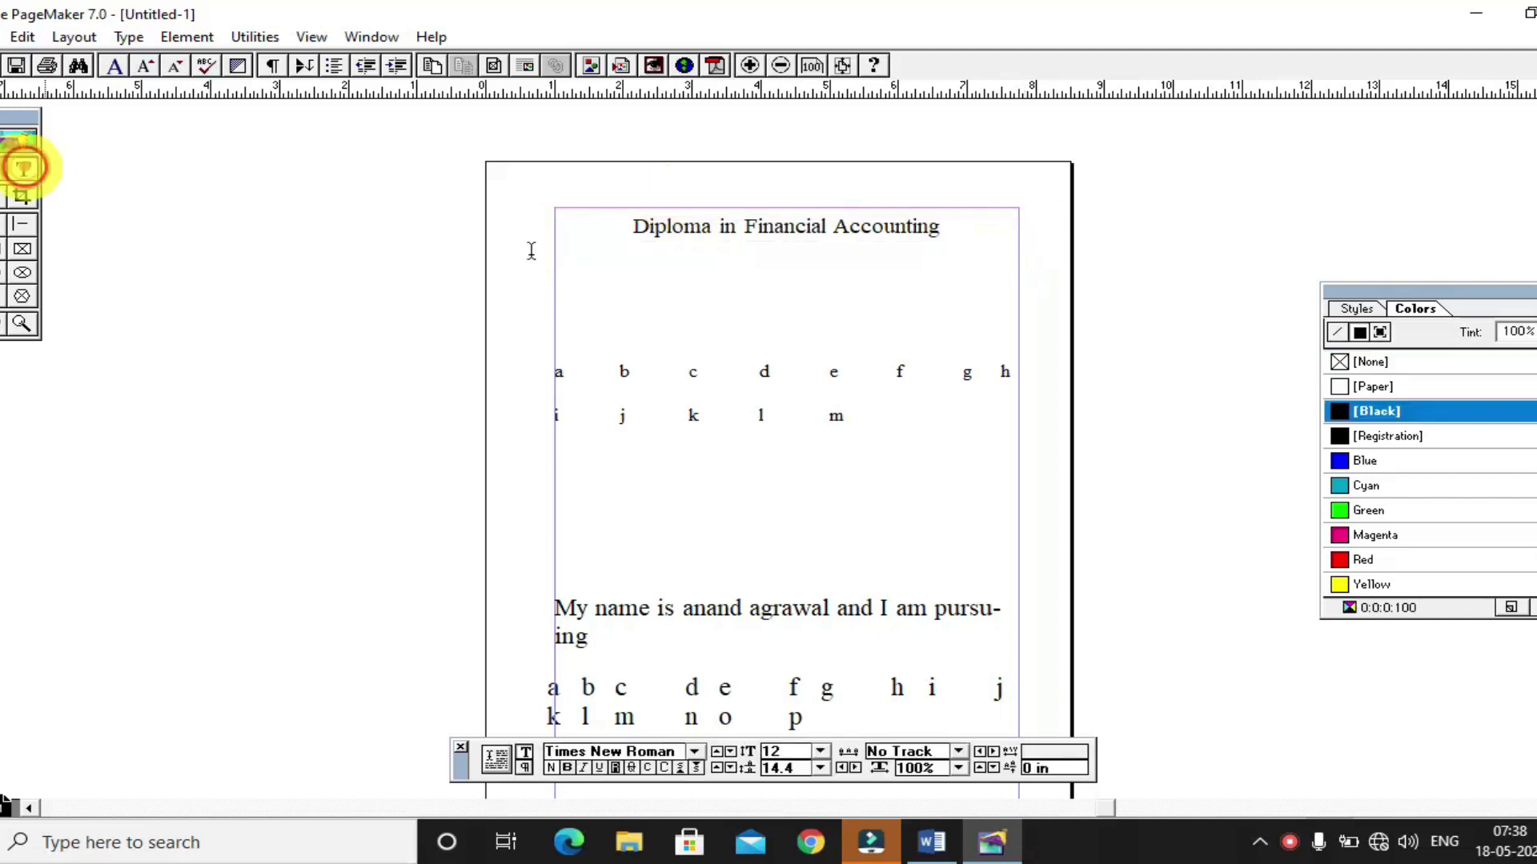
pyautogui.moveTo(558, 258); pyautogui.dragTo(657, 302)
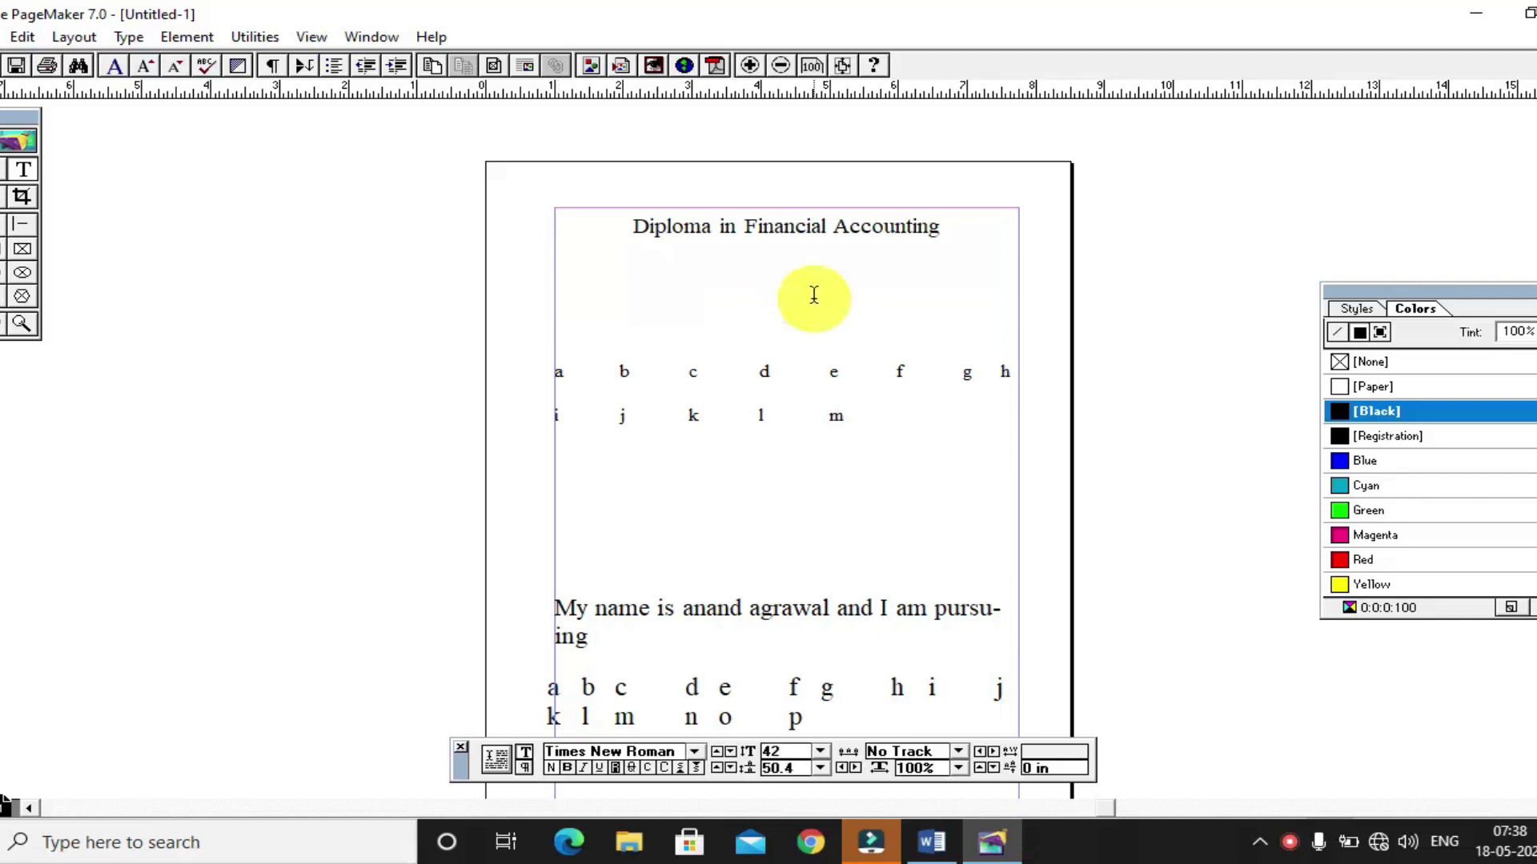
pyautogui.write('APEX')
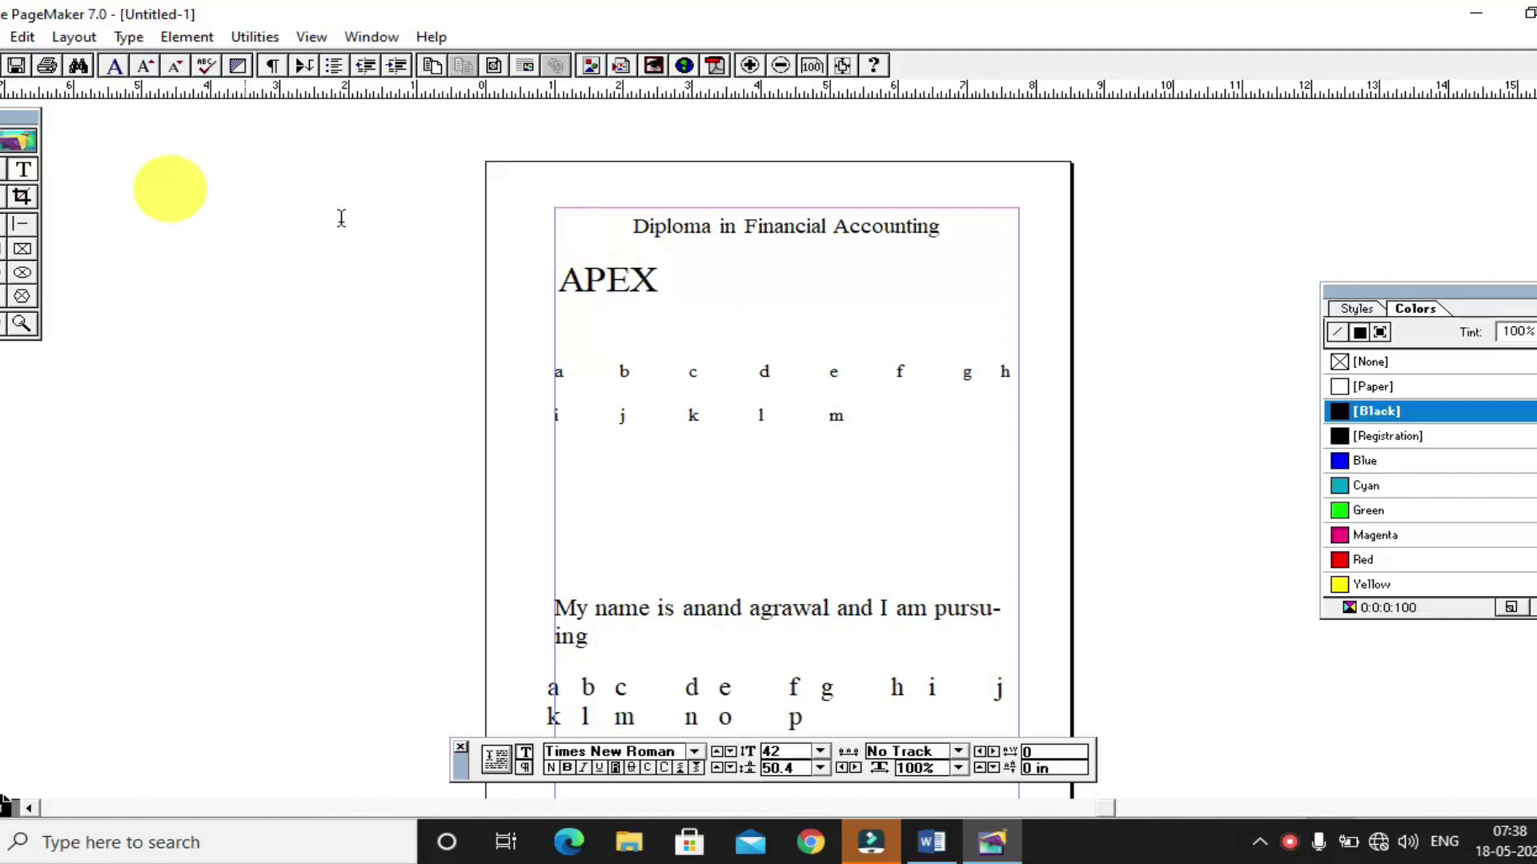
# Step: Select the word "APEX" and set its paragraph alignment to Align Right
pyautogui.moveTo(629, 278); pyautogui.dragTo(564, 276)
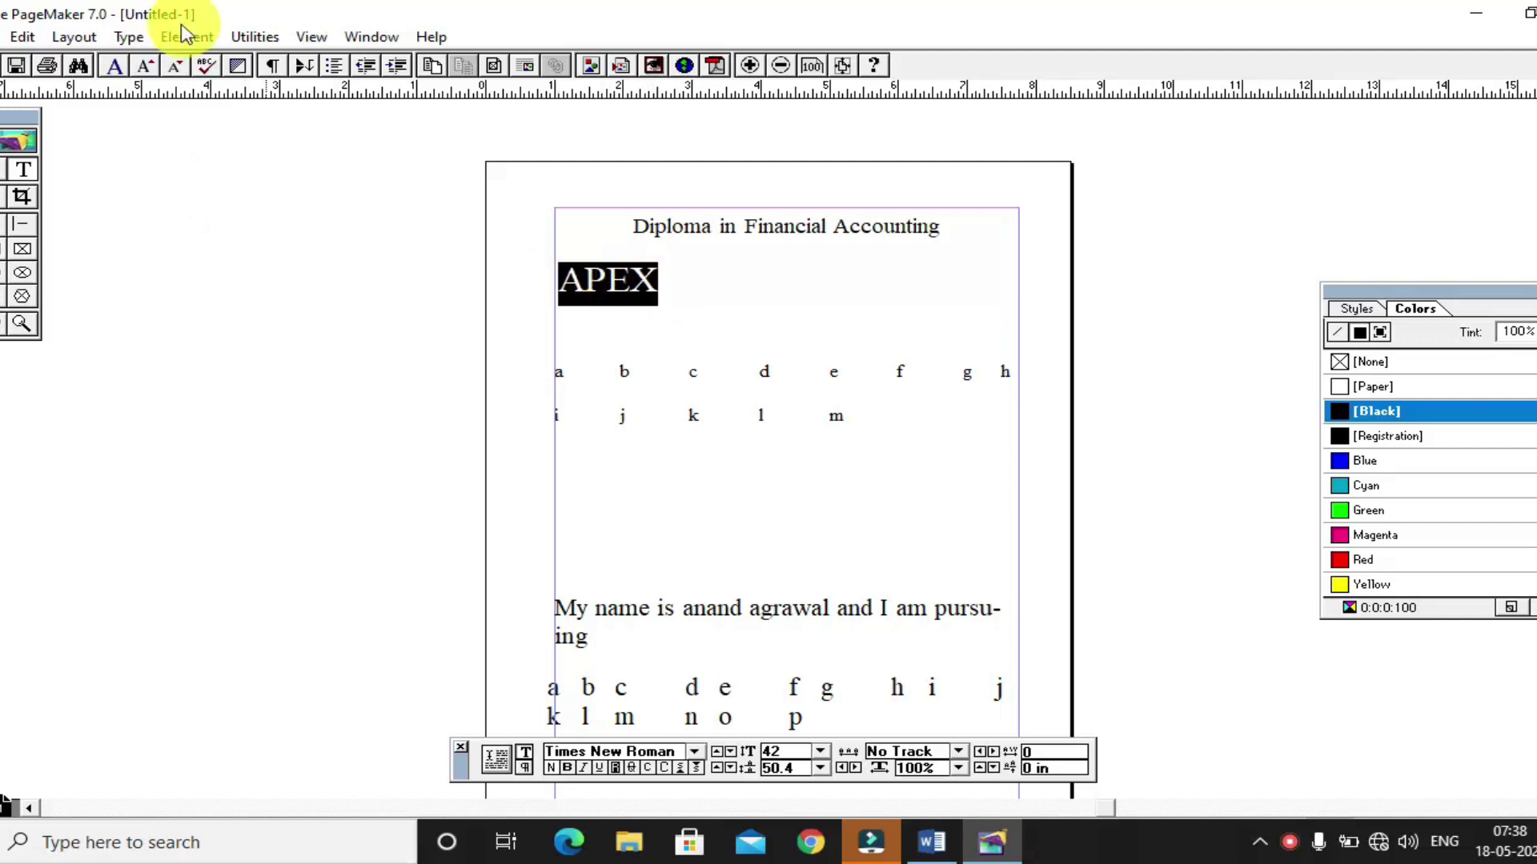
pyautogui.click(128, 36)
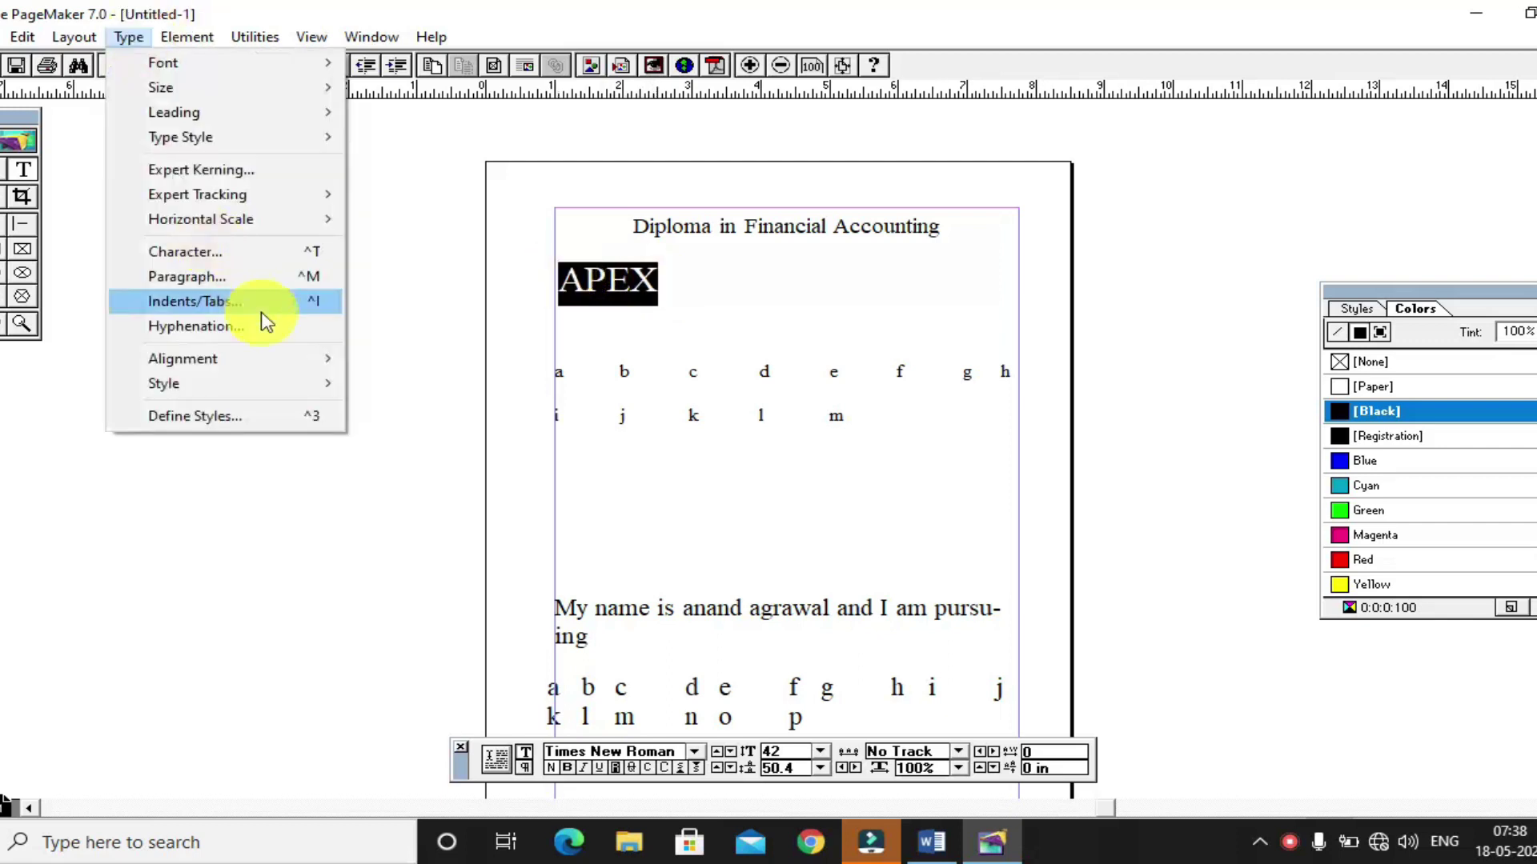
pyautogui.moveTo(352, 360)
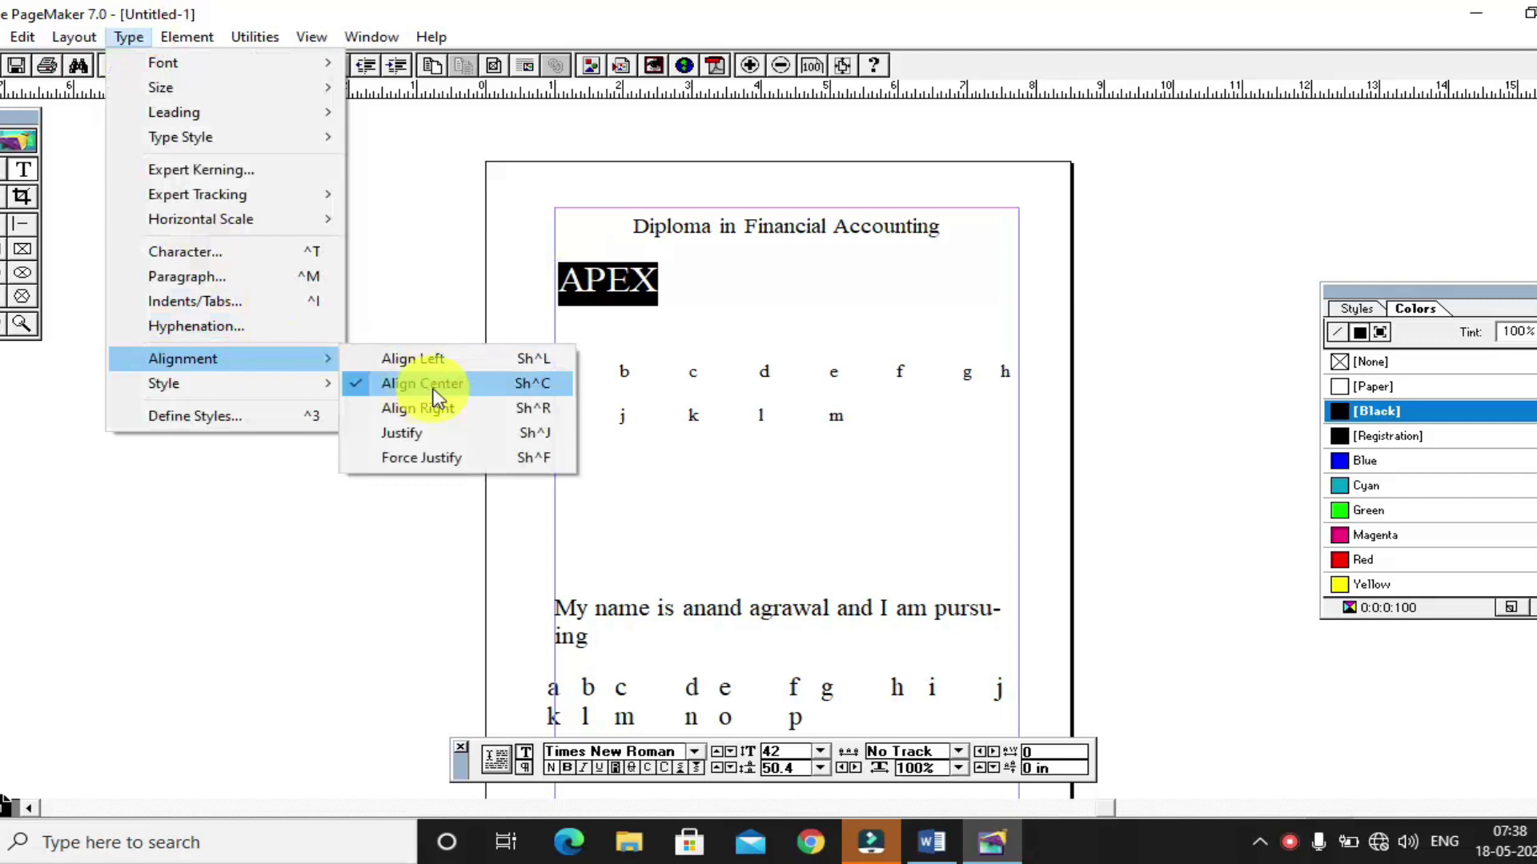
pyautogui.click(436, 413)
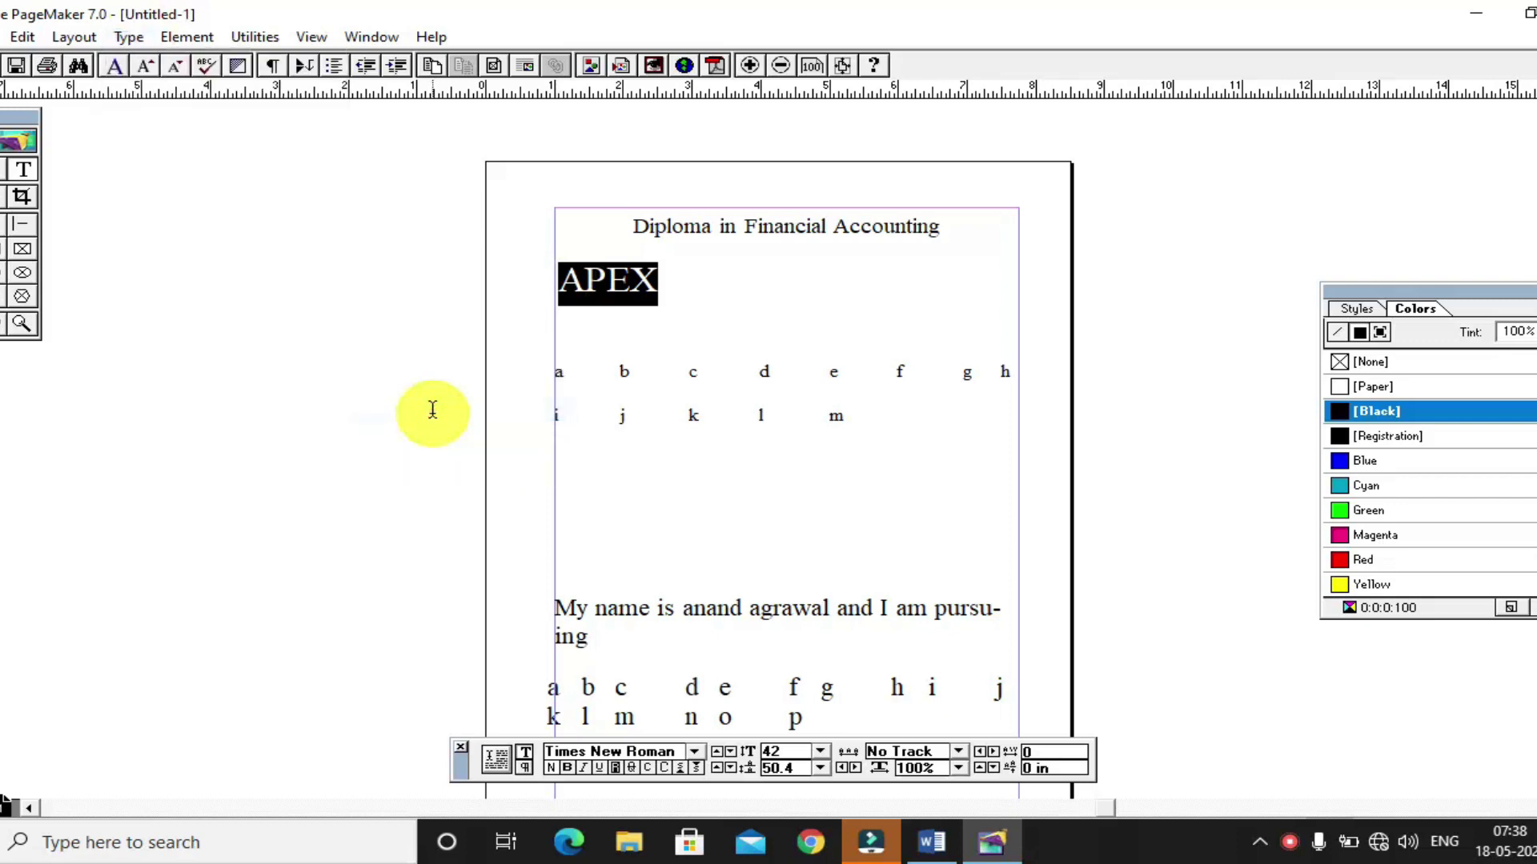
# Step: Widen the "APEX" text block to about 6.69 in so that it reaches the page's right margin
pyautogui.click(18, 143)
pyautogui.click(596, 306)
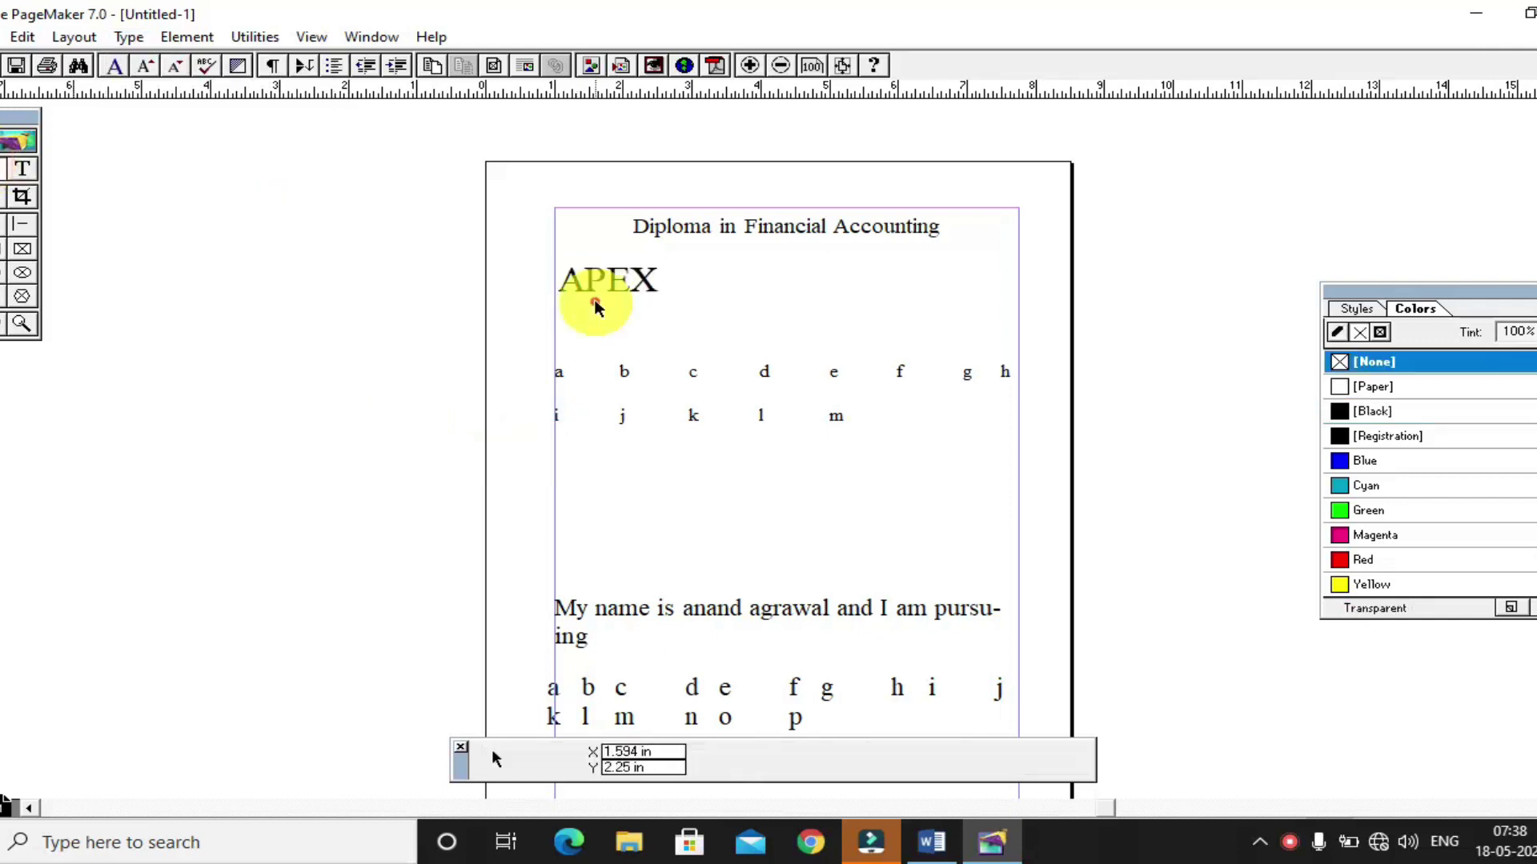
pyautogui.click(618, 280)
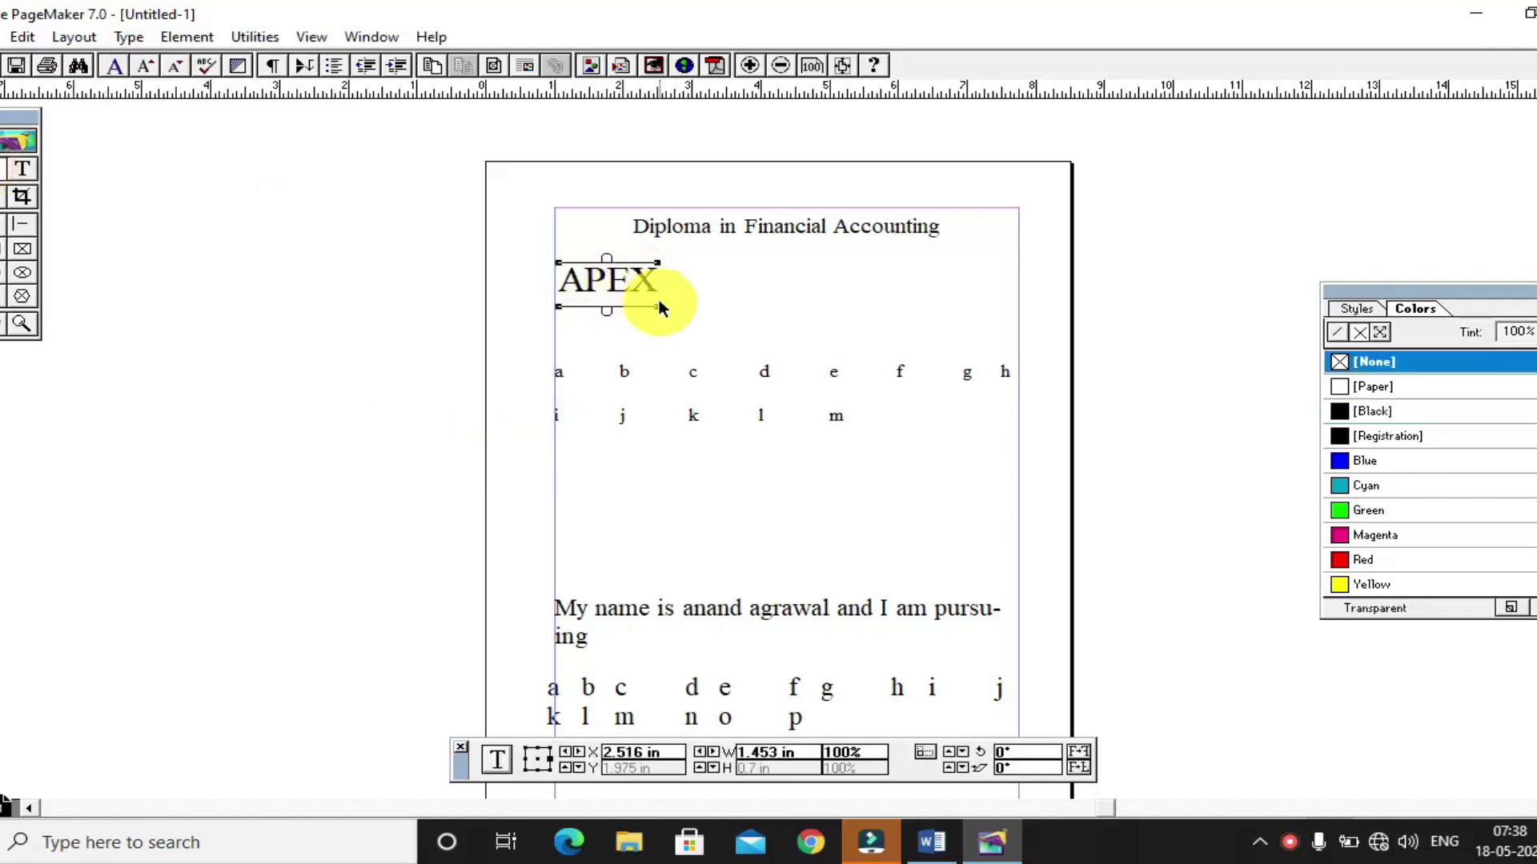
pyautogui.moveTo(660, 306); pyautogui.dragTo(1018, 306)
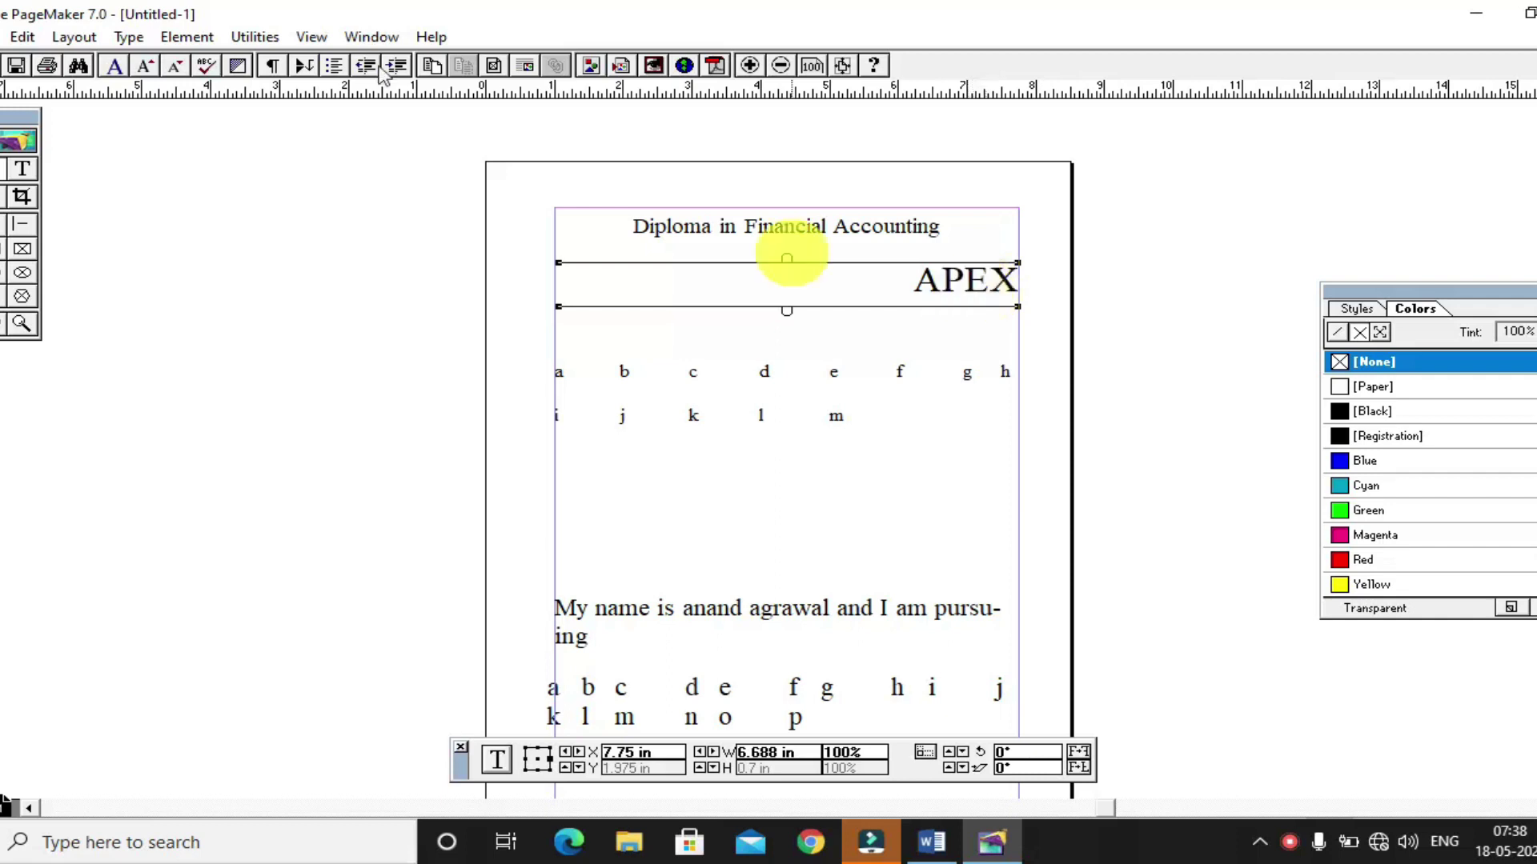
# Step: Look through the available paragraph styles and move the Control palette up over the sample text
pyautogui.click(142, 40)
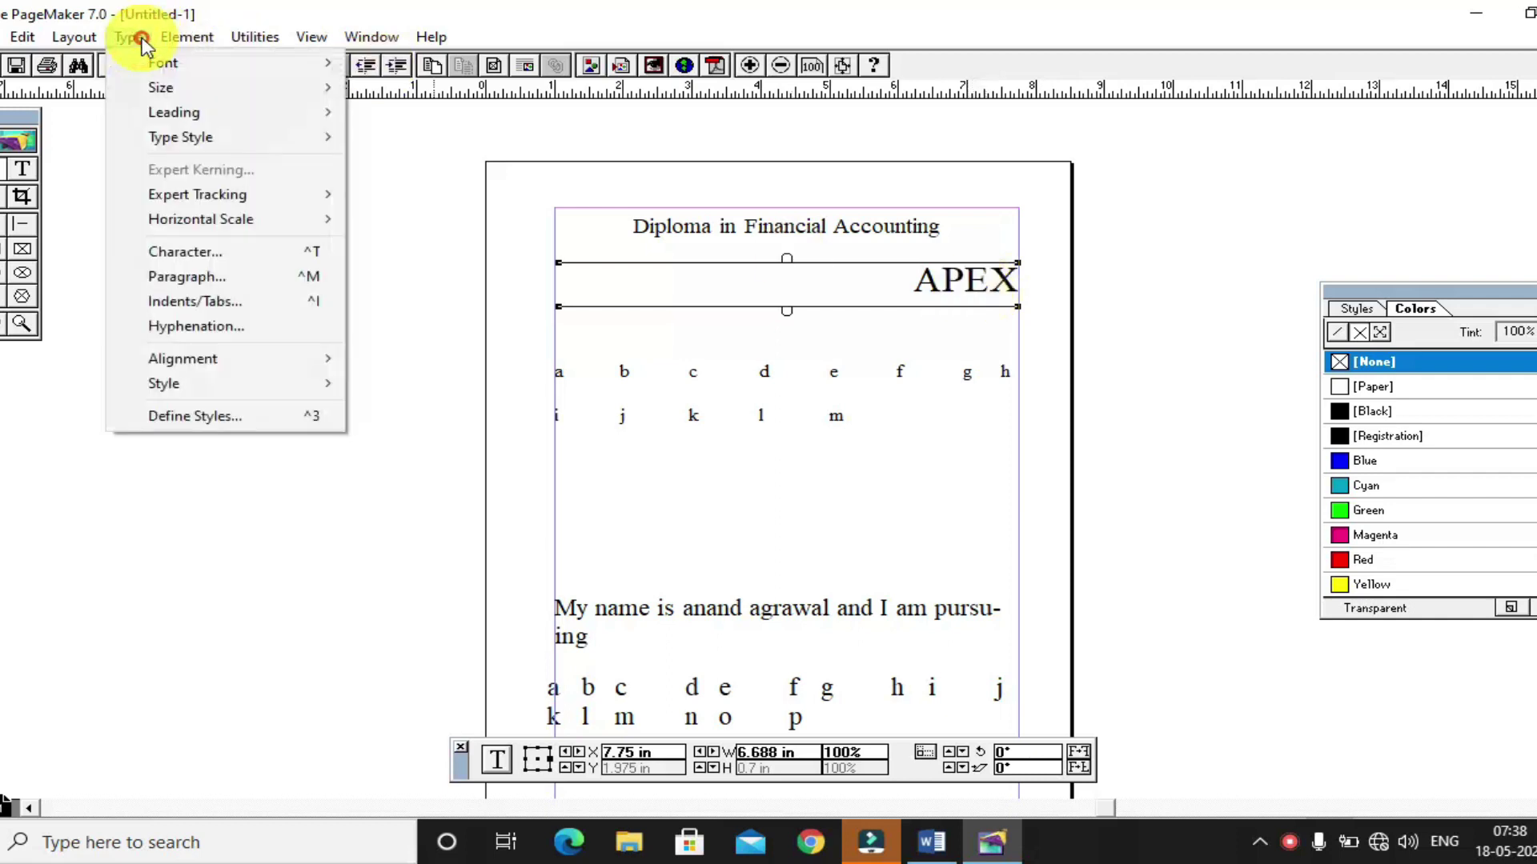
pyautogui.click(273, 392)
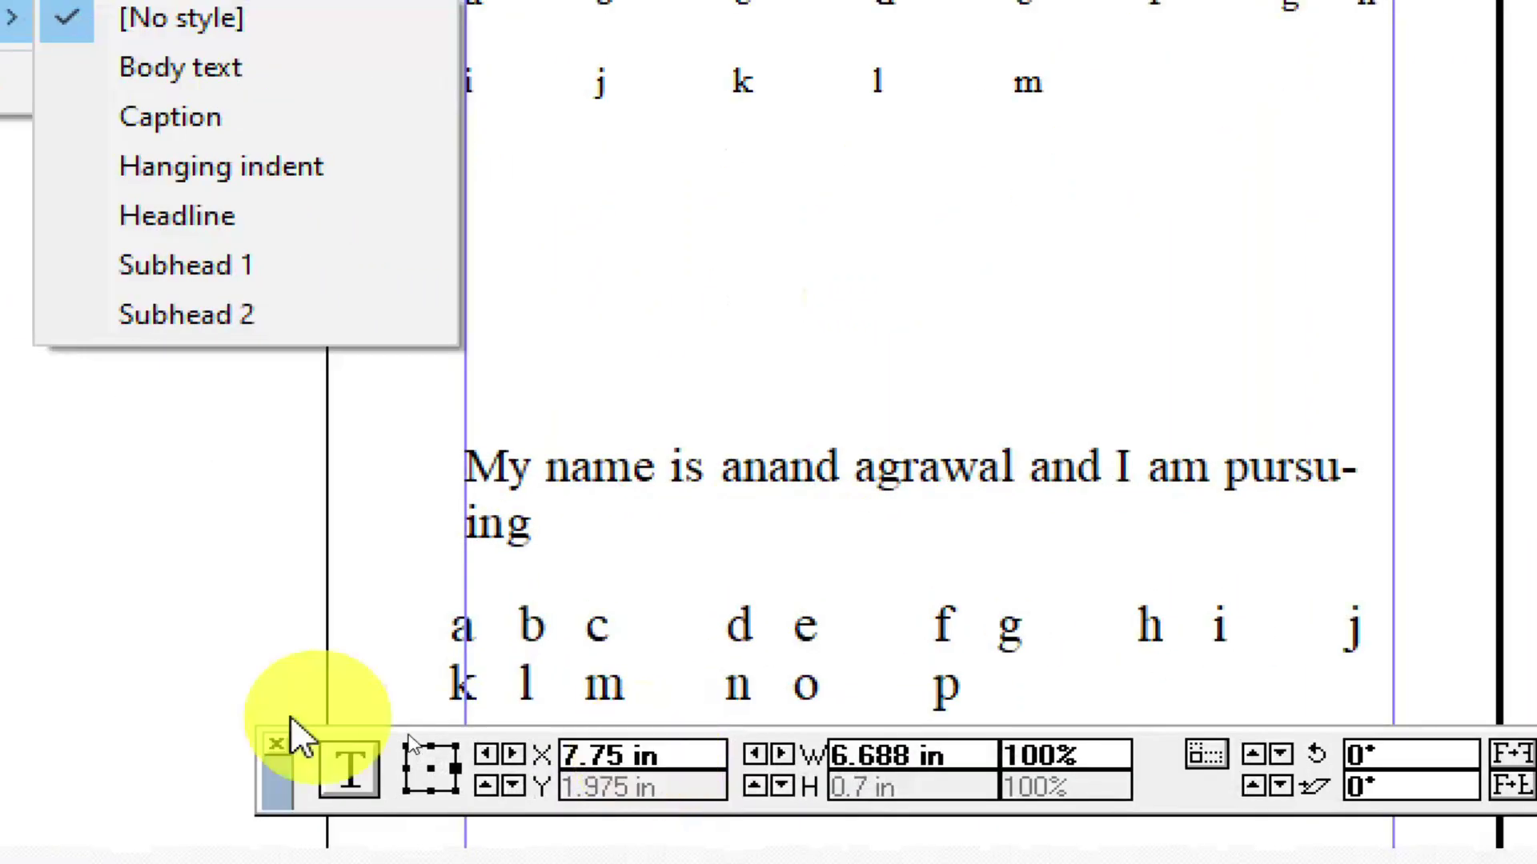
pyautogui.moveTo(336, 776); pyautogui.dragTo(317, 551)
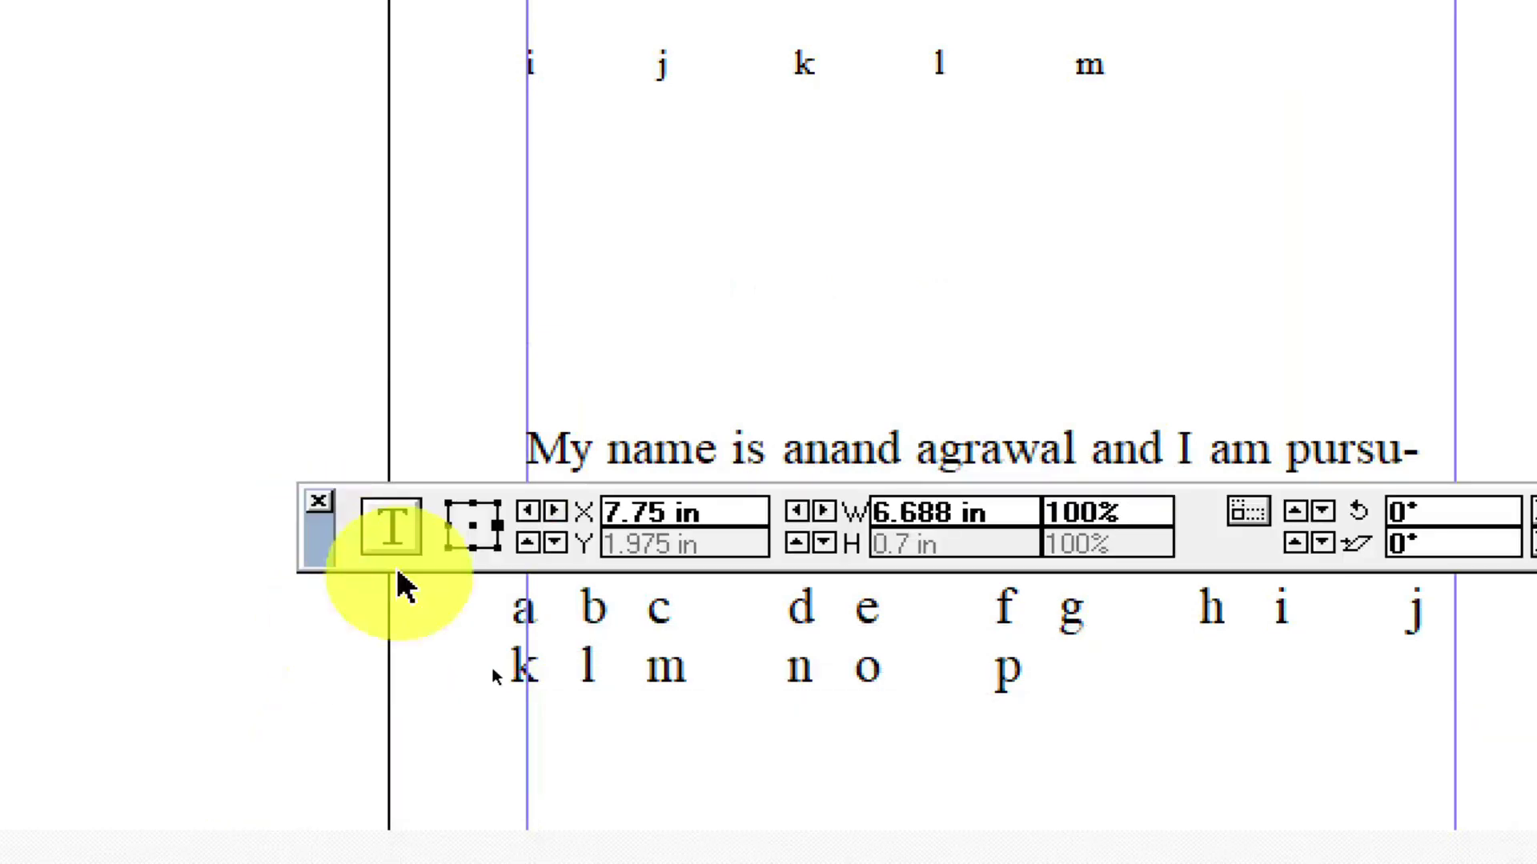
pyautogui.click(400, 524)
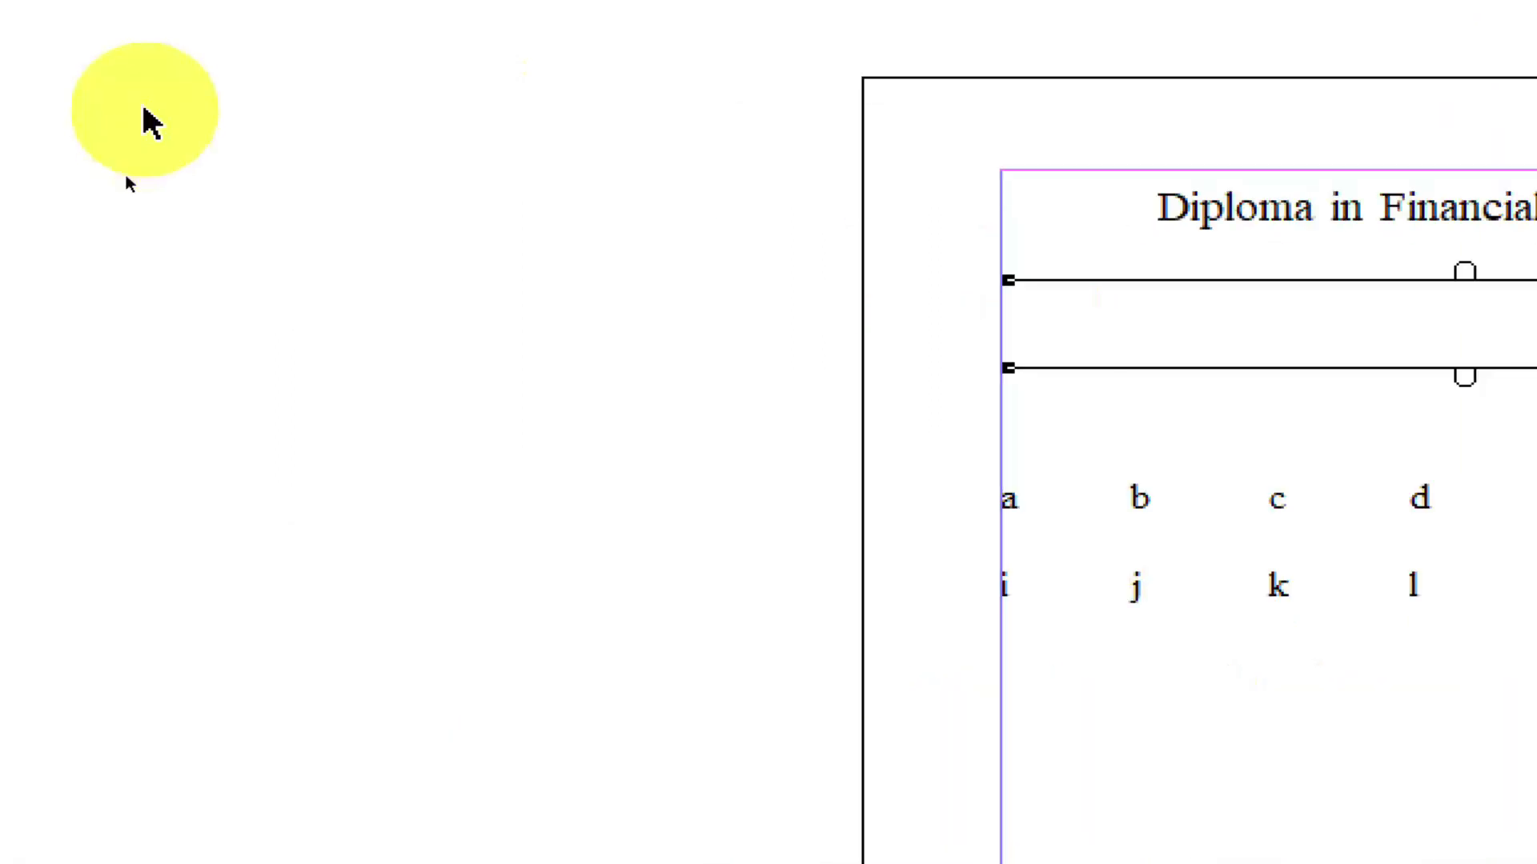
# Step: Switch to the Text tool and set the paragraph style for new text to Headline
pyautogui.click(118, 121)
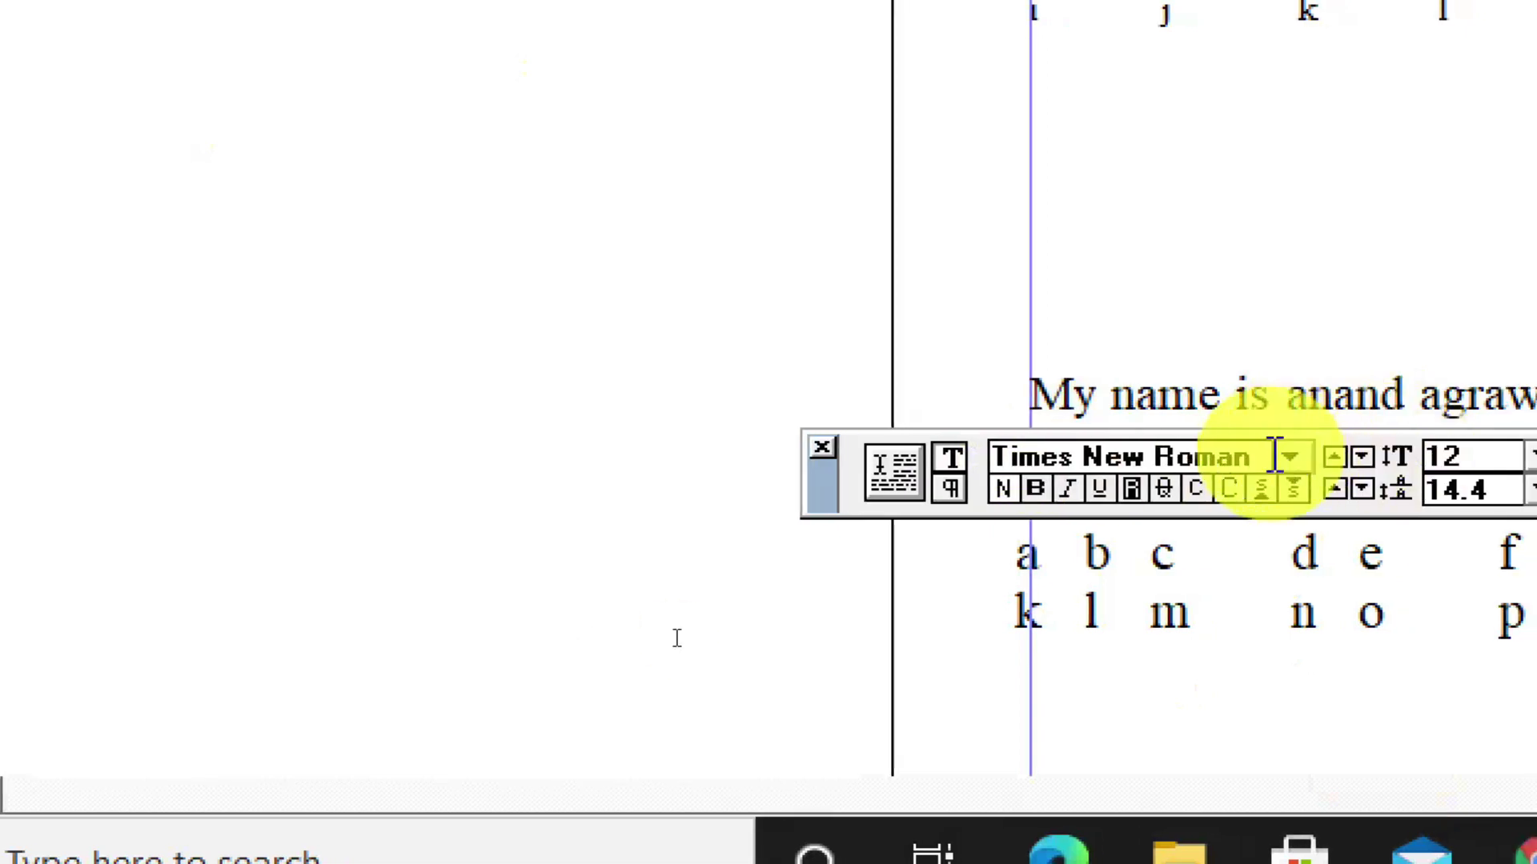
pyautogui.click(952, 490)
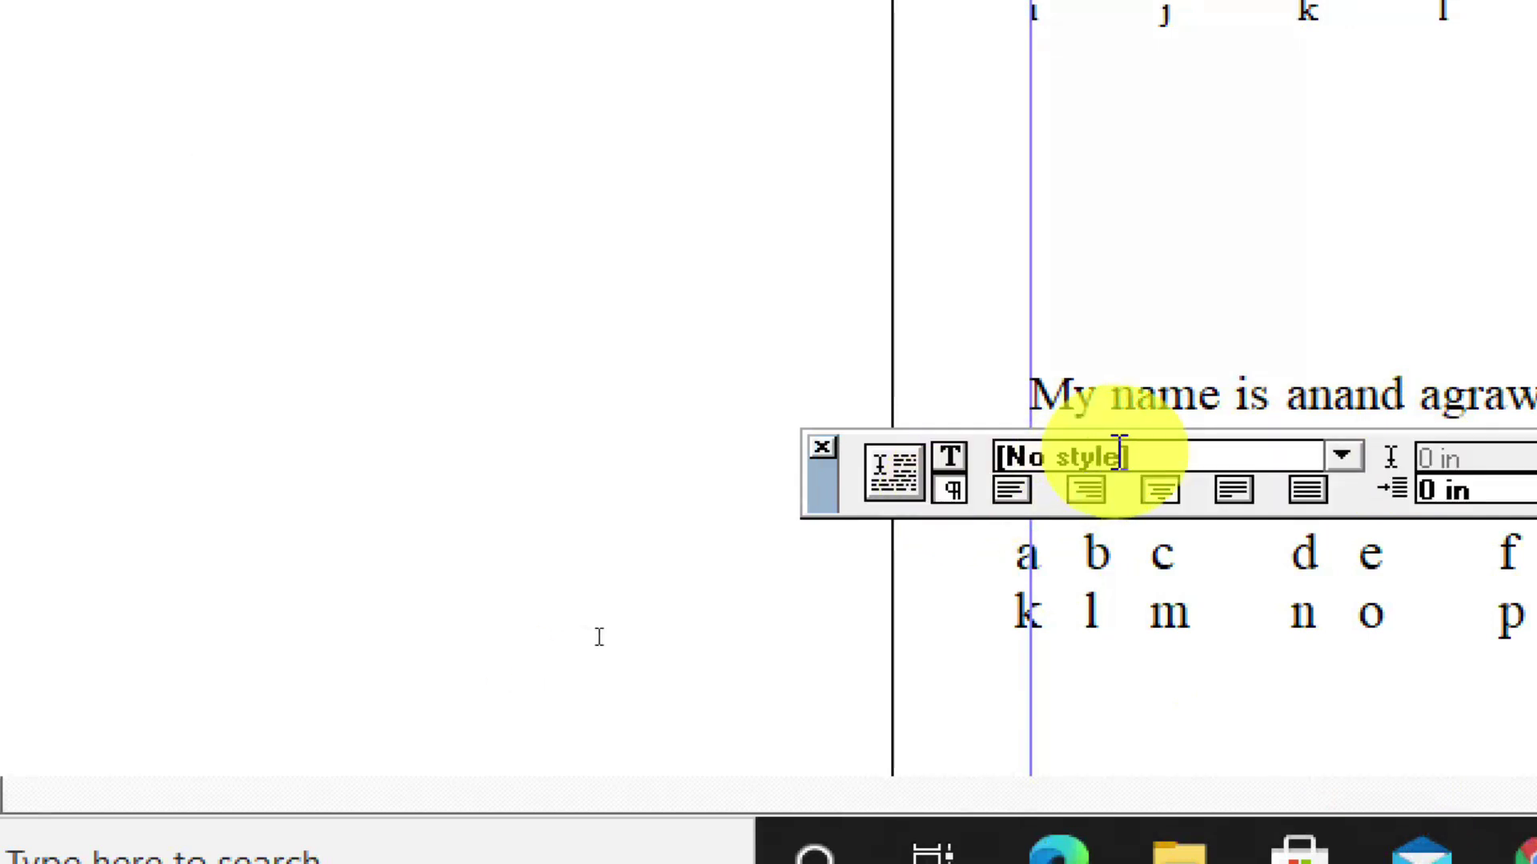
pyautogui.click(1345, 463)
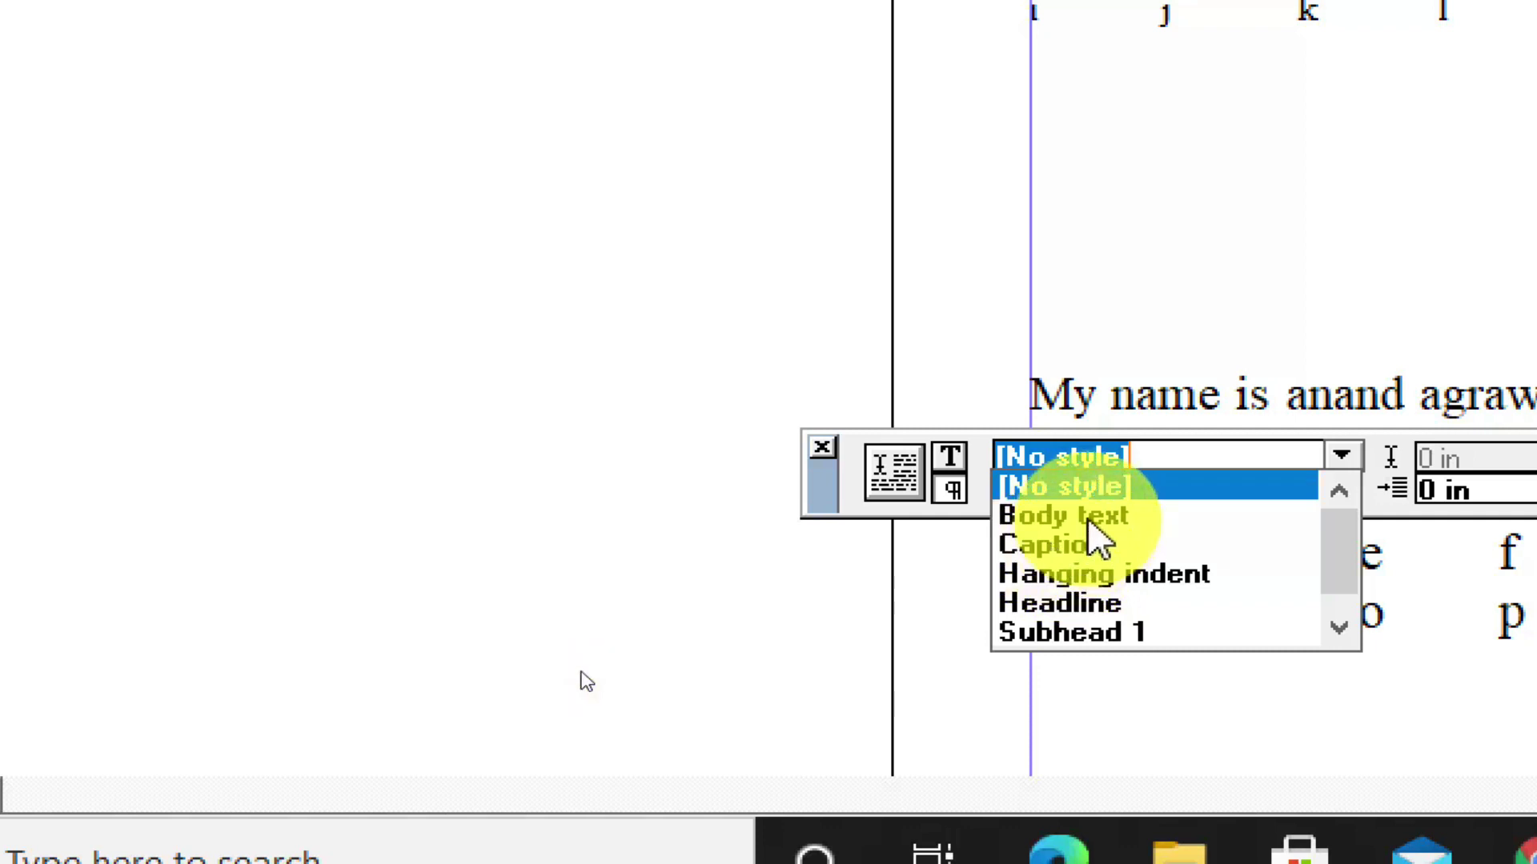
pyautogui.click(1075, 606)
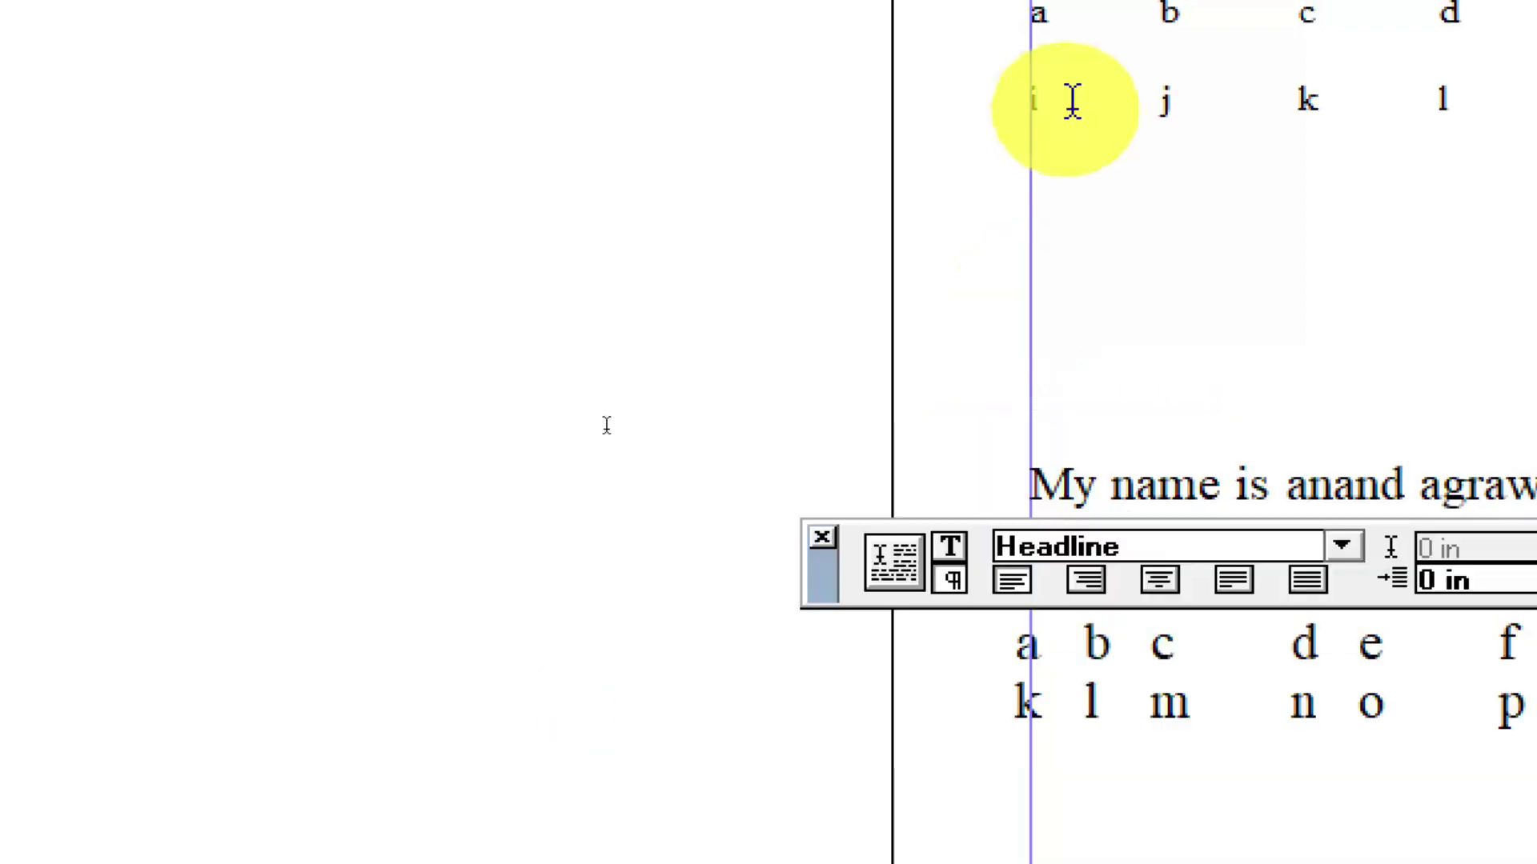
# Step: Enter "CHAPTER NO-1" in the Headline style in the empty area below the i to m row
pyautogui.click(1030, 232)
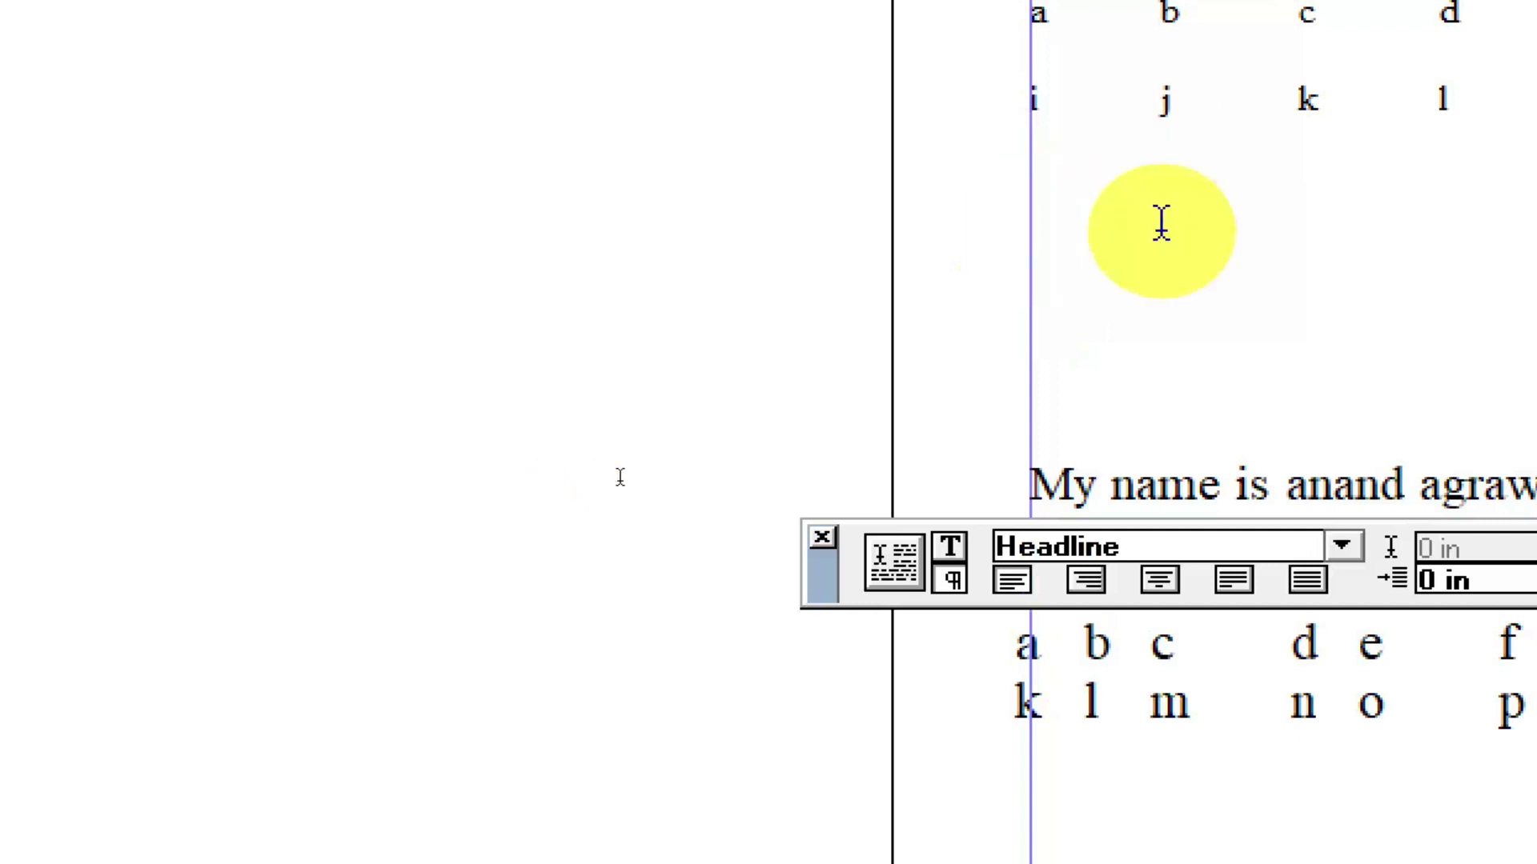
pyautogui.write('CHAP')
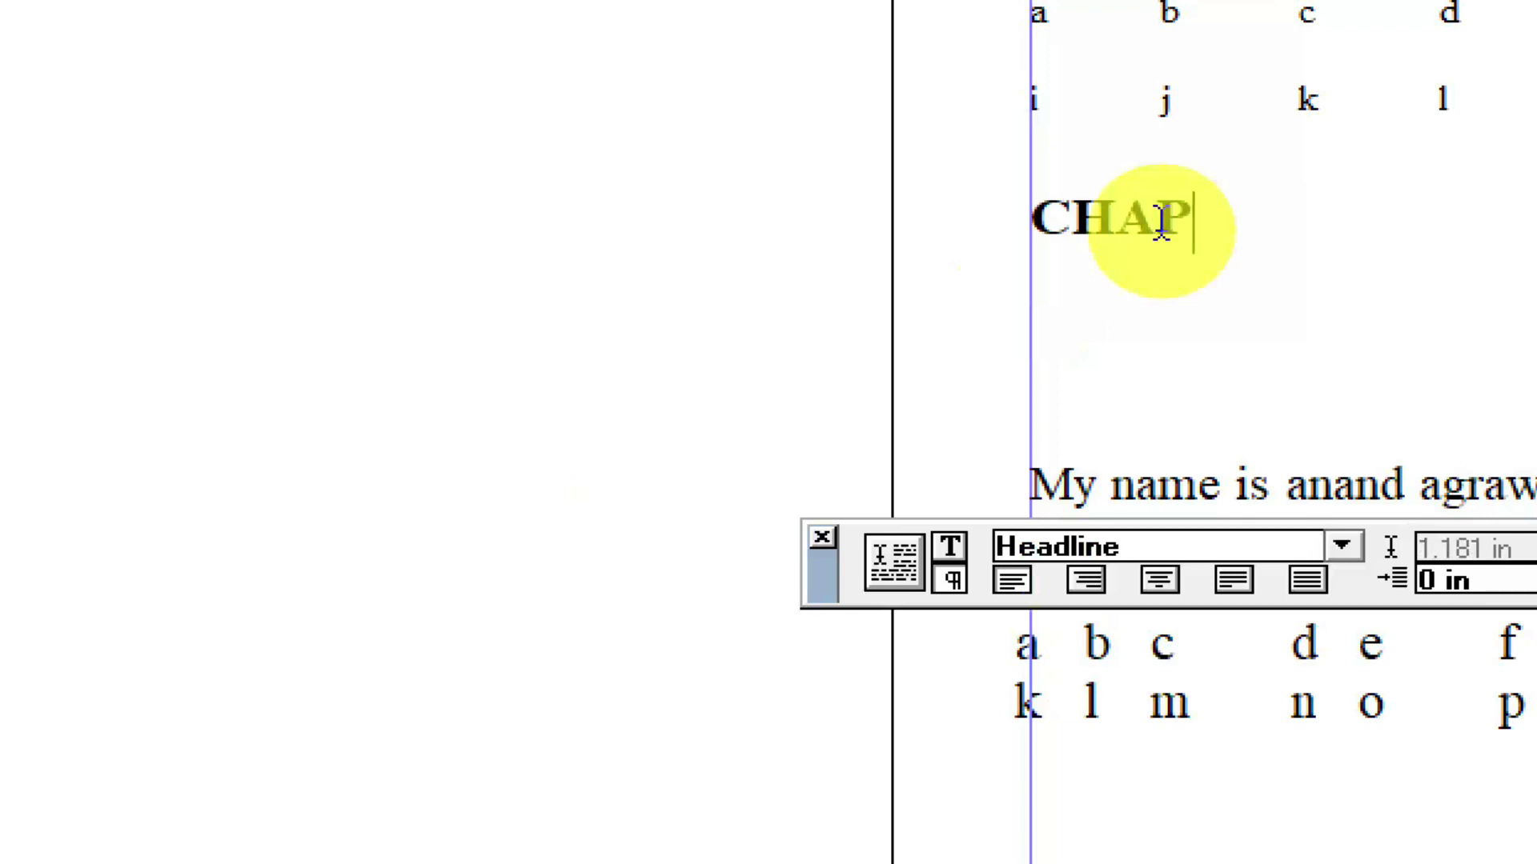
pyautogui.write('TER NO')
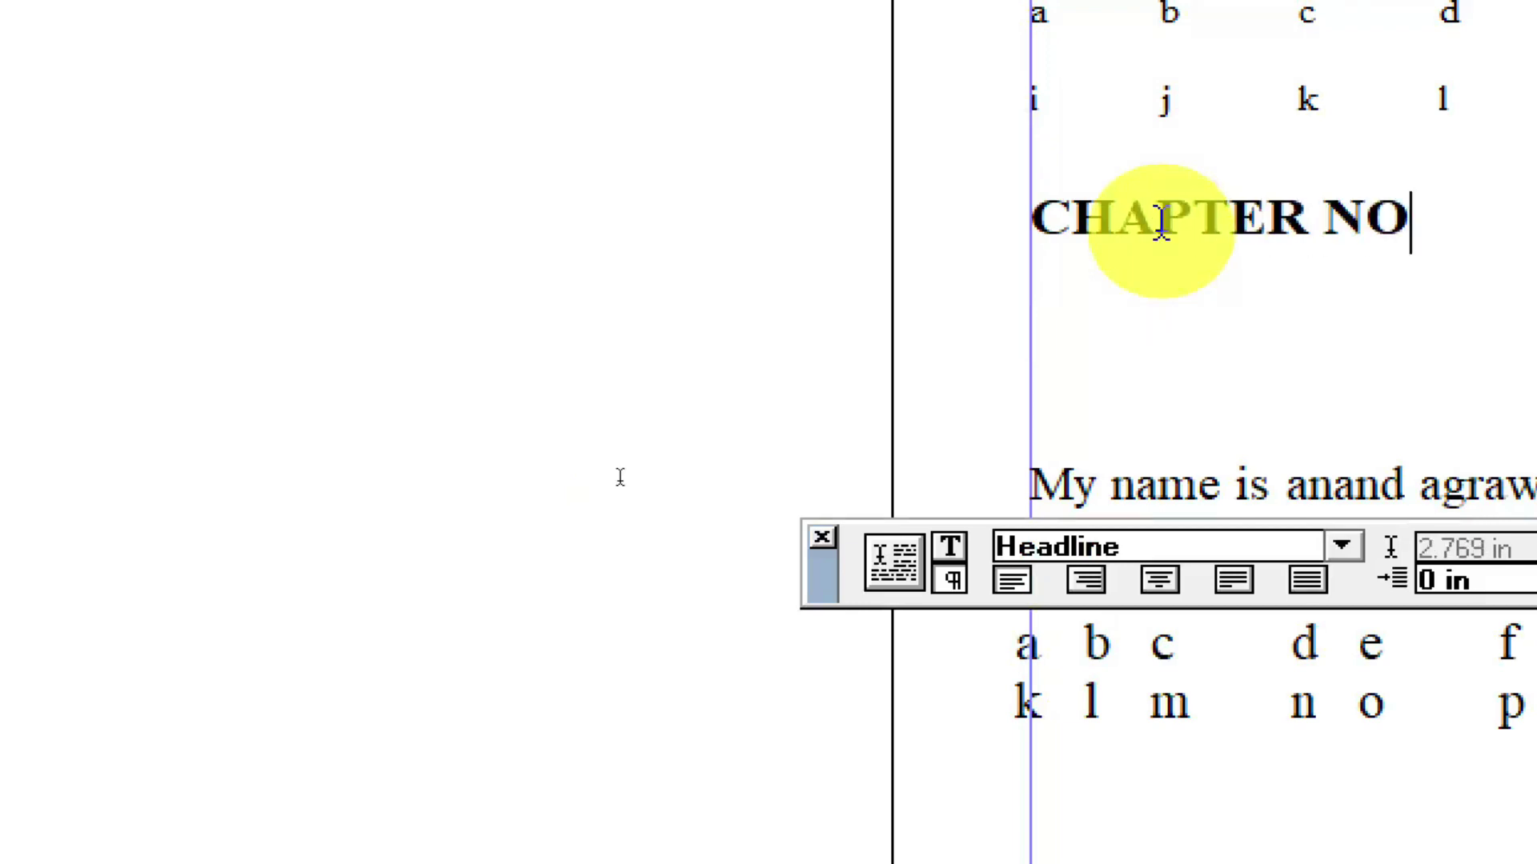
pyautogui.write('-1')
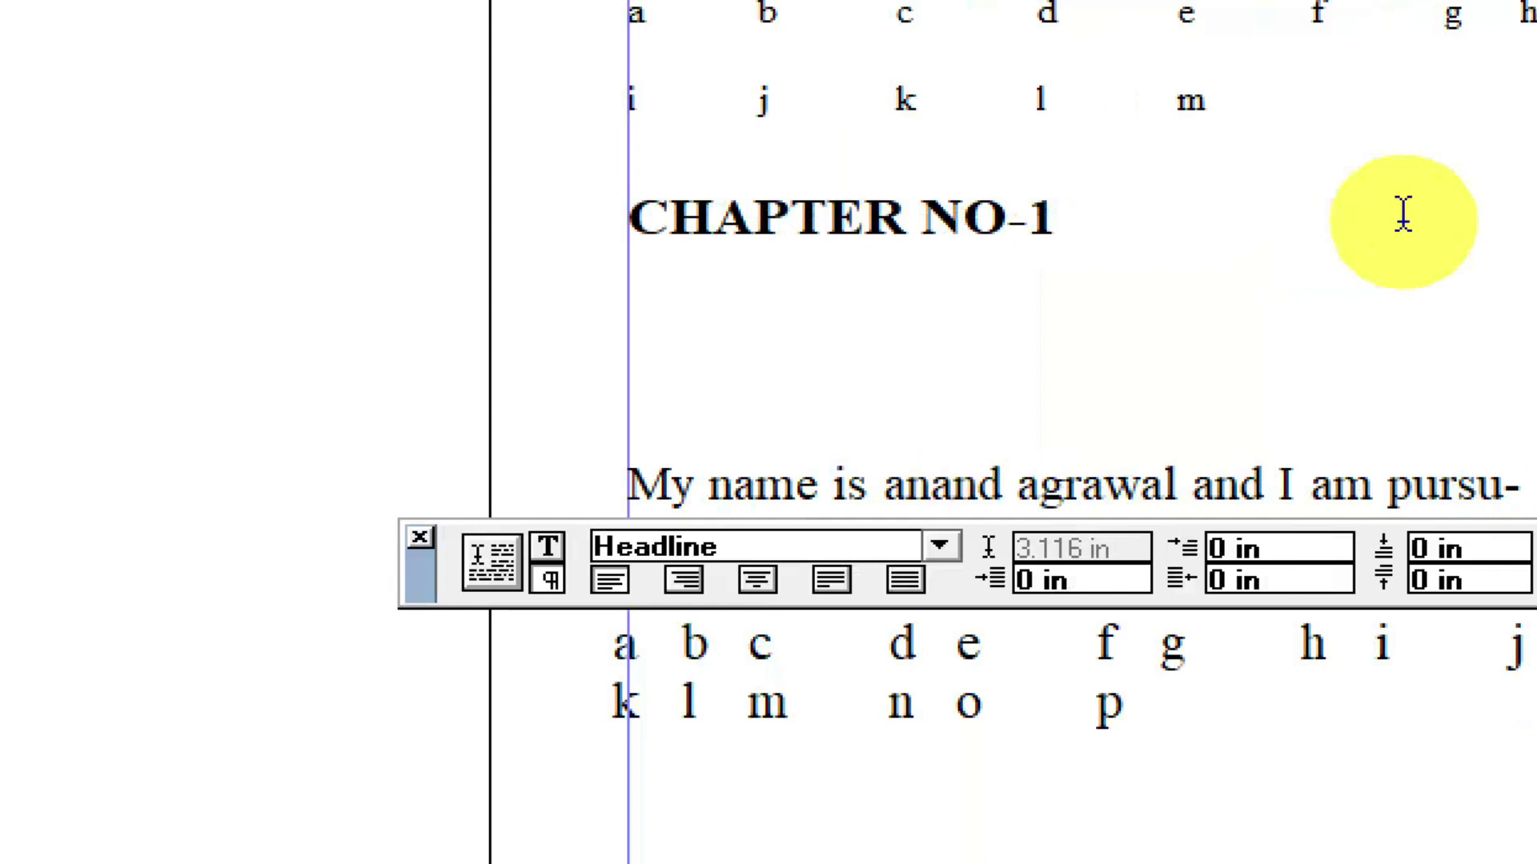
# Step: Add "FUNDAMENTAL" on a new line under "CHAPTER NO-1" and check the character settings of the Headline text
pyautogui.press('Return')
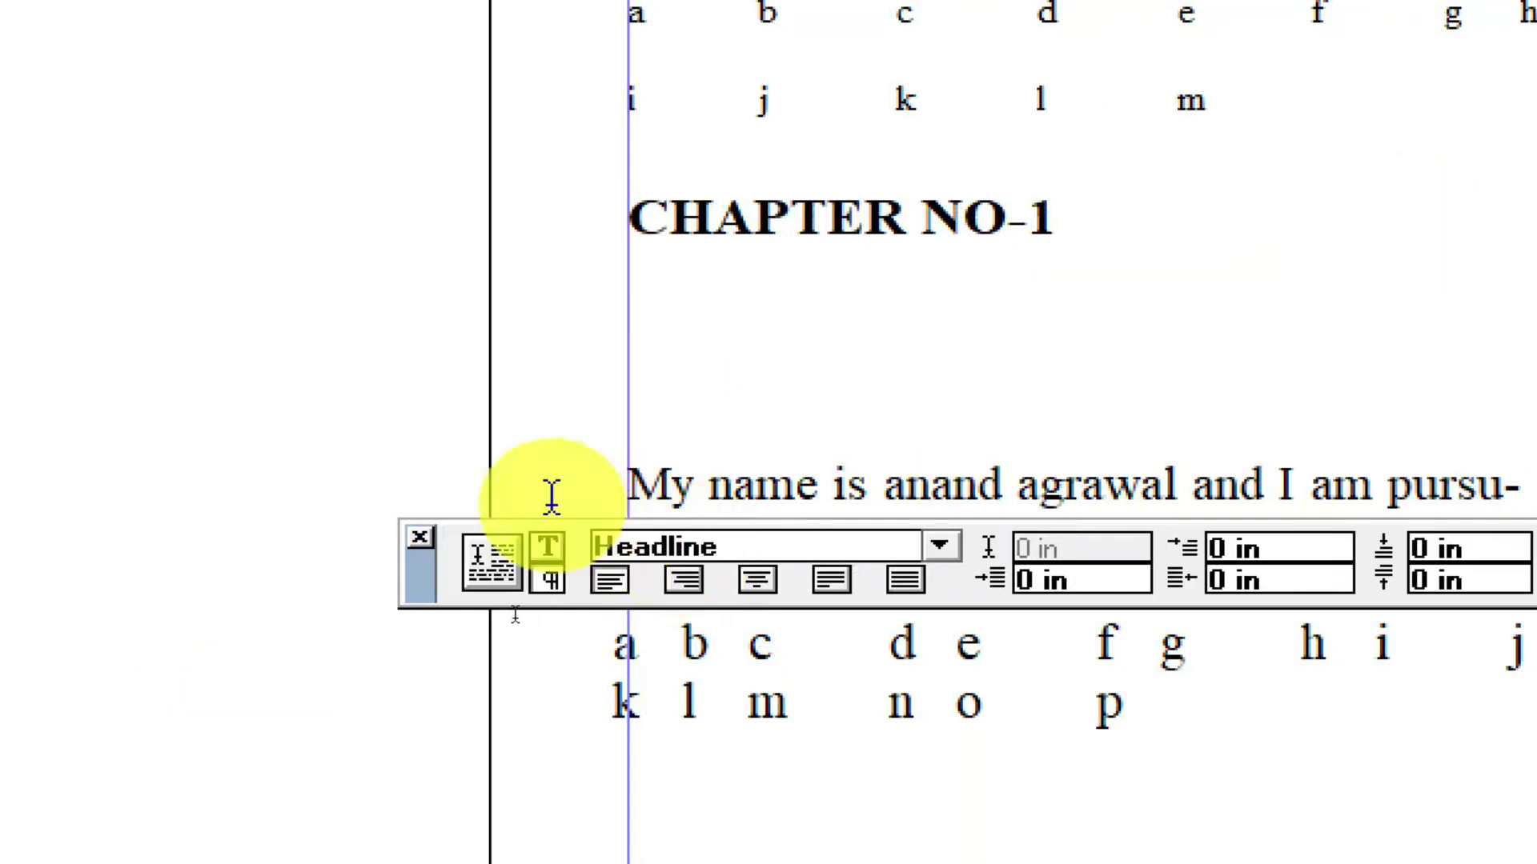
pyautogui.click(549, 548)
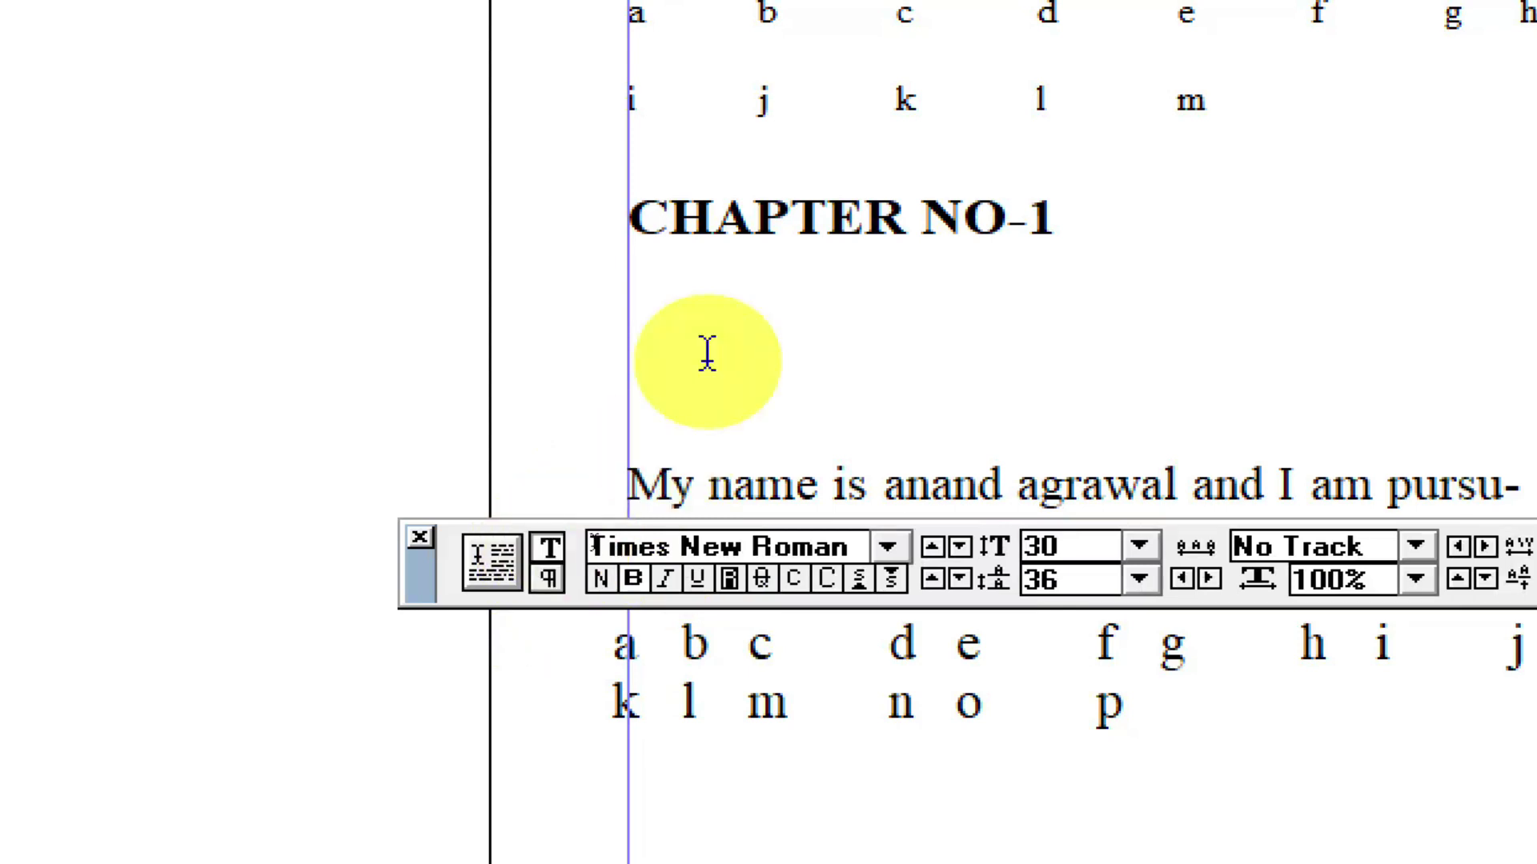
pyautogui.write('F')
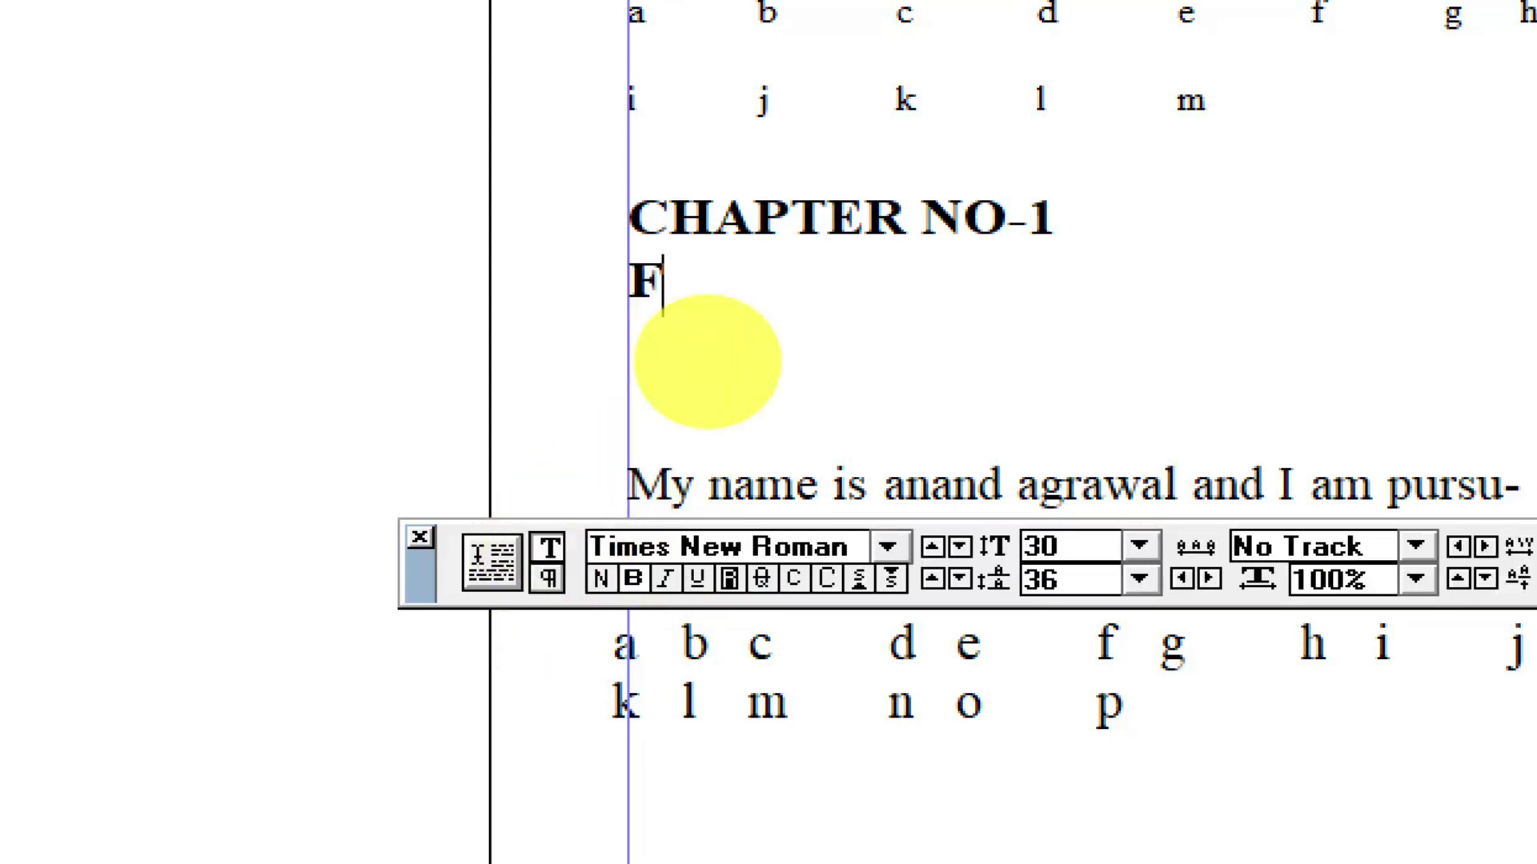
pyautogui.write('UNDAM')
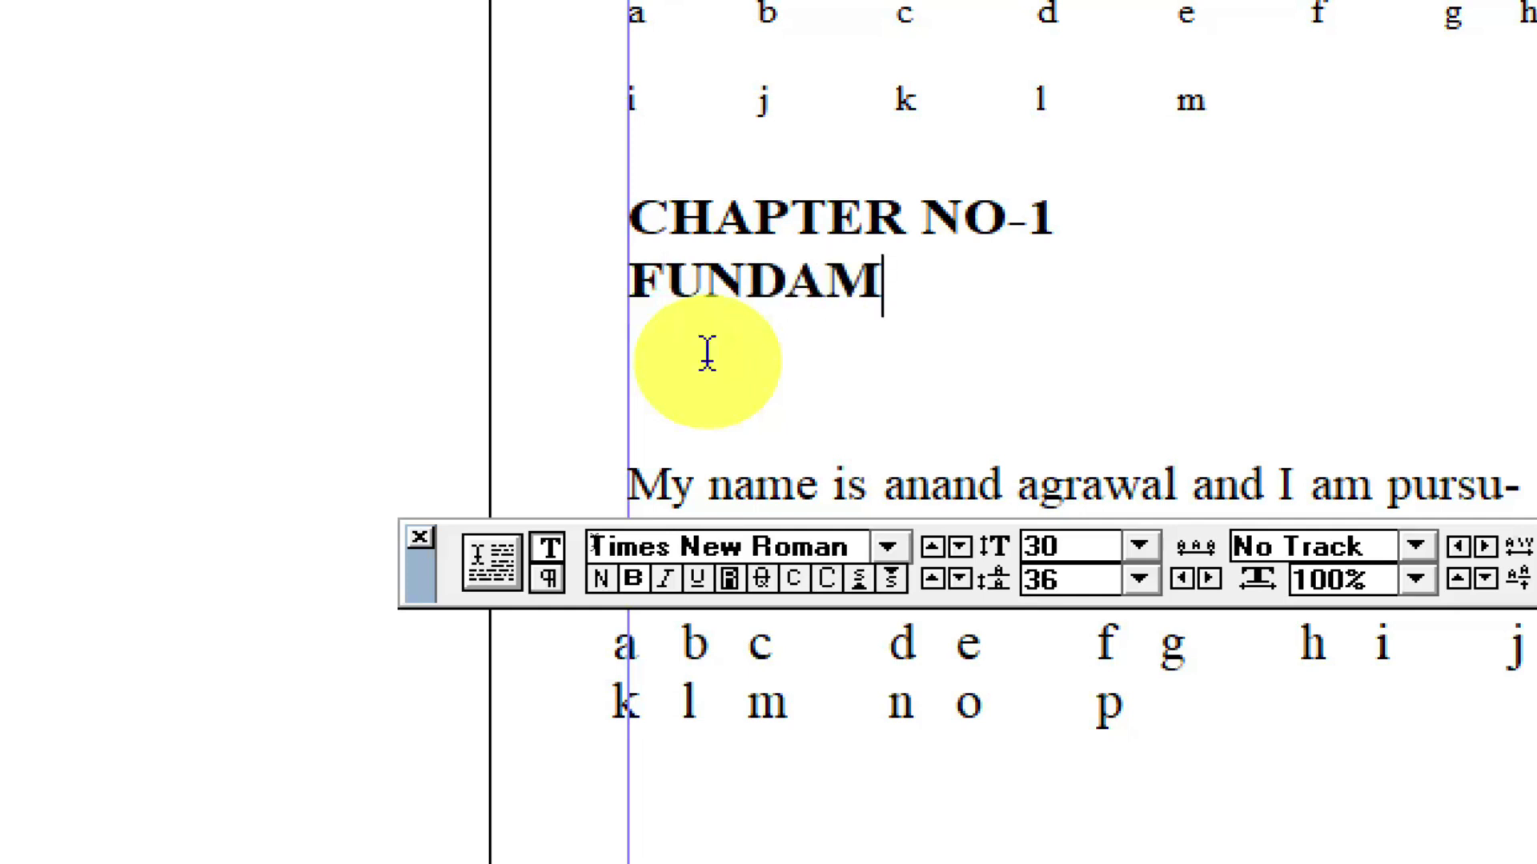
pyautogui.write('ENTAL')
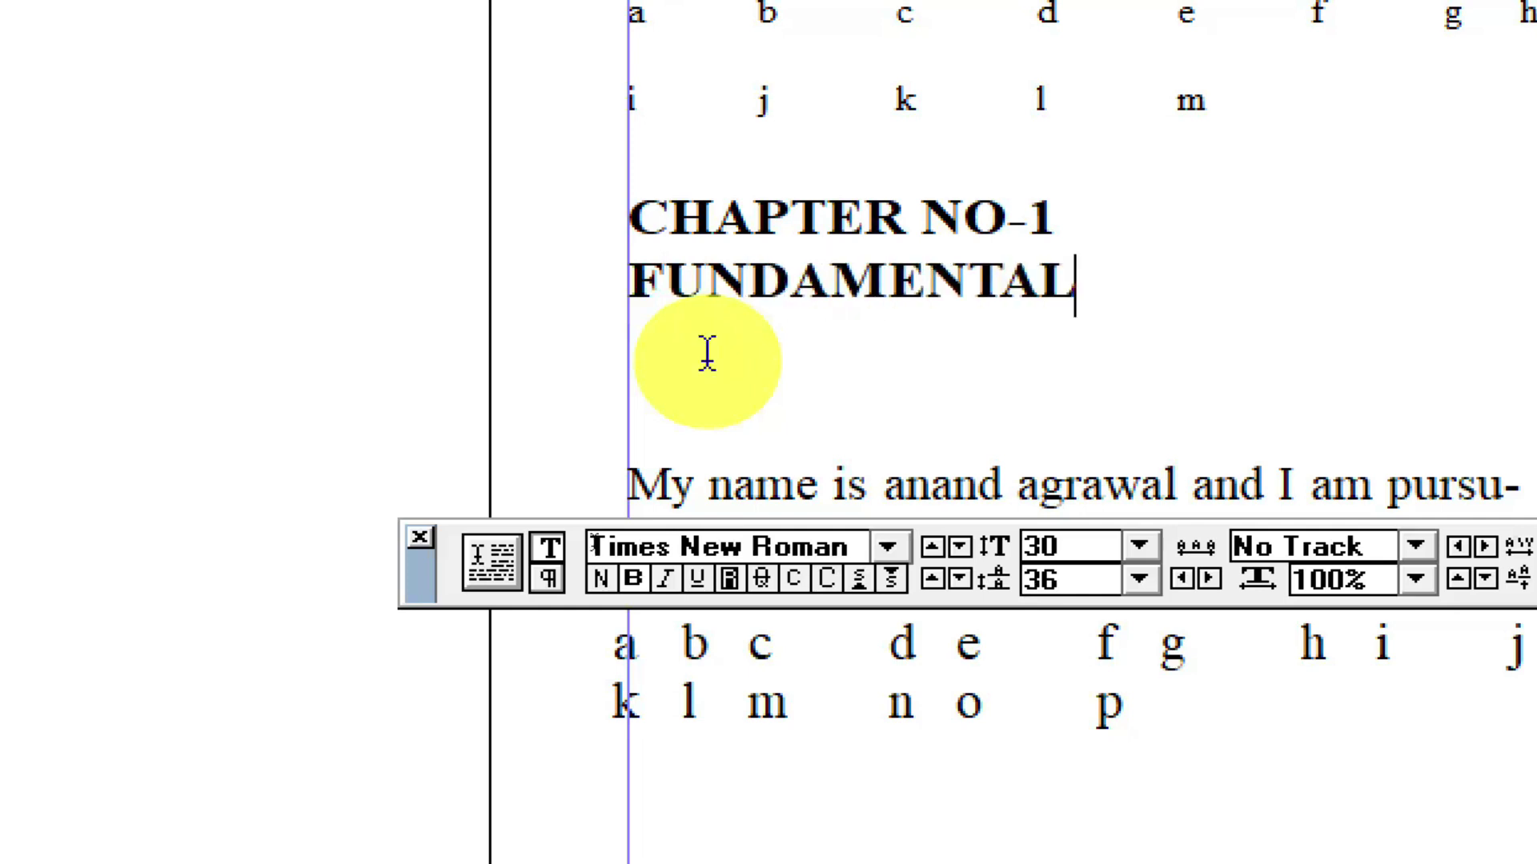
pyautogui.click(547, 579)
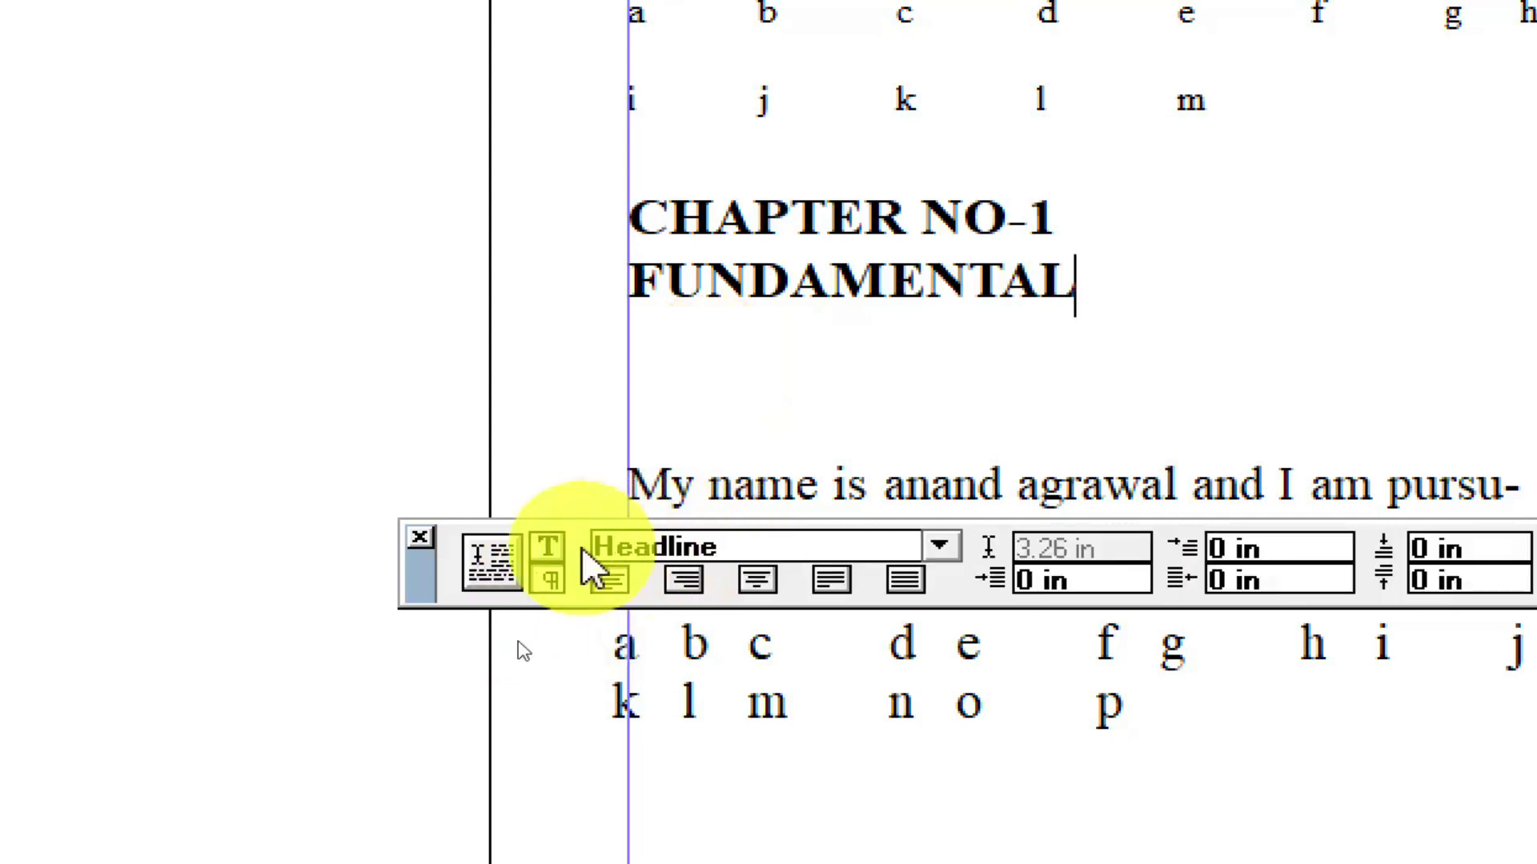
pyautogui.click(551, 549)
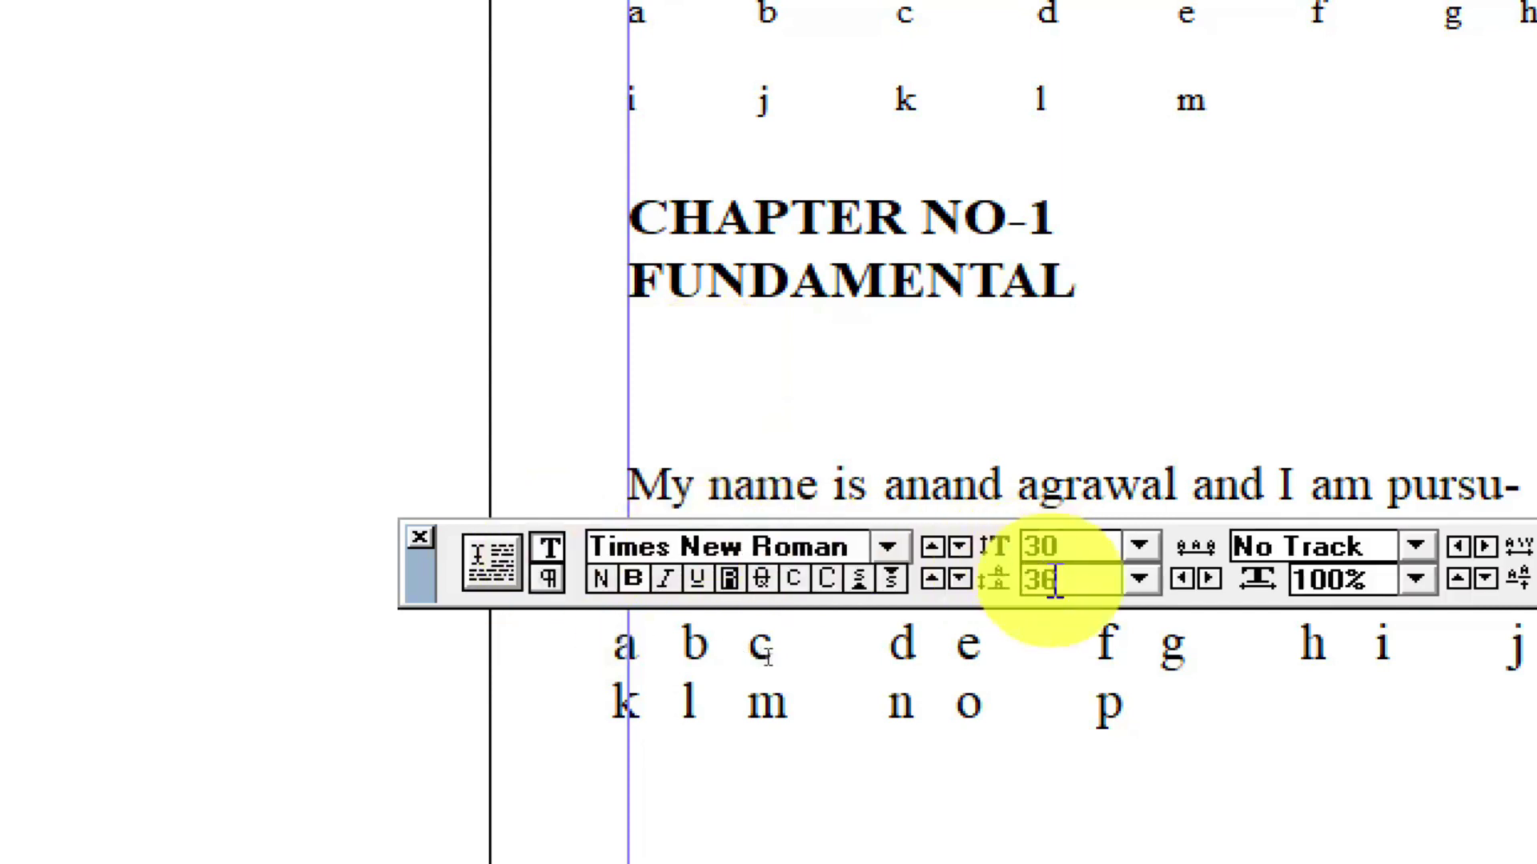
# Step: Enter "CHAPTER NO-2" in the Body text style in the empty space below "FUNDAMENTAL"
pyautogui.click(1104, 304)
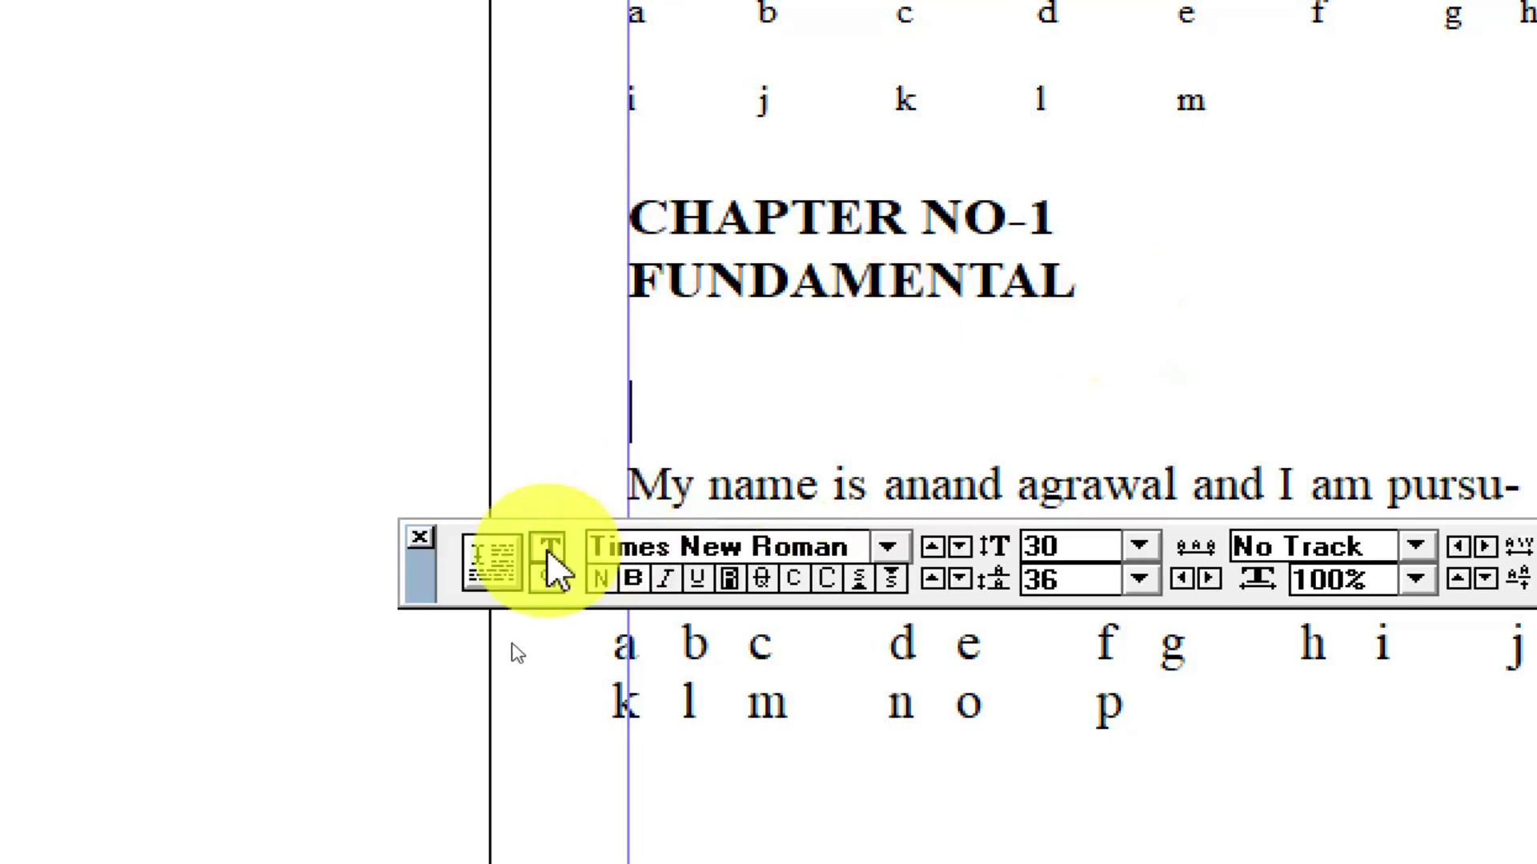
pyautogui.click(547, 578)
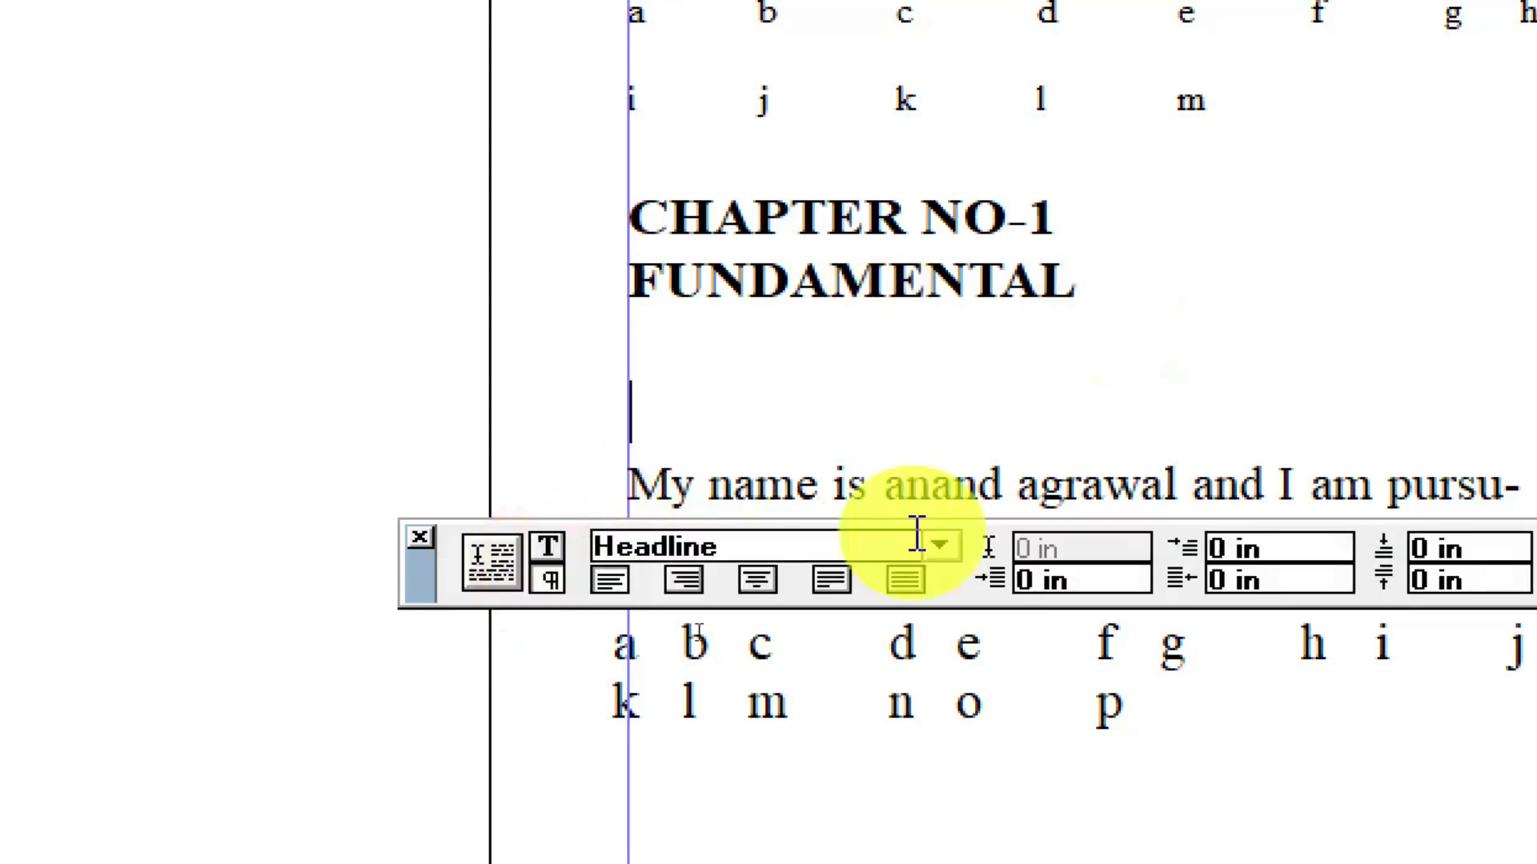
pyautogui.click(941, 549)
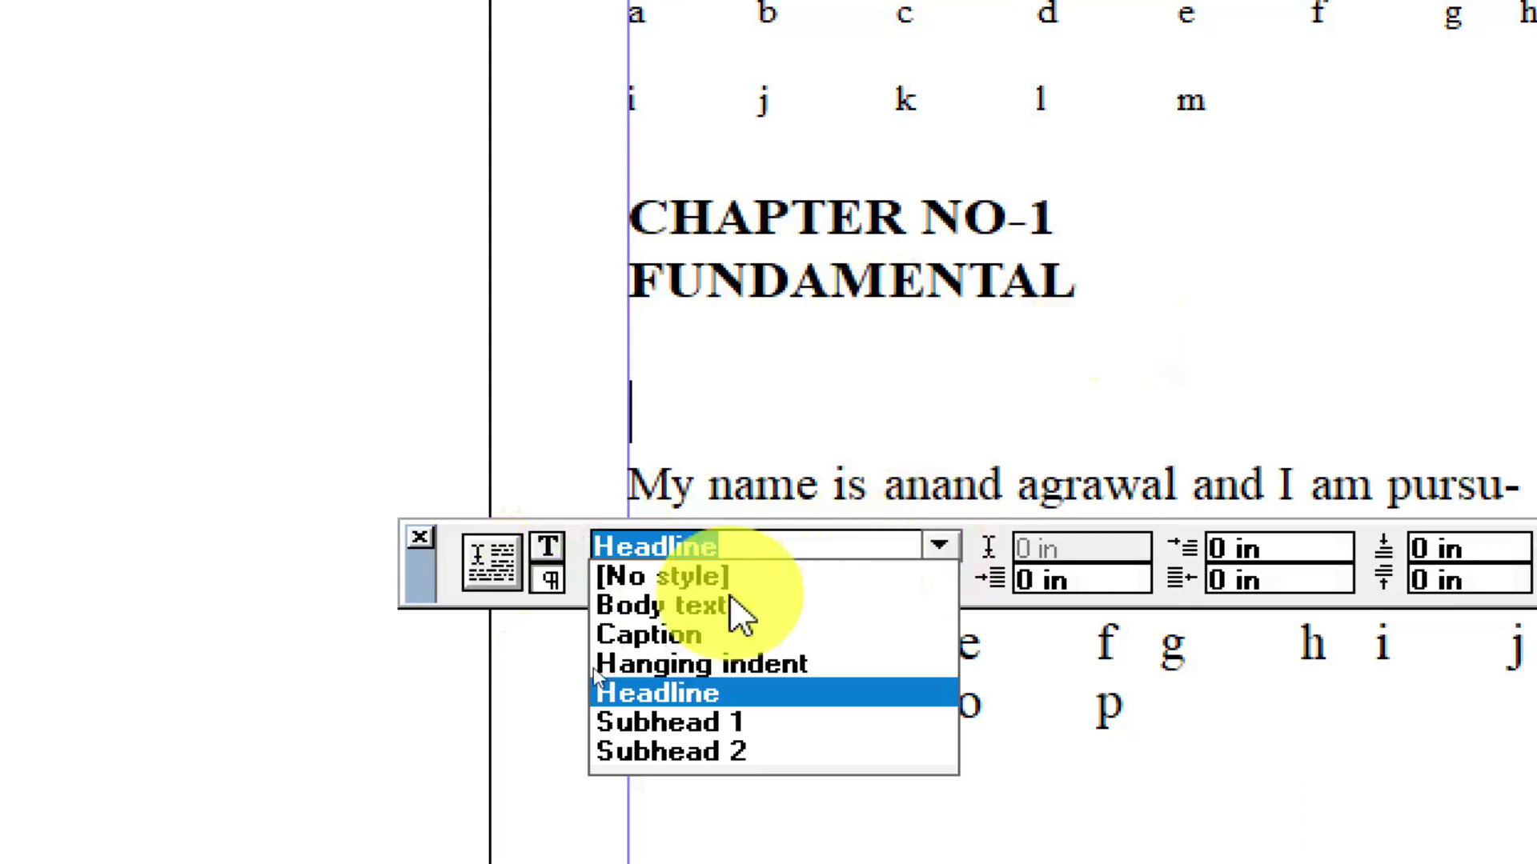
pyautogui.click(708, 607)
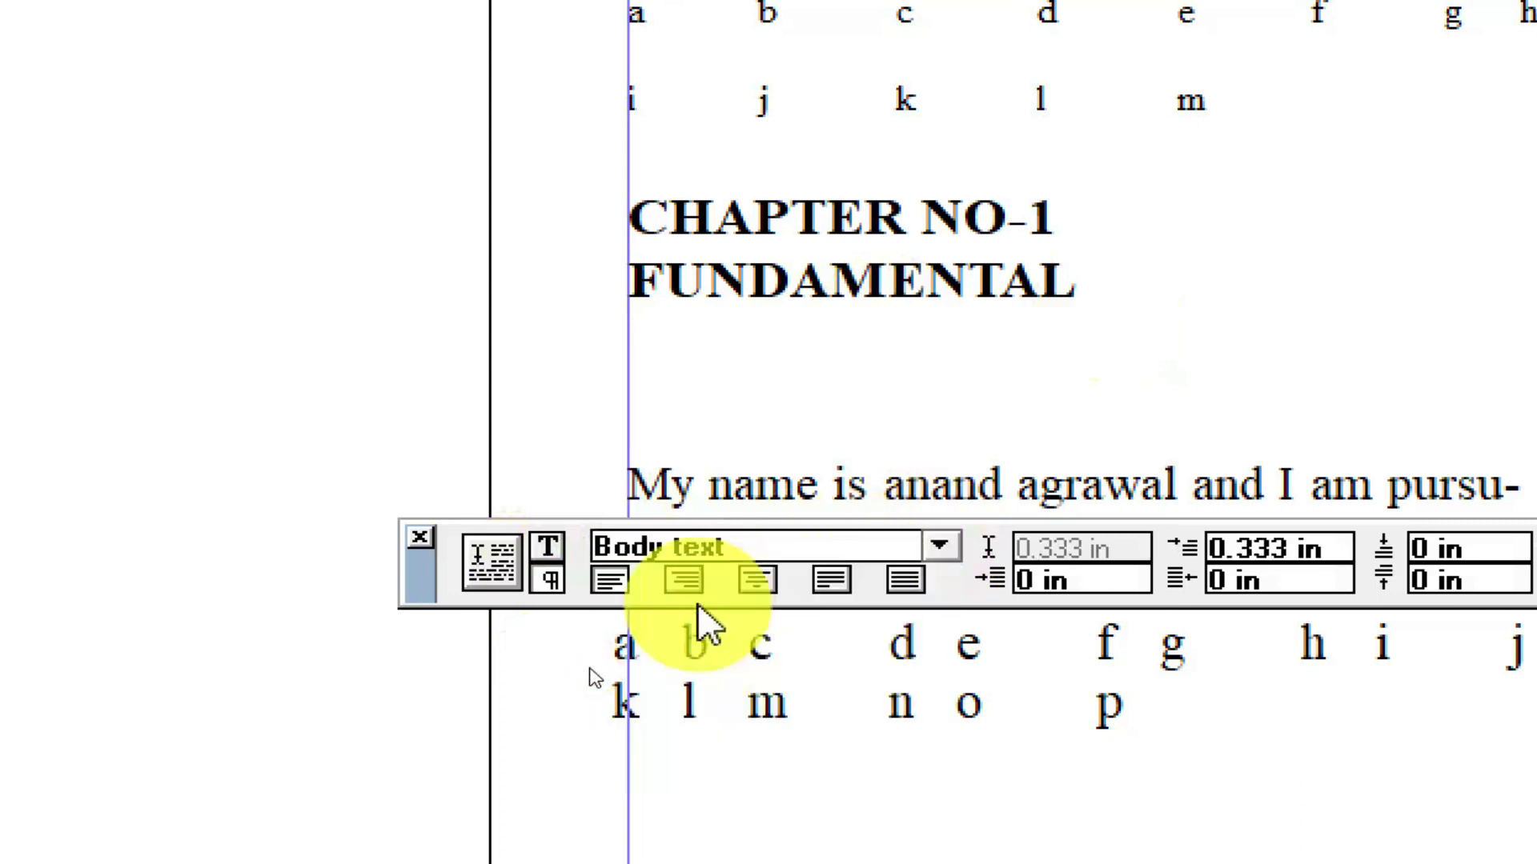
pyautogui.write('CHAPT')
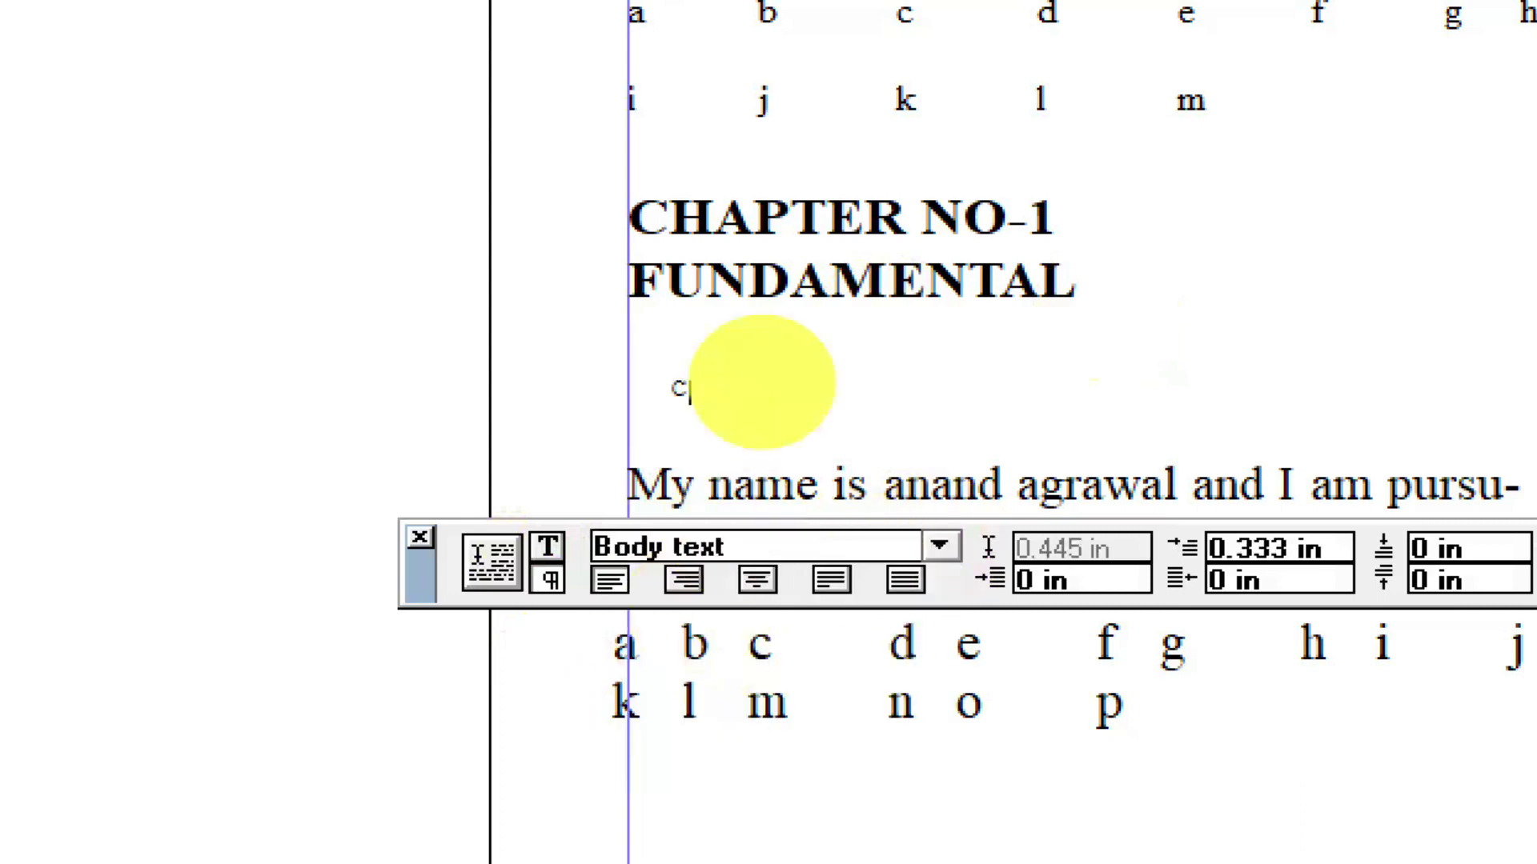
pyautogui.write('NO-1')
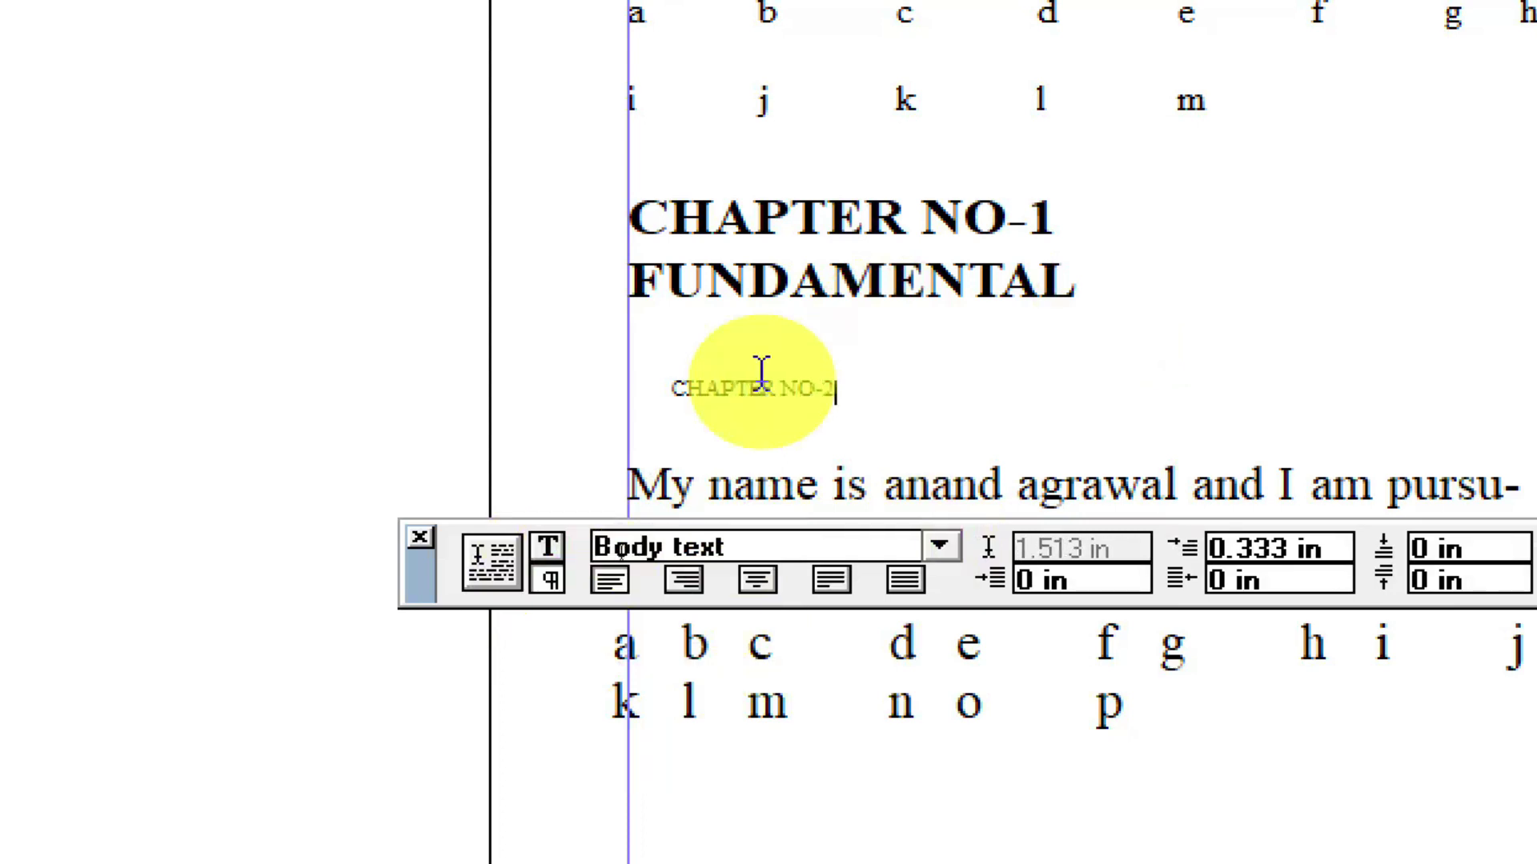
# Step: Check the character settings of the "CHAPTER NO-2" line and change its paragraph style to Subhead 1
pyautogui.click(548, 548)
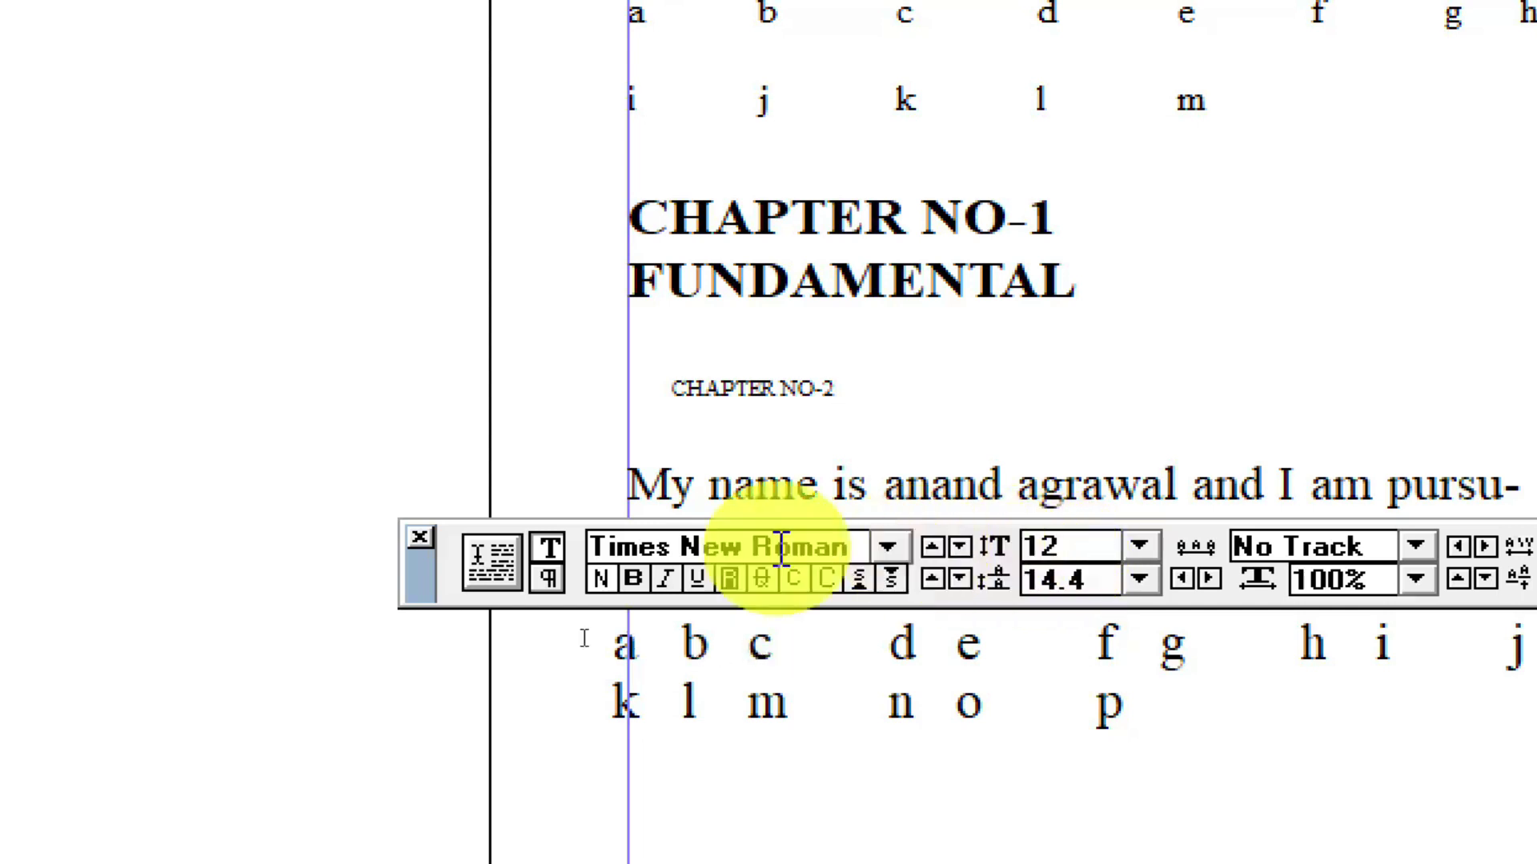
pyautogui.click(548, 579)
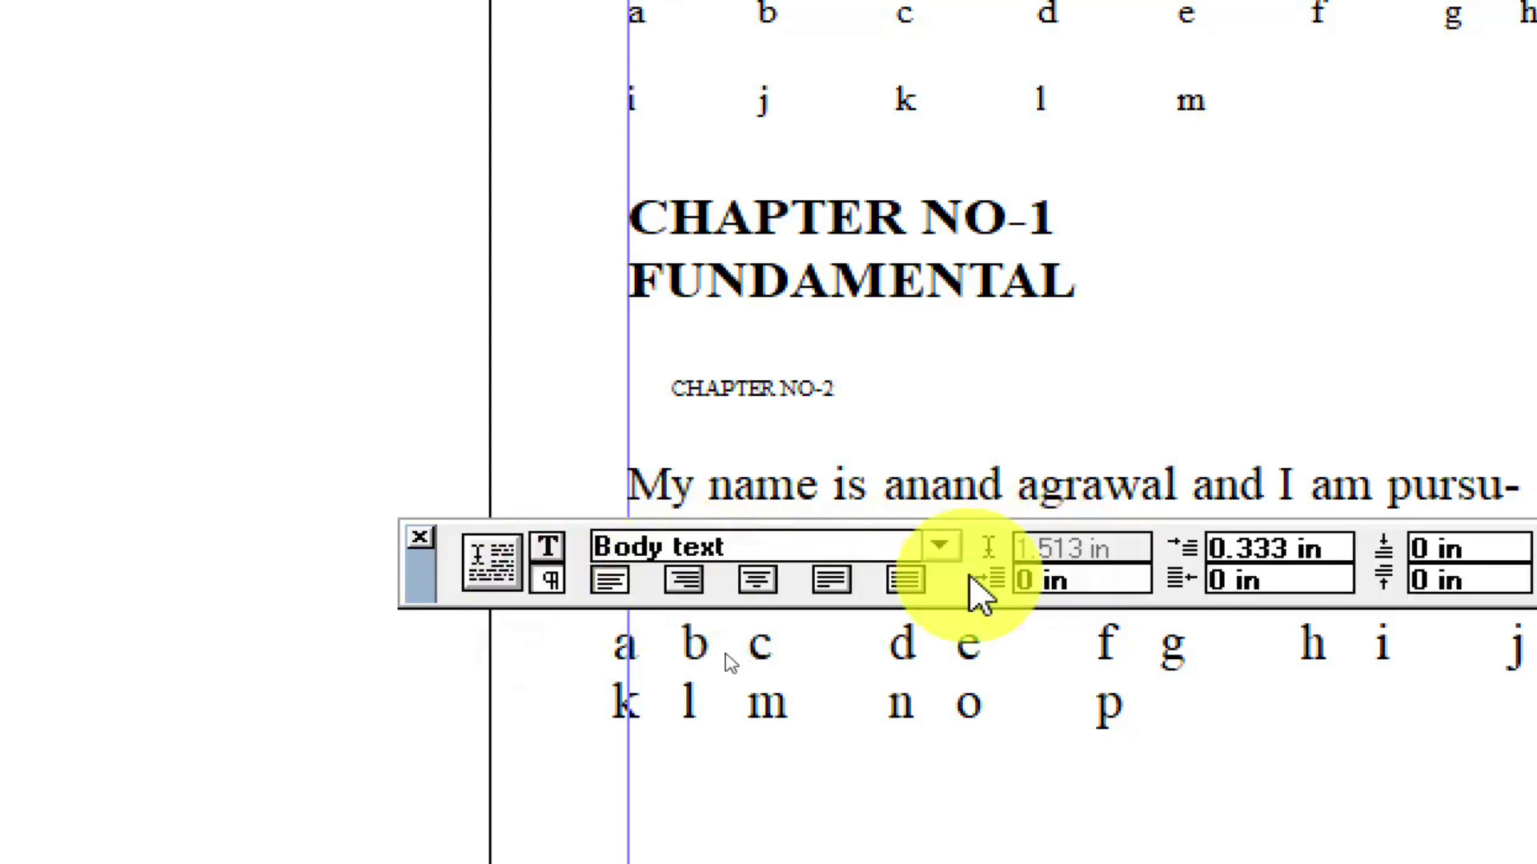
pyautogui.click(943, 548)
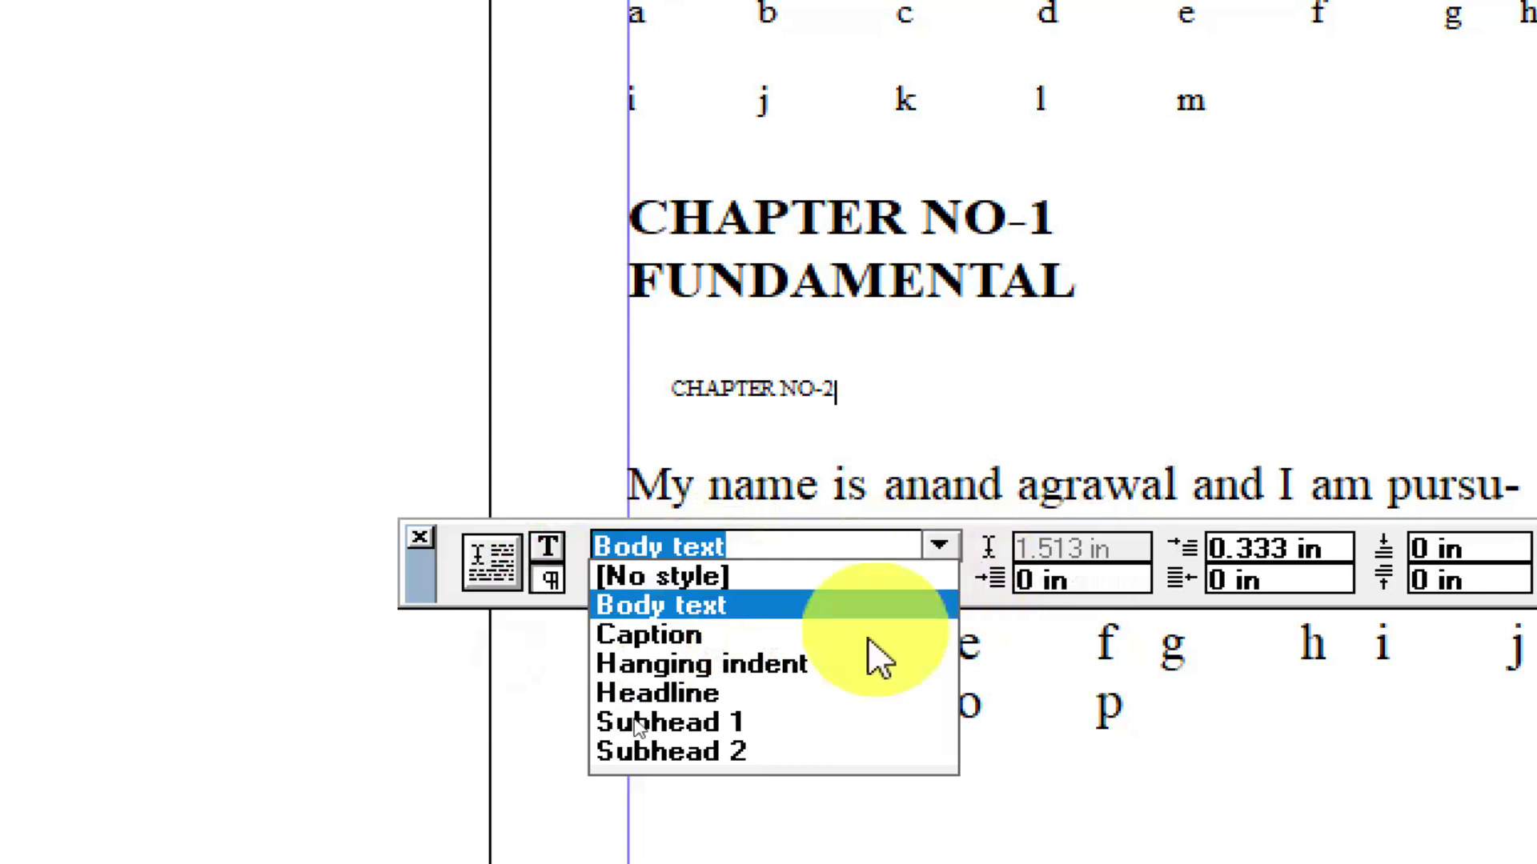
pyautogui.click(720, 722)
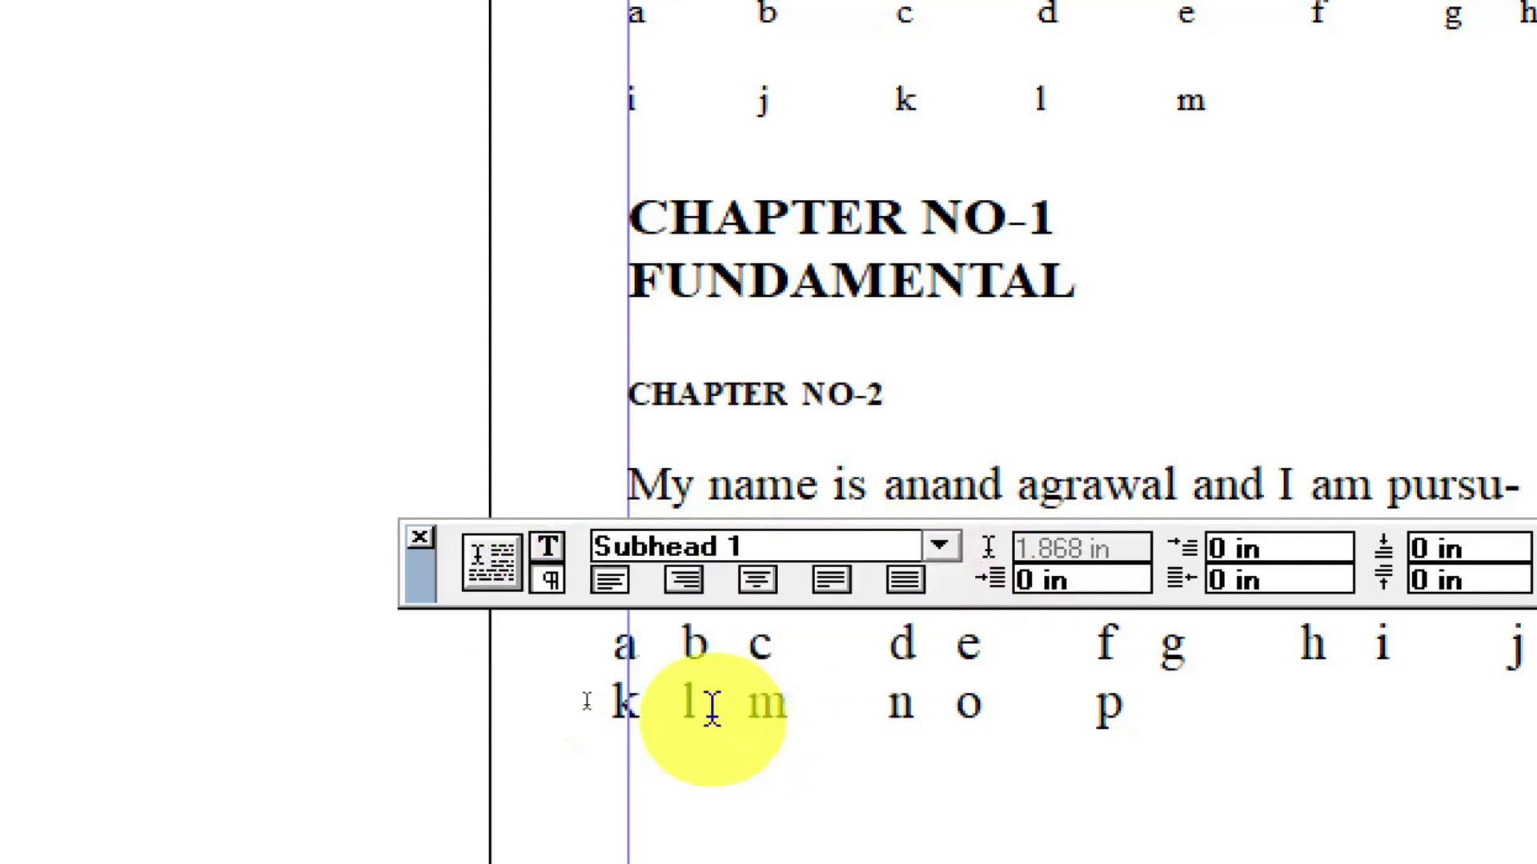
# Step: Add "CHAPTER NO-3" on a new line in the Subhead 1 style and check its character settings
pyautogui.press('Return')
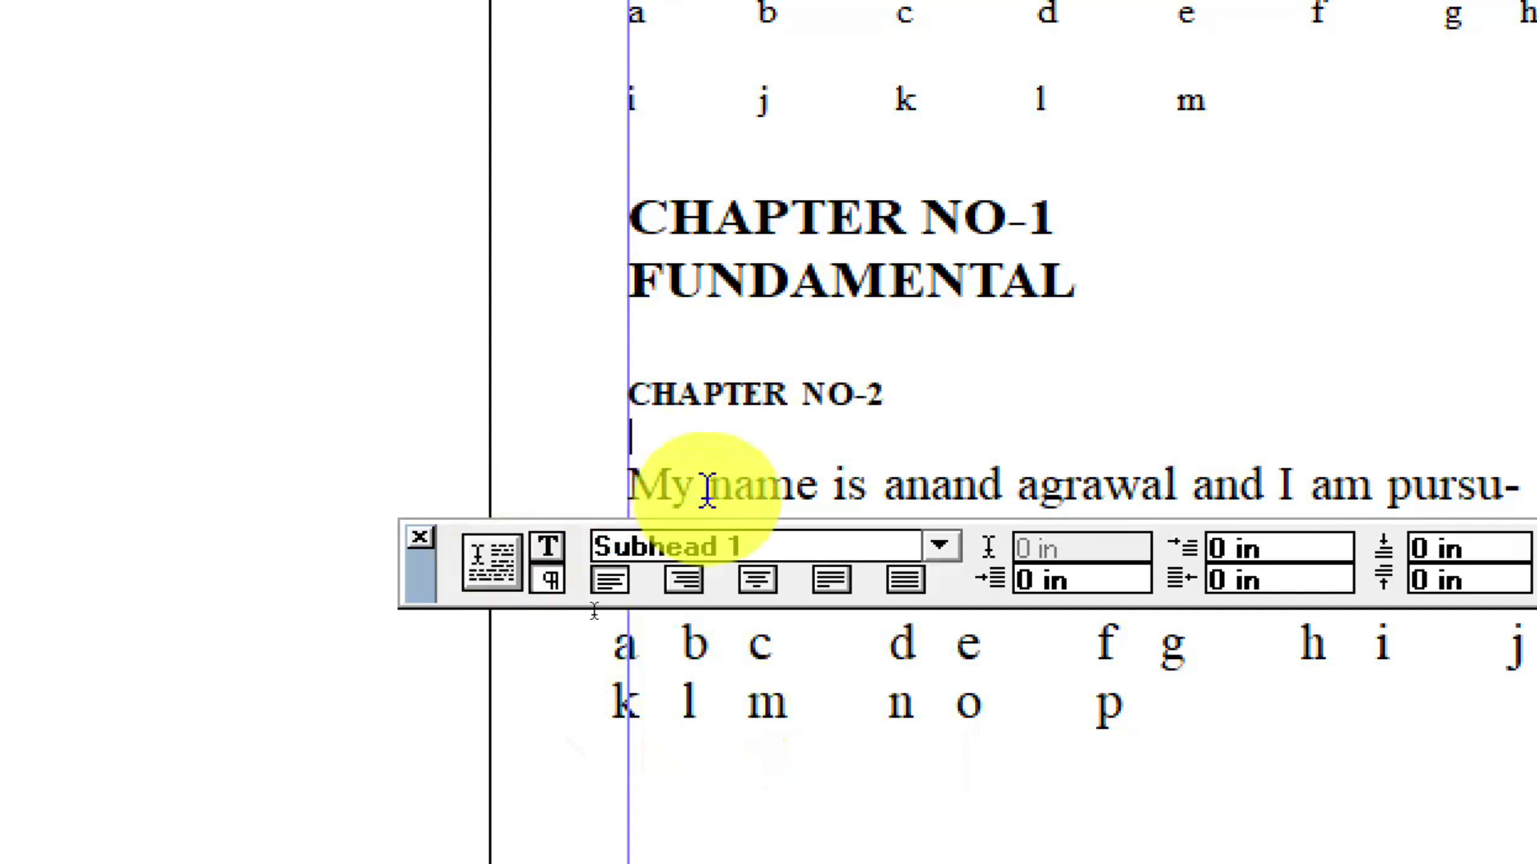
pyautogui.write('CHAP')
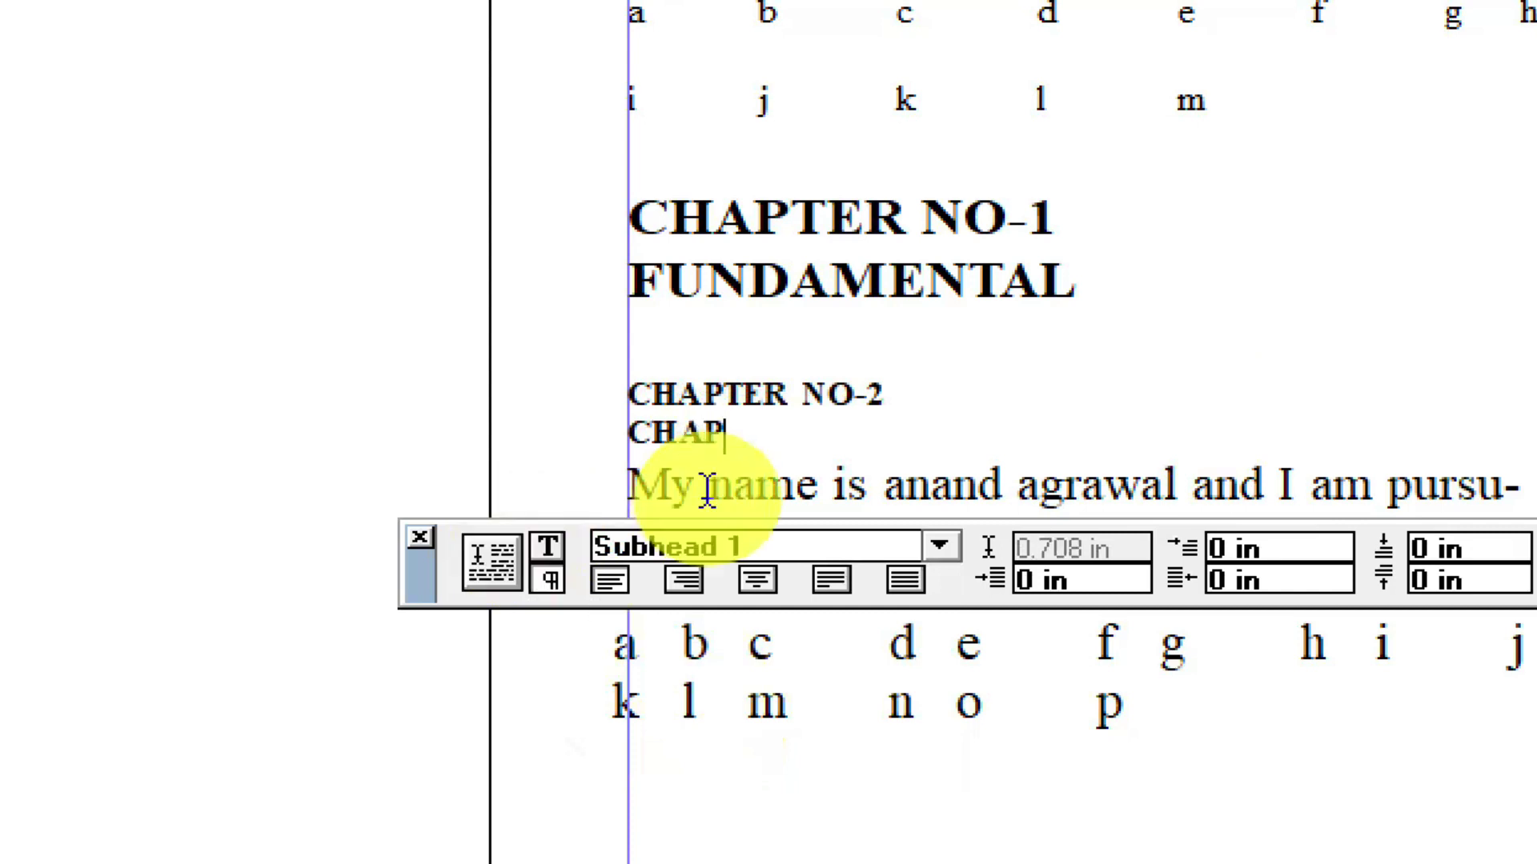
pyautogui.write('TER NO-3')
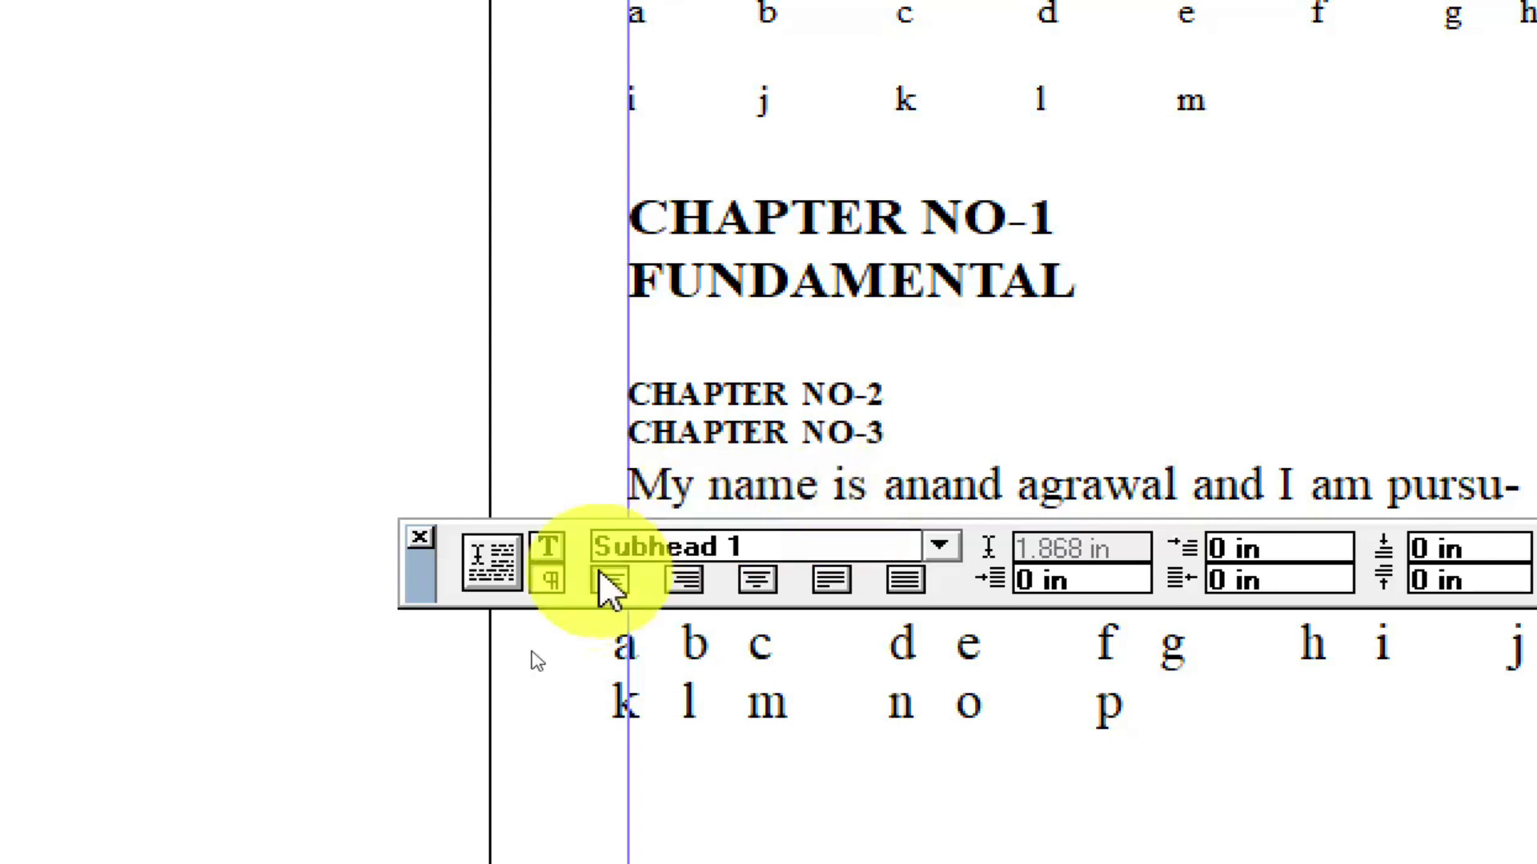
pyautogui.click(549, 547)
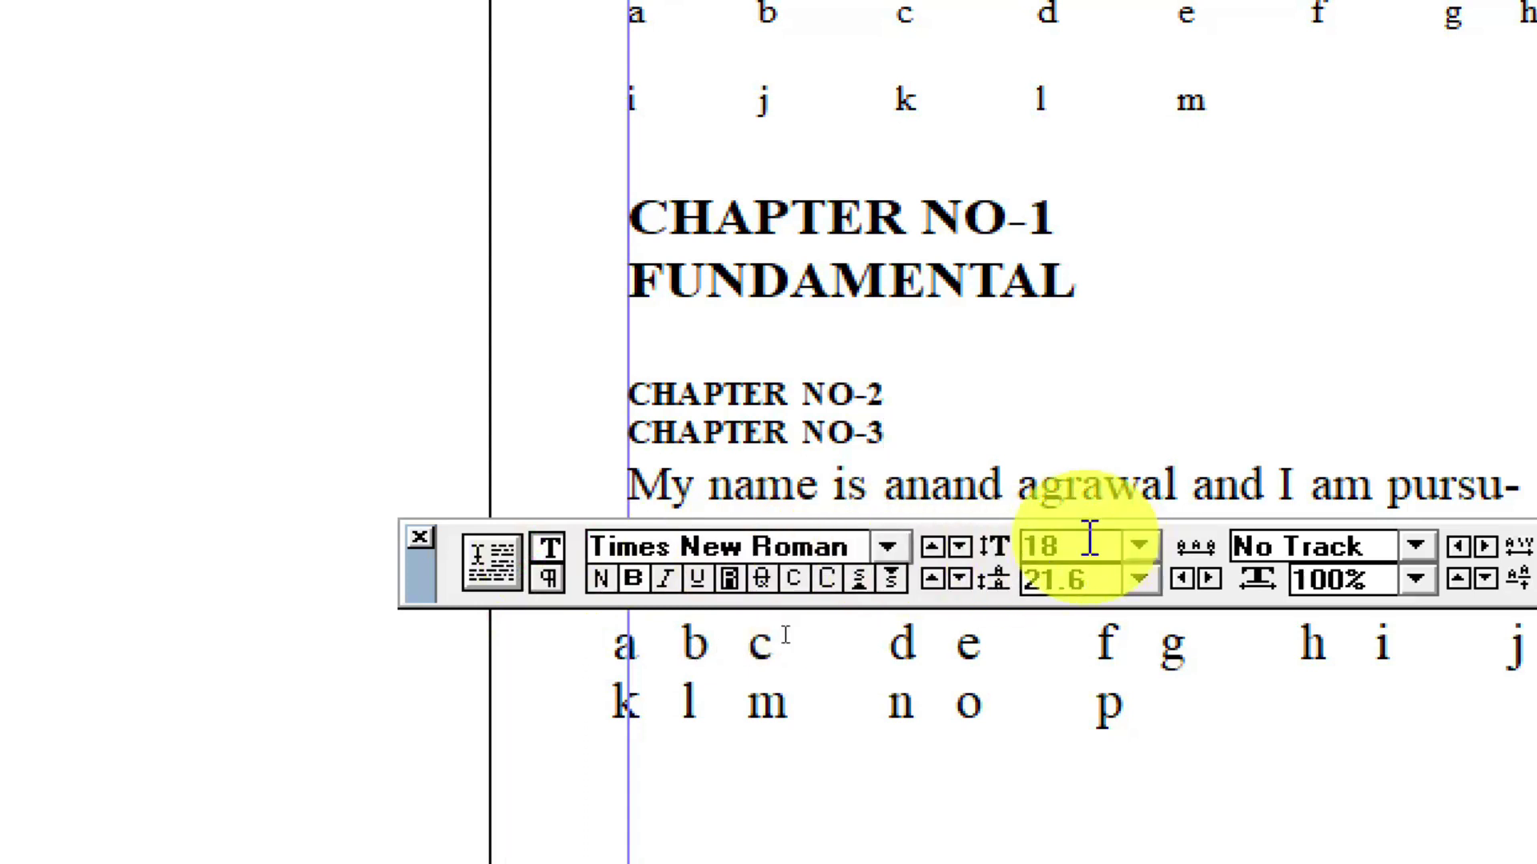
pyautogui.click(550, 588)
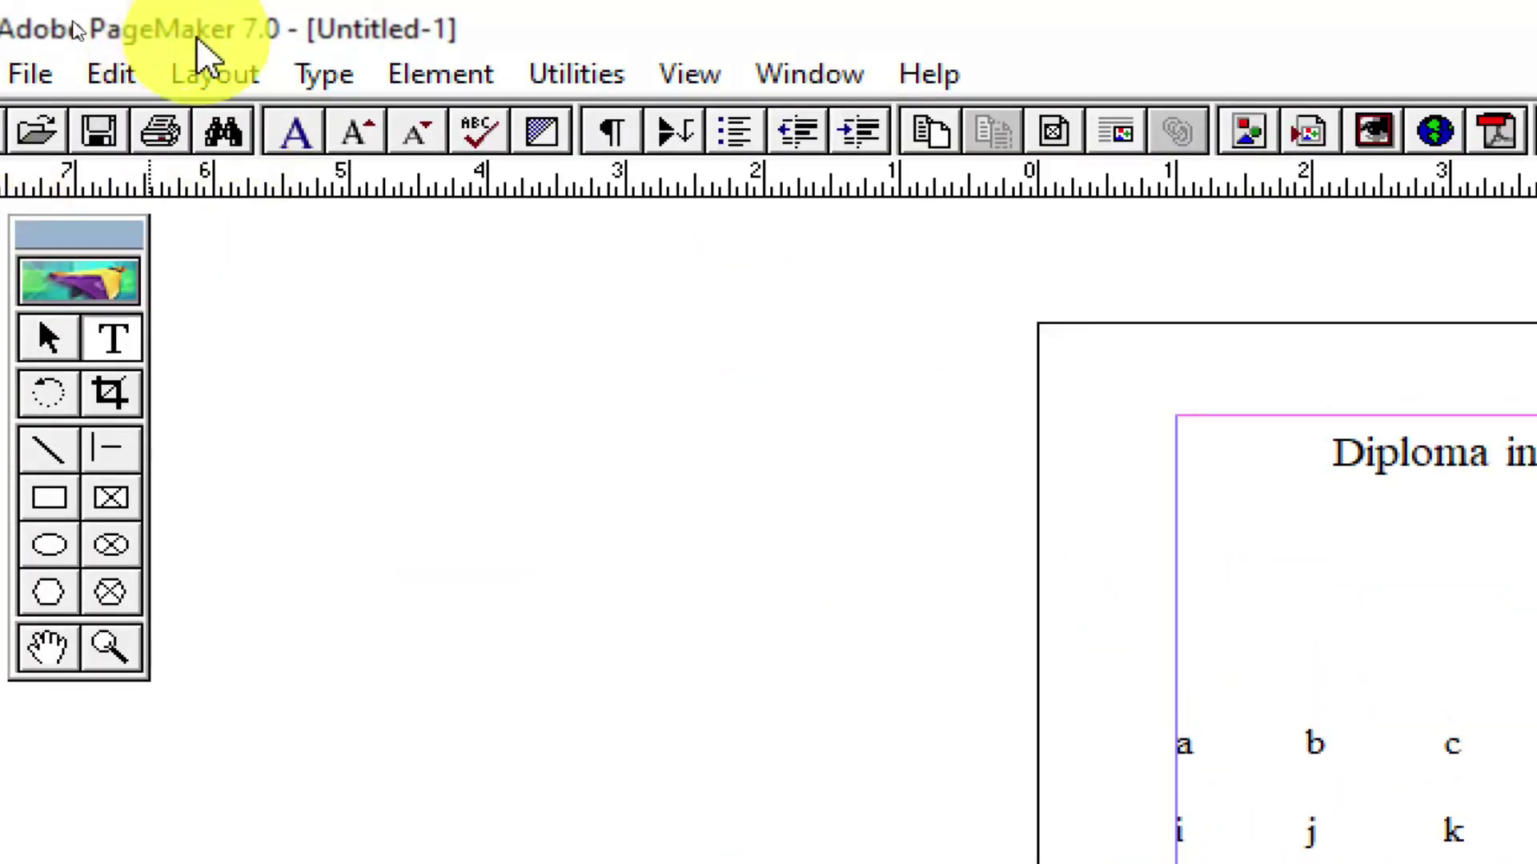
pyautogui.click(320, 76)
pyautogui.moveTo(604, 744)
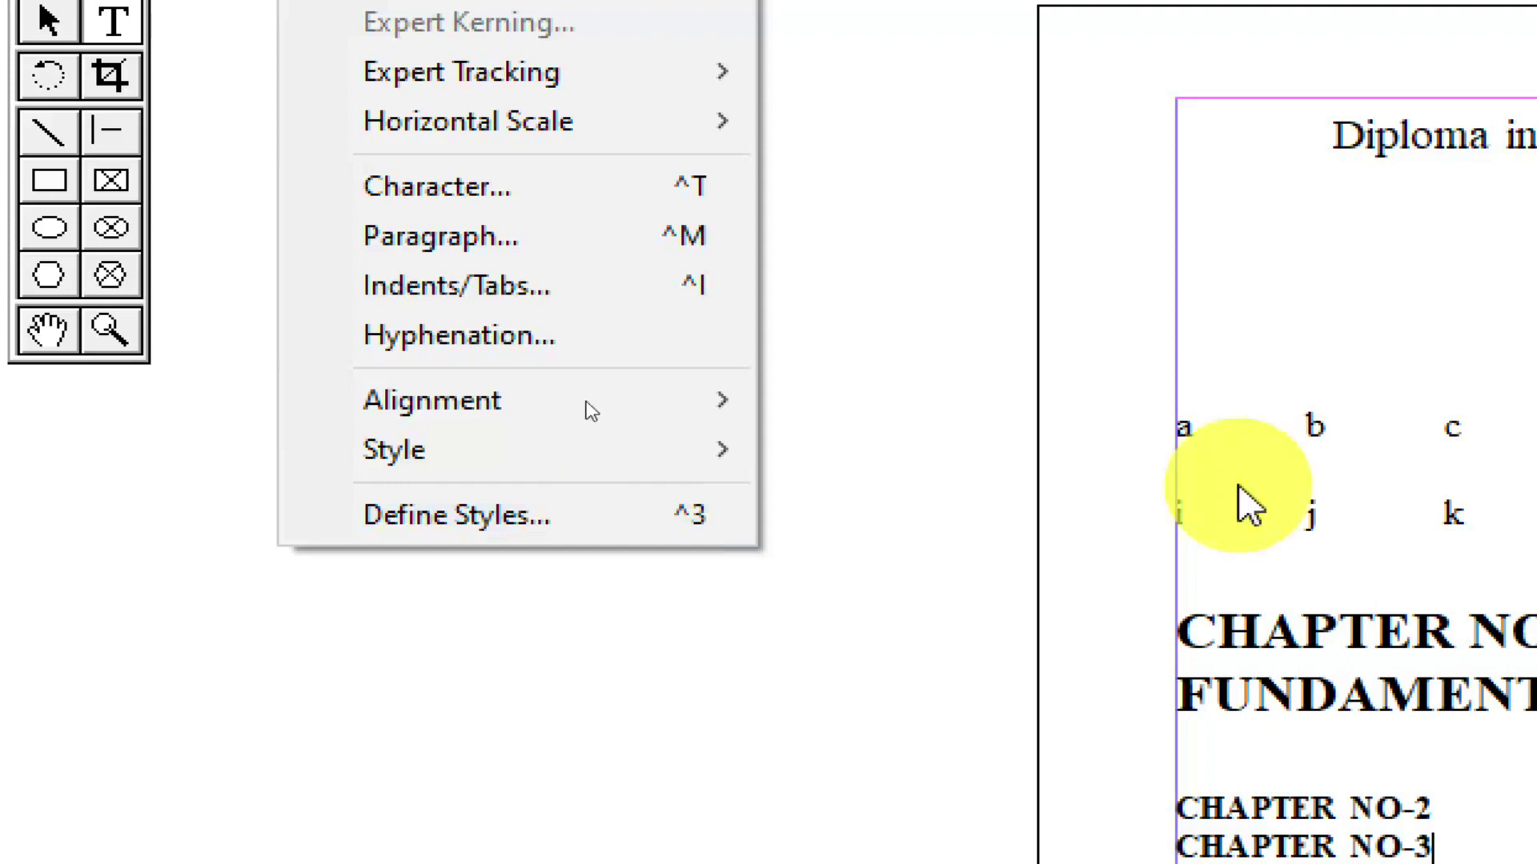
pyautogui.click(1370, 436)
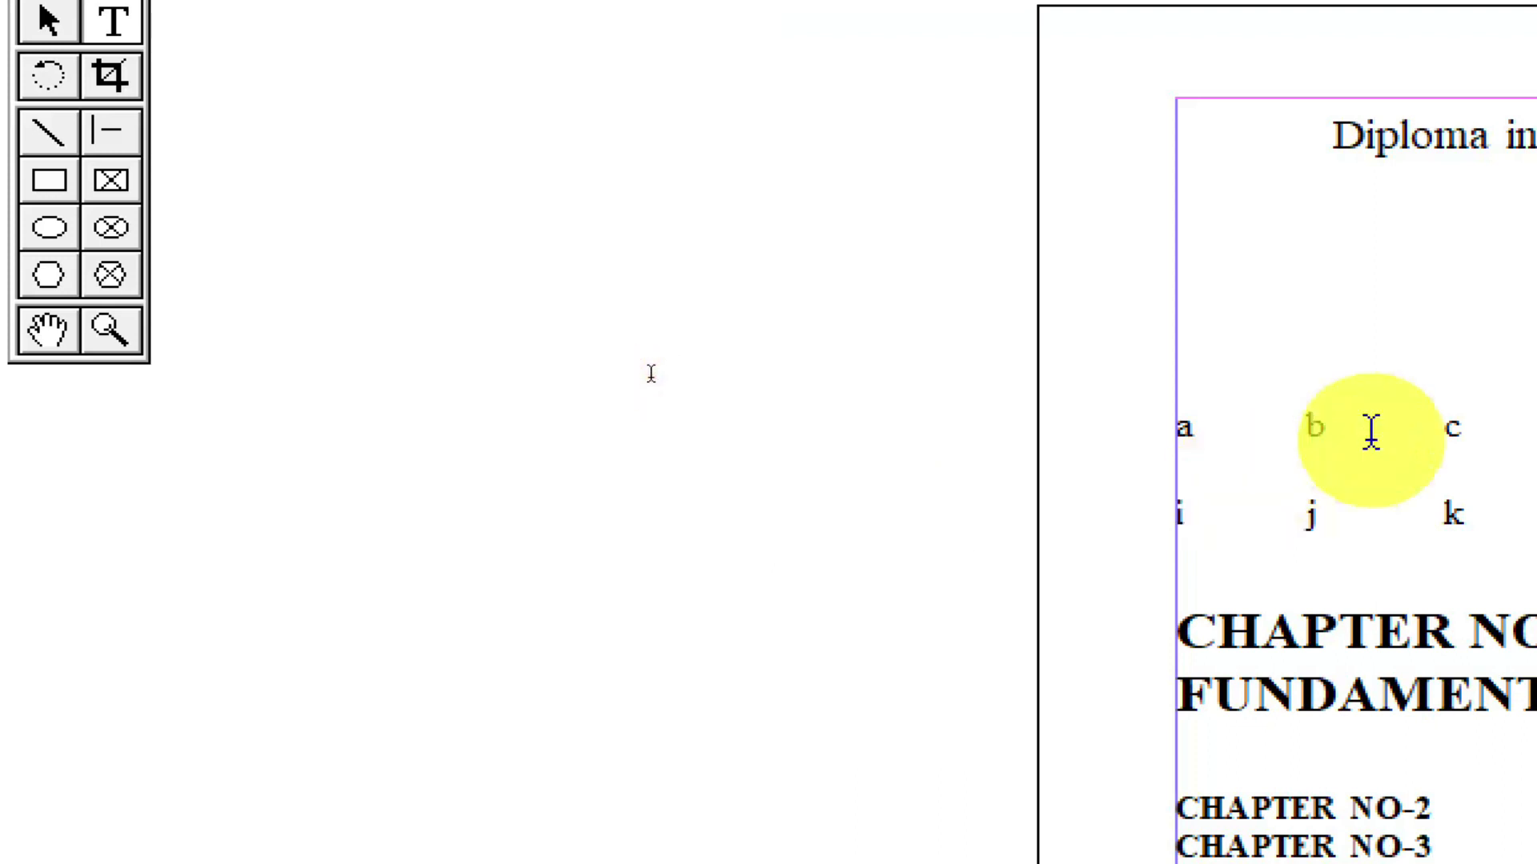
# Step: Select all the text blocks with the Pointer tool and delete them to empty the page
pyautogui.click(53, 26)
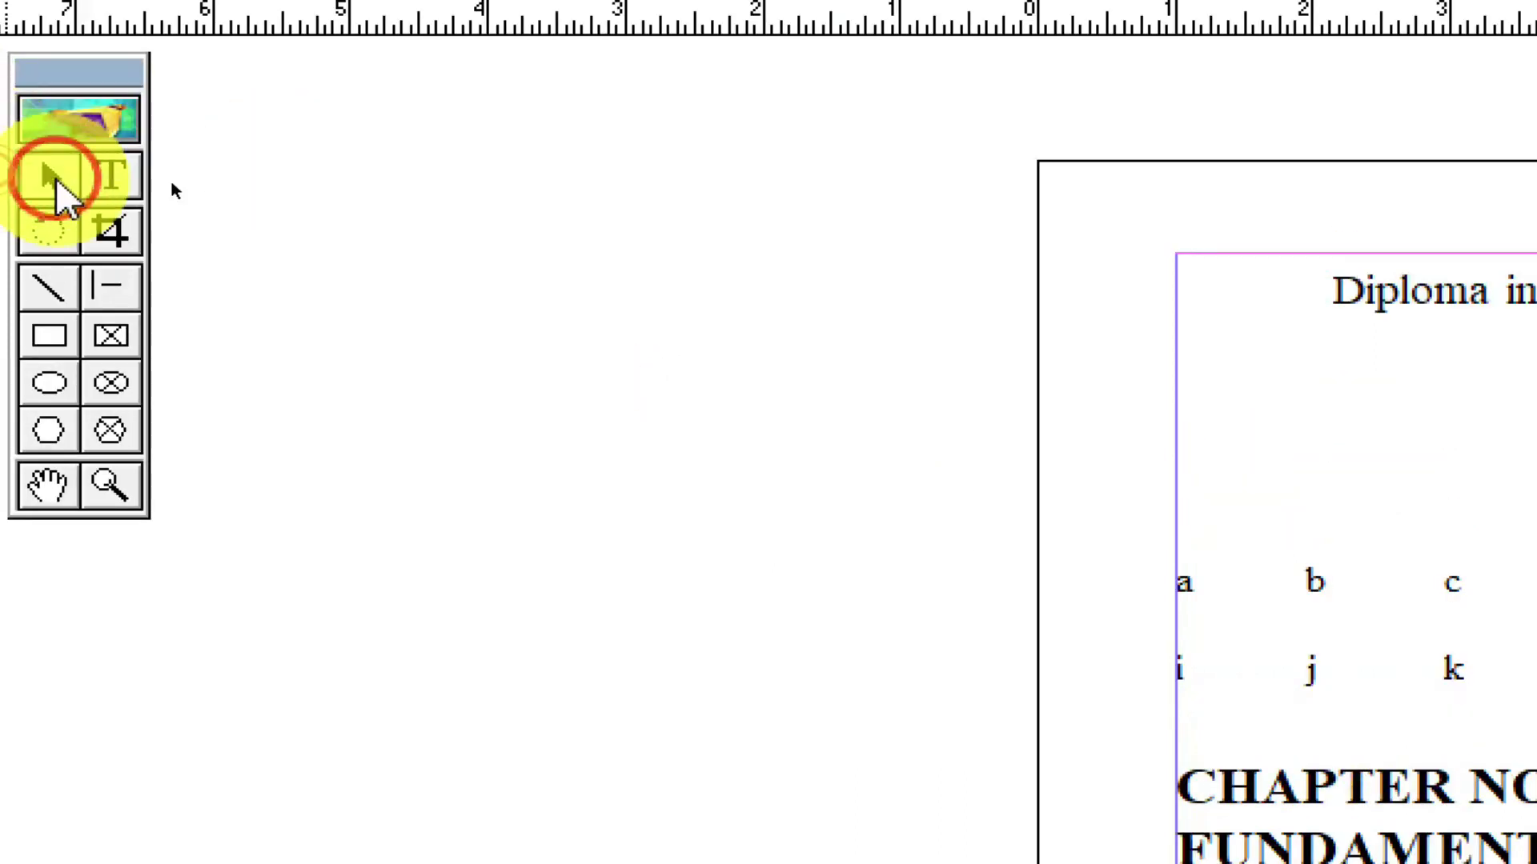
pyautogui.click(1401, 506)
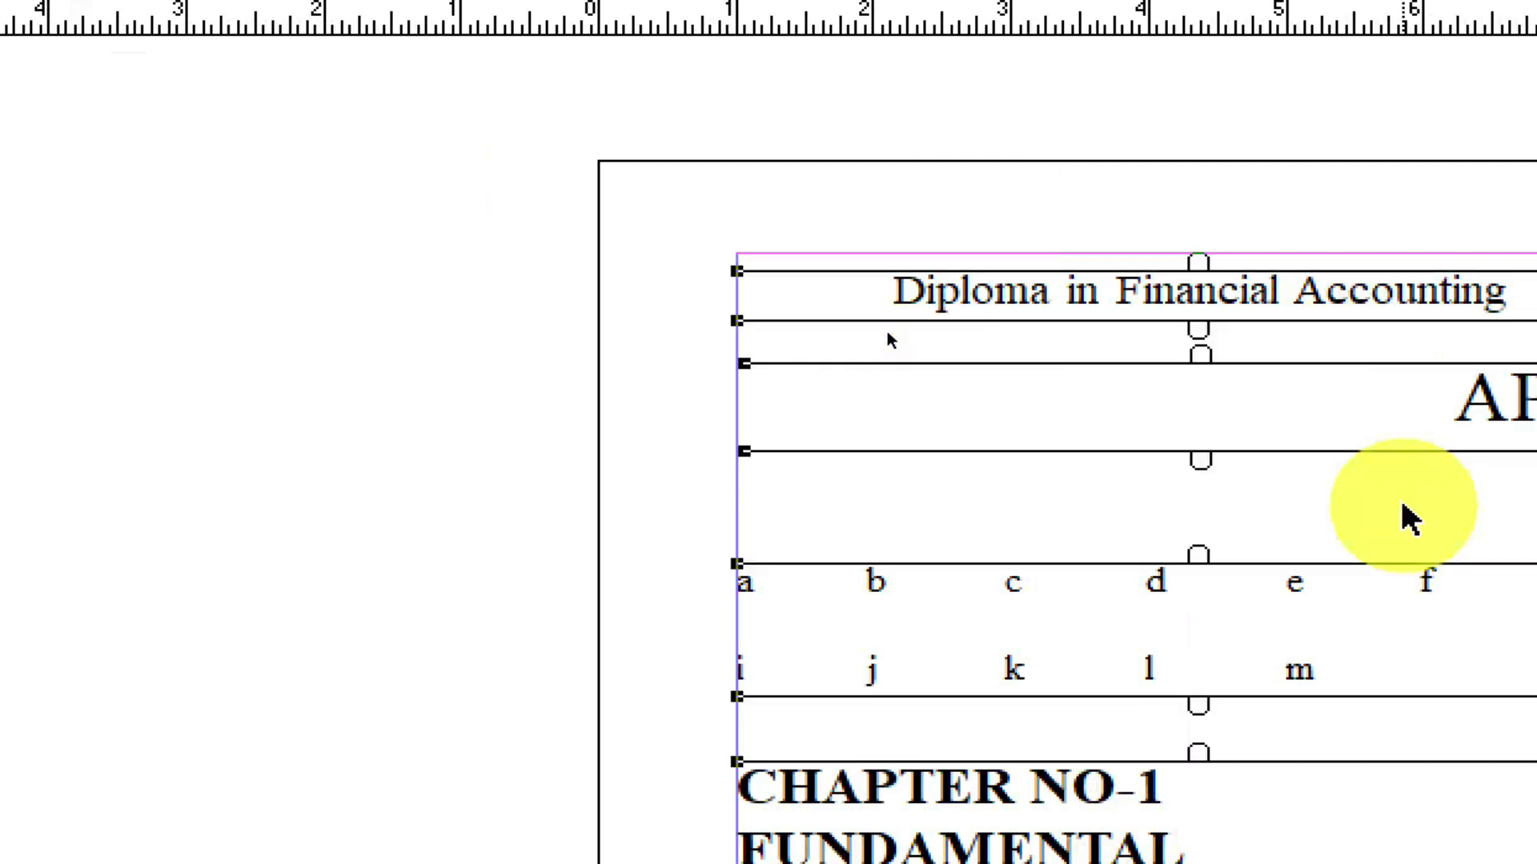
pyautogui.press('Delete')
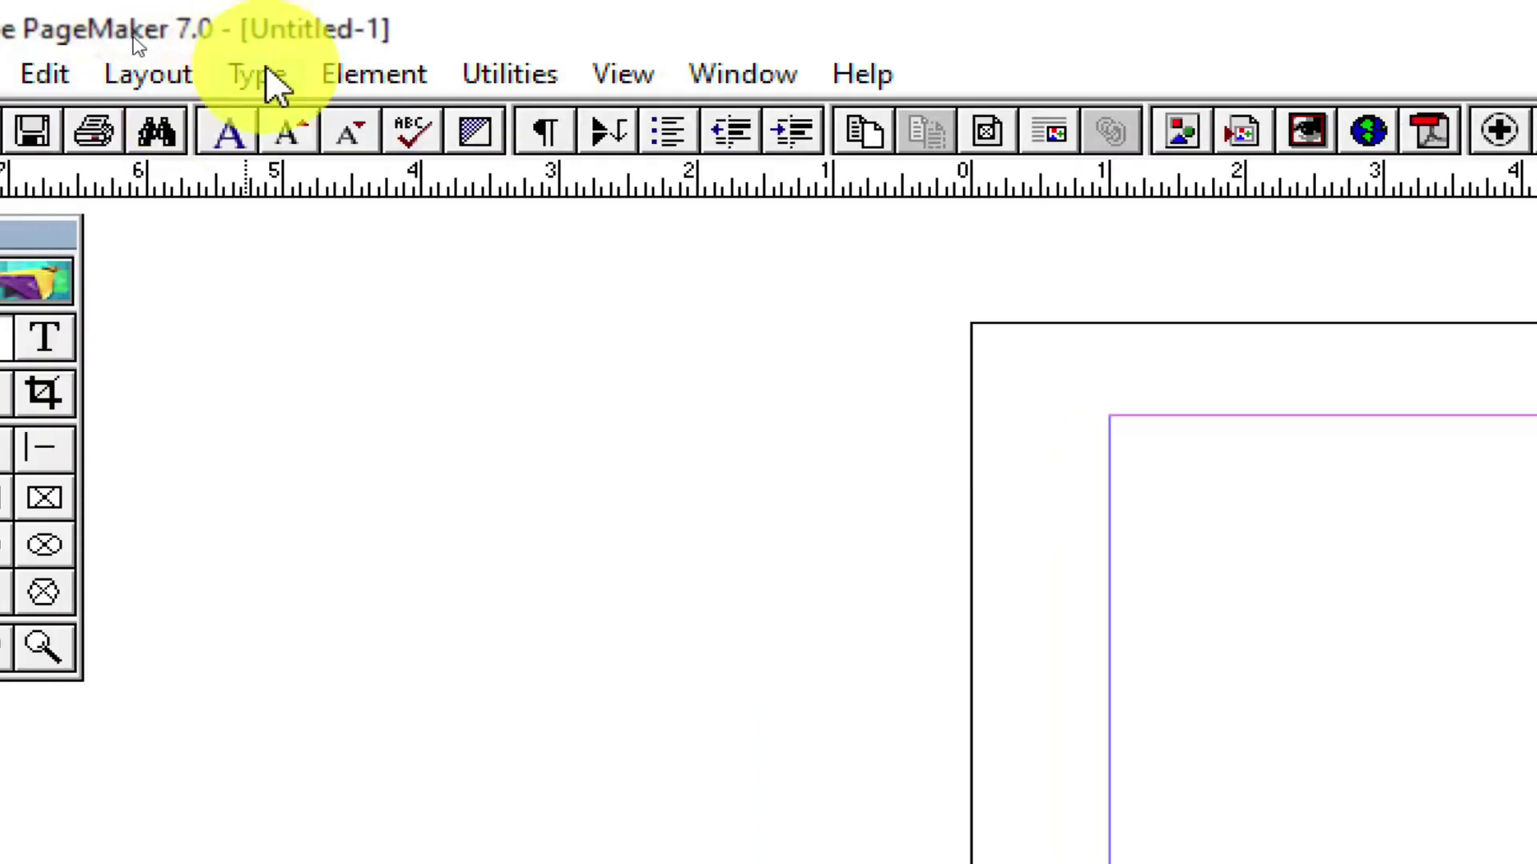
# Step: Start defining a new paragraph style and name it APEX
pyautogui.click(267, 70)
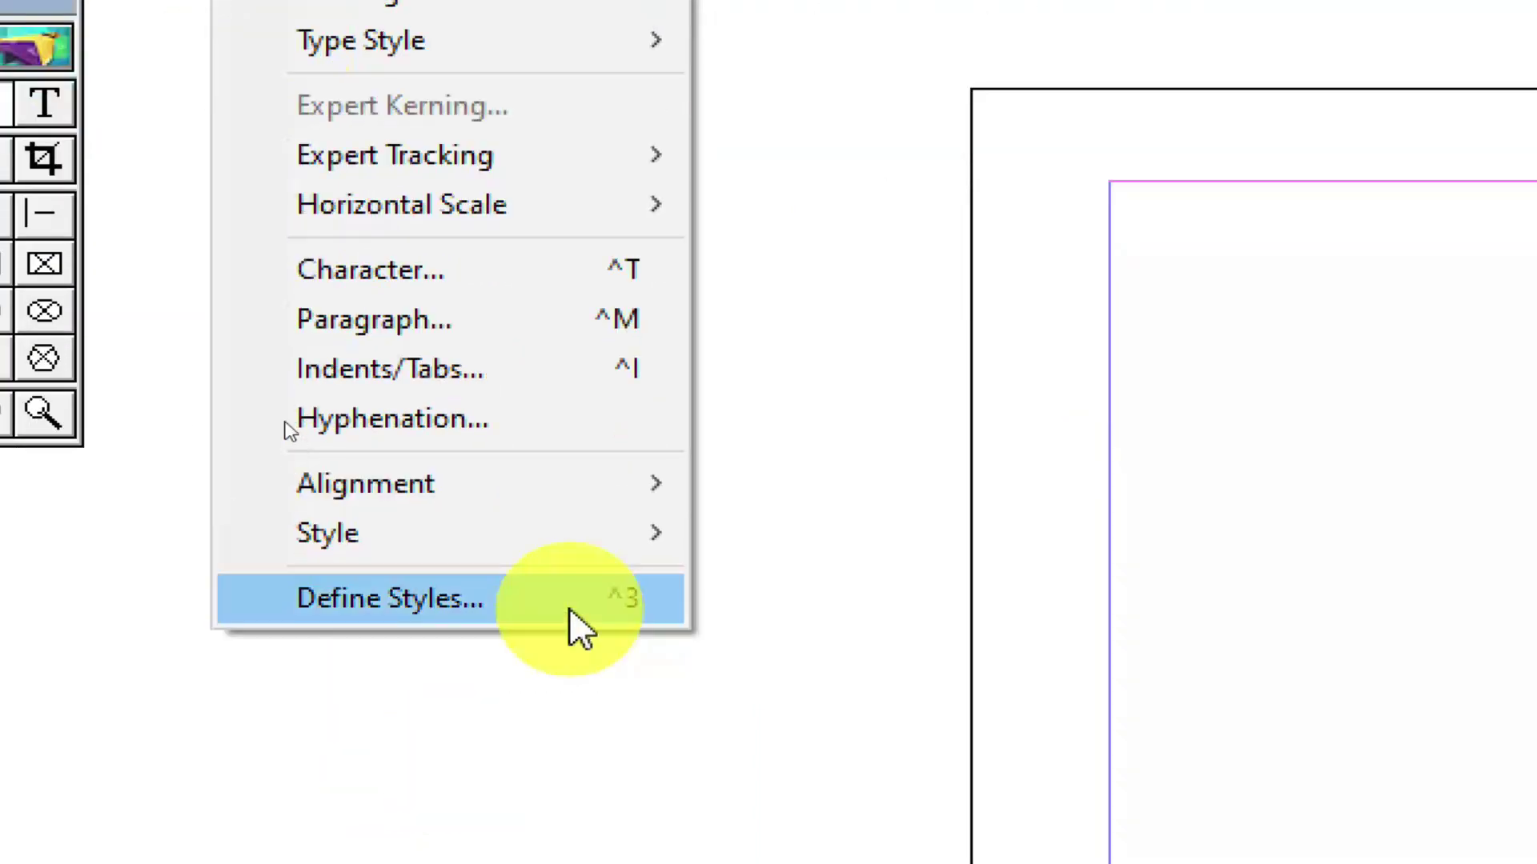
pyautogui.click(578, 629)
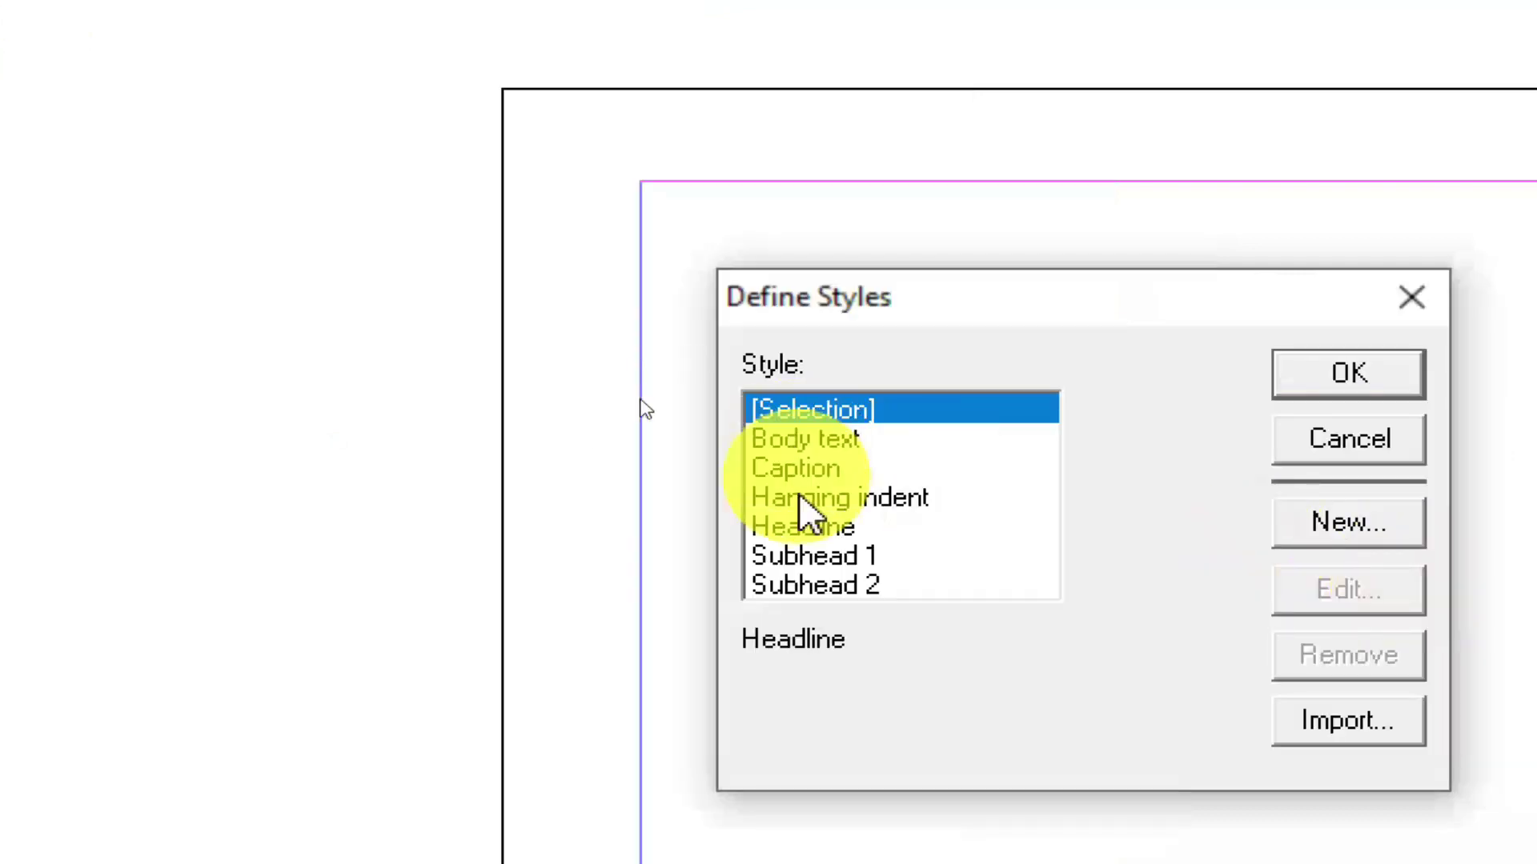
pyautogui.click(1384, 524)
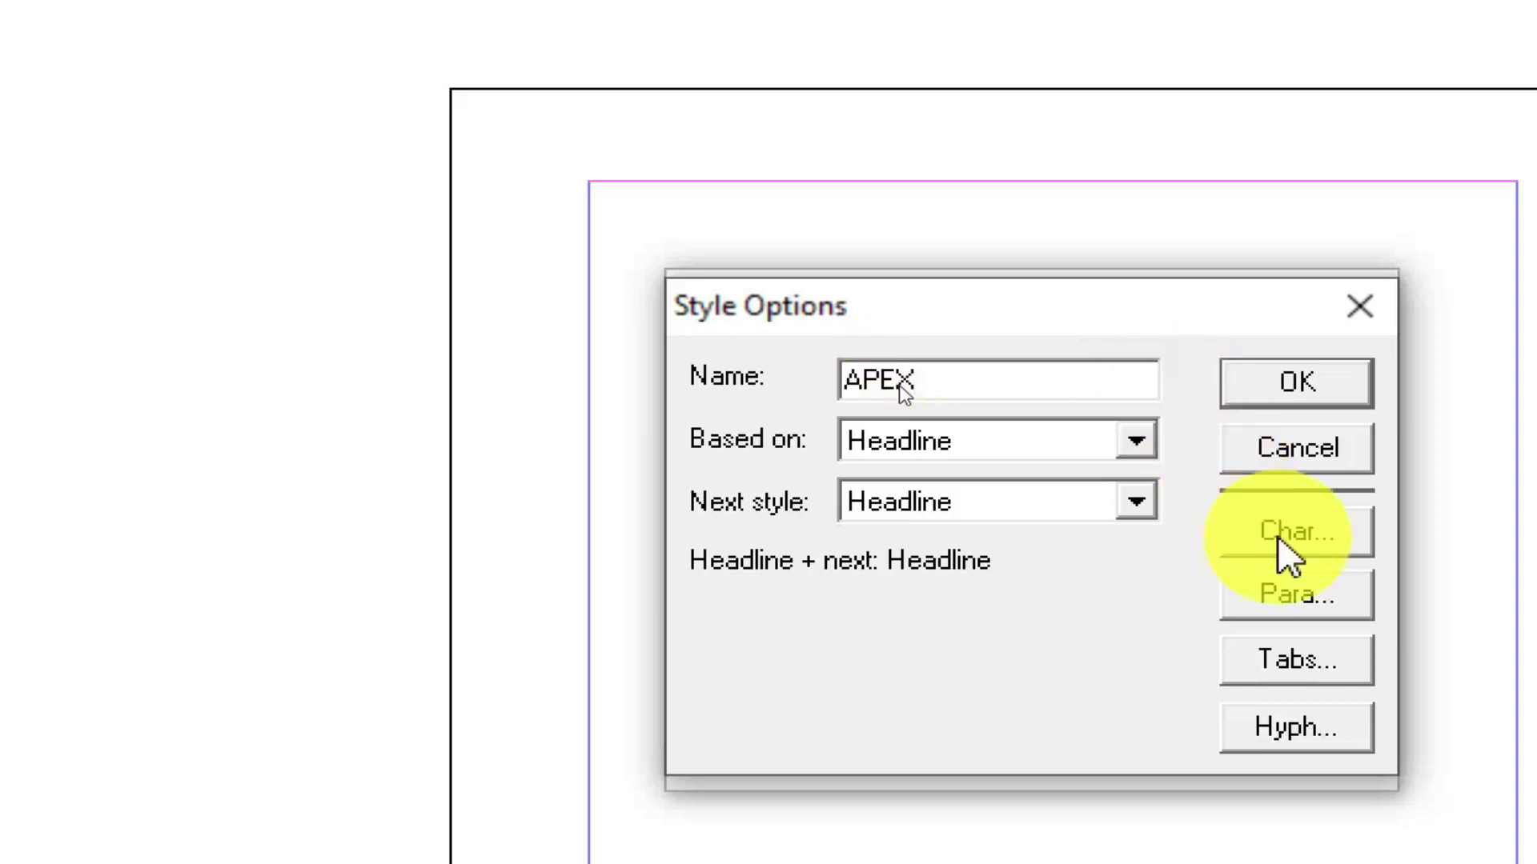
# Step: Give the APEX style the Algerian font, Blue color and underline, and save the style definition
pyautogui.click(1324, 540)
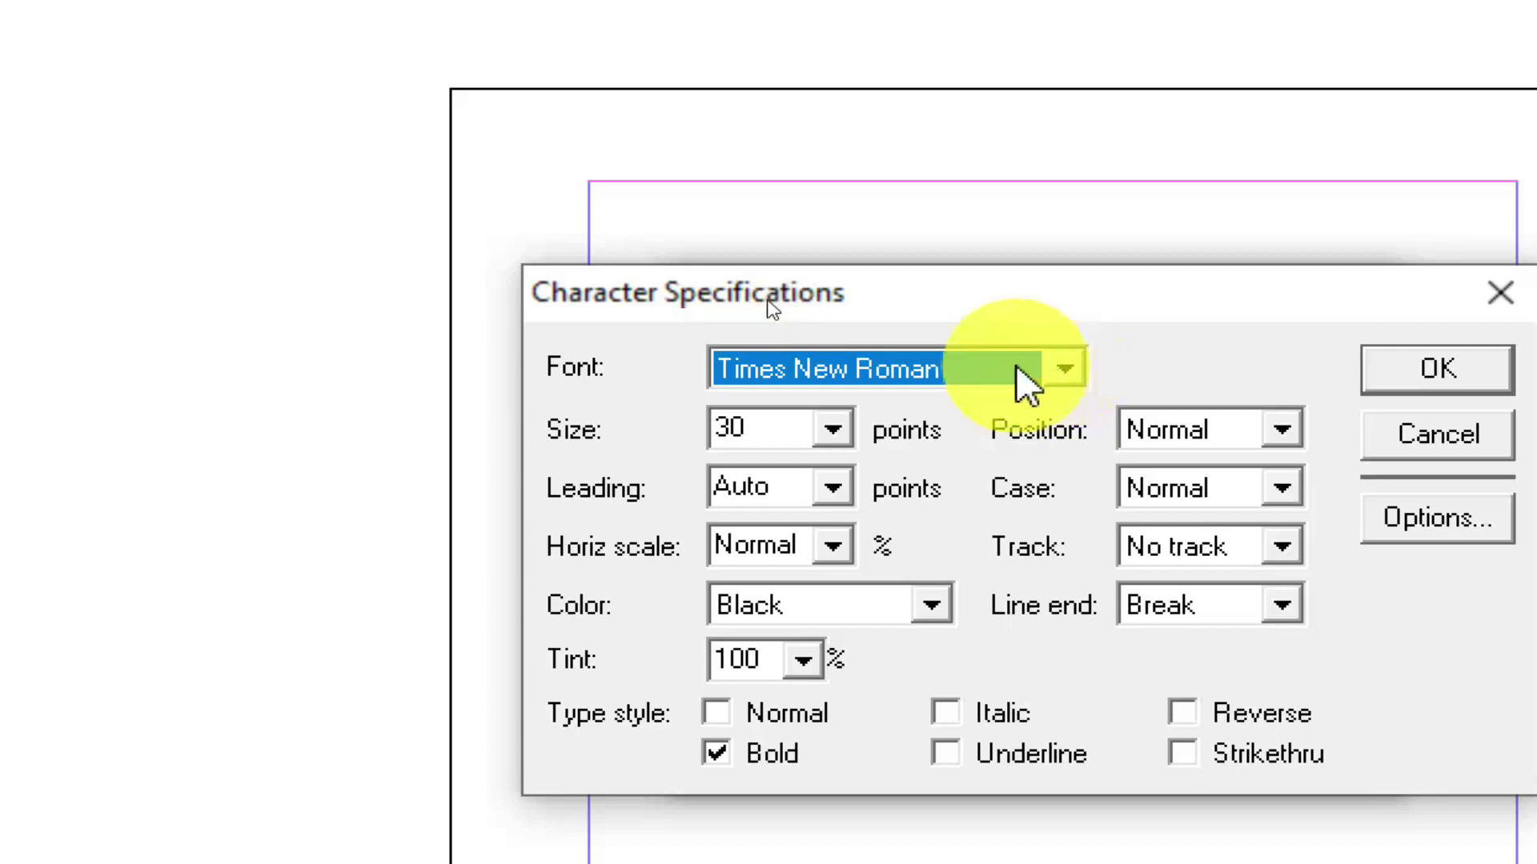
pyautogui.press('a')
pyautogui.press('Down')
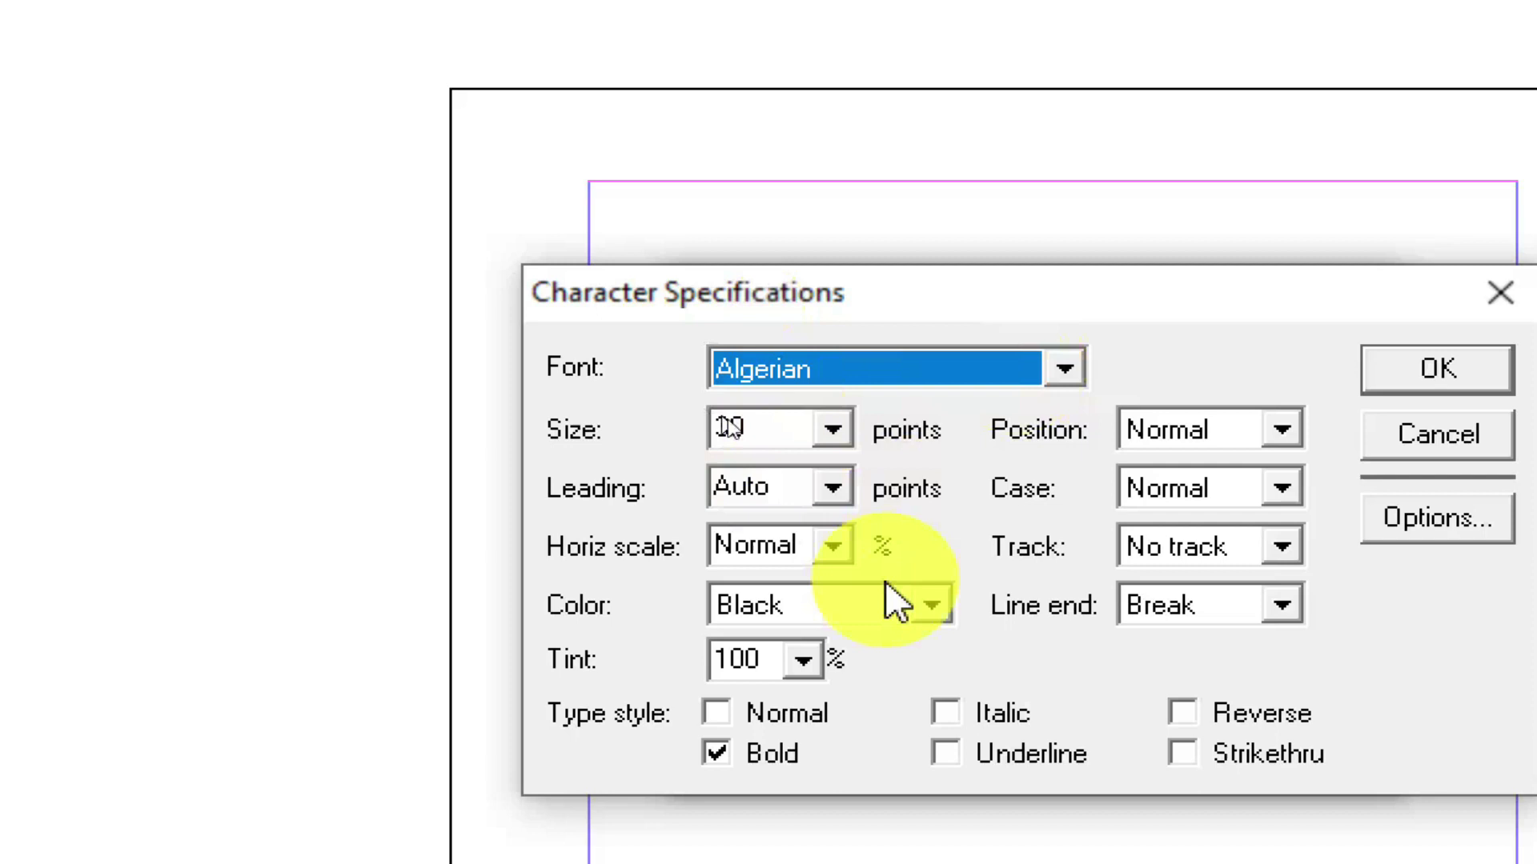
pyautogui.click(931, 606)
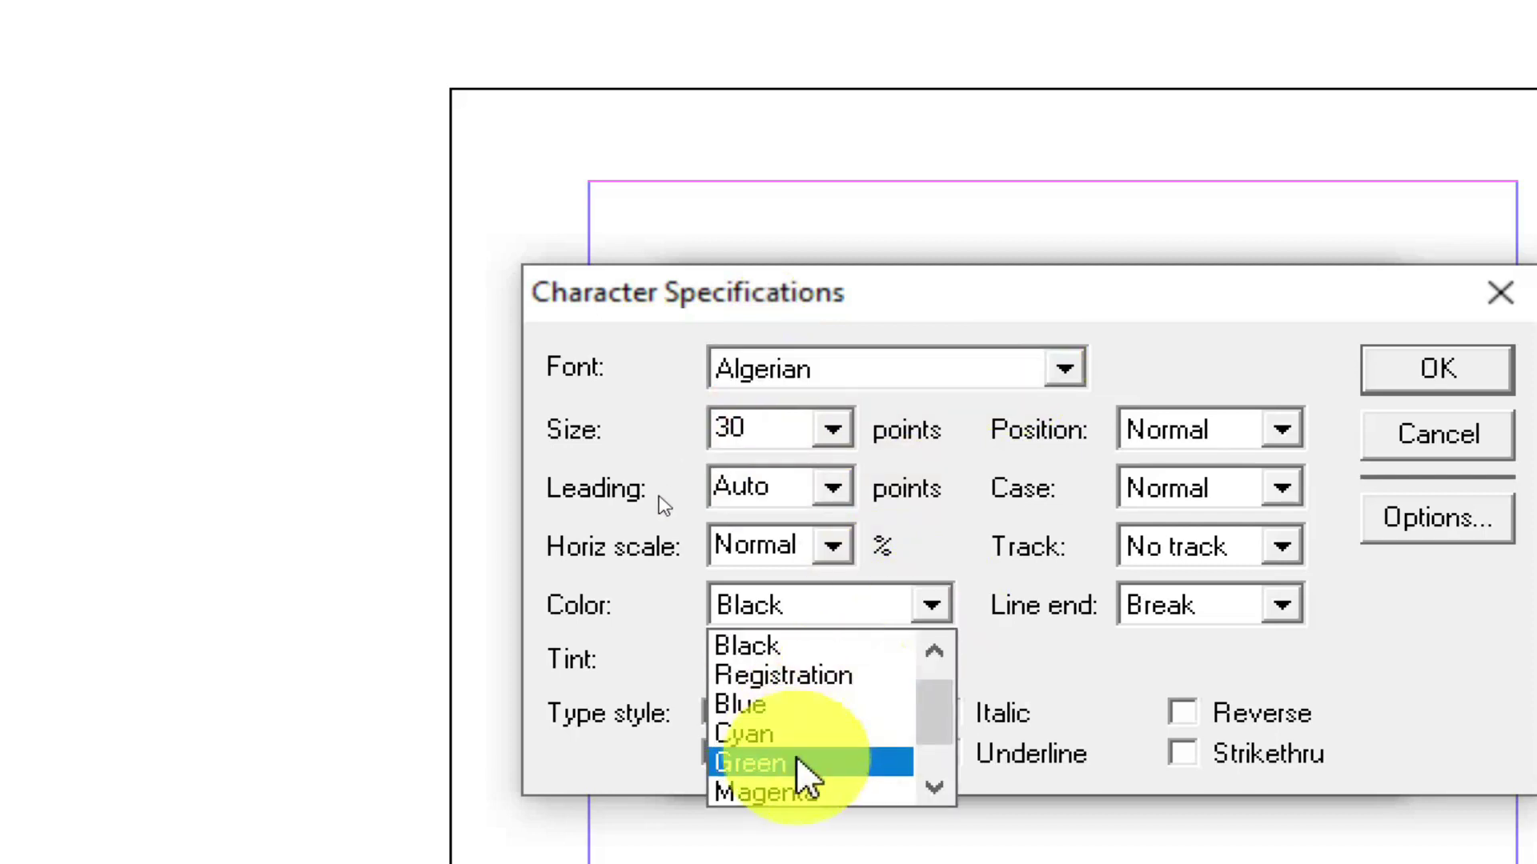
pyautogui.click(813, 704)
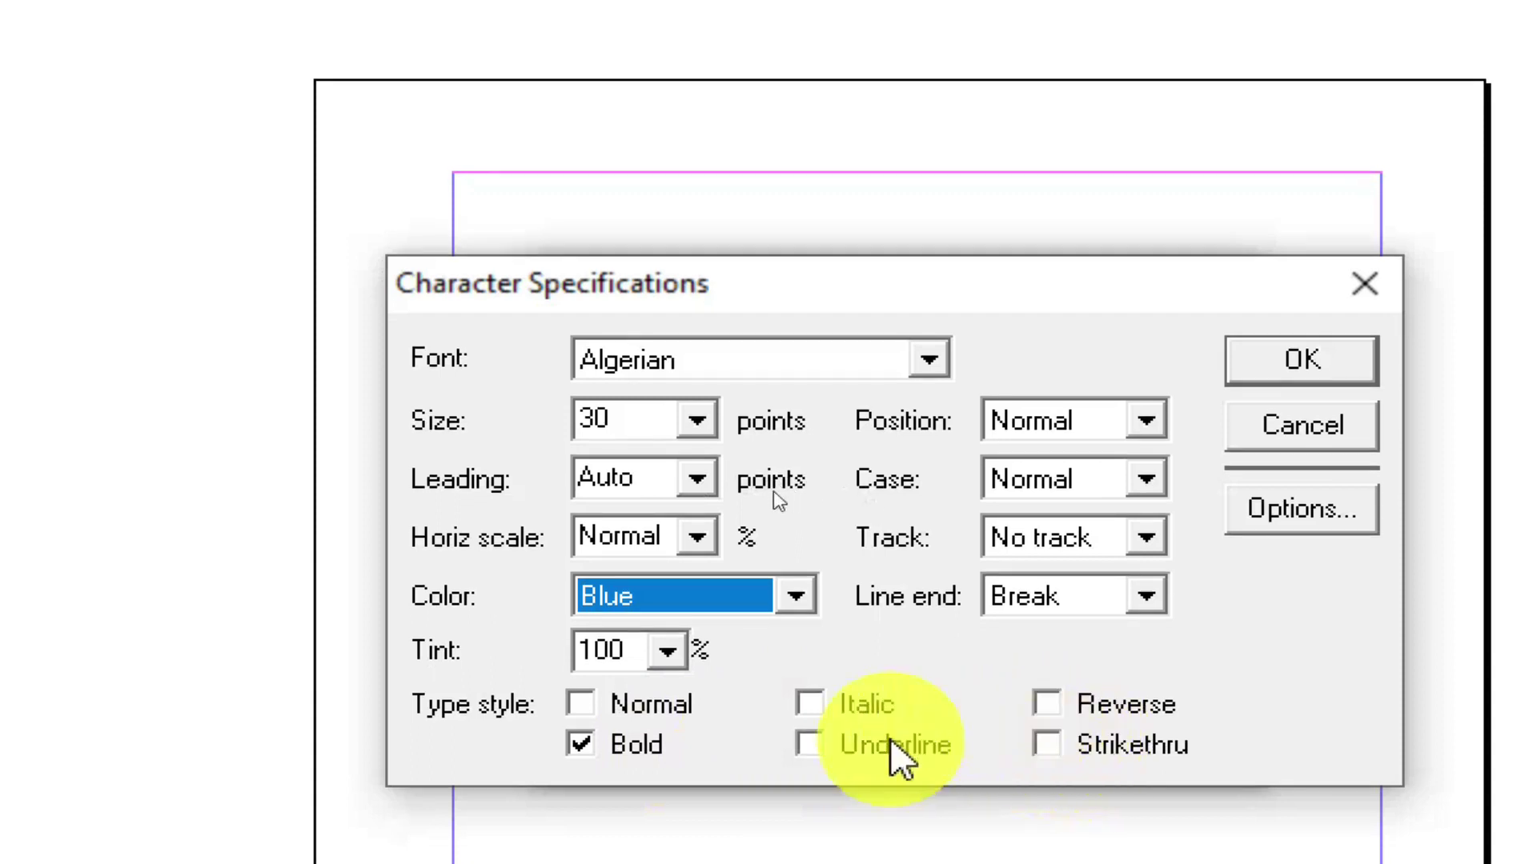
pyautogui.click(818, 746)
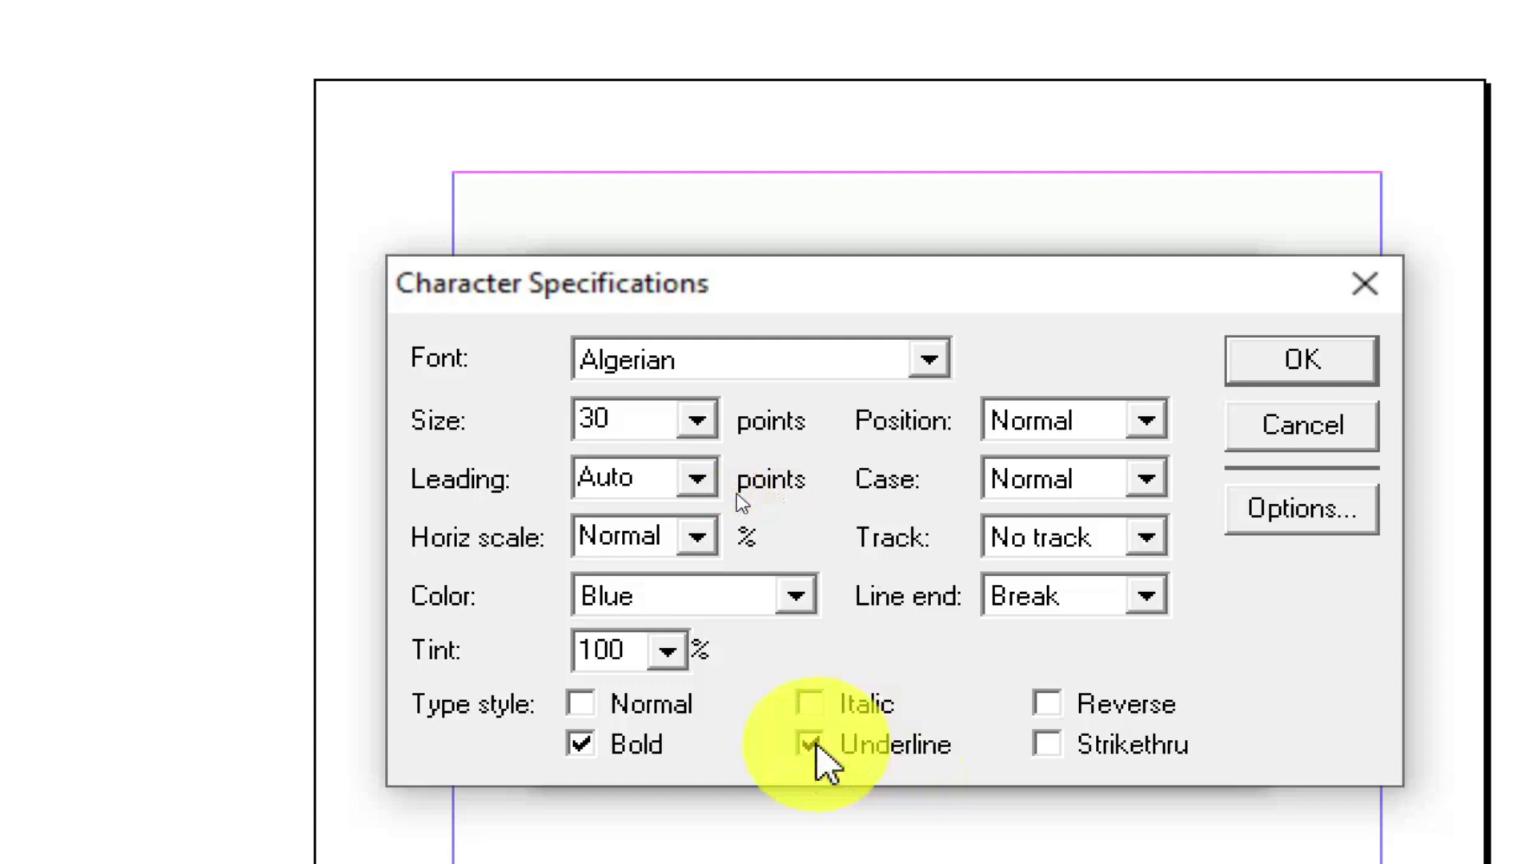
pyautogui.click(1267, 367)
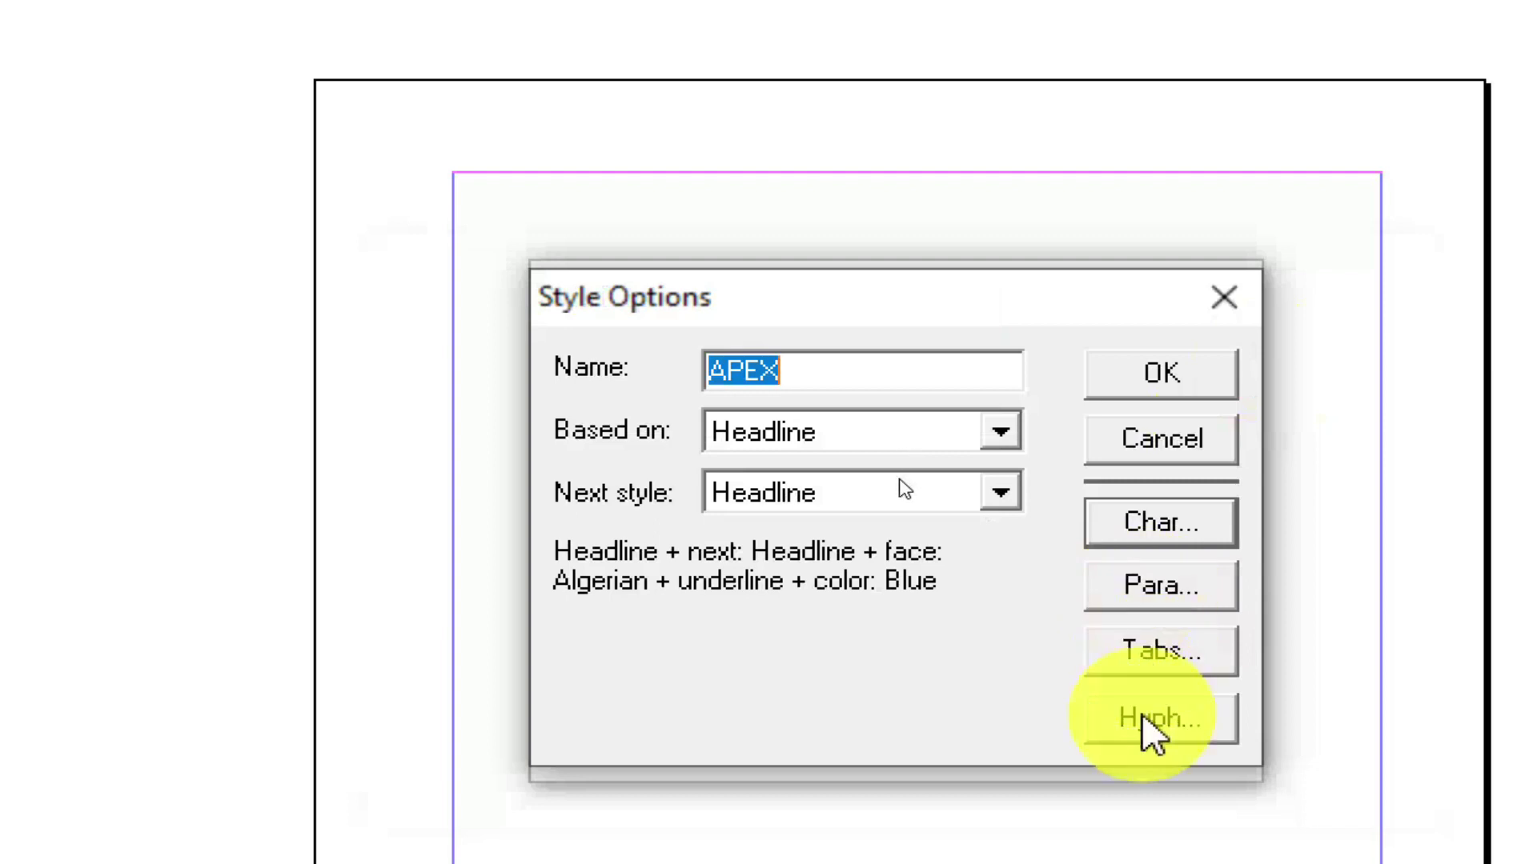
pyautogui.click(1170, 379)
pyautogui.click(1138, 367)
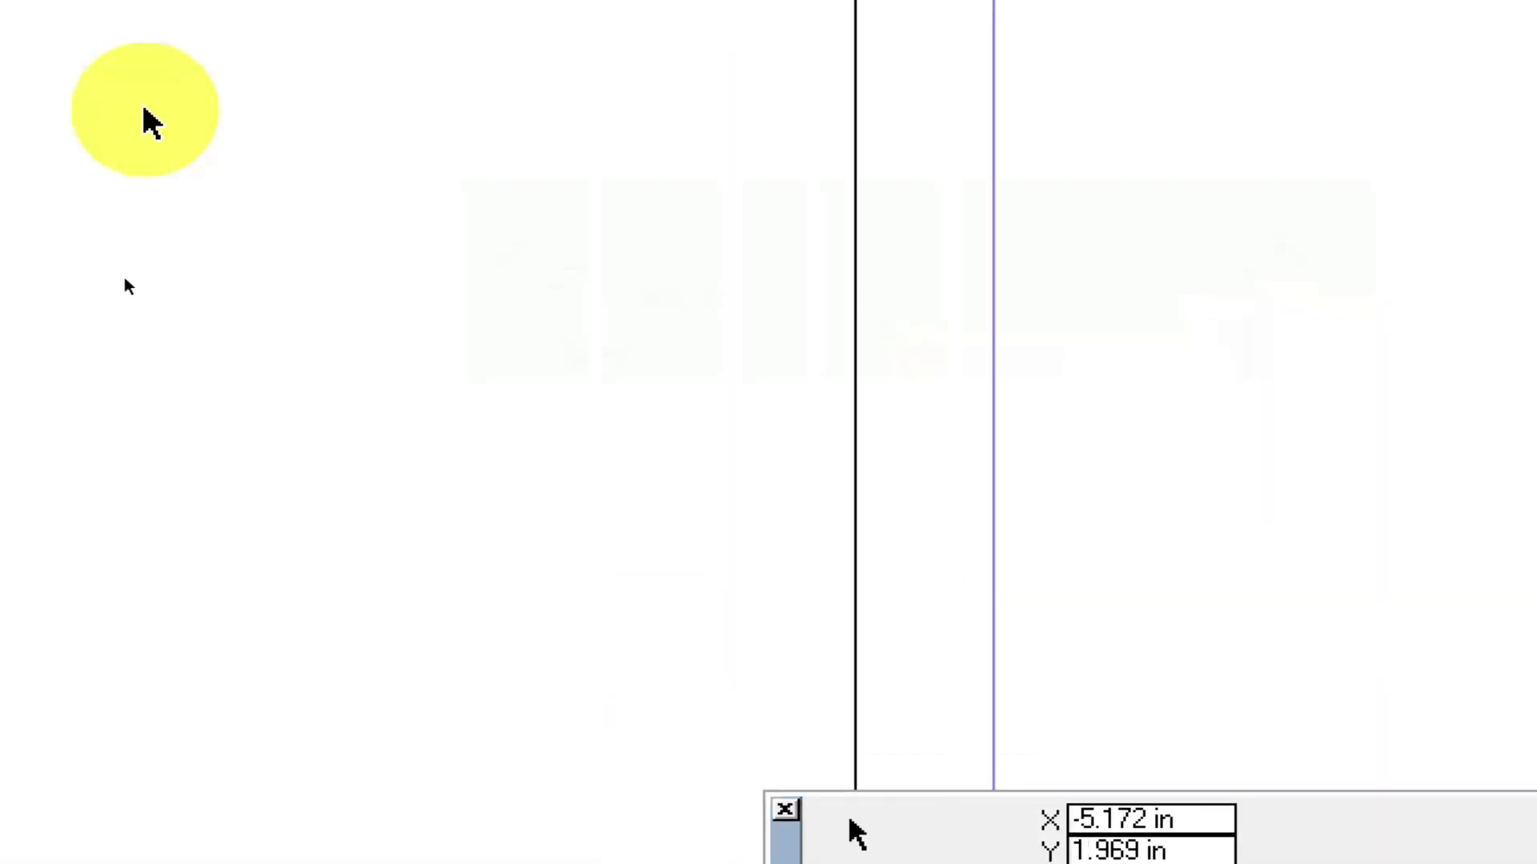
# Step: Activate the Text tool and choose APEX as the paragraph style for new text
pyautogui.click(106, 111)
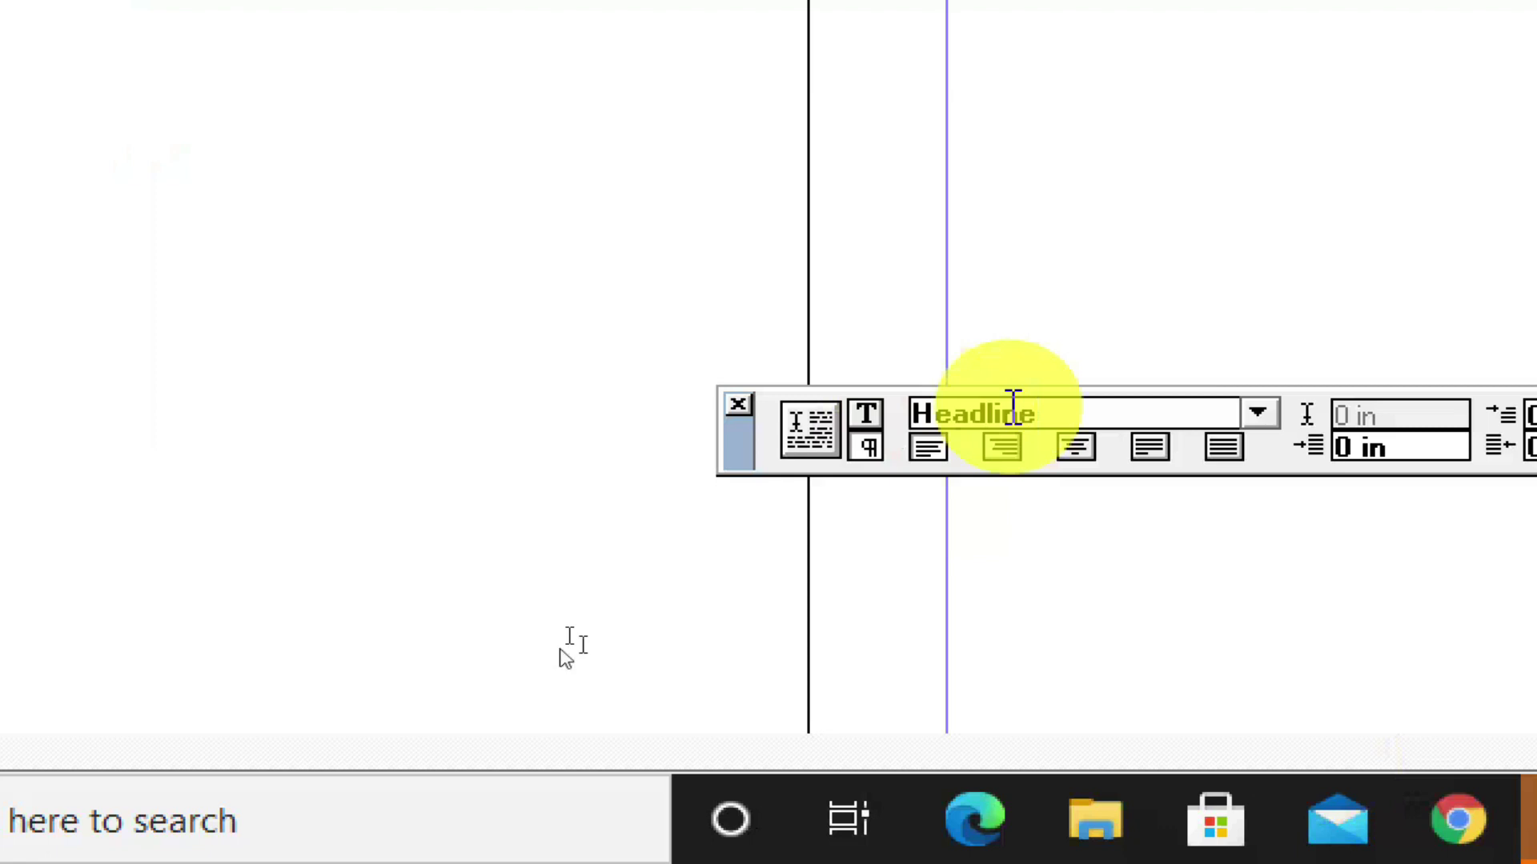
pyautogui.click(866, 447)
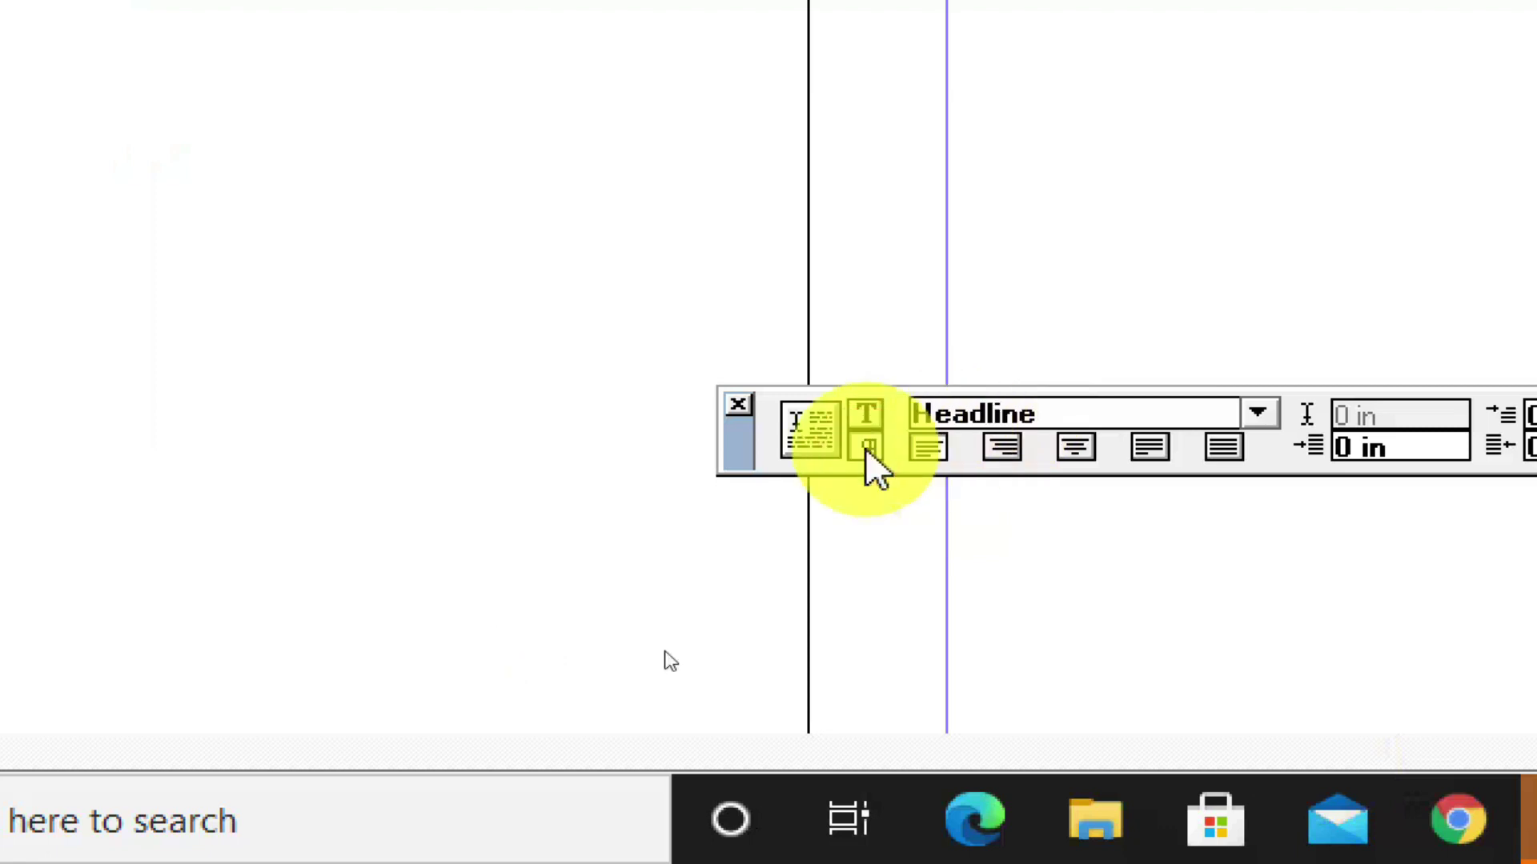
pyautogui.click(1241, 421)
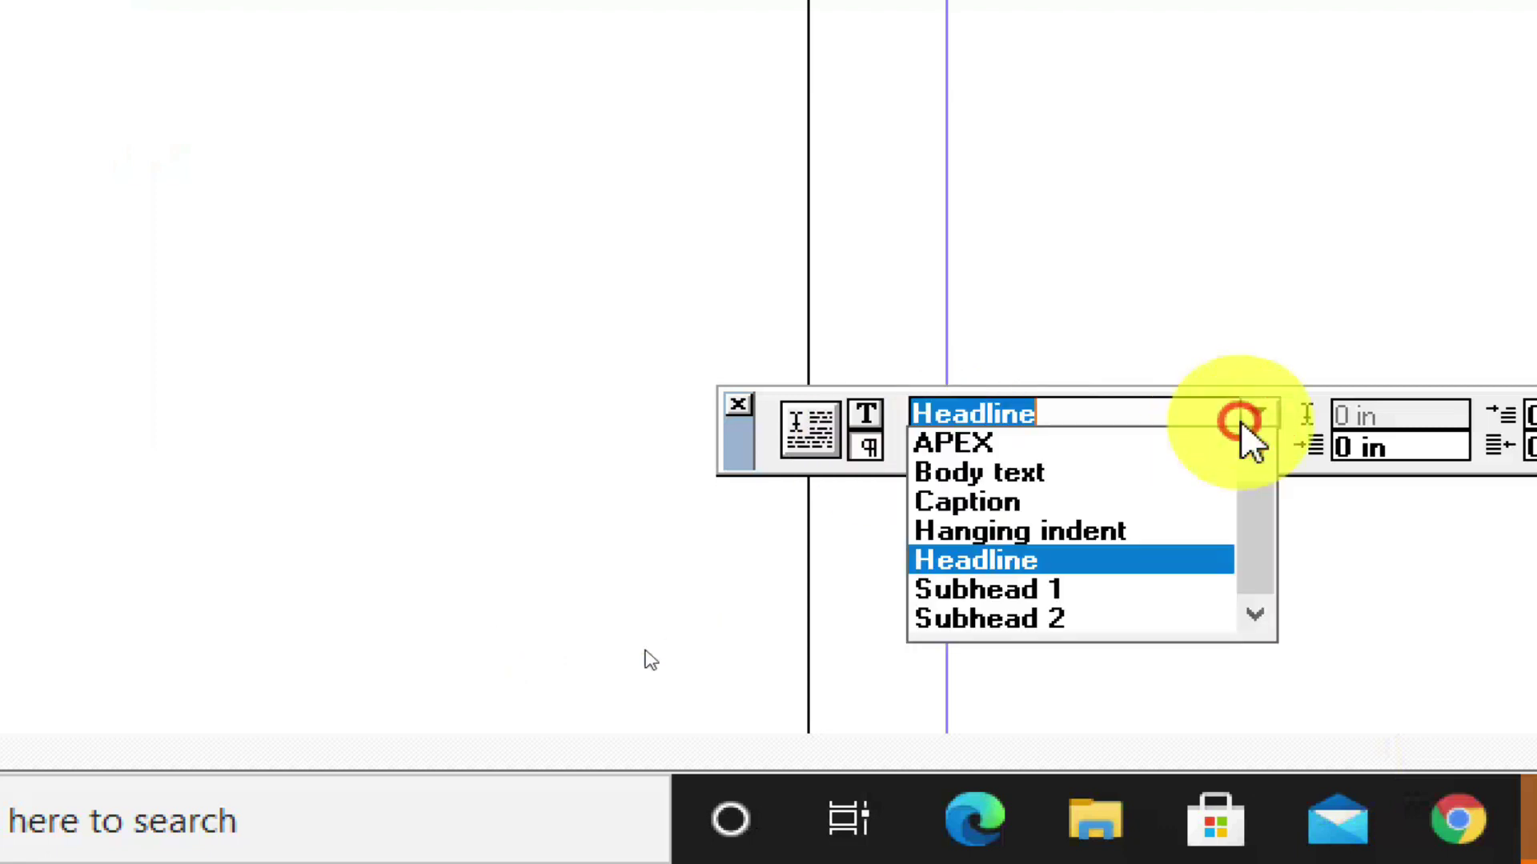
pyautogui.click(956, 445)
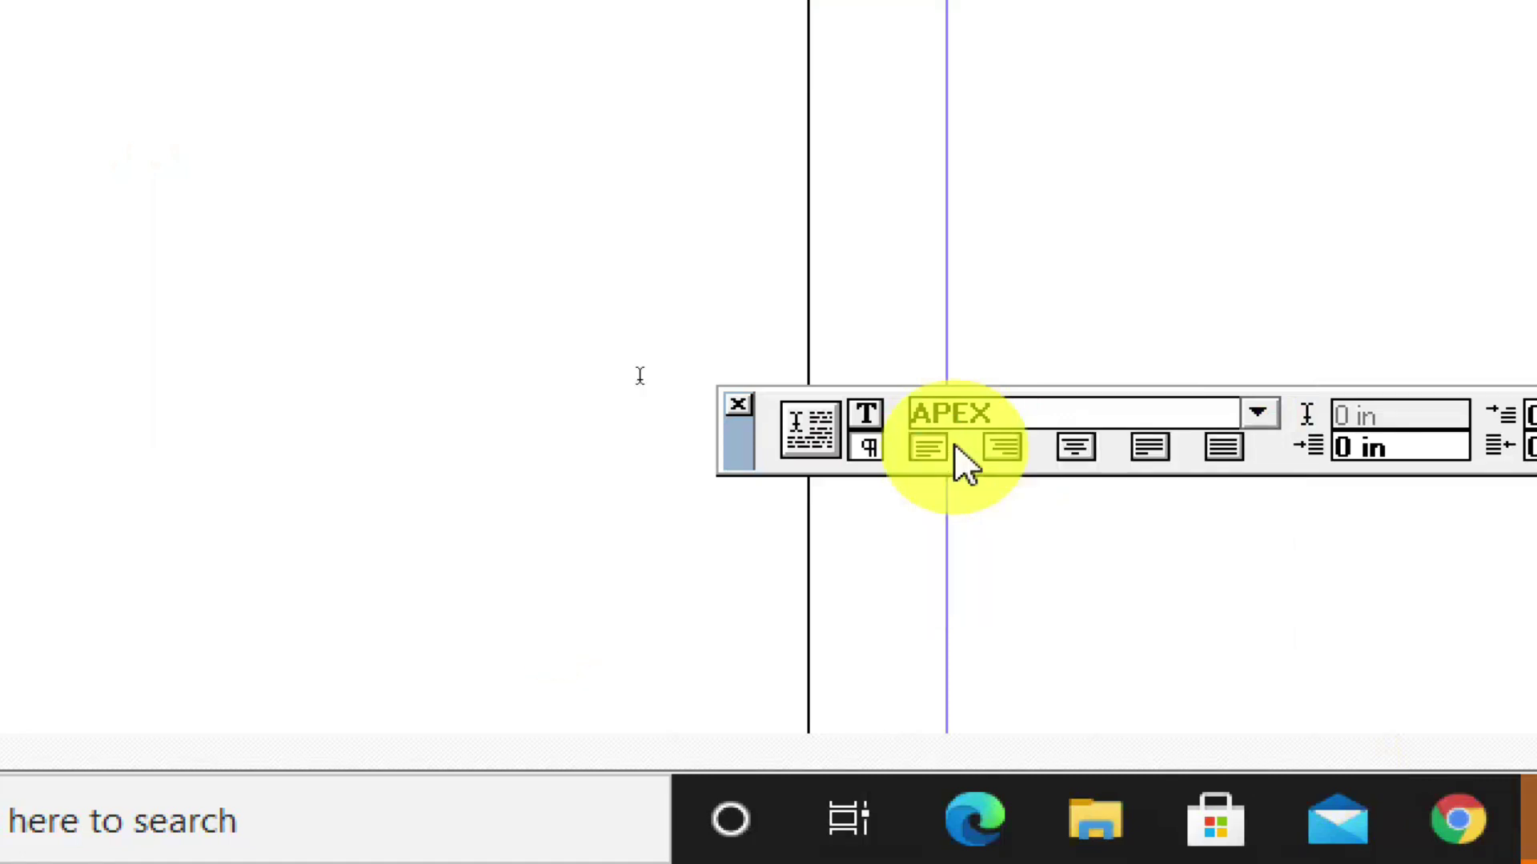
# Step: Write the heading "CHAPTER NO-1" near the top of the page at the left margin and check its character settings
pyautogui.click(990, 112)
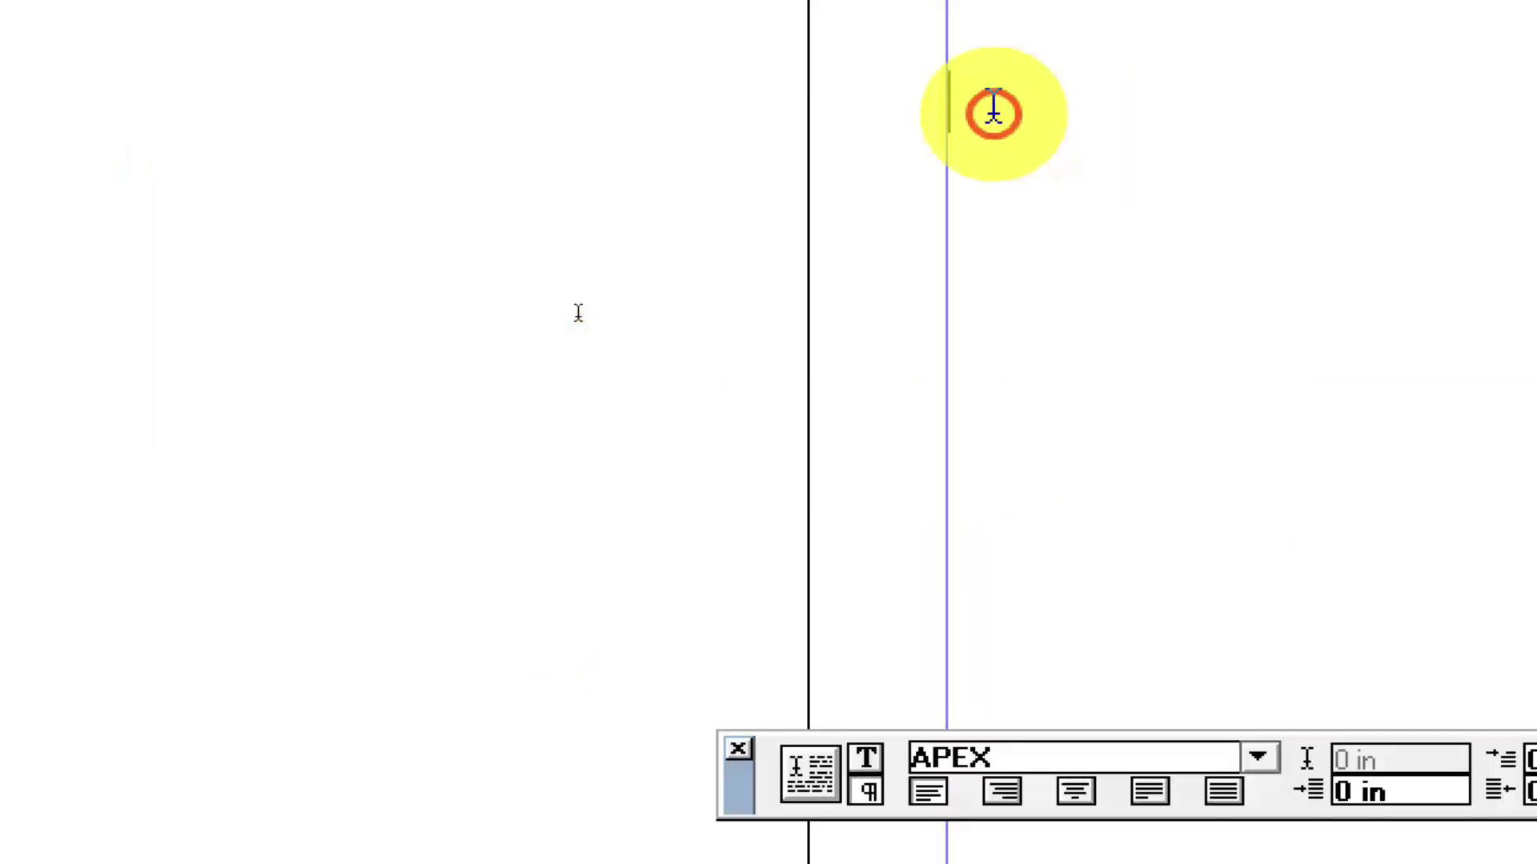
pyautogui.write('CH')
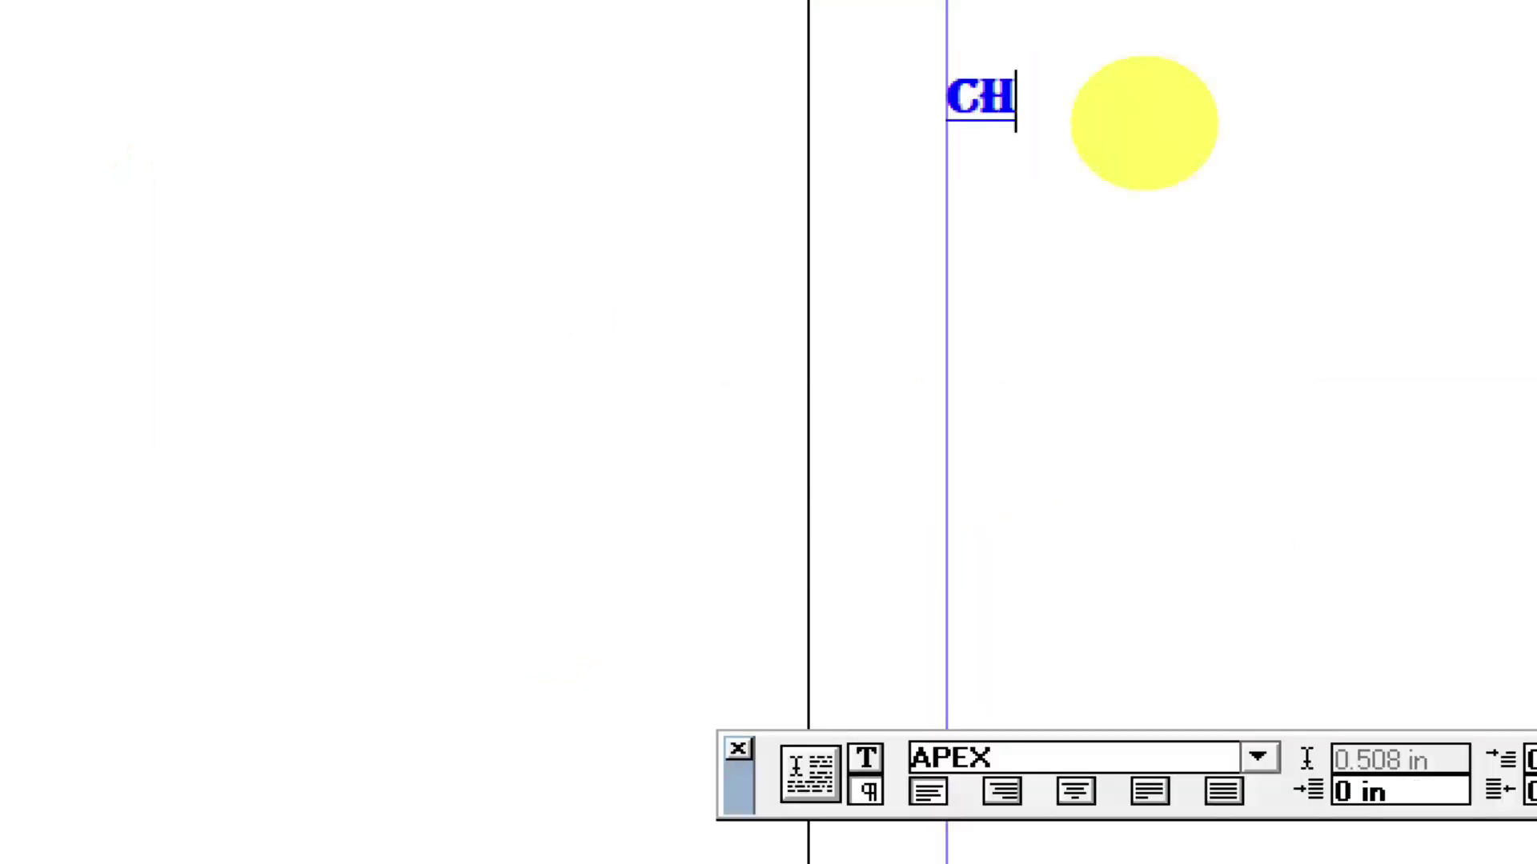
pyautogui.write('APTER NO')
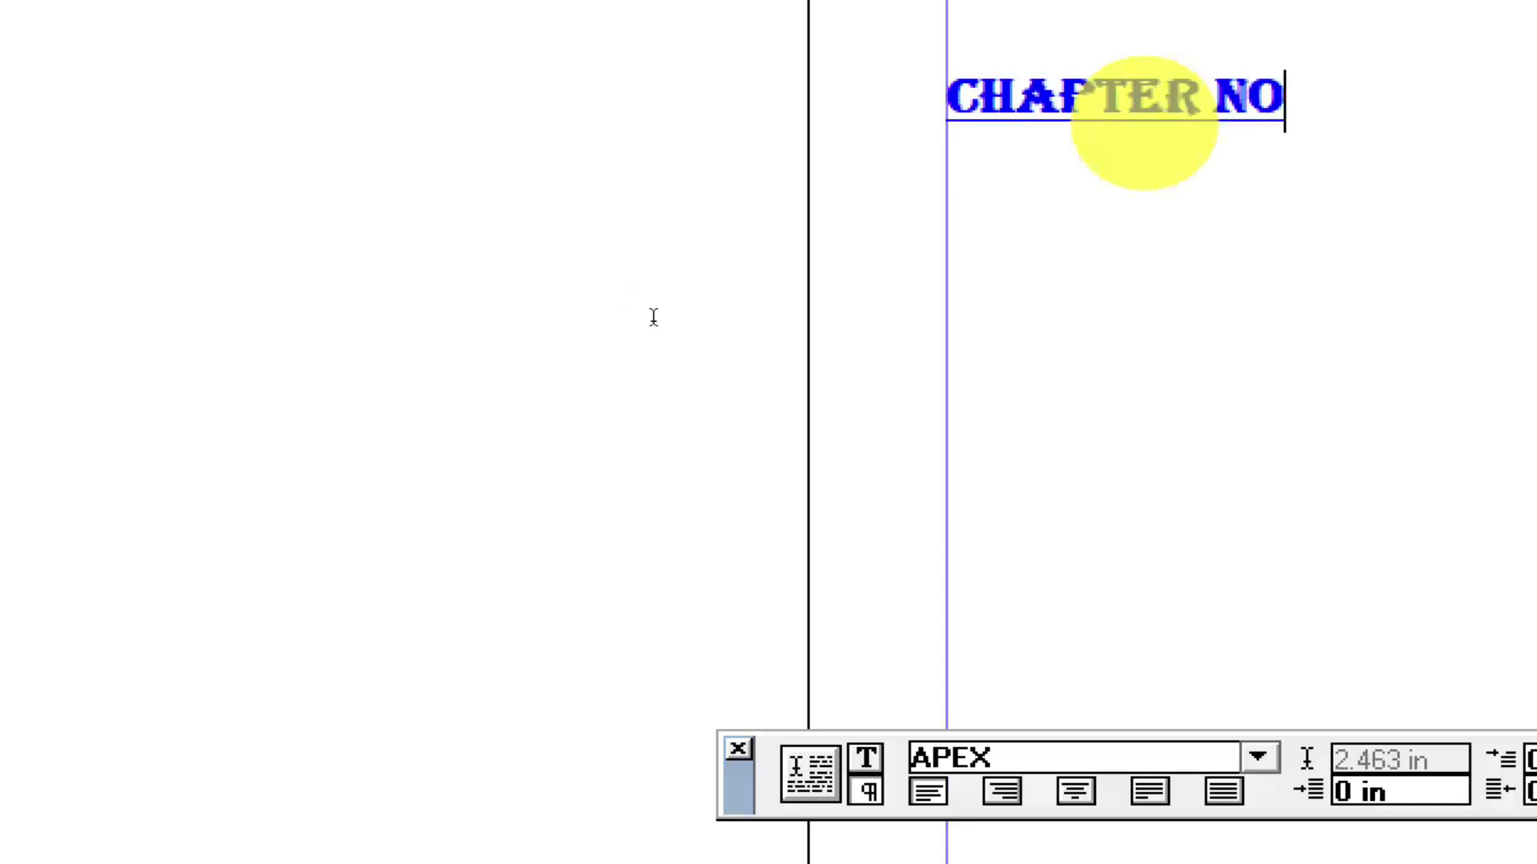
pyautogui.write('-1')
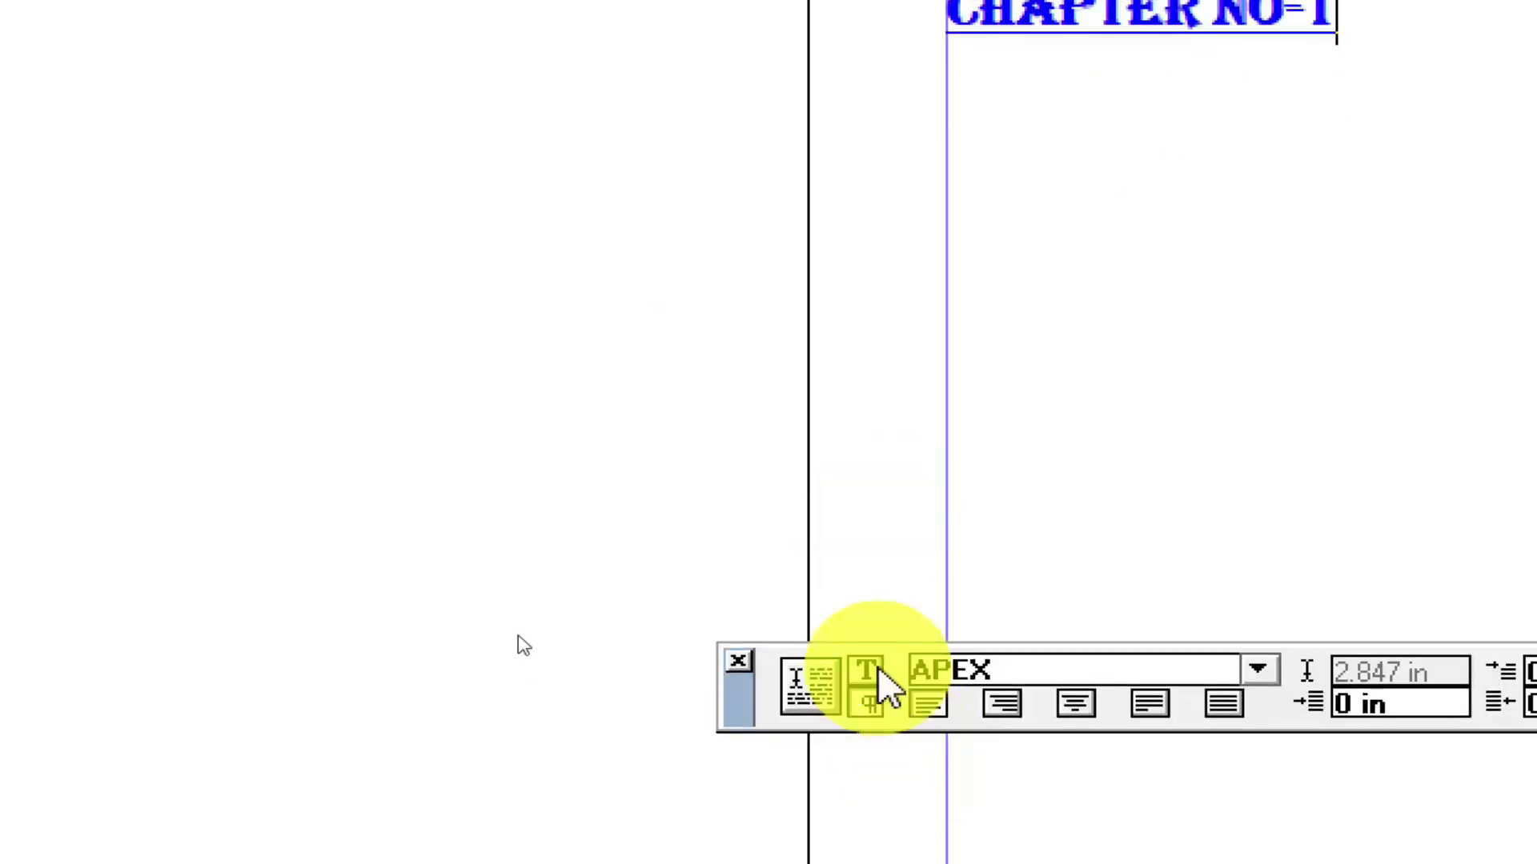
pyautogui.click(865, 758)
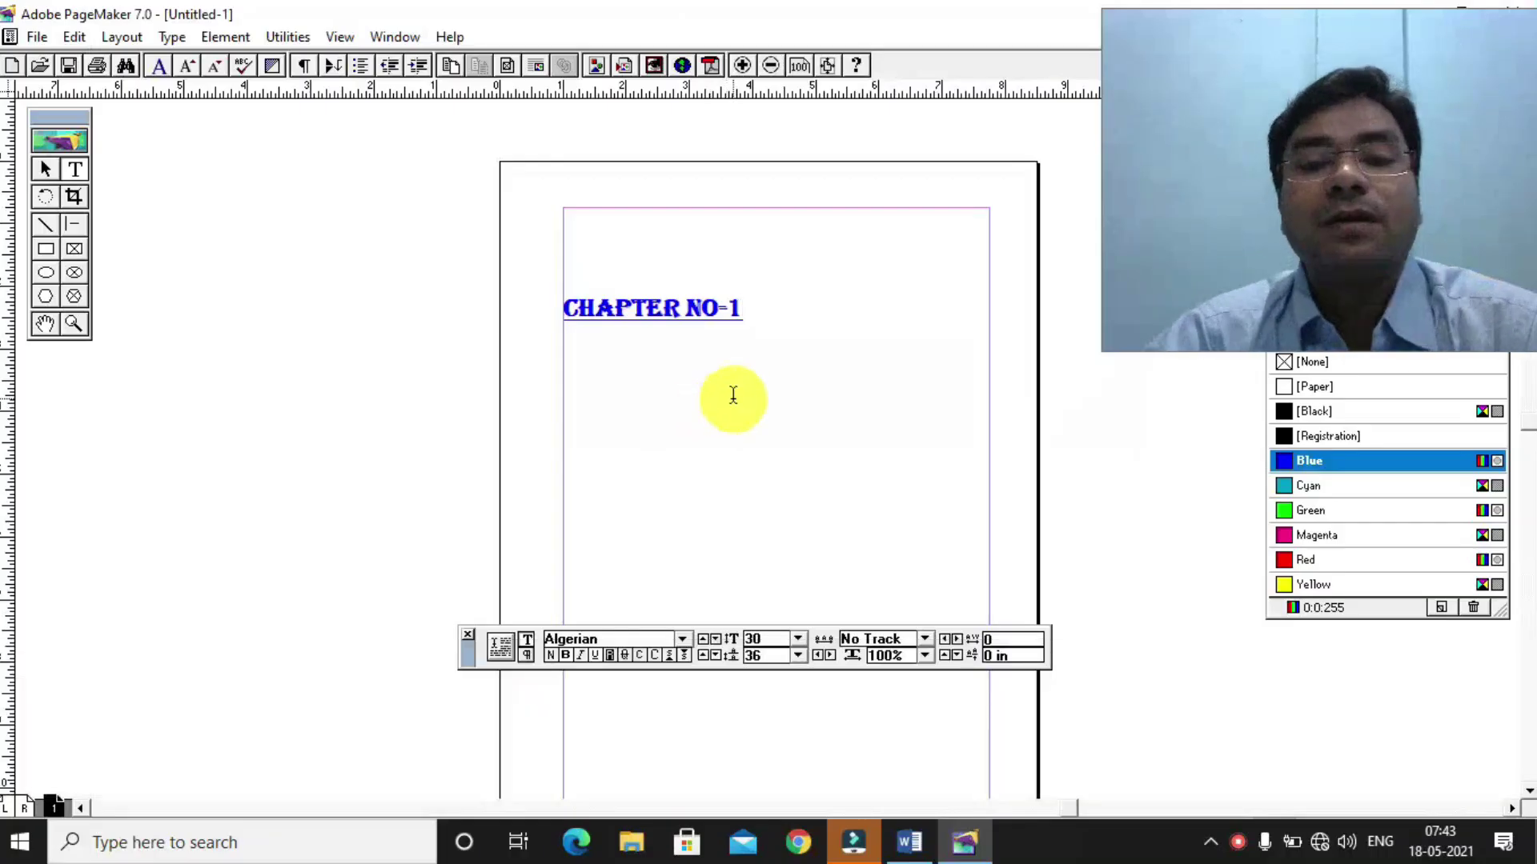
# Step: Leave the heading text, set the paragraph style to [No style] and place a text insertion point just below the heading
pyautogui.click(51, 169)
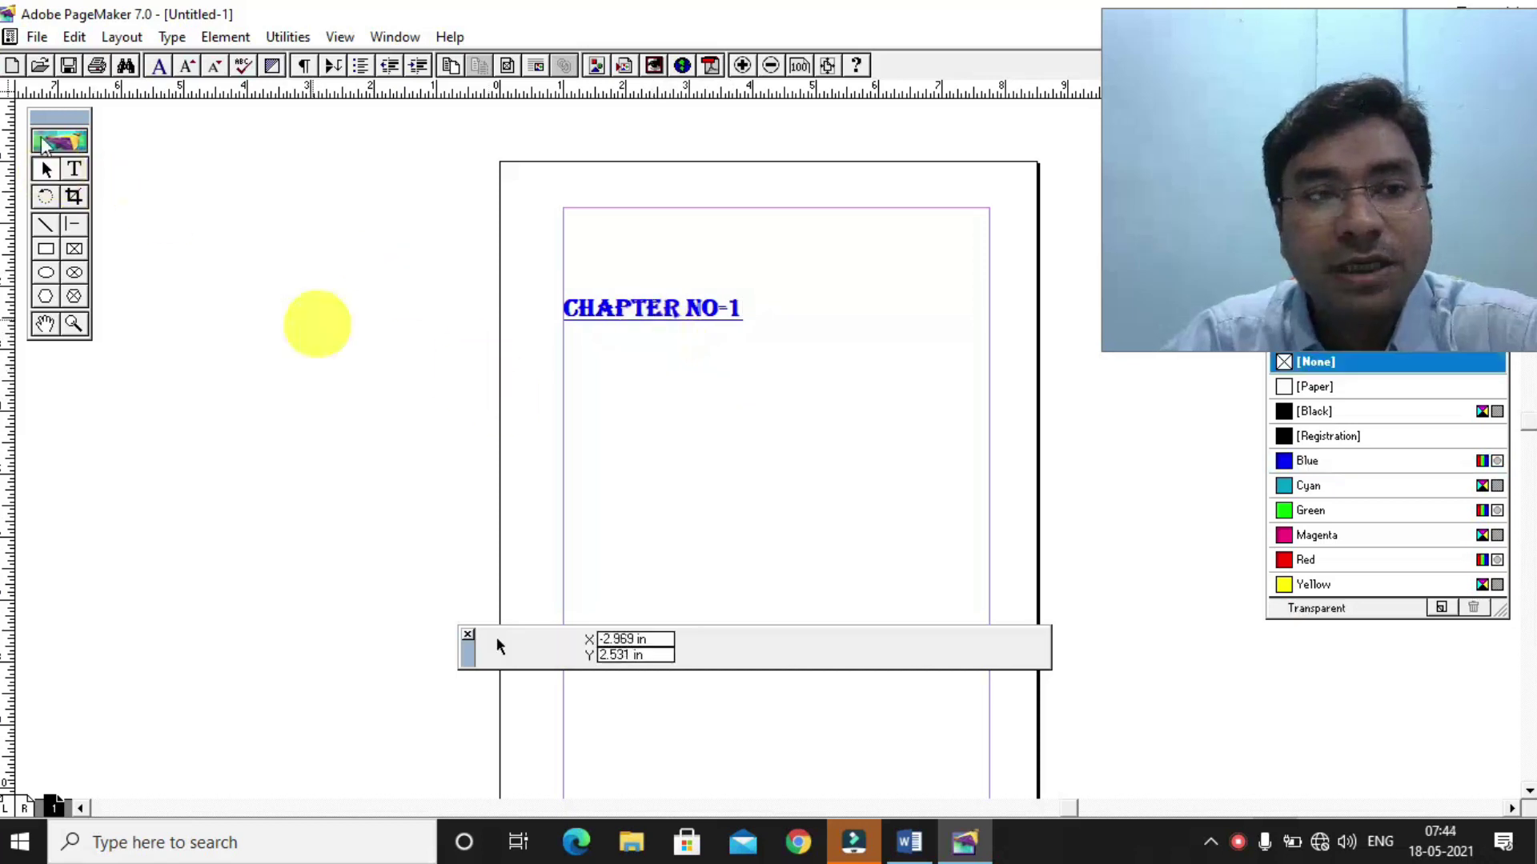
pyautogui.click(75, 170)
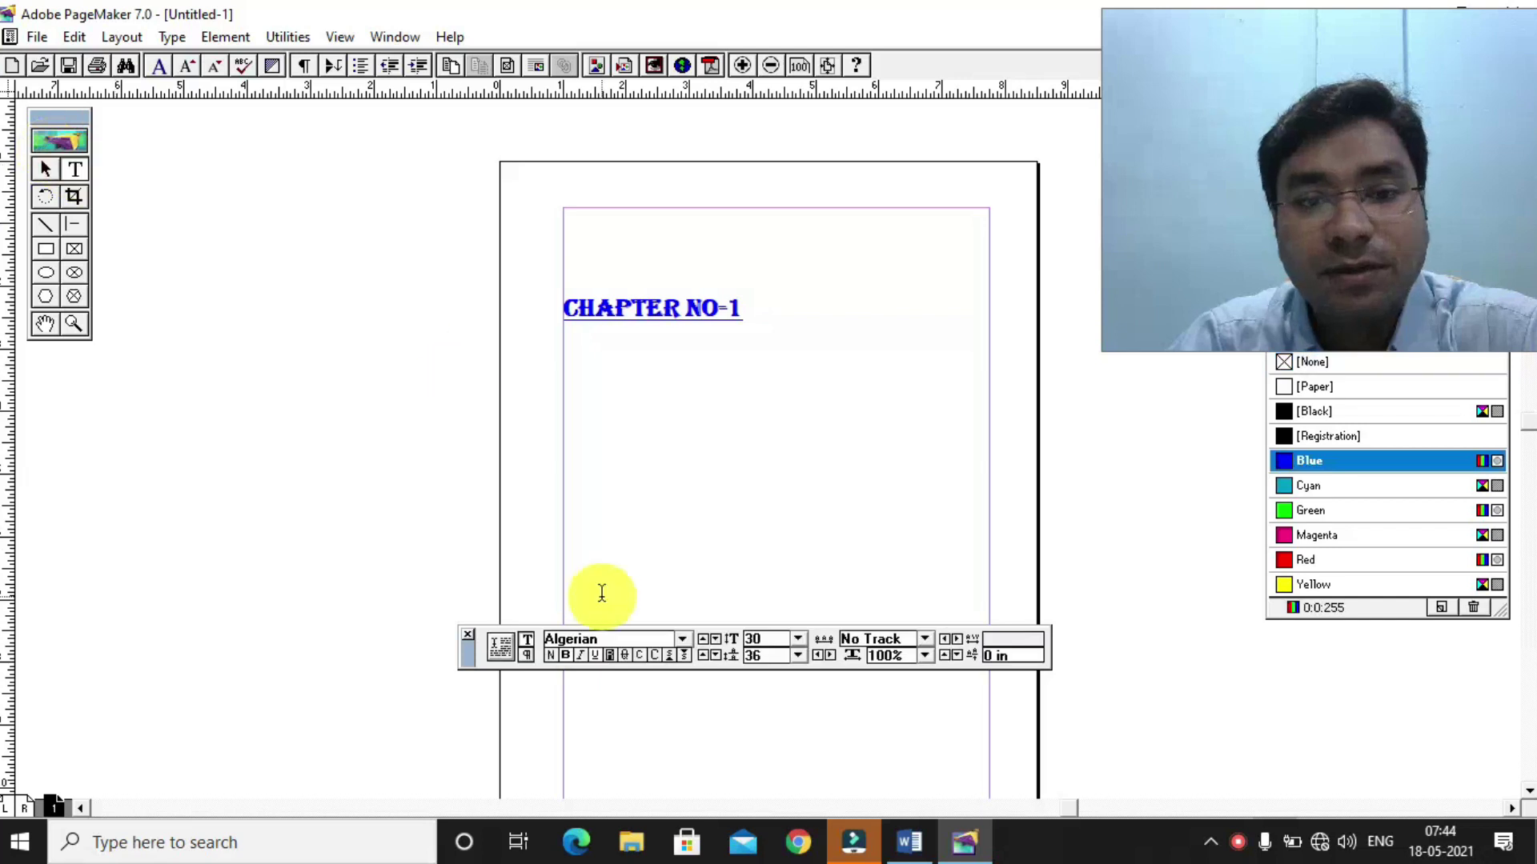
pyautogui.click(527, 655)
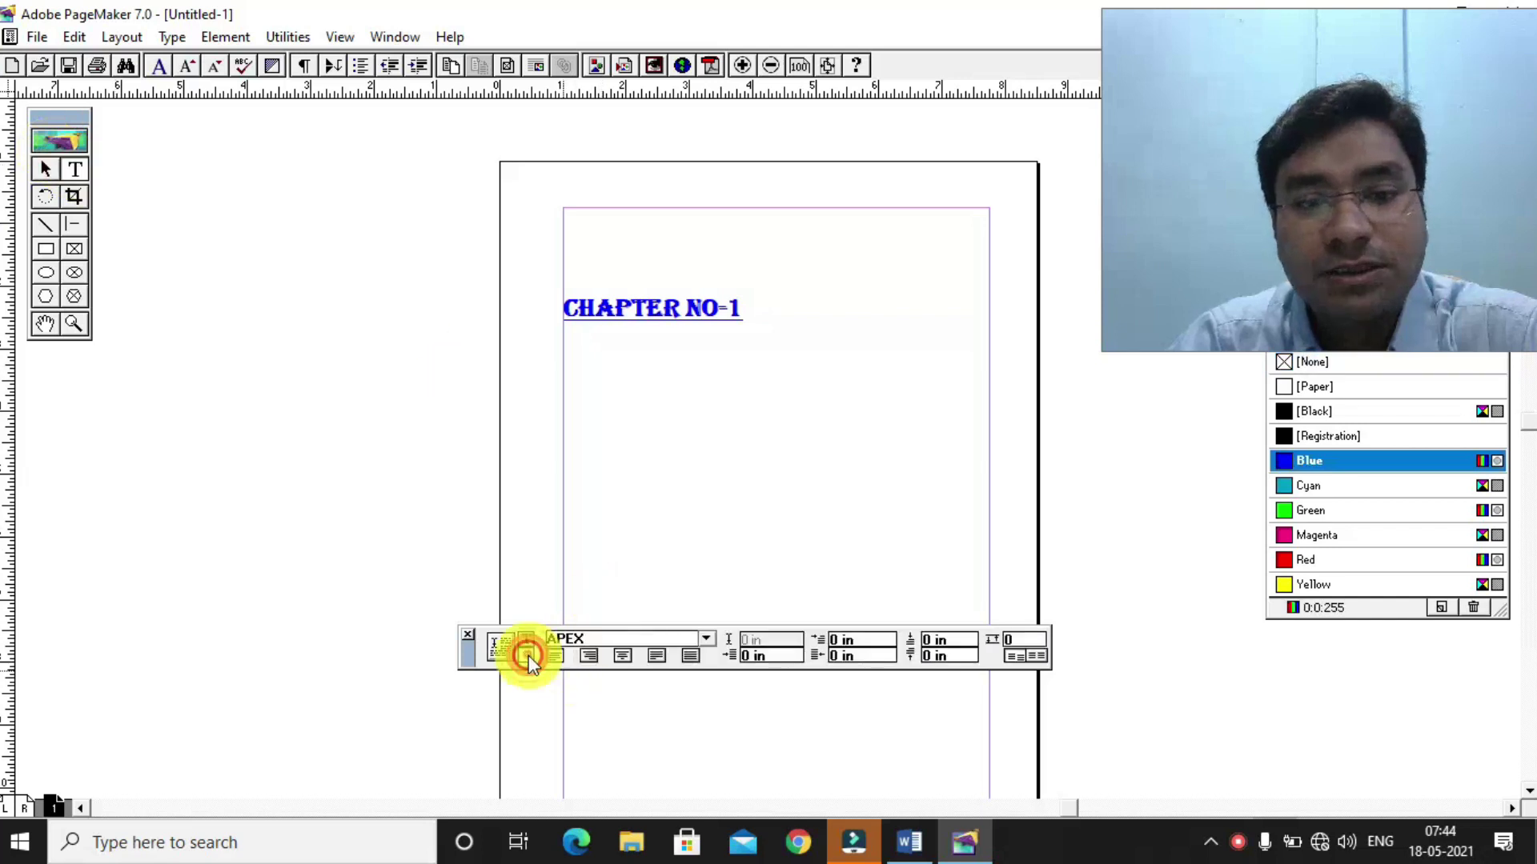
pyautogui.click(706, 639)
pyautogui.click(608, 654)
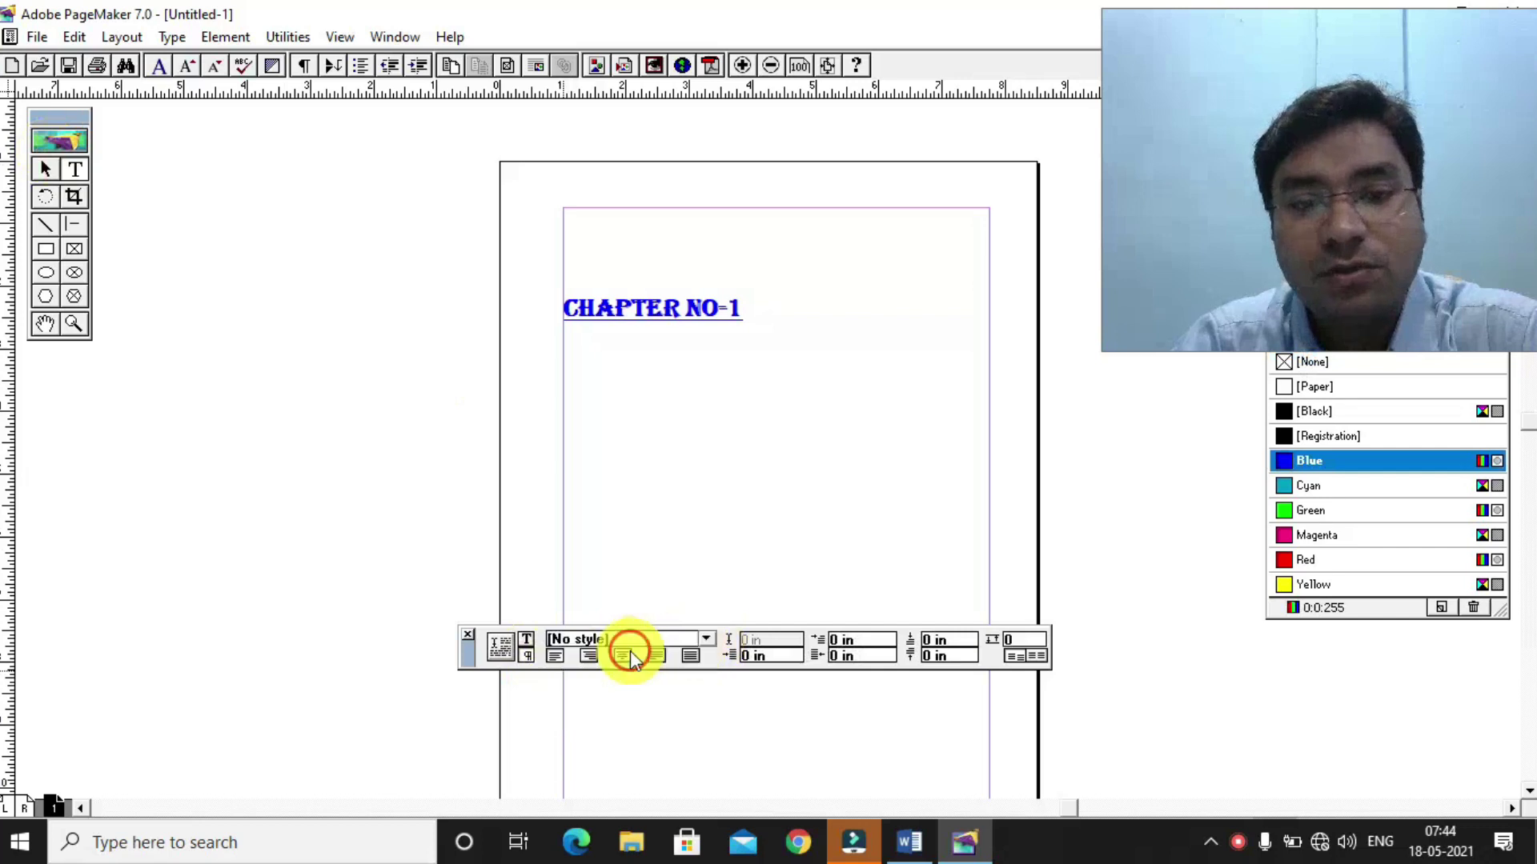
pyautogui.click(584, 352)
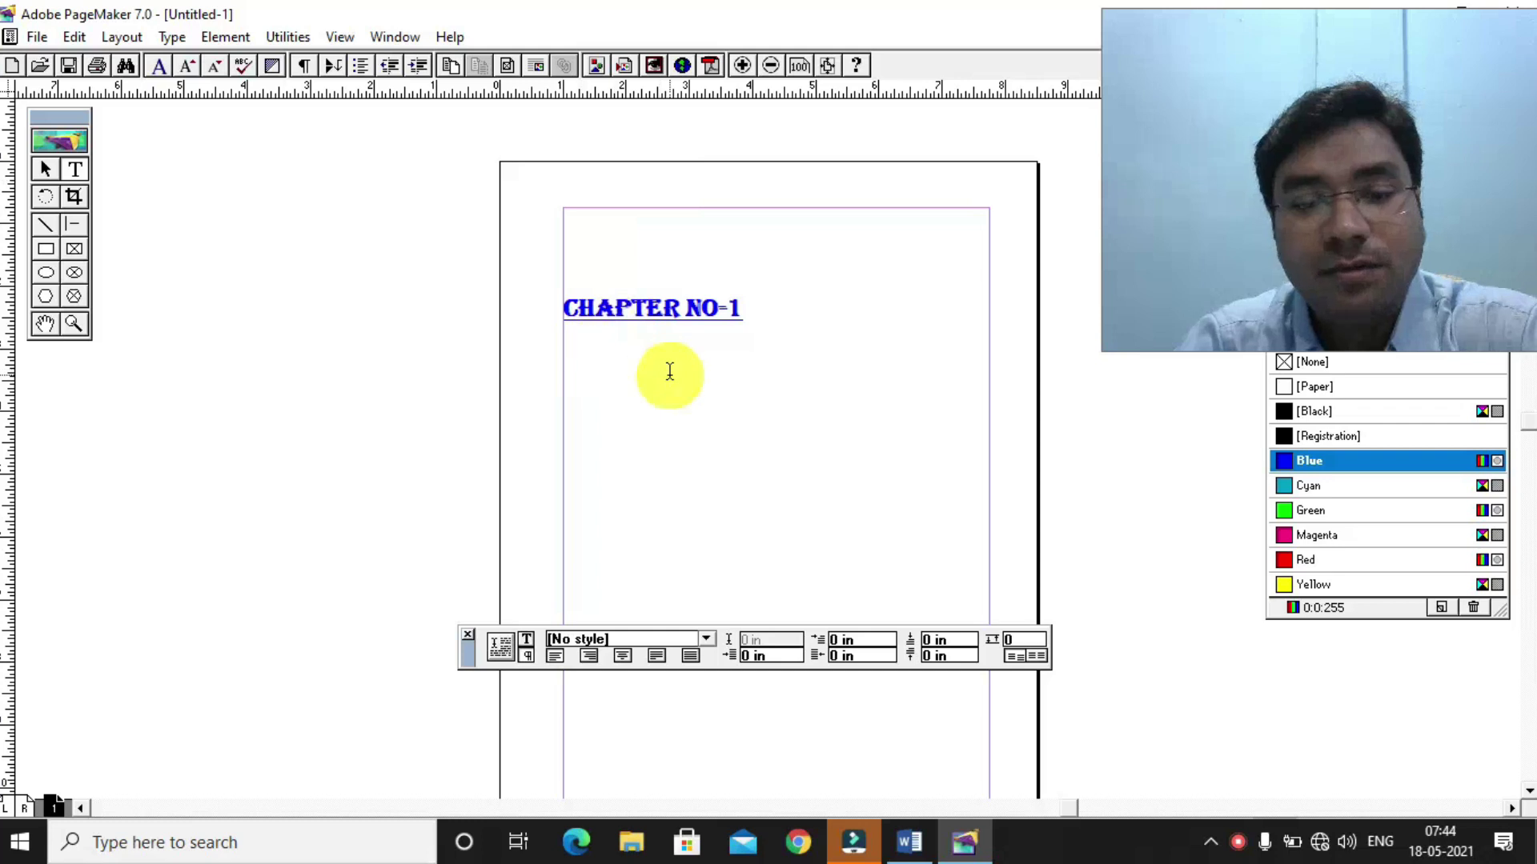
# Step: Compare the character and paragraph settings of the new line and try a letter "D" there, erasing it again
pyautogui.click(527, 639)
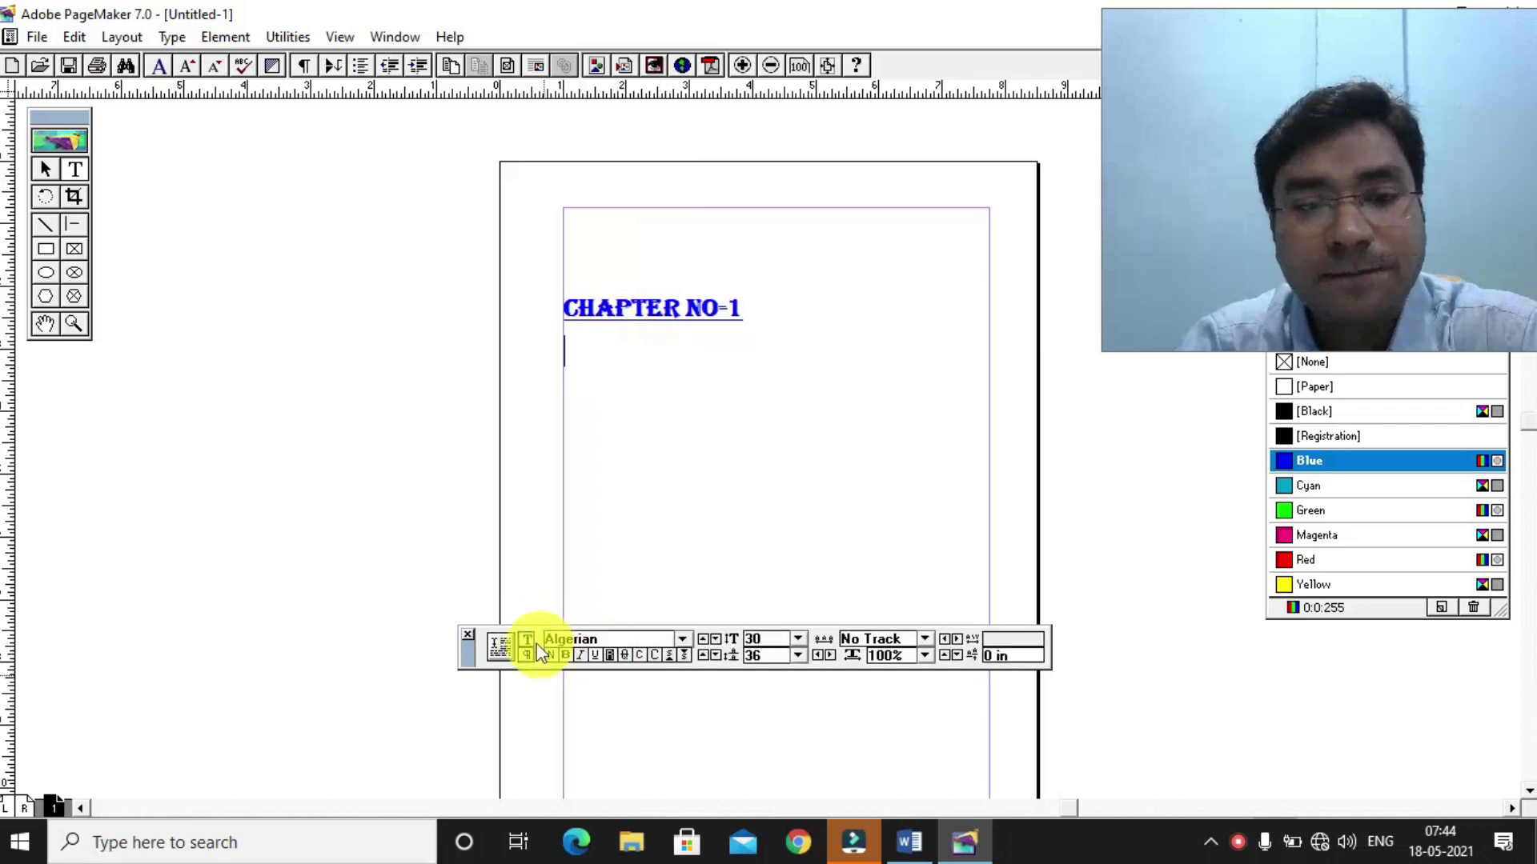
pyautogui.click(525, 656)
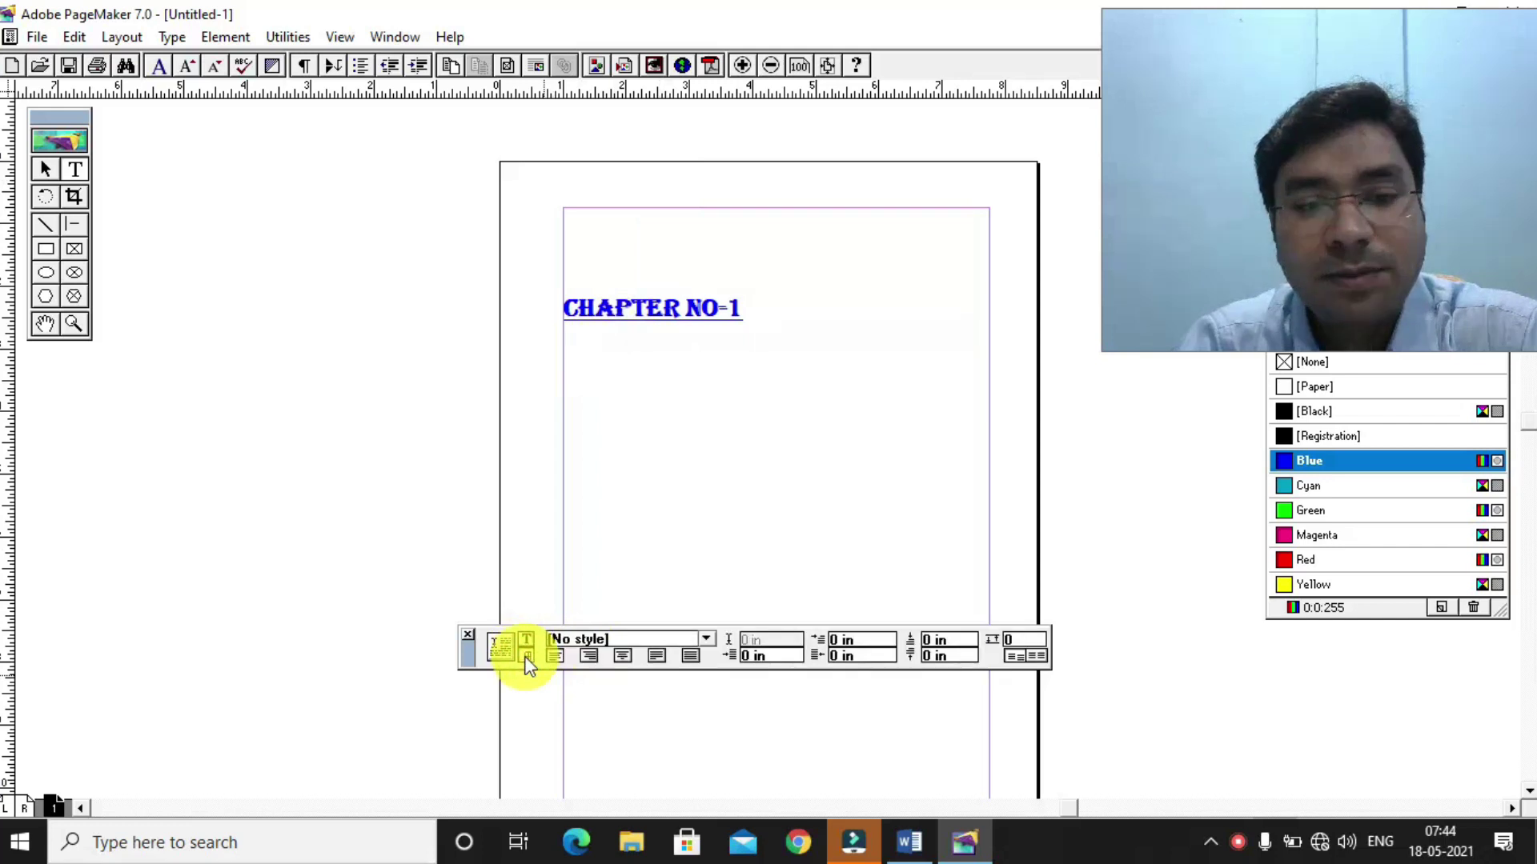
pyautogui.click(528, 641)
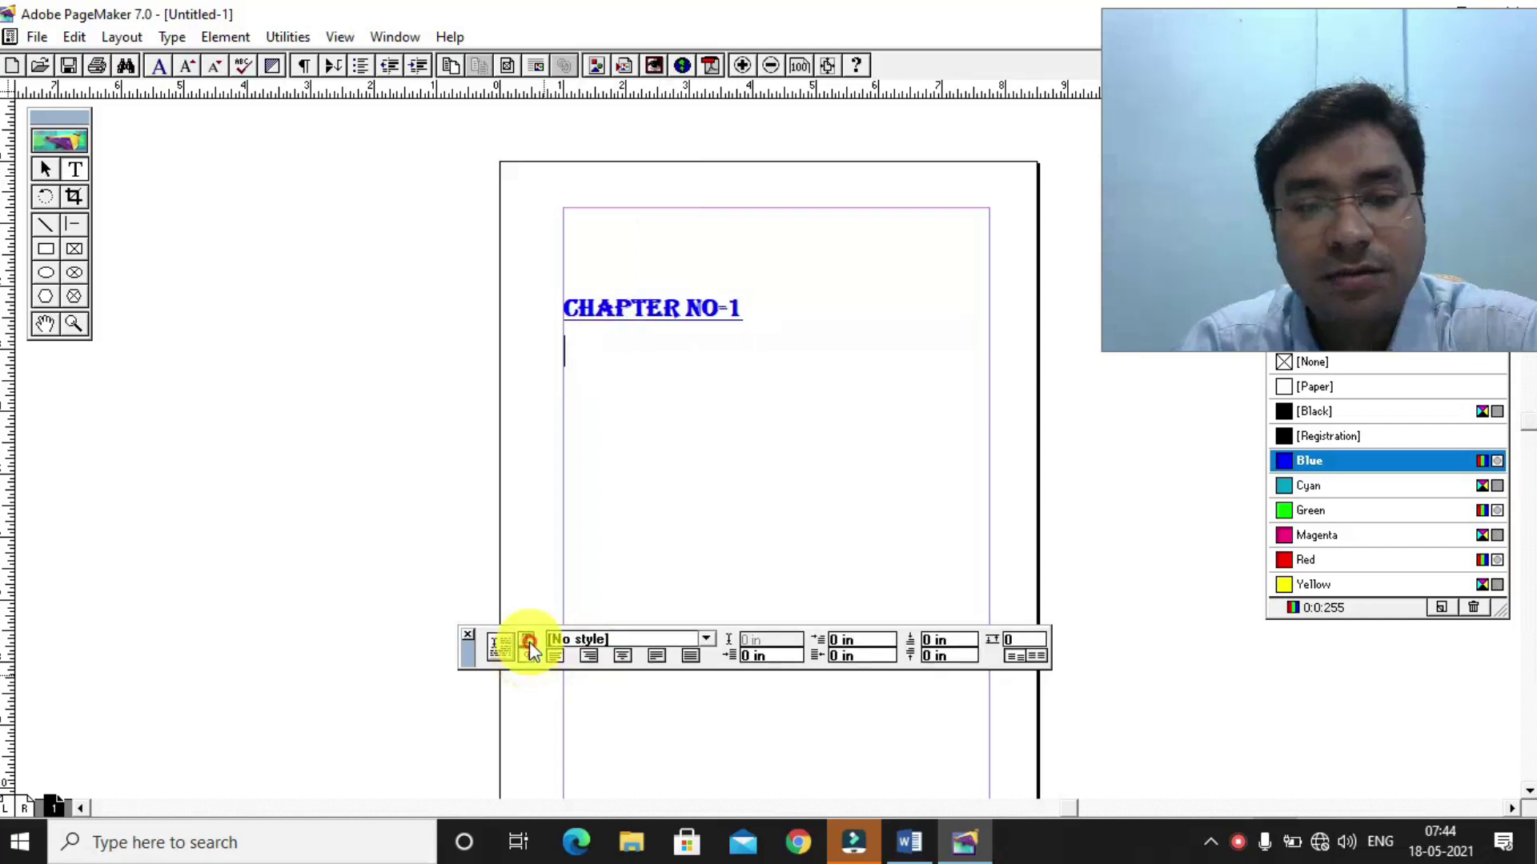
pyautogui.click(528, 641)
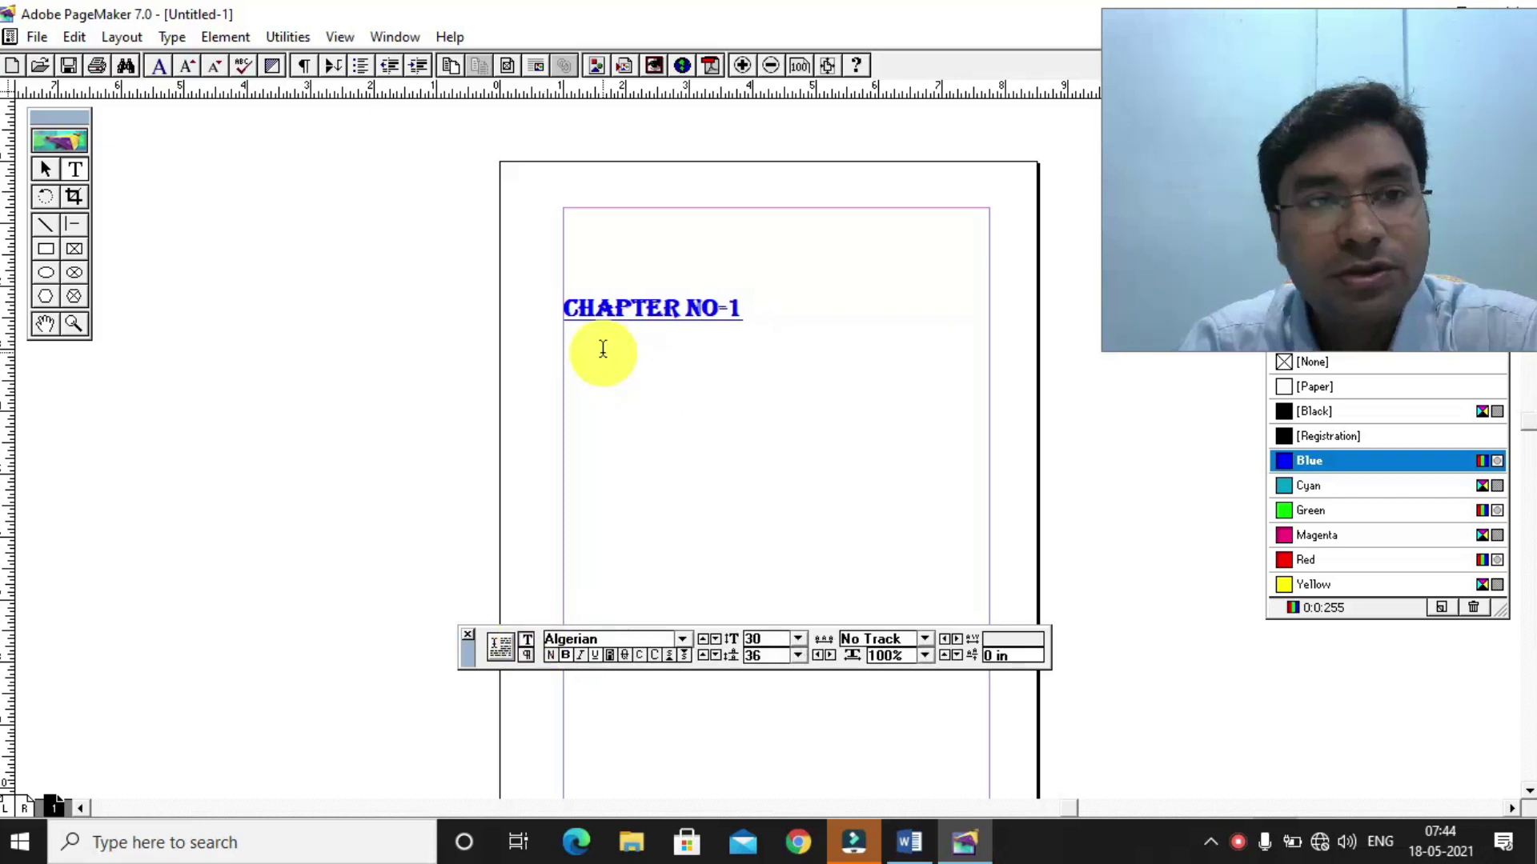
pyautogui.write('D')
pyautogui.press('BackSpace')
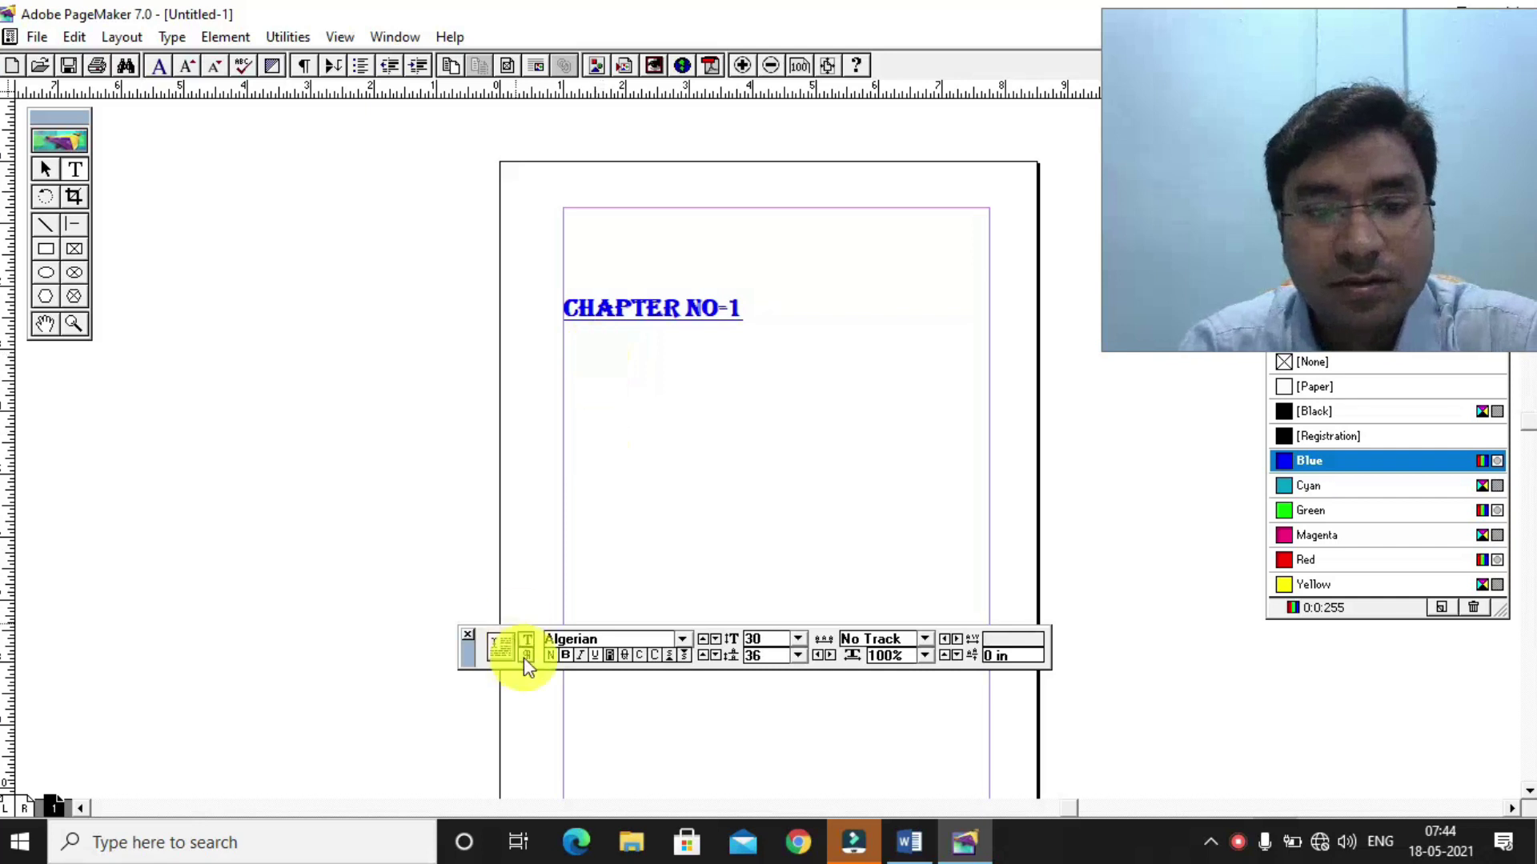
# Step: Close the Control palette and apply the Body text style to the empty line below the heading
pyautogui.click(468, 635)
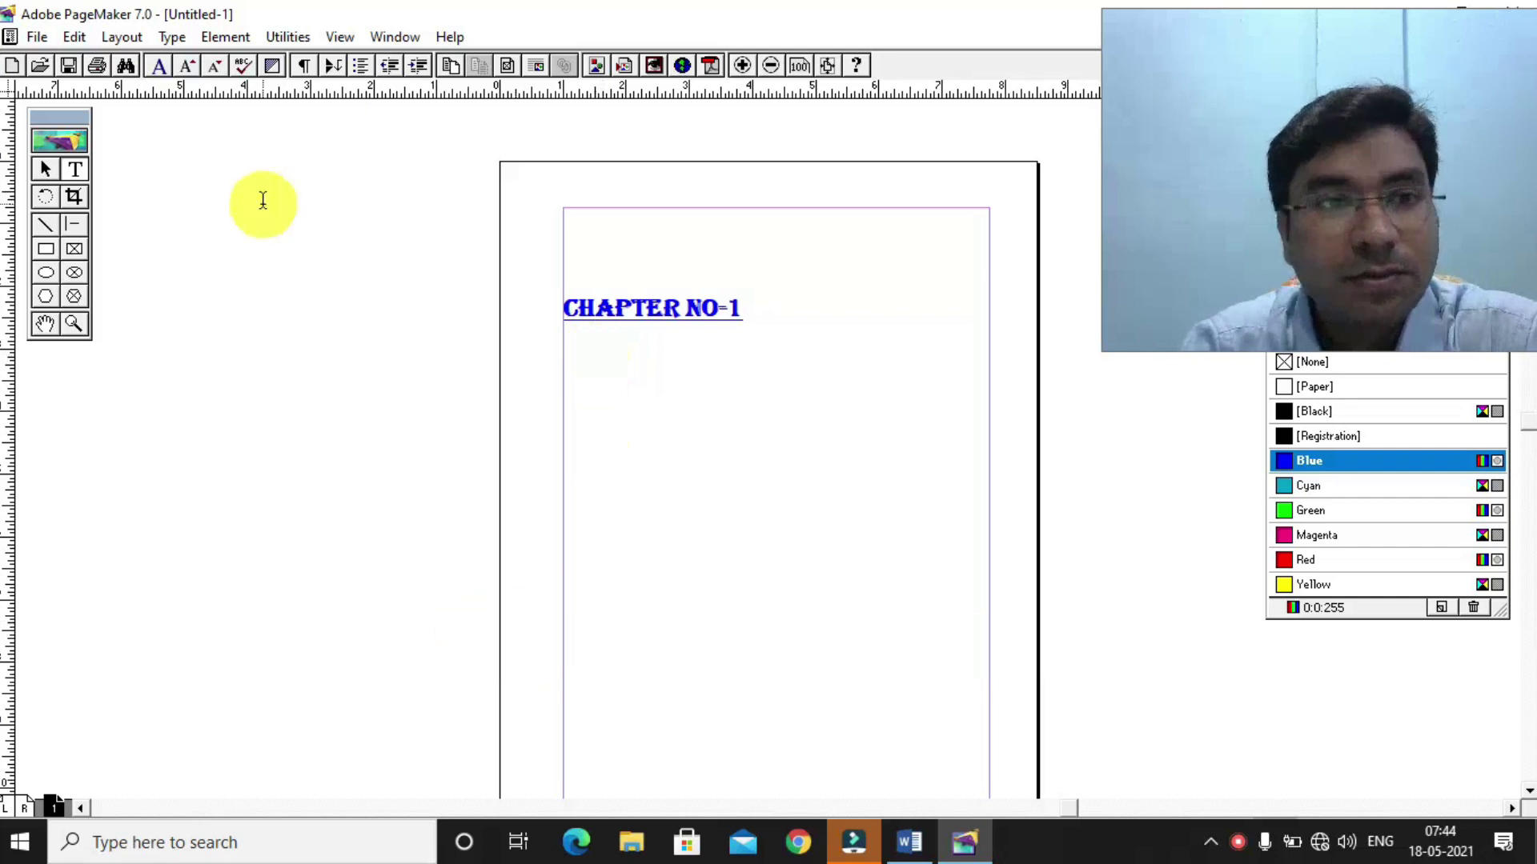
pyautogui.click(172, 36)
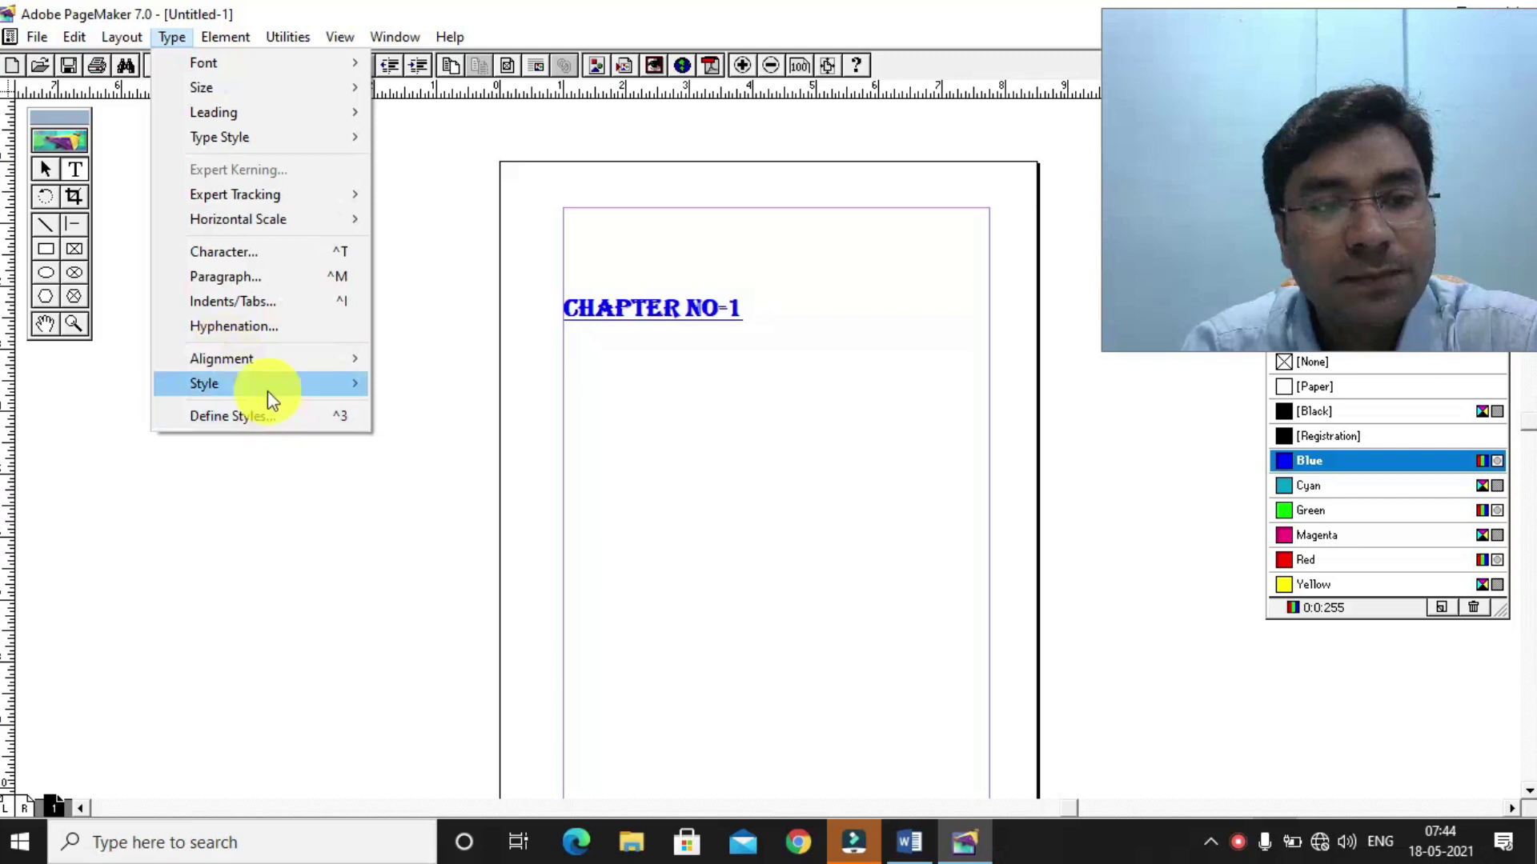
pyautogui.moveTo(268, 391)
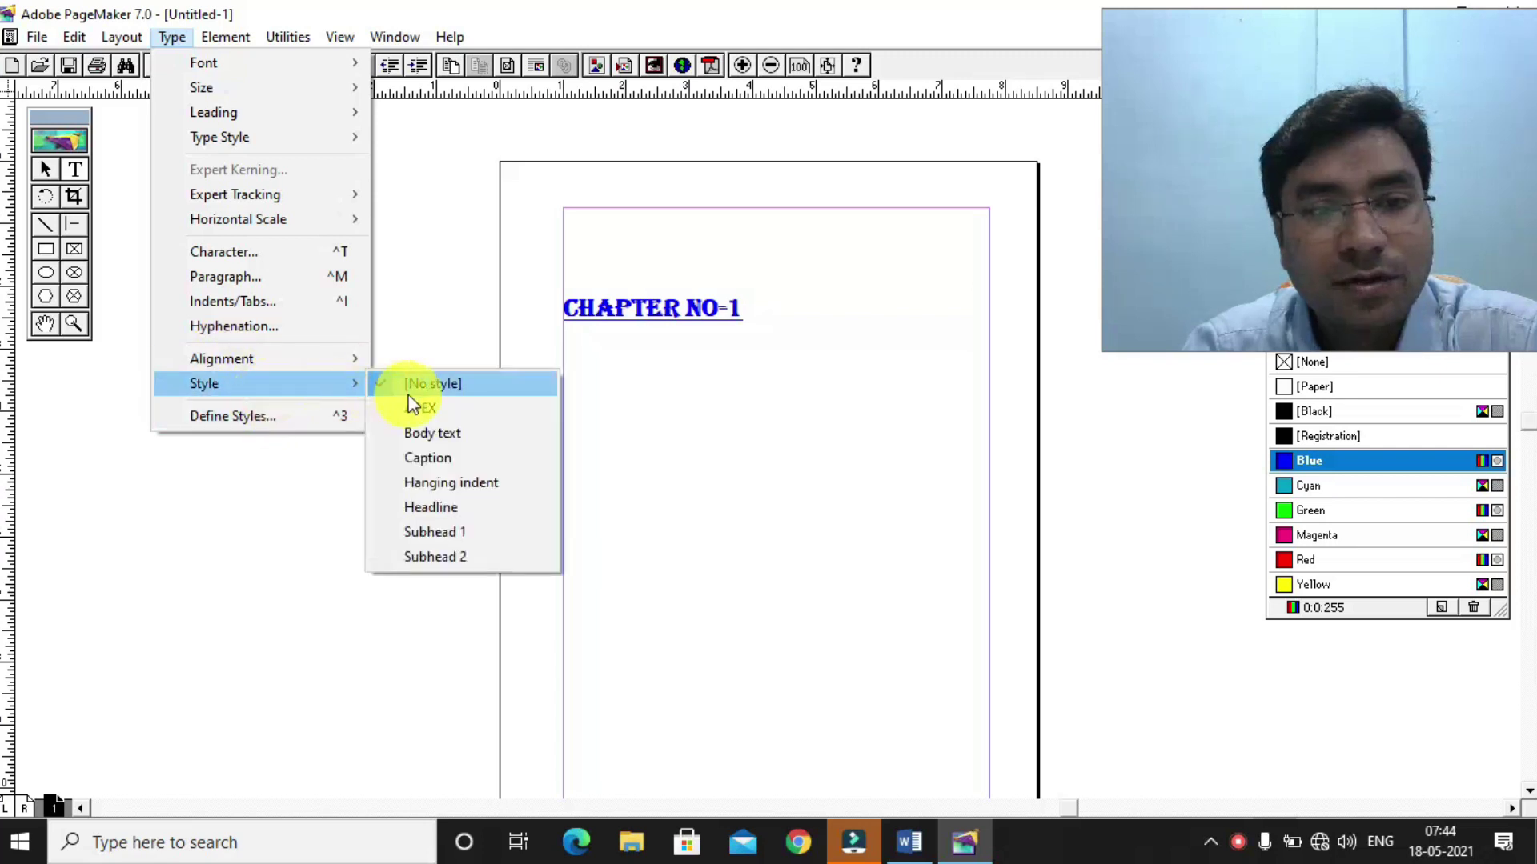
pyautogui.click(452, 437)
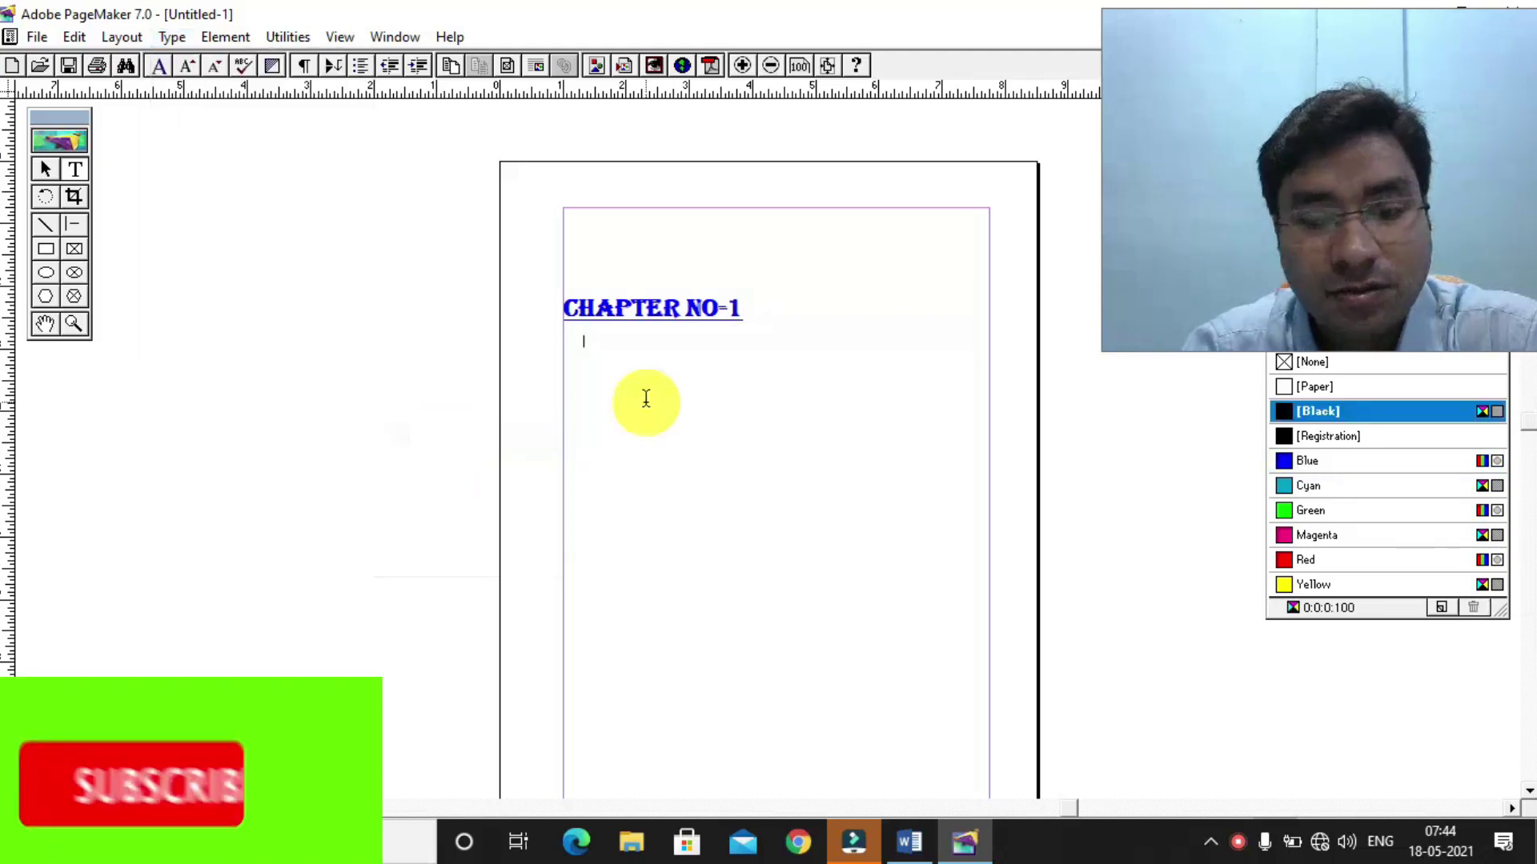
# Step: Enlarge the type size of the line below the heading, write "FUNDAMENTAL" in it and reselect the Text tool
pyautogui.hotkey('ctrl', 'shift', '.')
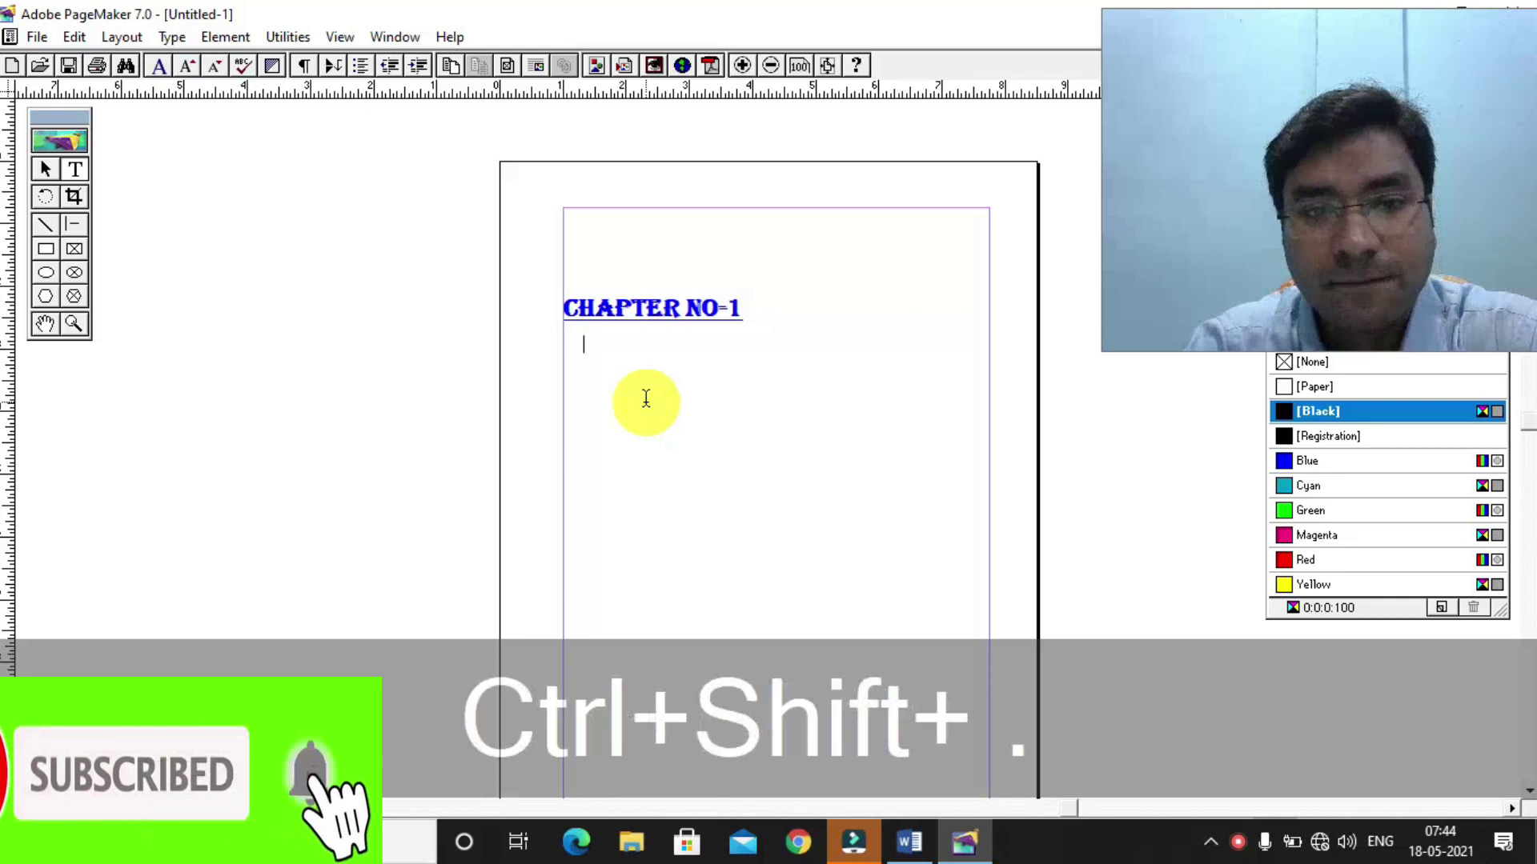
pyautogui.hotkey('ctrl', 'shift', '.')
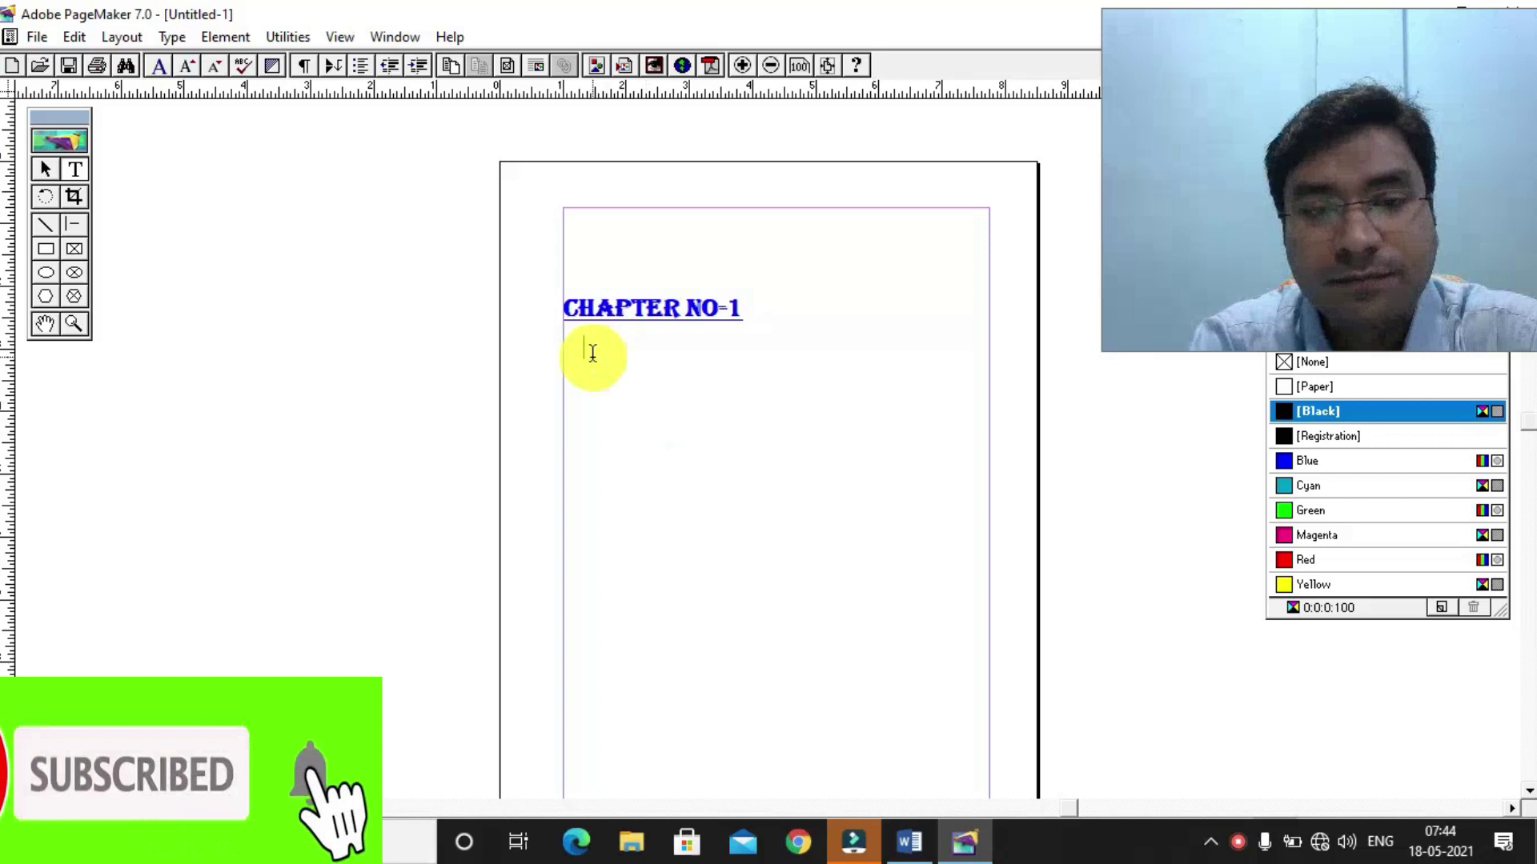
pyautogui.write('FUNDAMENTAL')
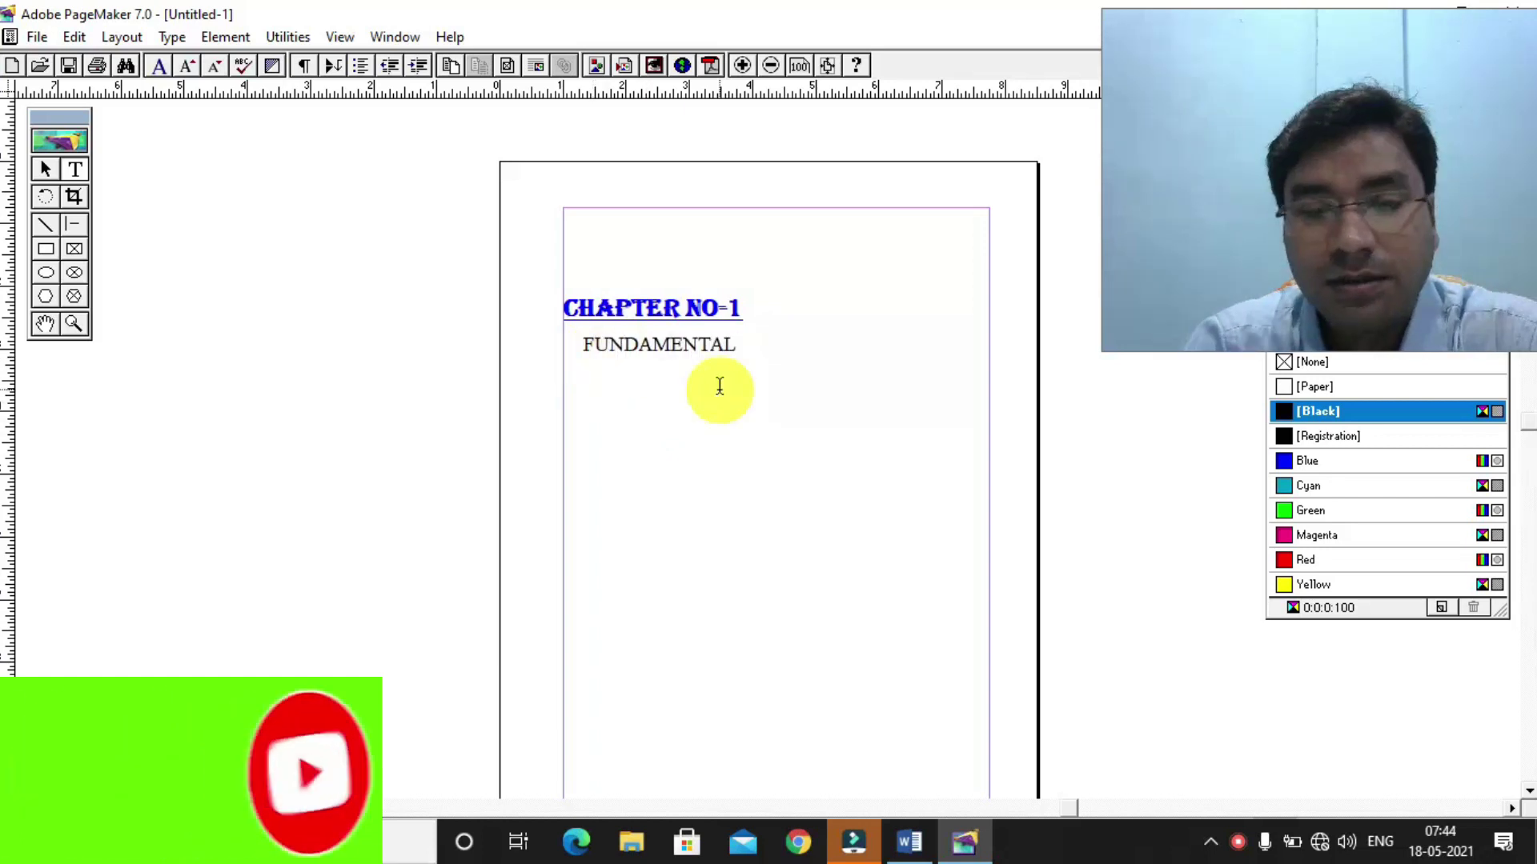
pyautogui.press('Return')
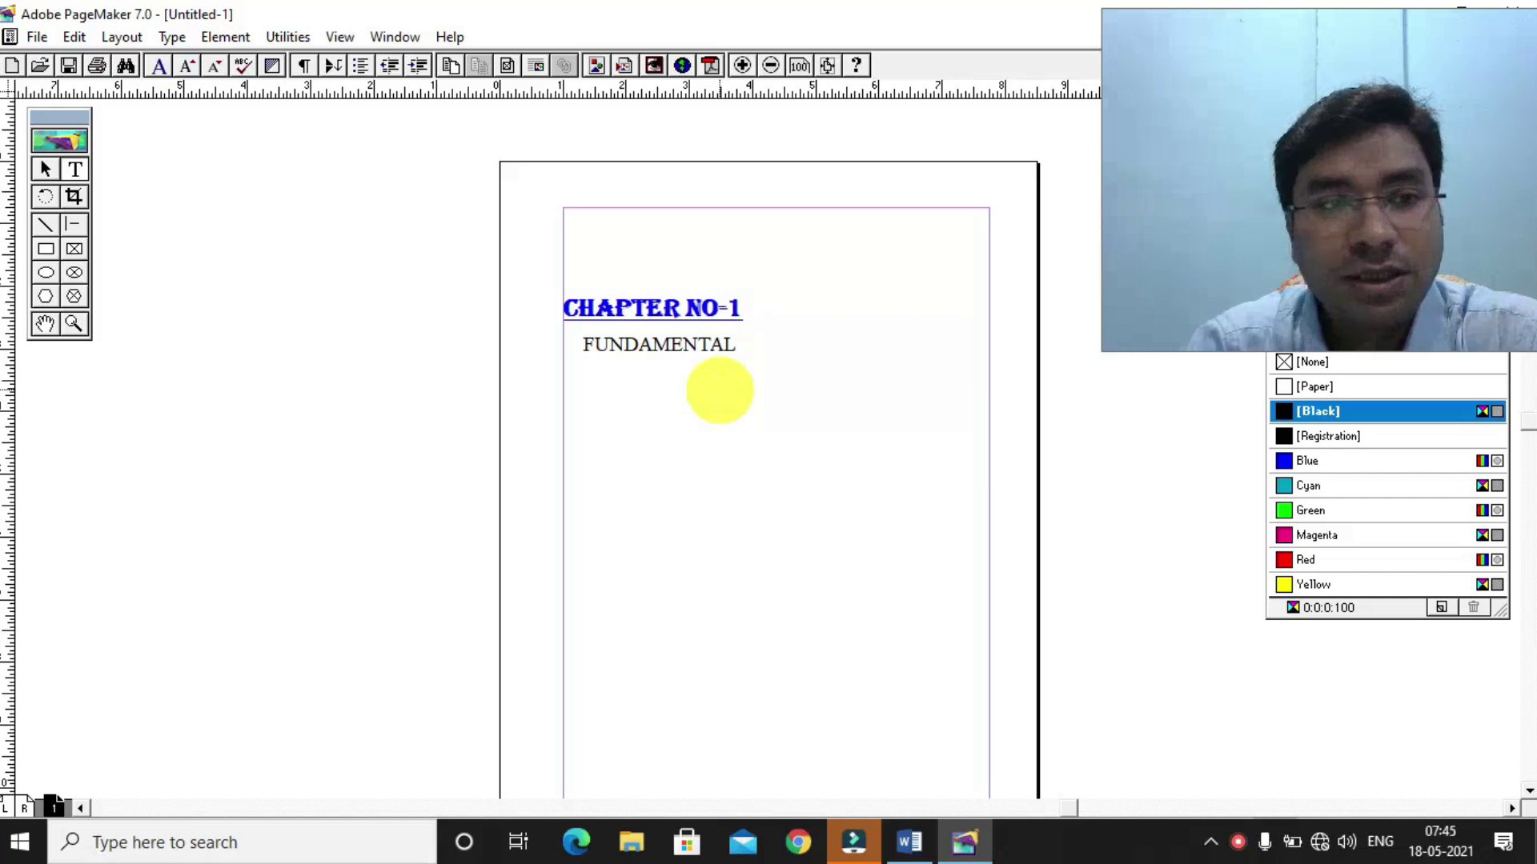
pyautogui.click(72, 168)
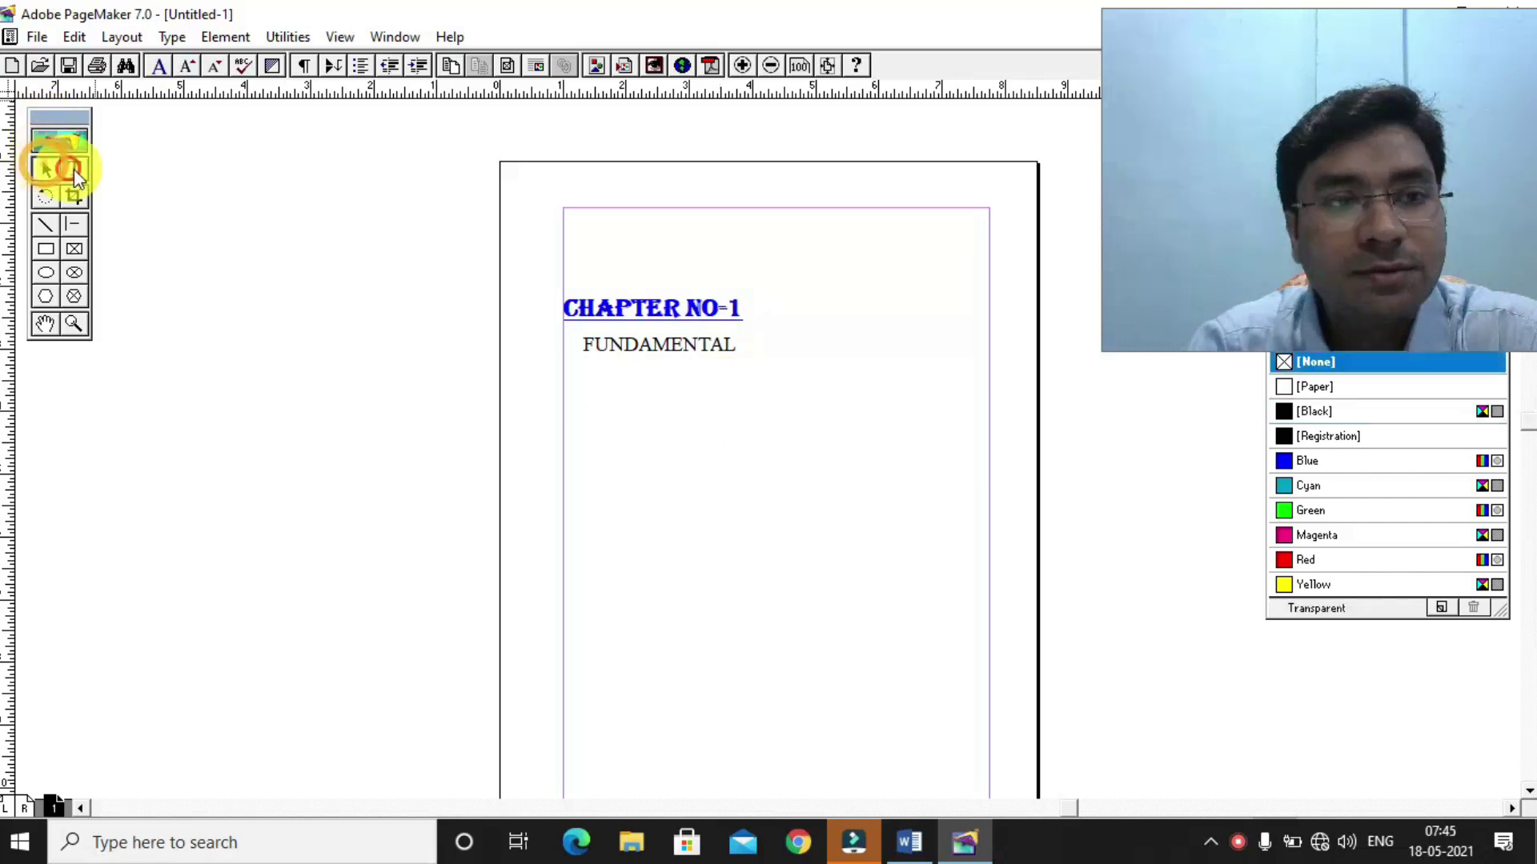
# Step: Set the paragraph style to Headline and write "CHAPTER NO-2" as a new heading below the FUNDAMENTAL line
pyautogui.click(172, 37)
pyautogui.moveTo(286, 385)
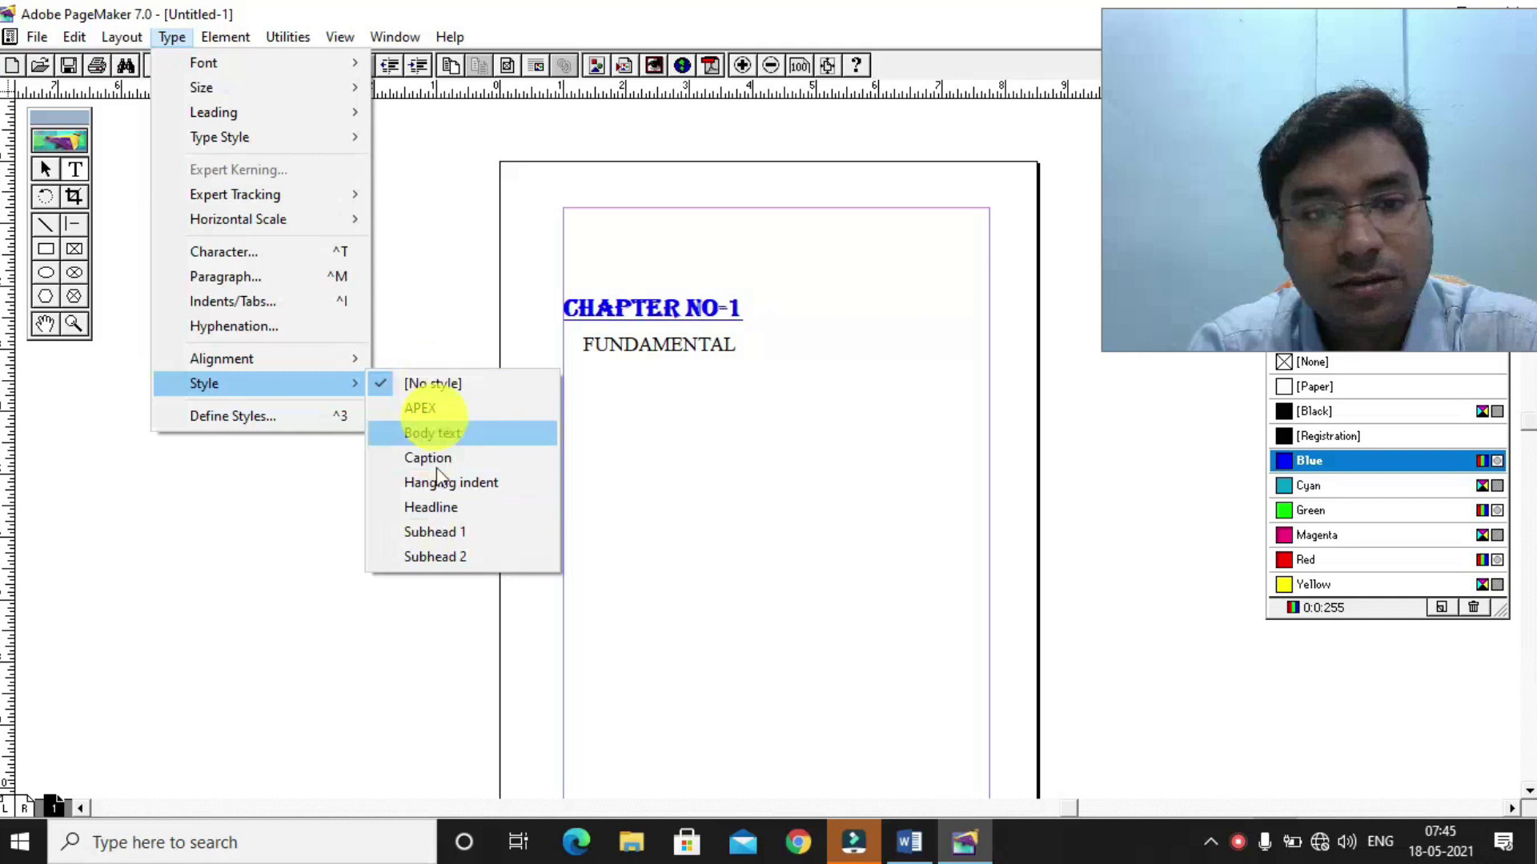
pyautogui.click(435, 507)
pyautogui.click(584, 419)
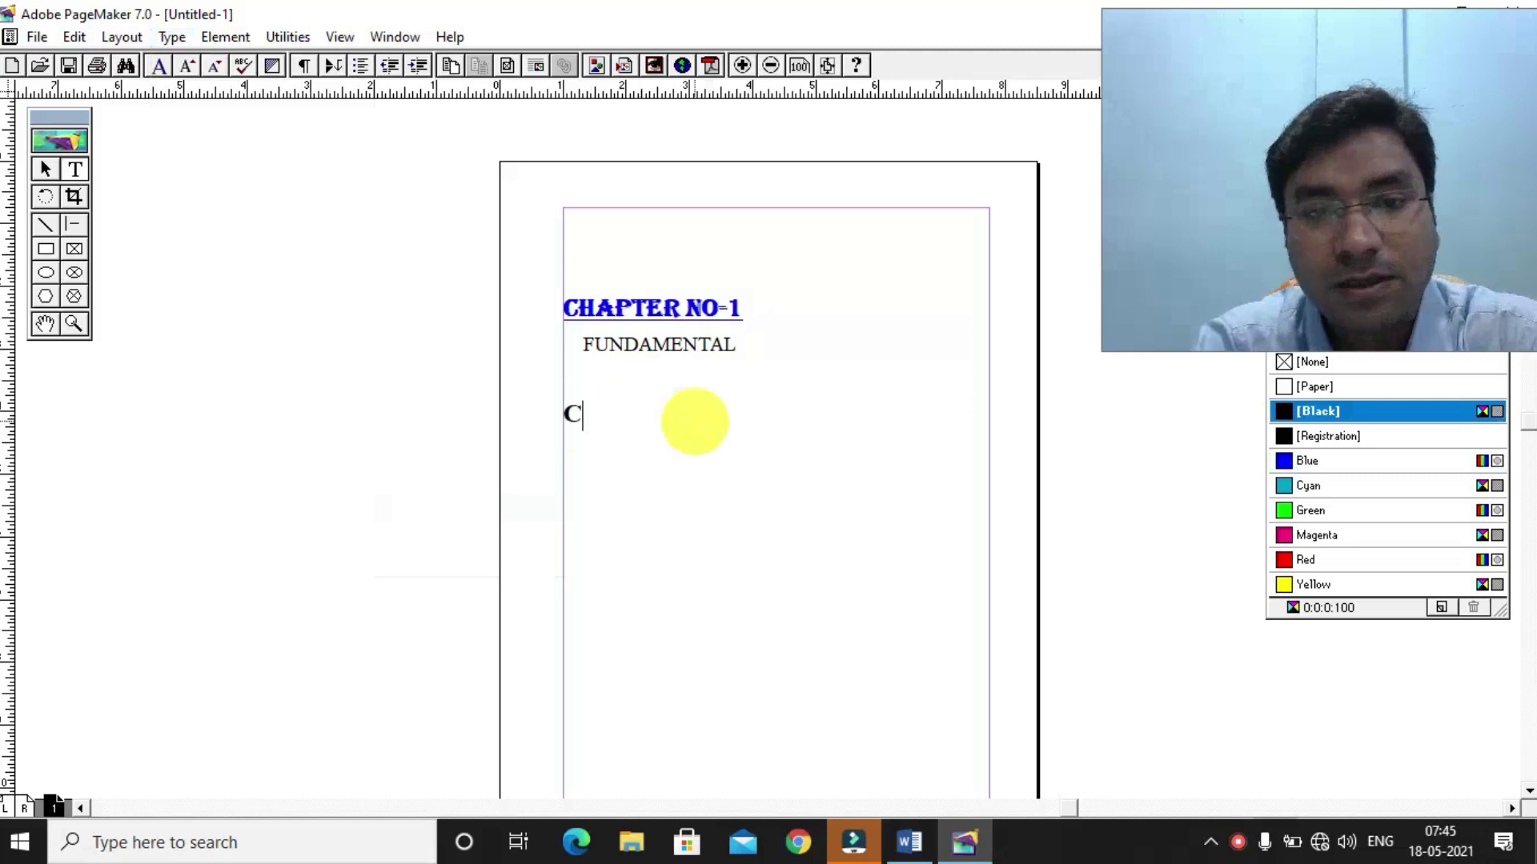
pyautogui.write('CHAPTER ')
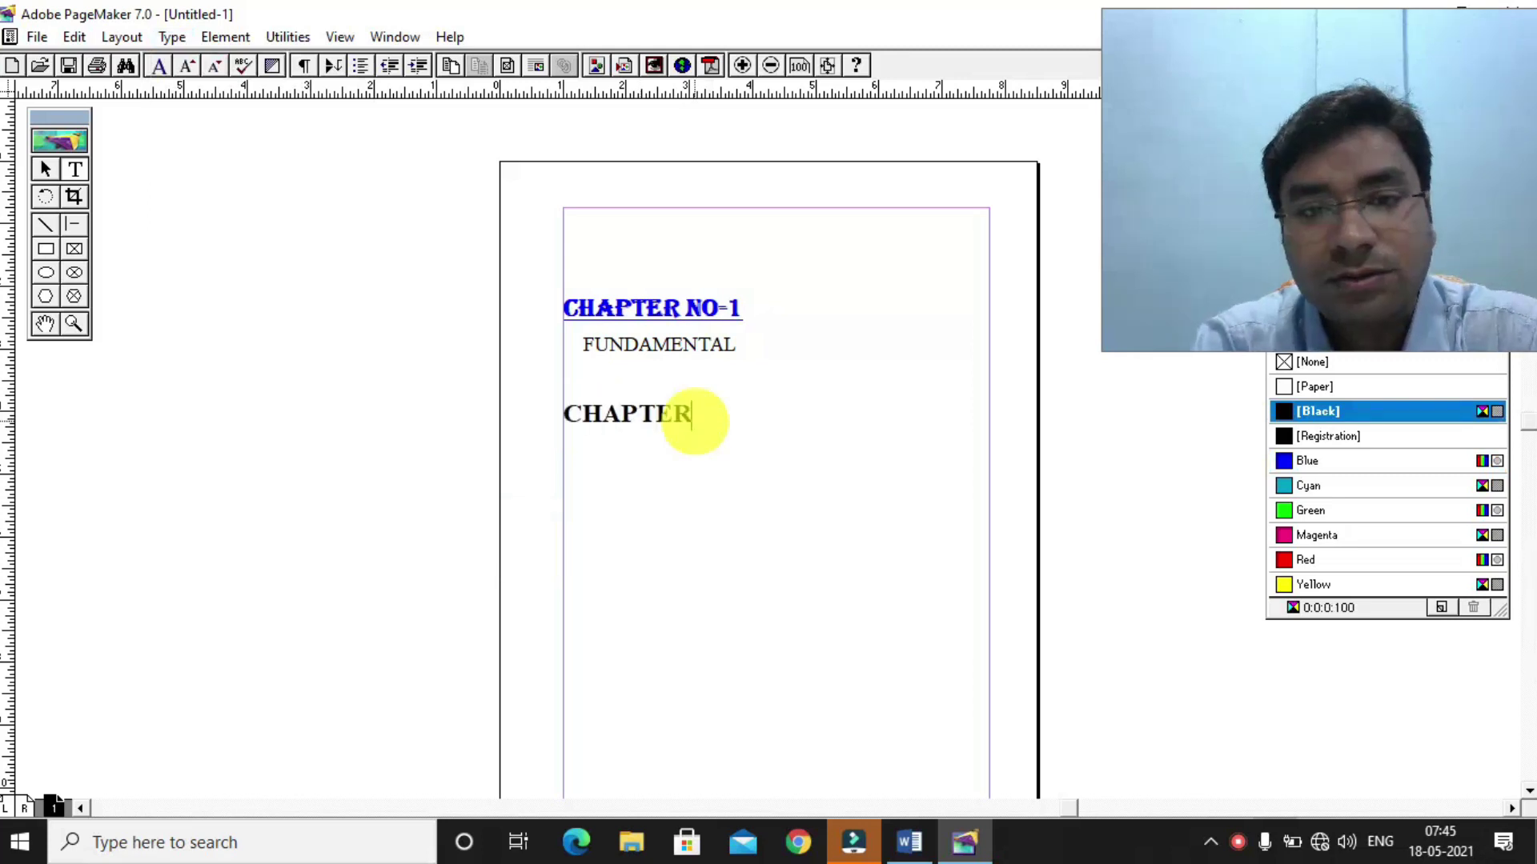
pyautogui.write('NO-2')
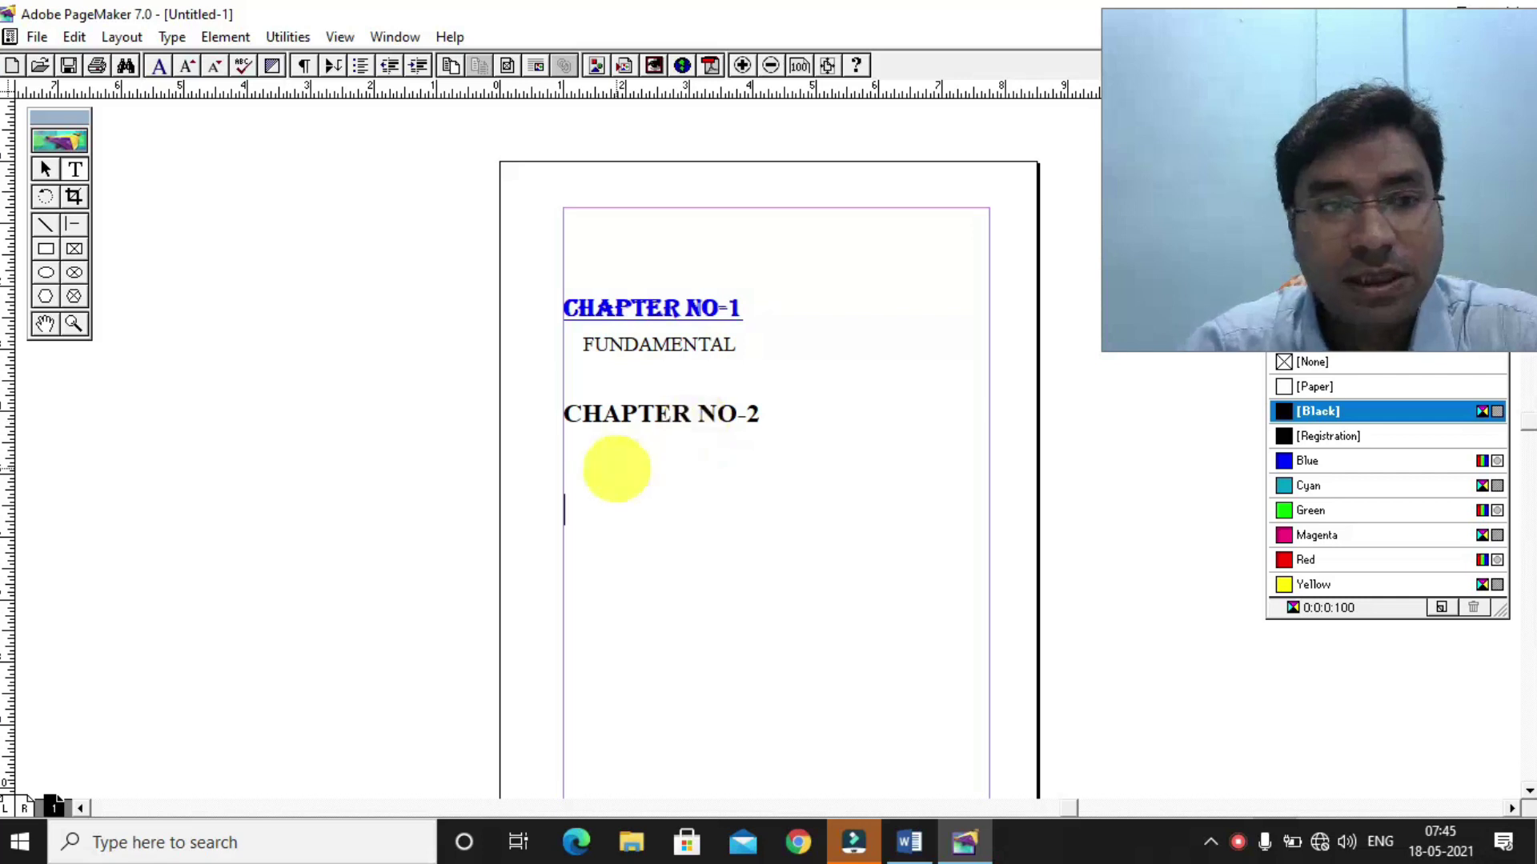
# Step: With the Text tool and the APEX style, write the heading "CHAPTER NO-3" below the CHAPTER NO-2 heading
pyautogui.click(45, 168)
pyautogui.click(75, 168)
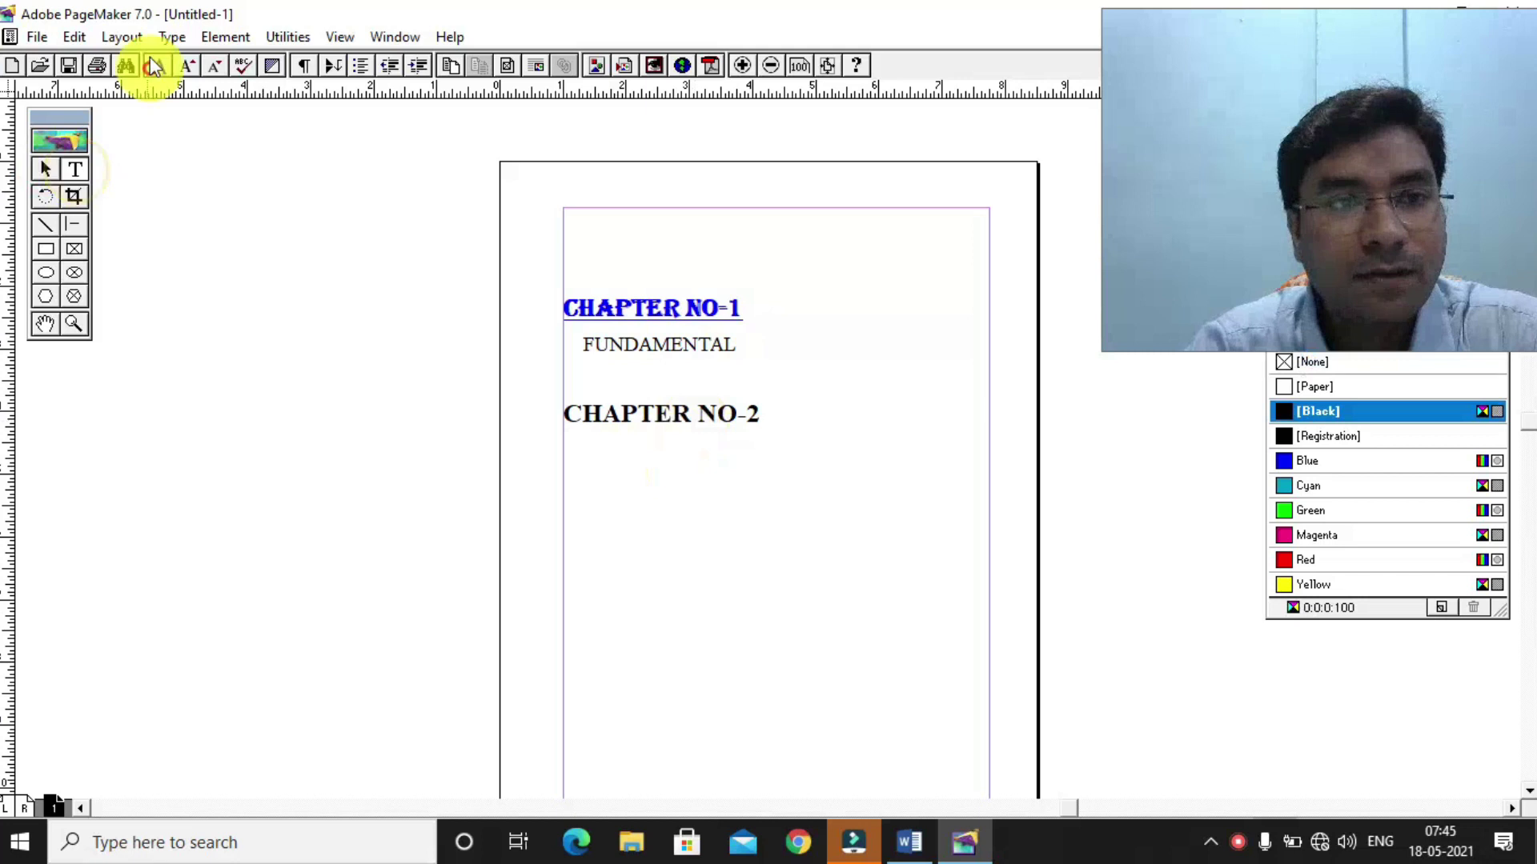
pyautogui.click(164, 38)
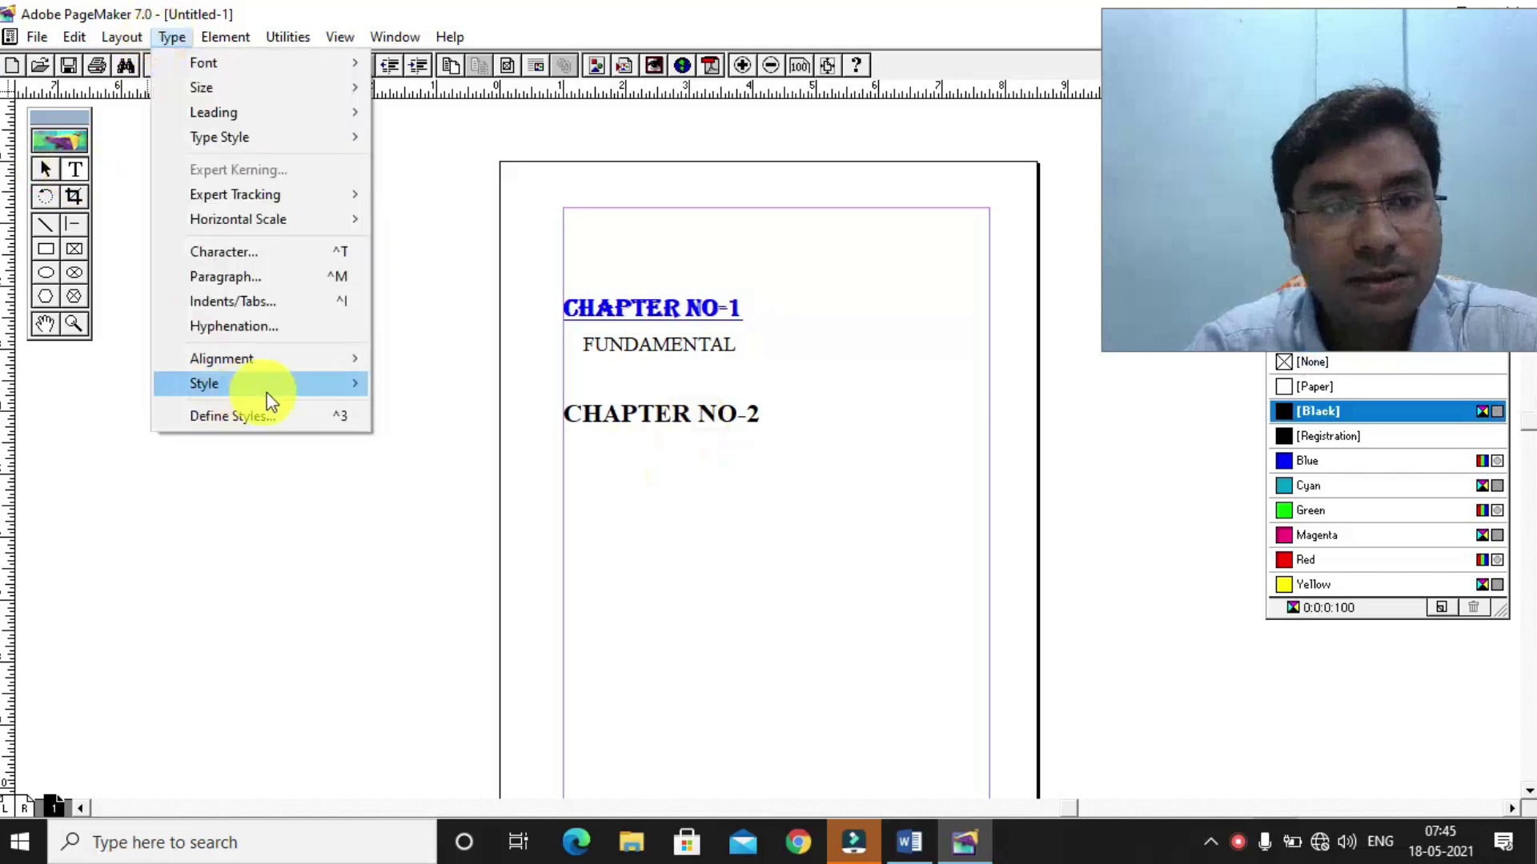
pyautogui.moveTo(352, 386)
pyautogui.click(412, 409)
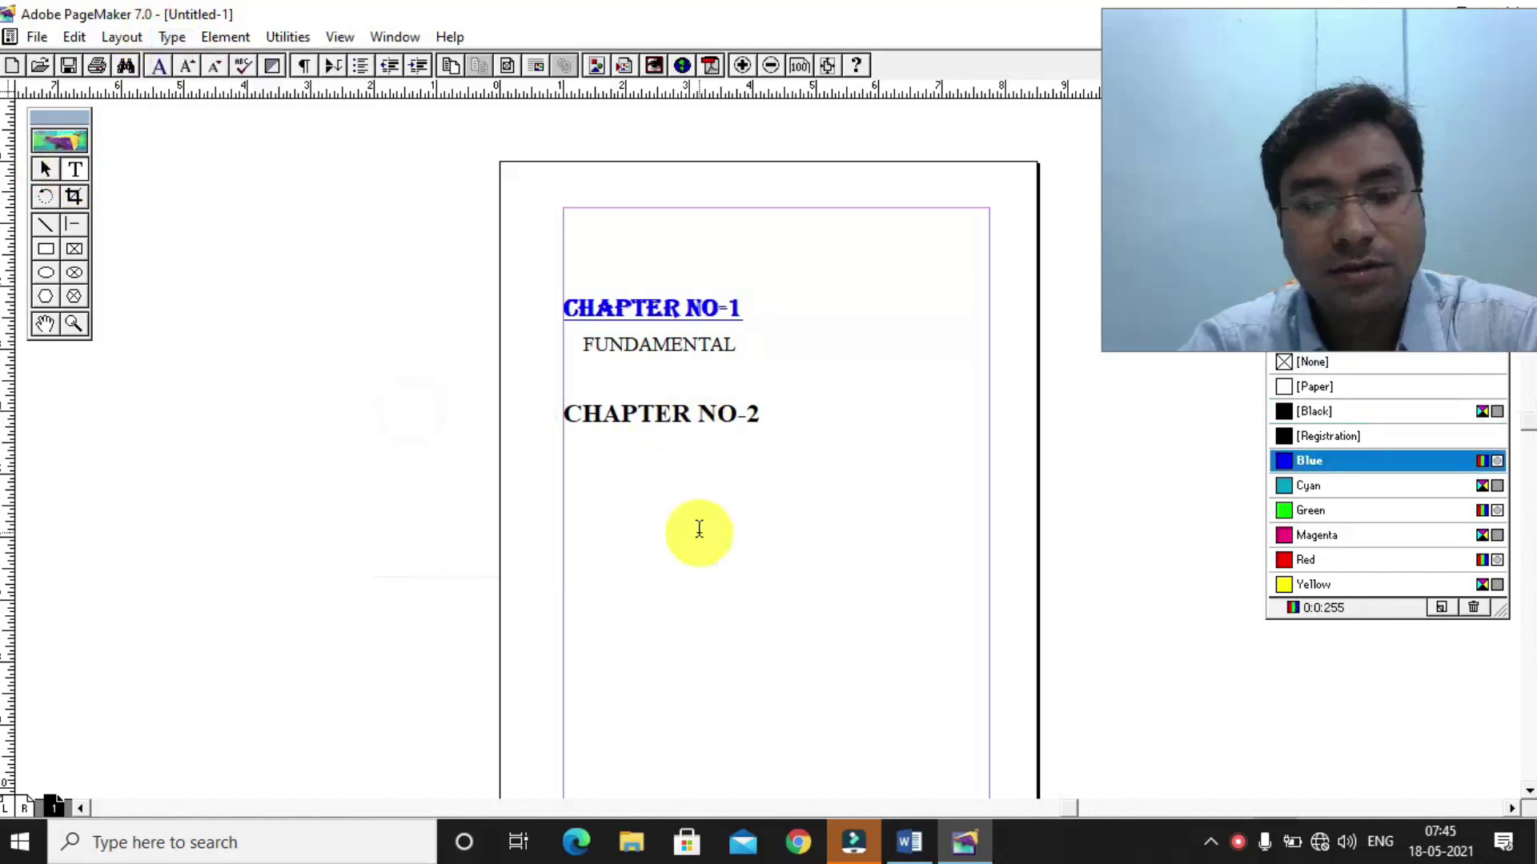
pyautogui.click(574, 530)
pyautogui.write('CHAPTER NO-3')
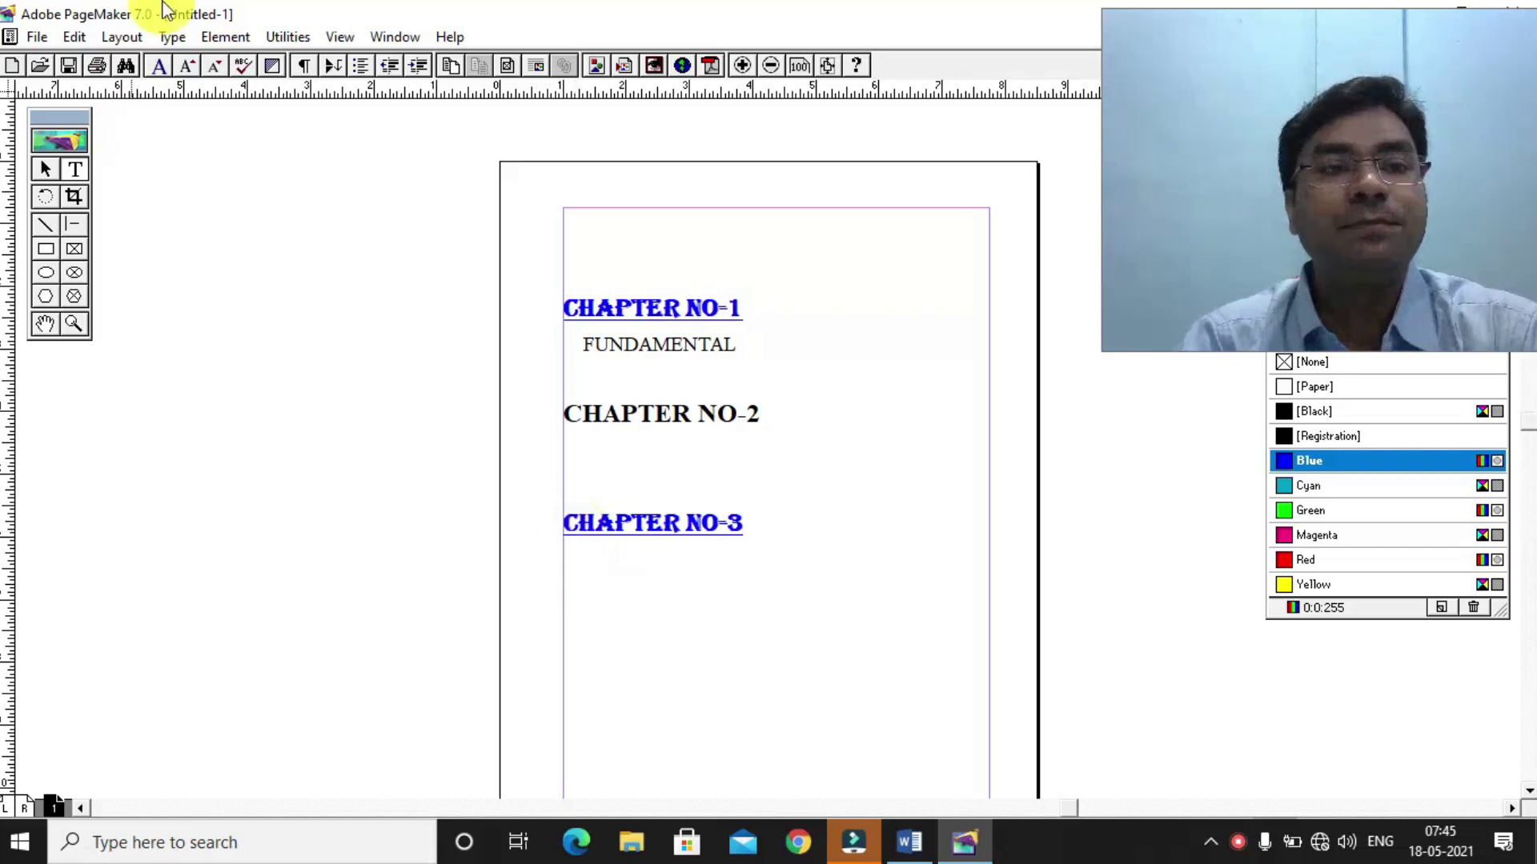
pyautogui.click(172, 38)
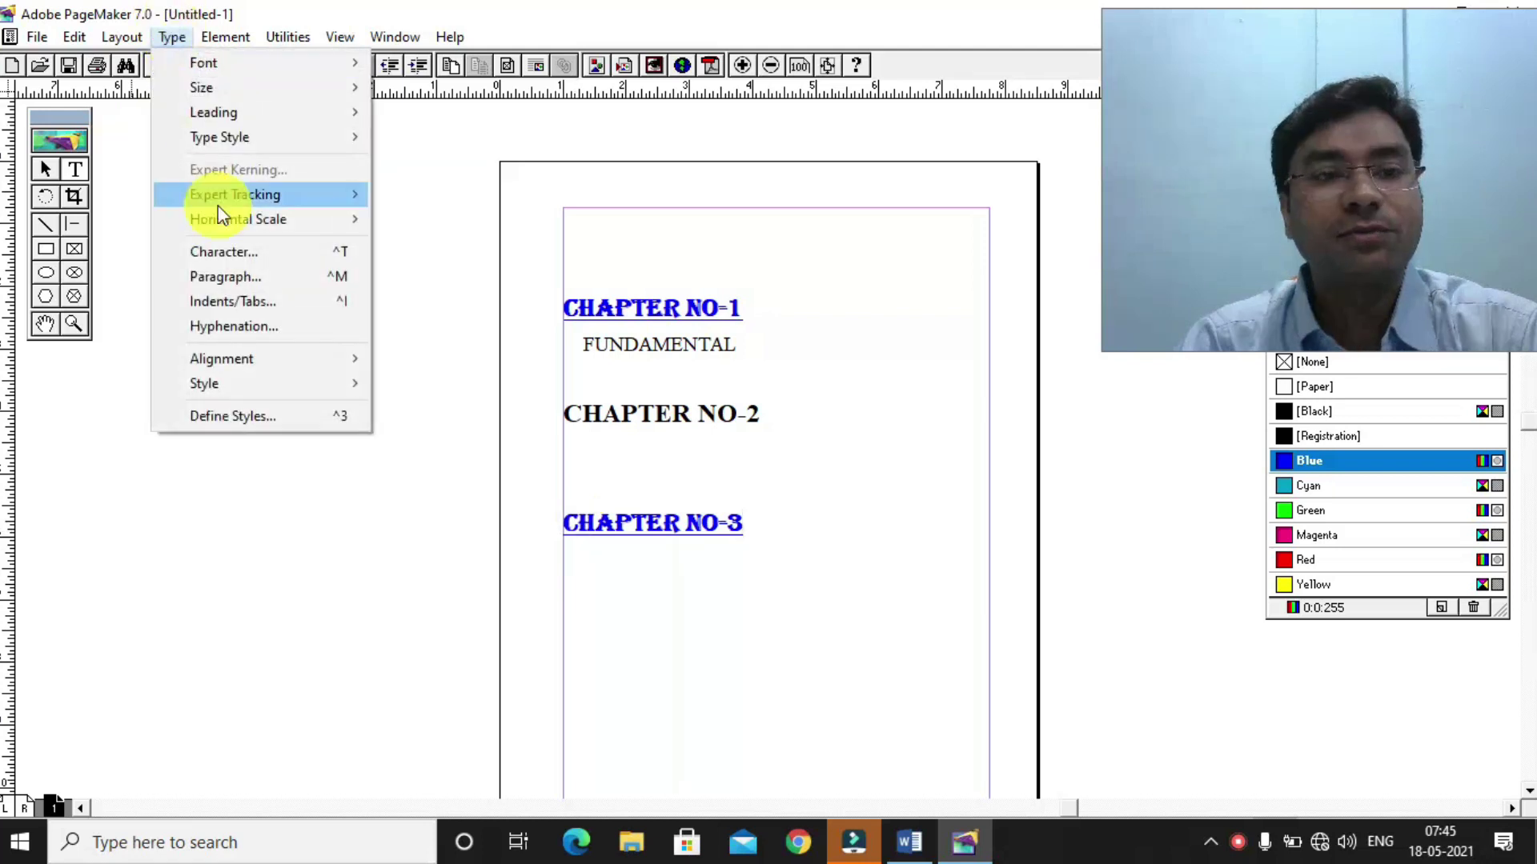
pyautogui.click(253, 395)
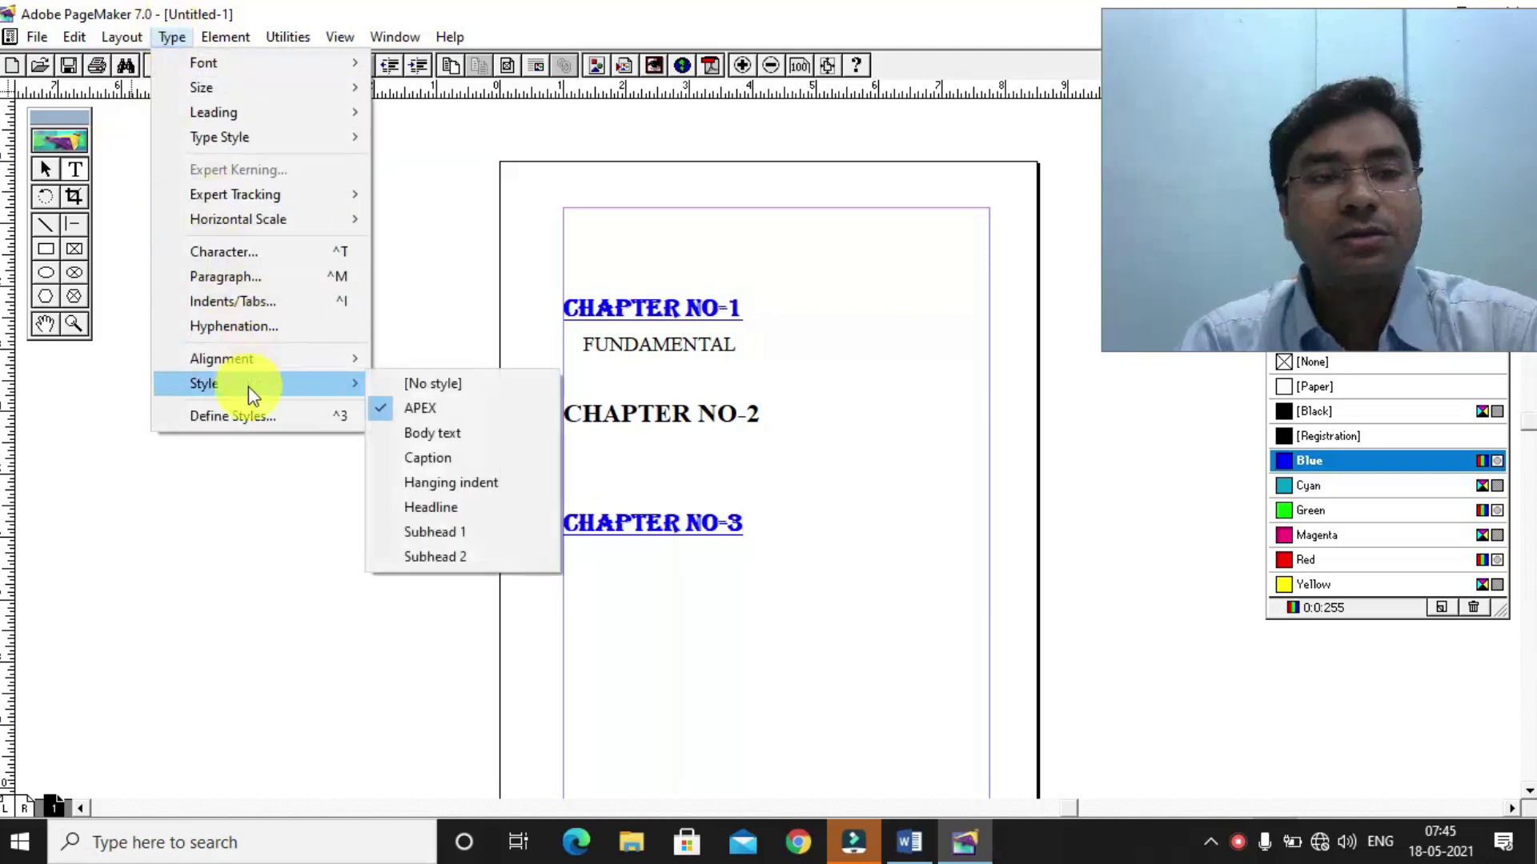
pyautogui.click(445, 328)
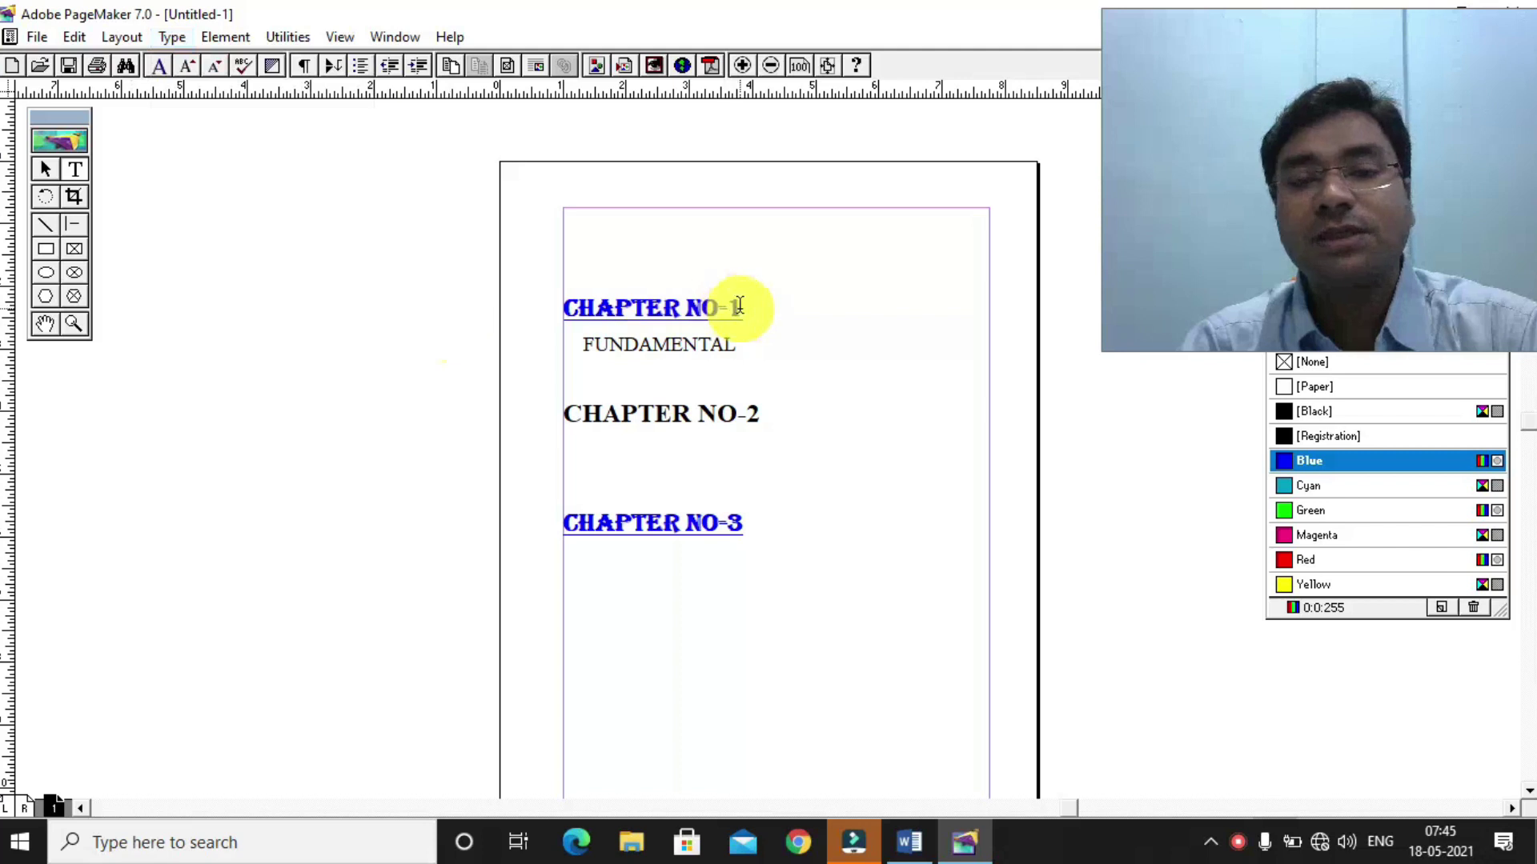